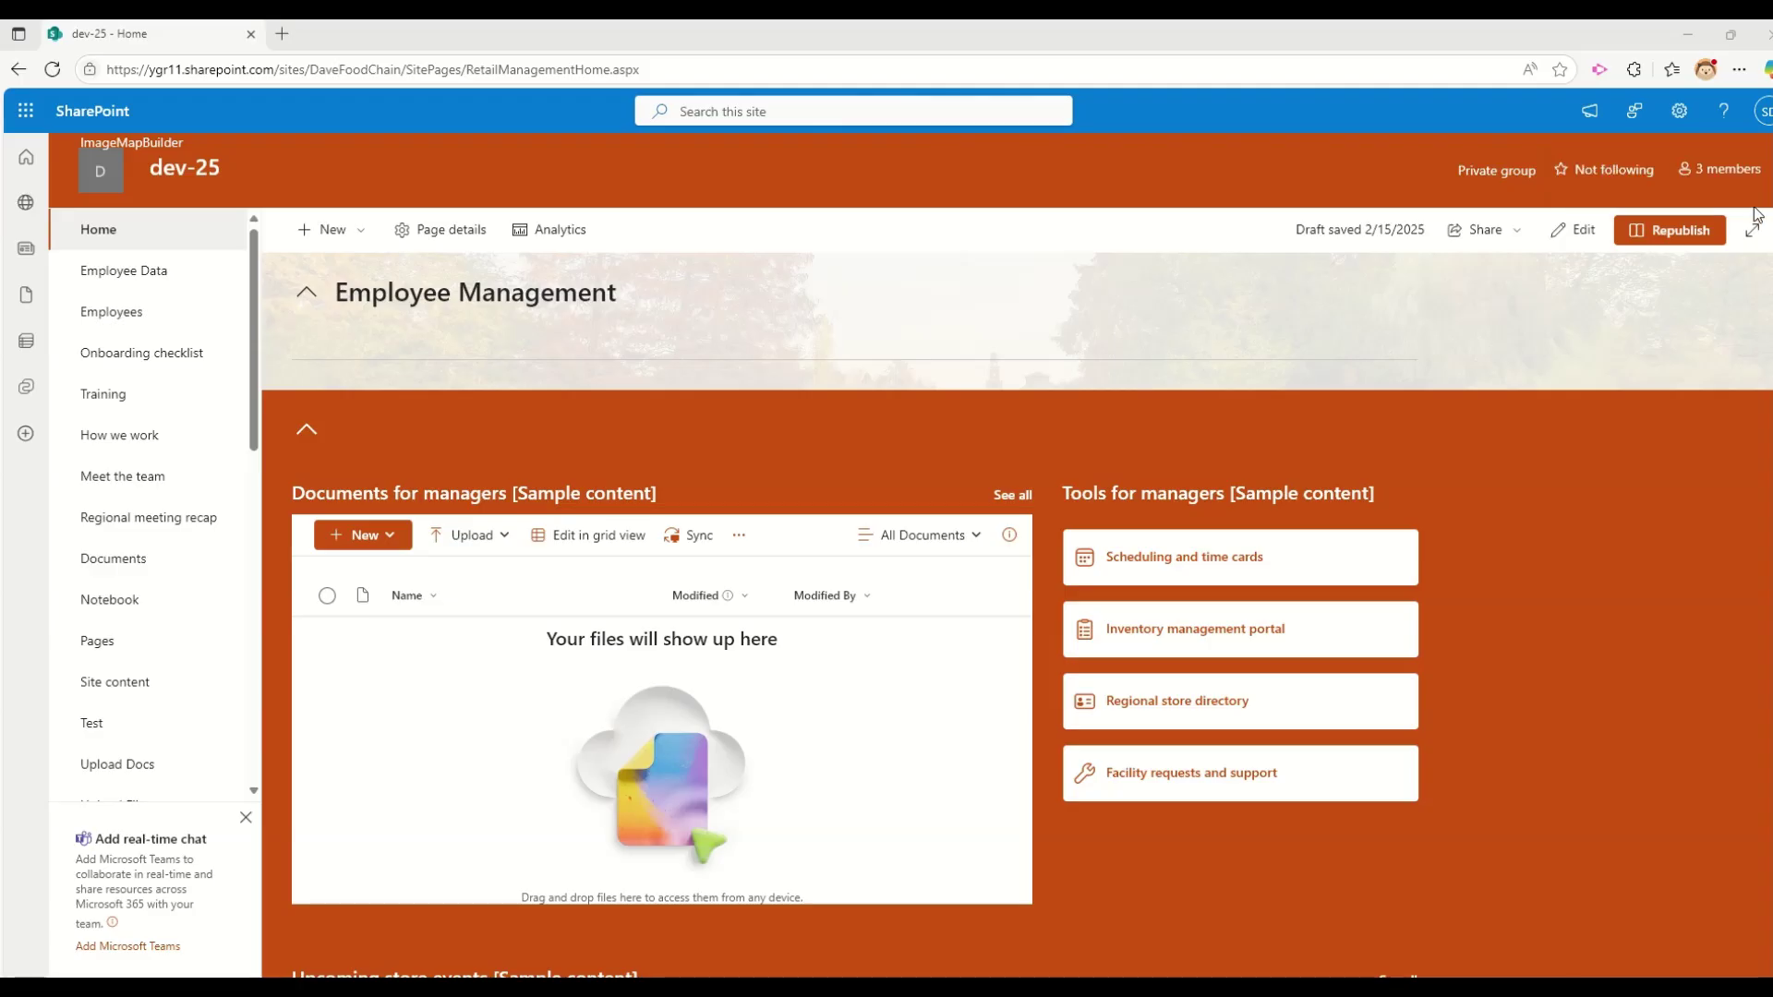
Republish the home page and bring up the dev-25 site's Settings panel.
left_click(1693, 237)
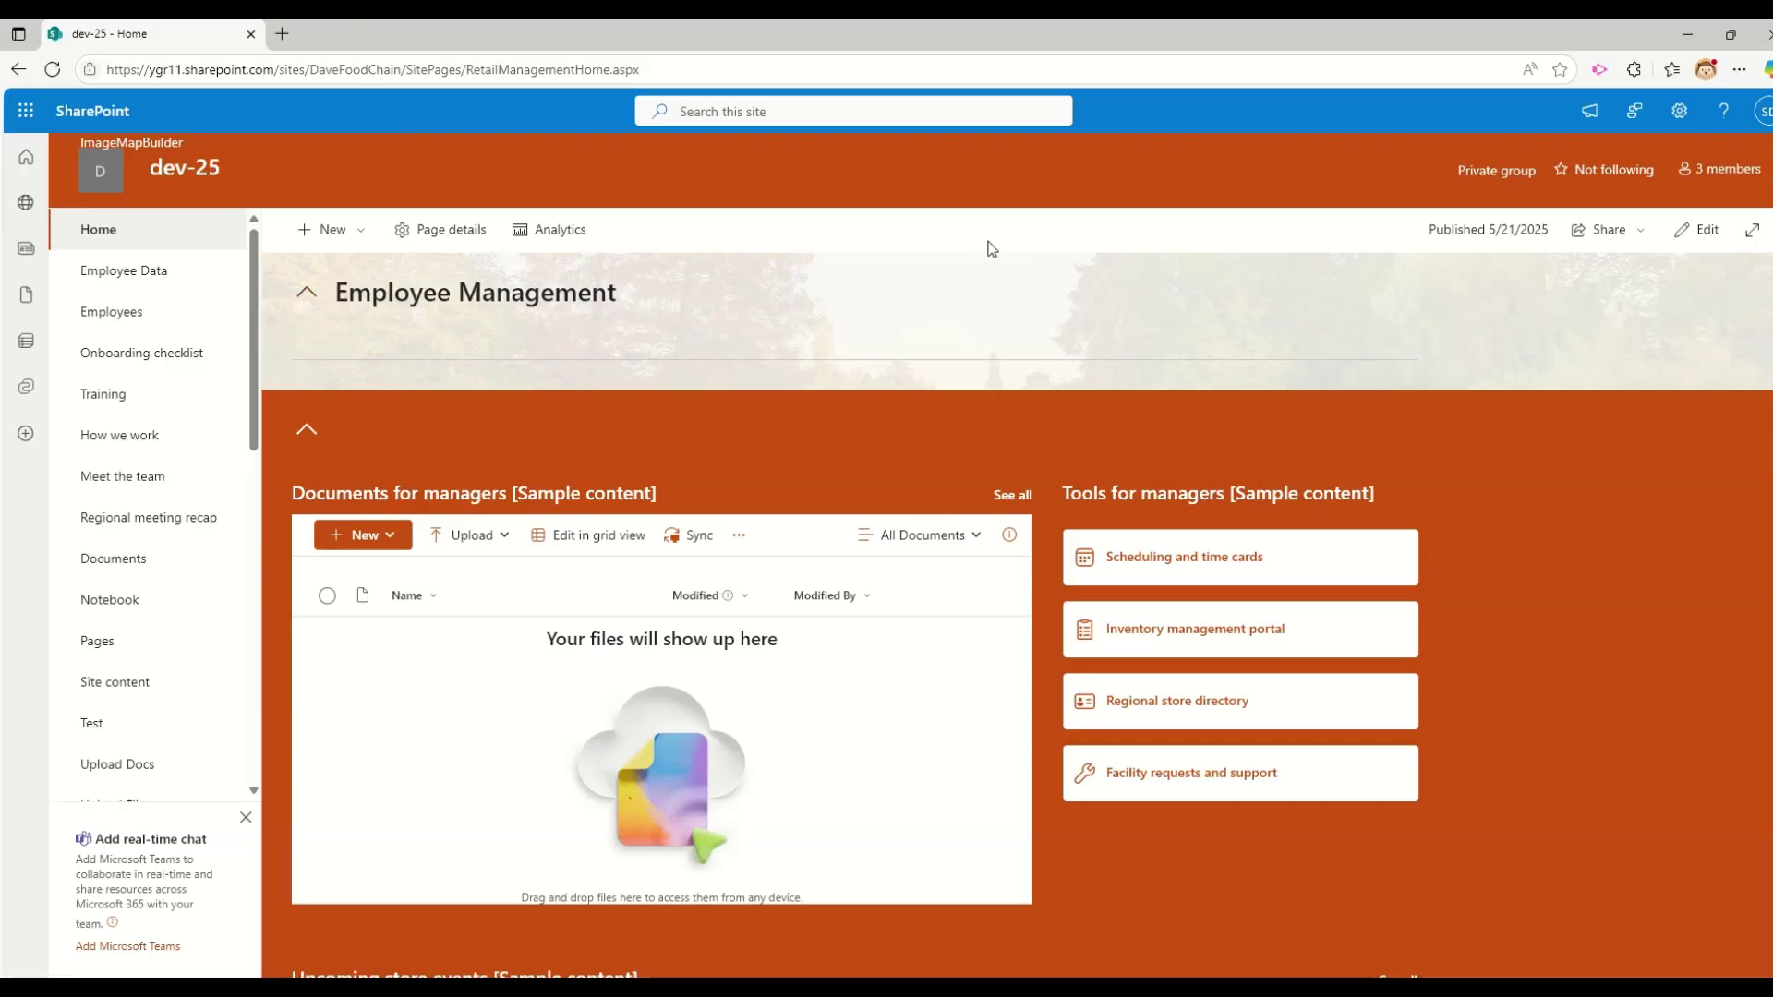
left_click(1688, 123)
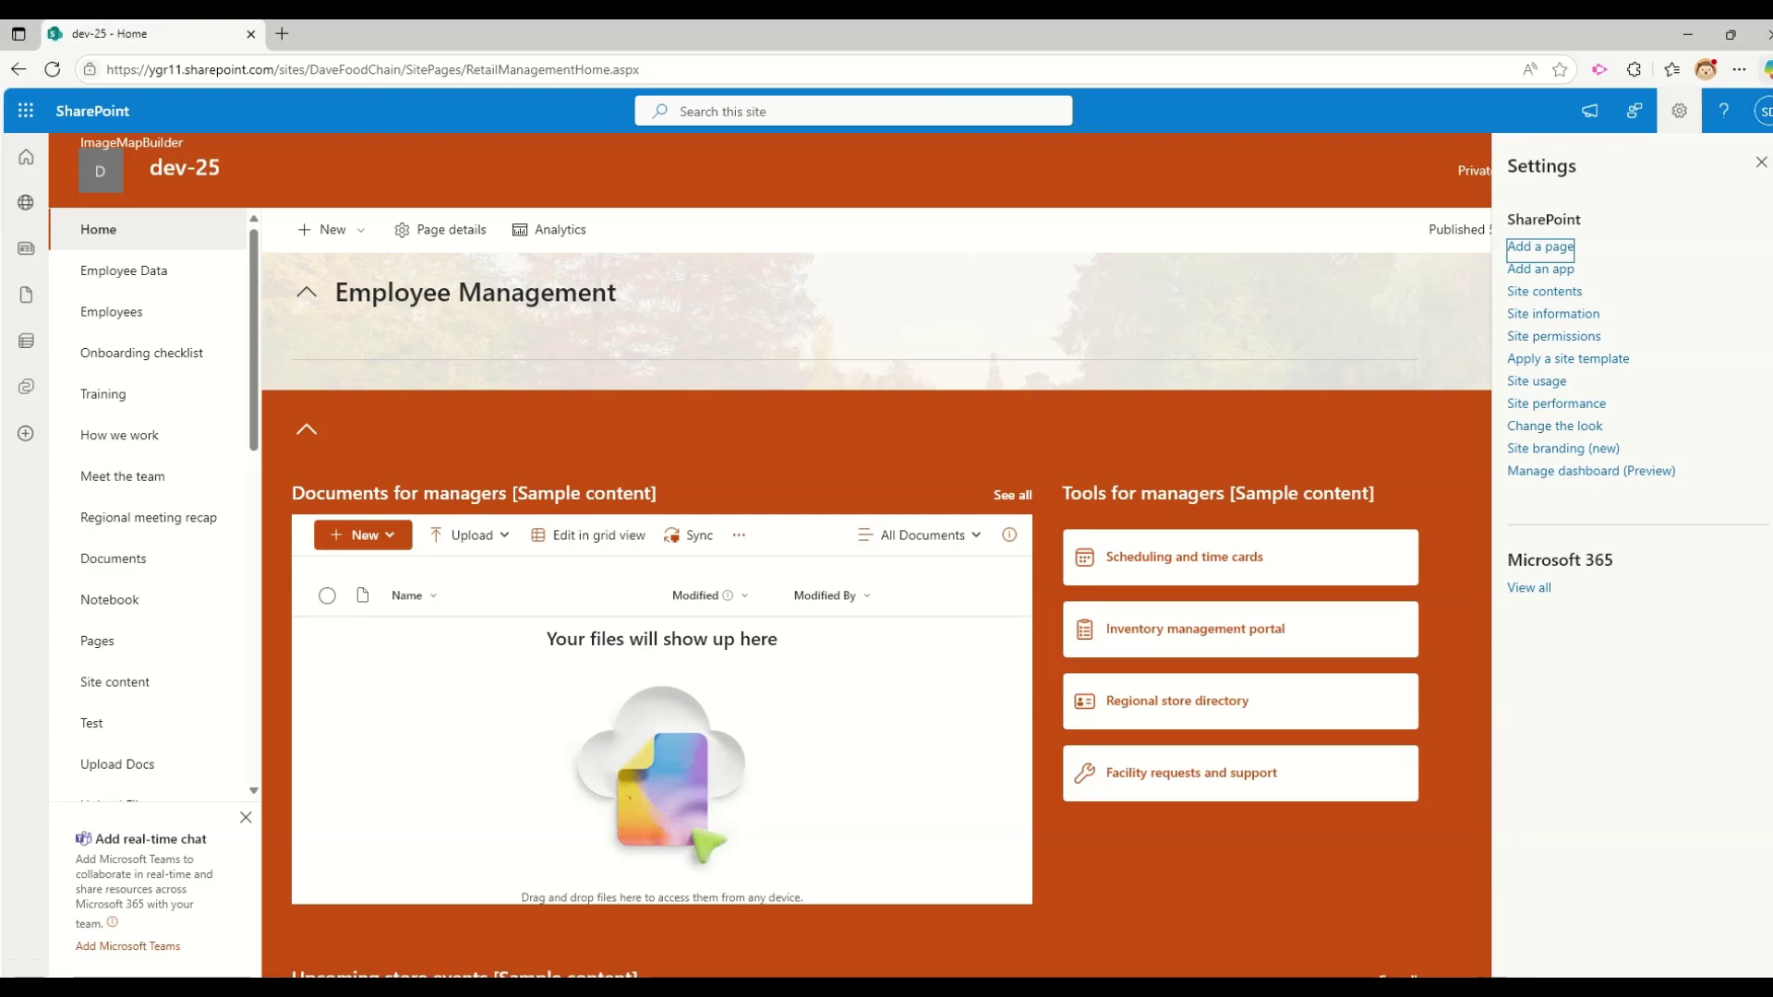
Create a new Dashboard.aspx page through Manage dashboard (Preview).
left_click(1620, 478)
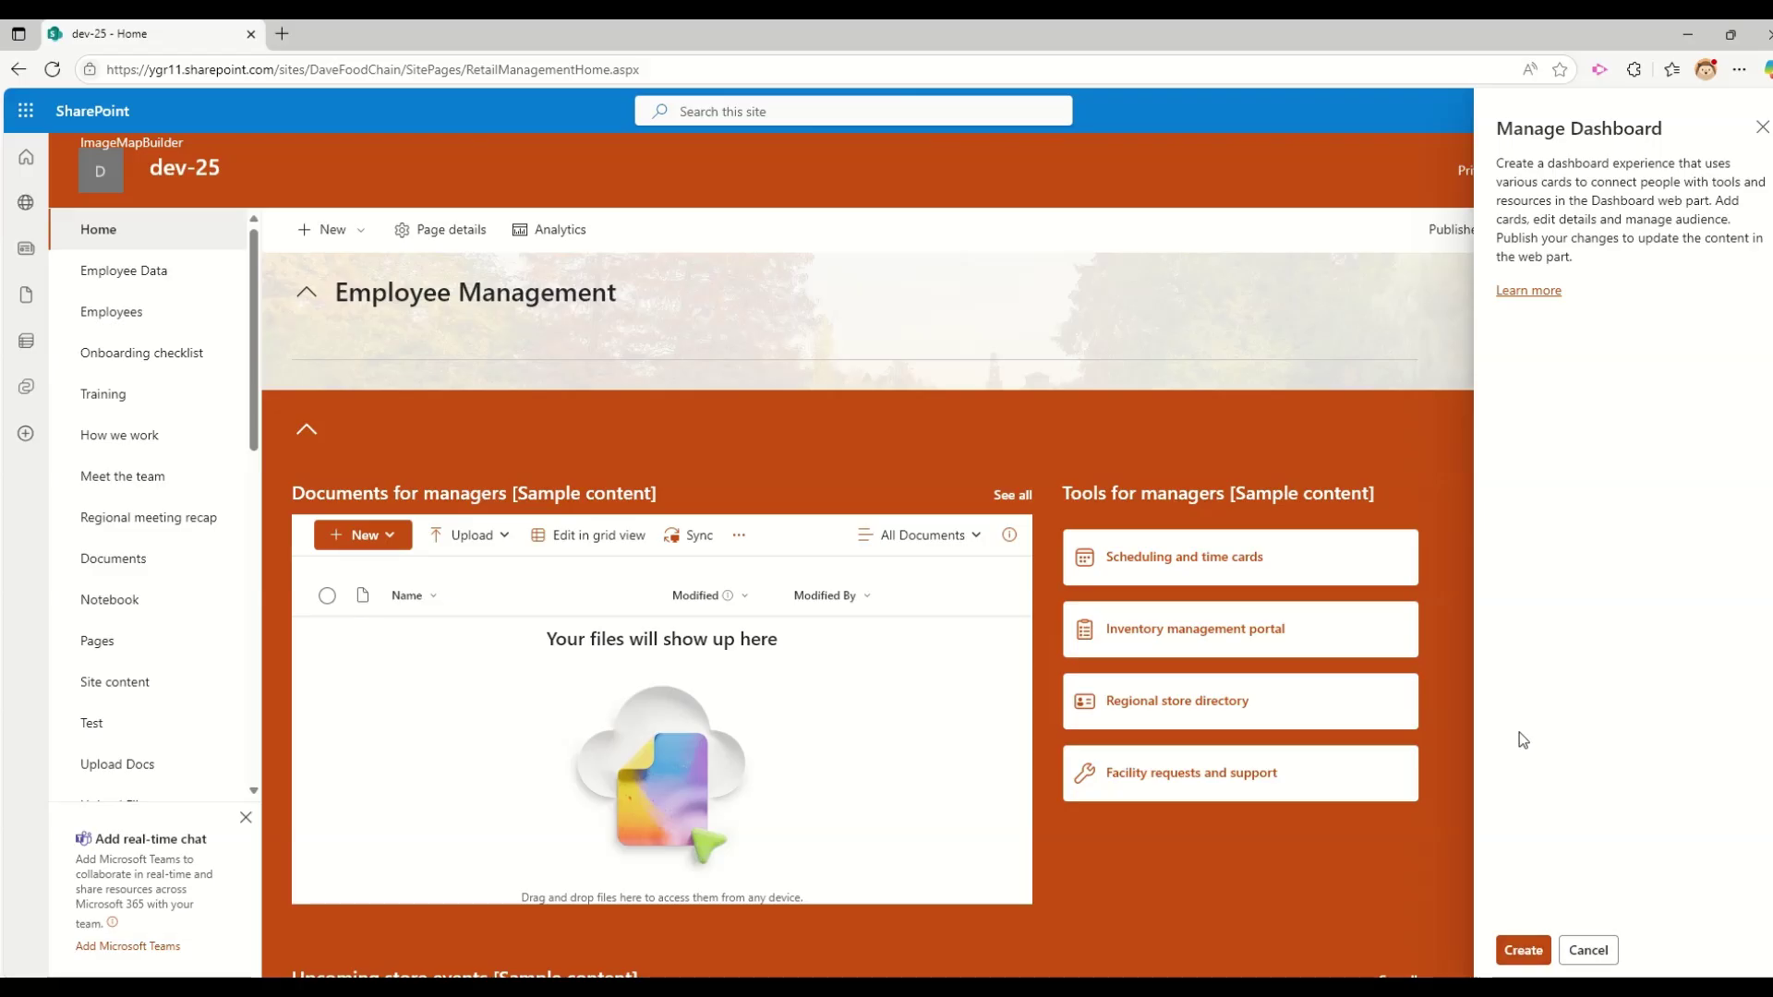
left_click(1509, 966)
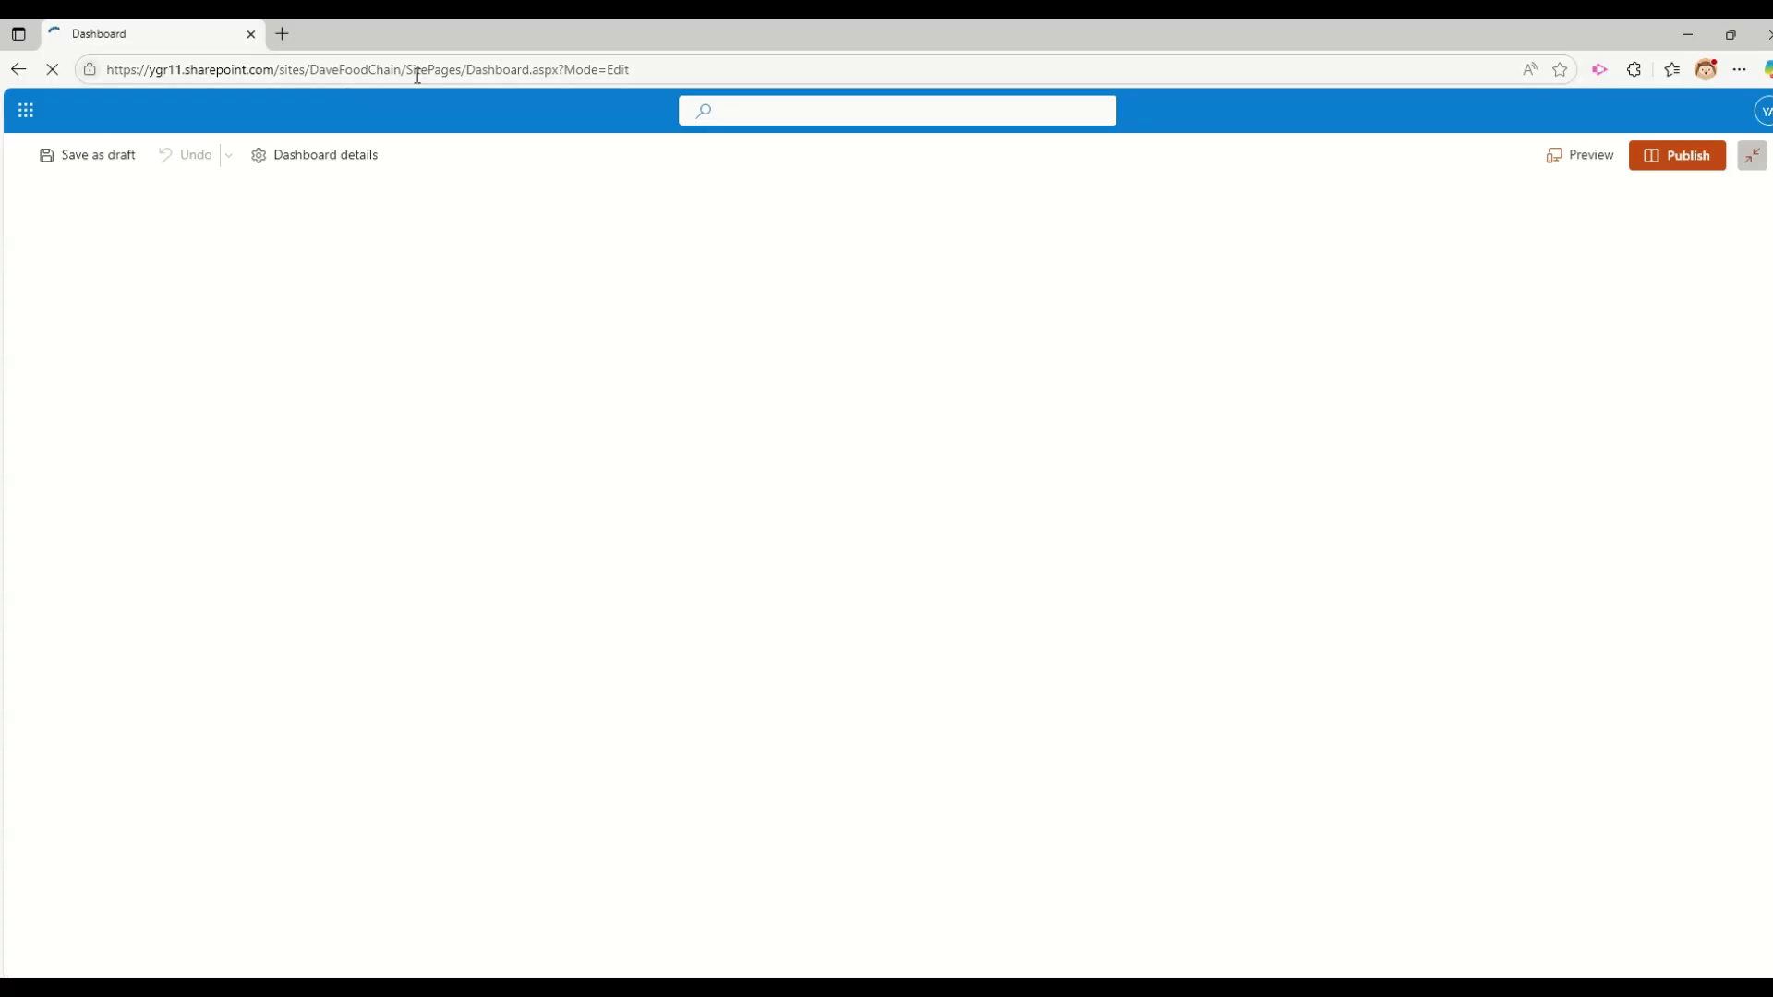
left_click(419, 72)
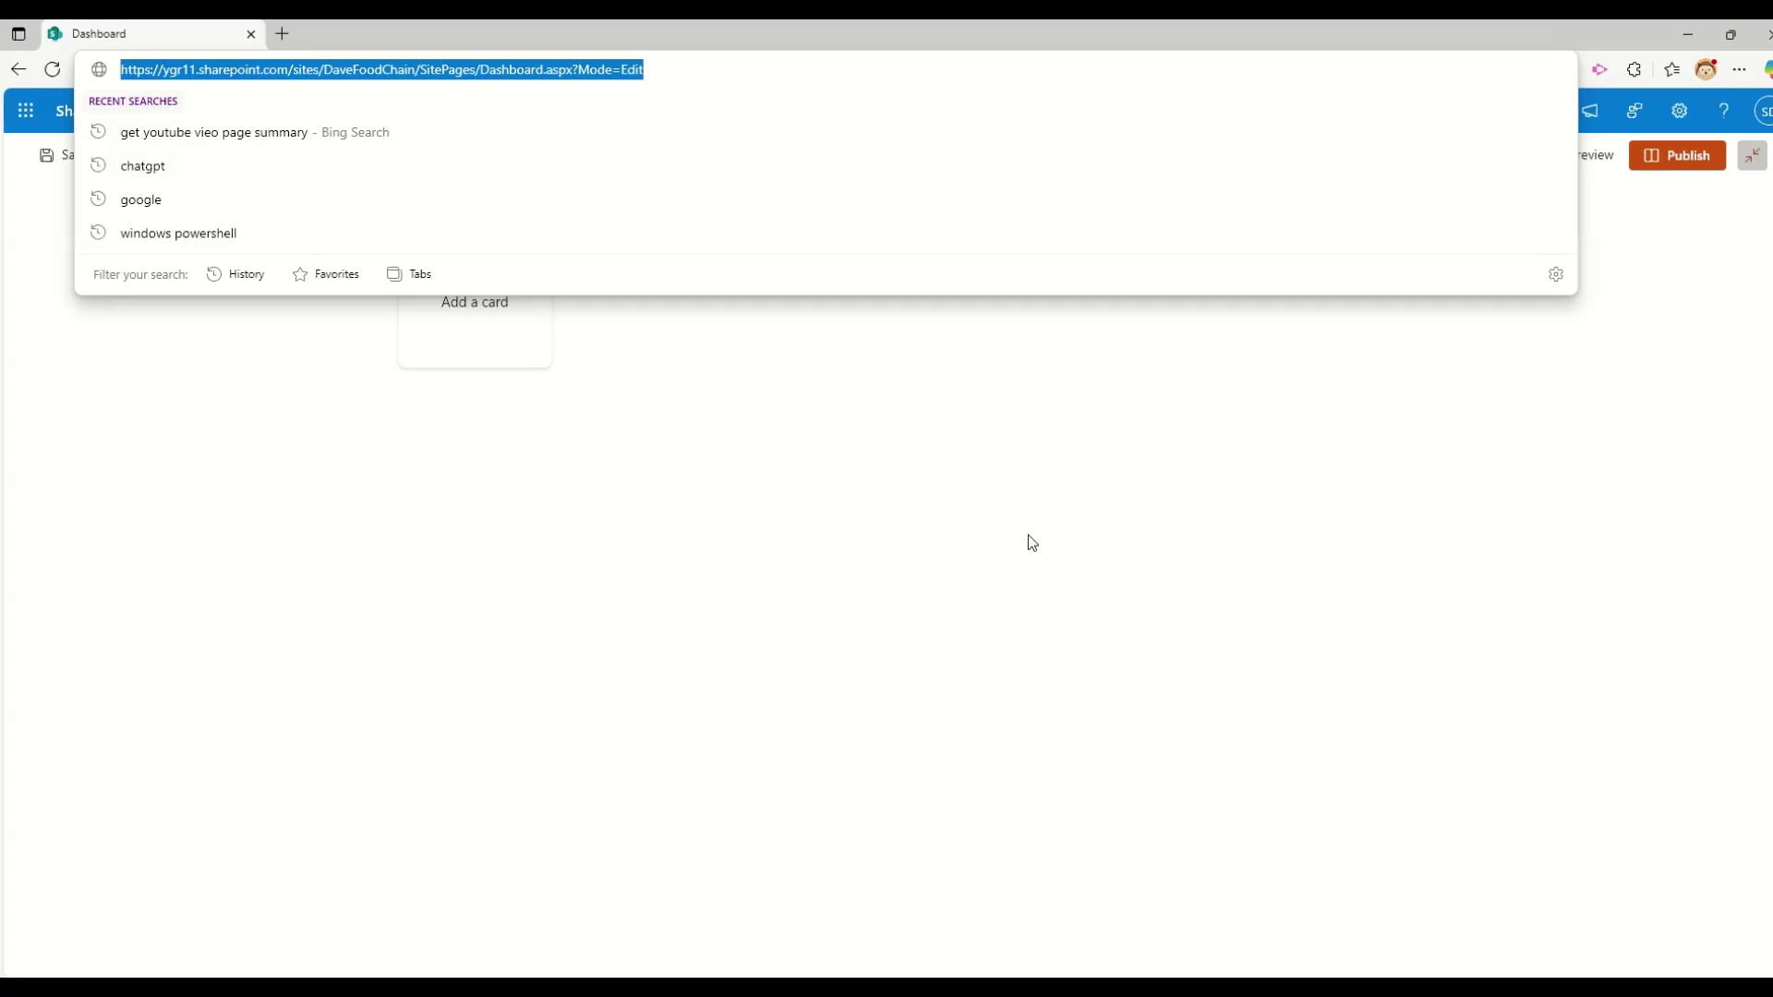
left_click(1033, 544)
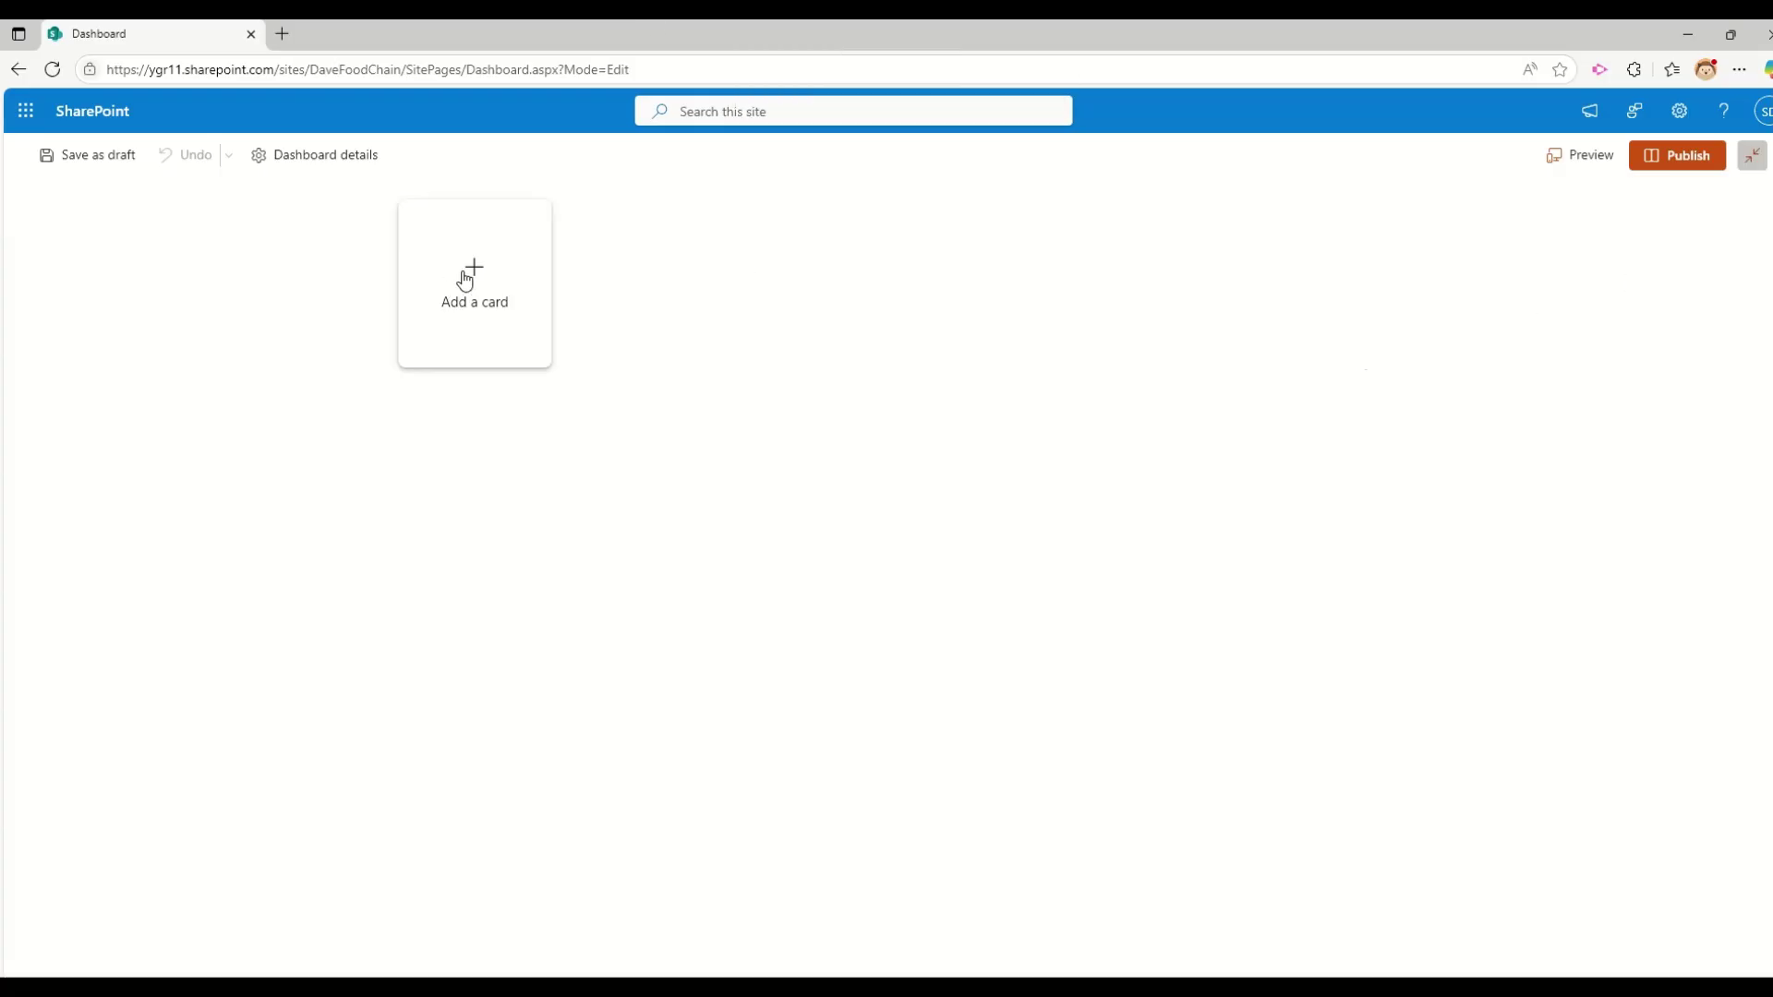
Add an Events card from the card picker, showing the upcoming test event.
left_click(466, 282)
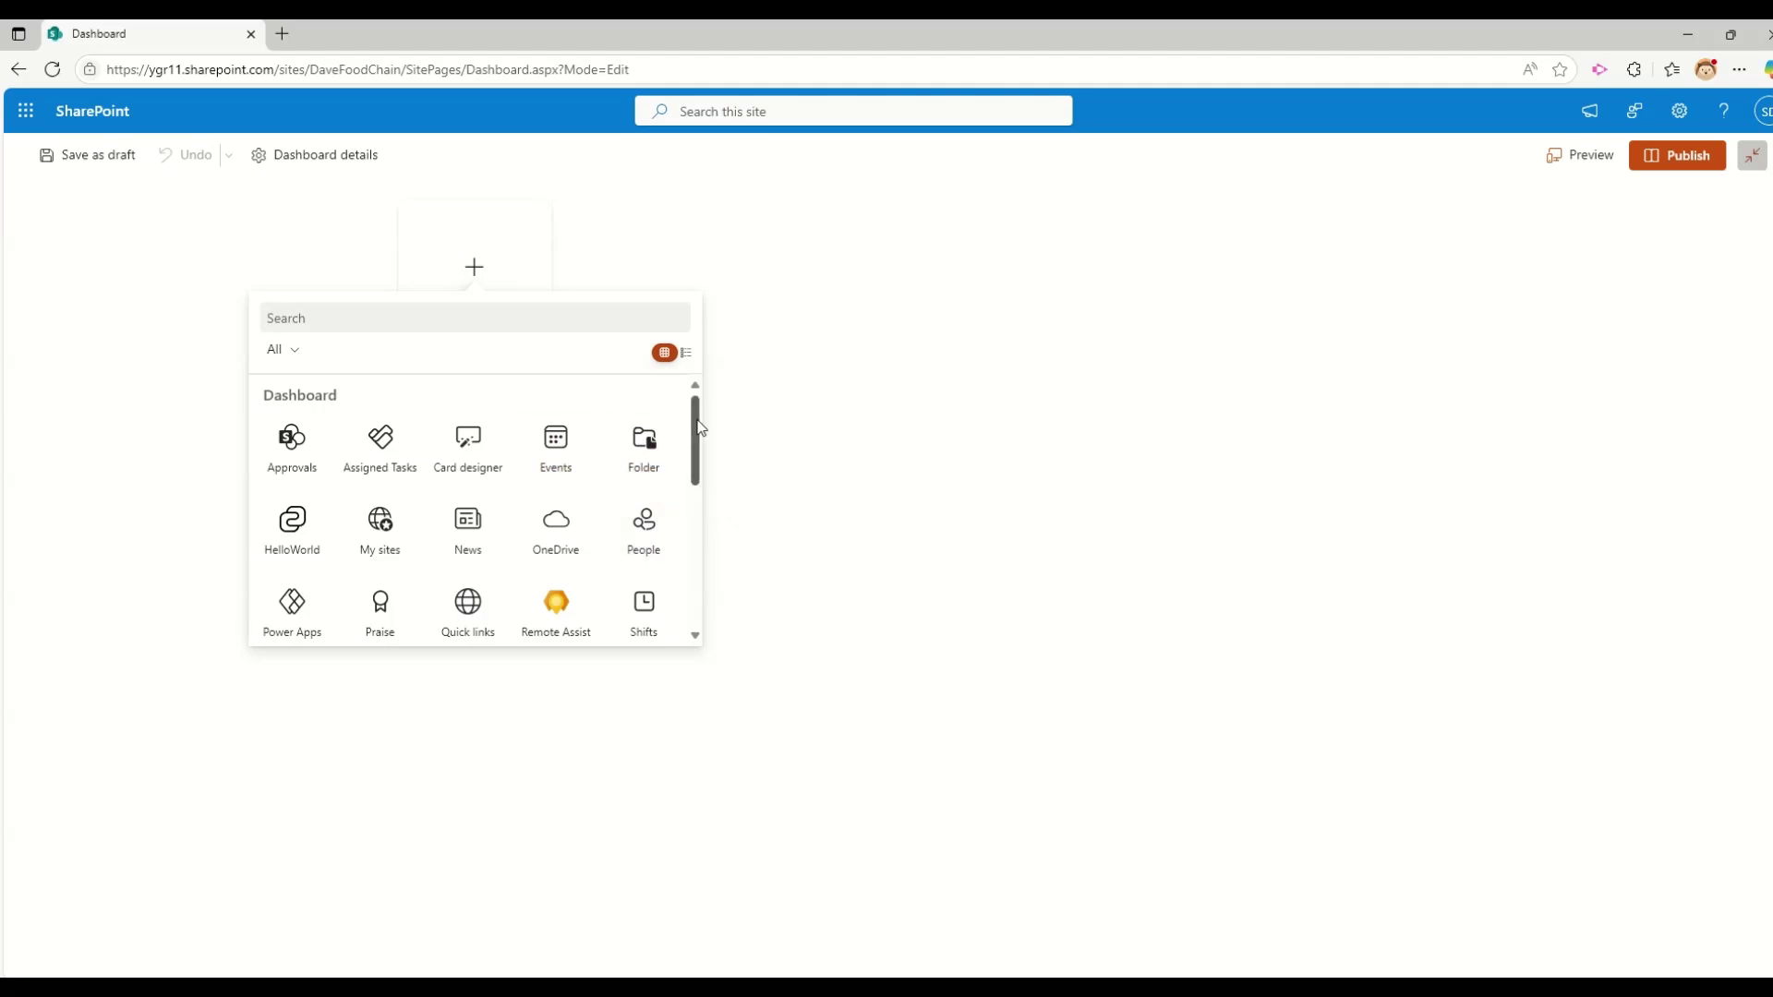
scroll(700, 430, "down", 2)
scroll(723, 462, "down", 1)
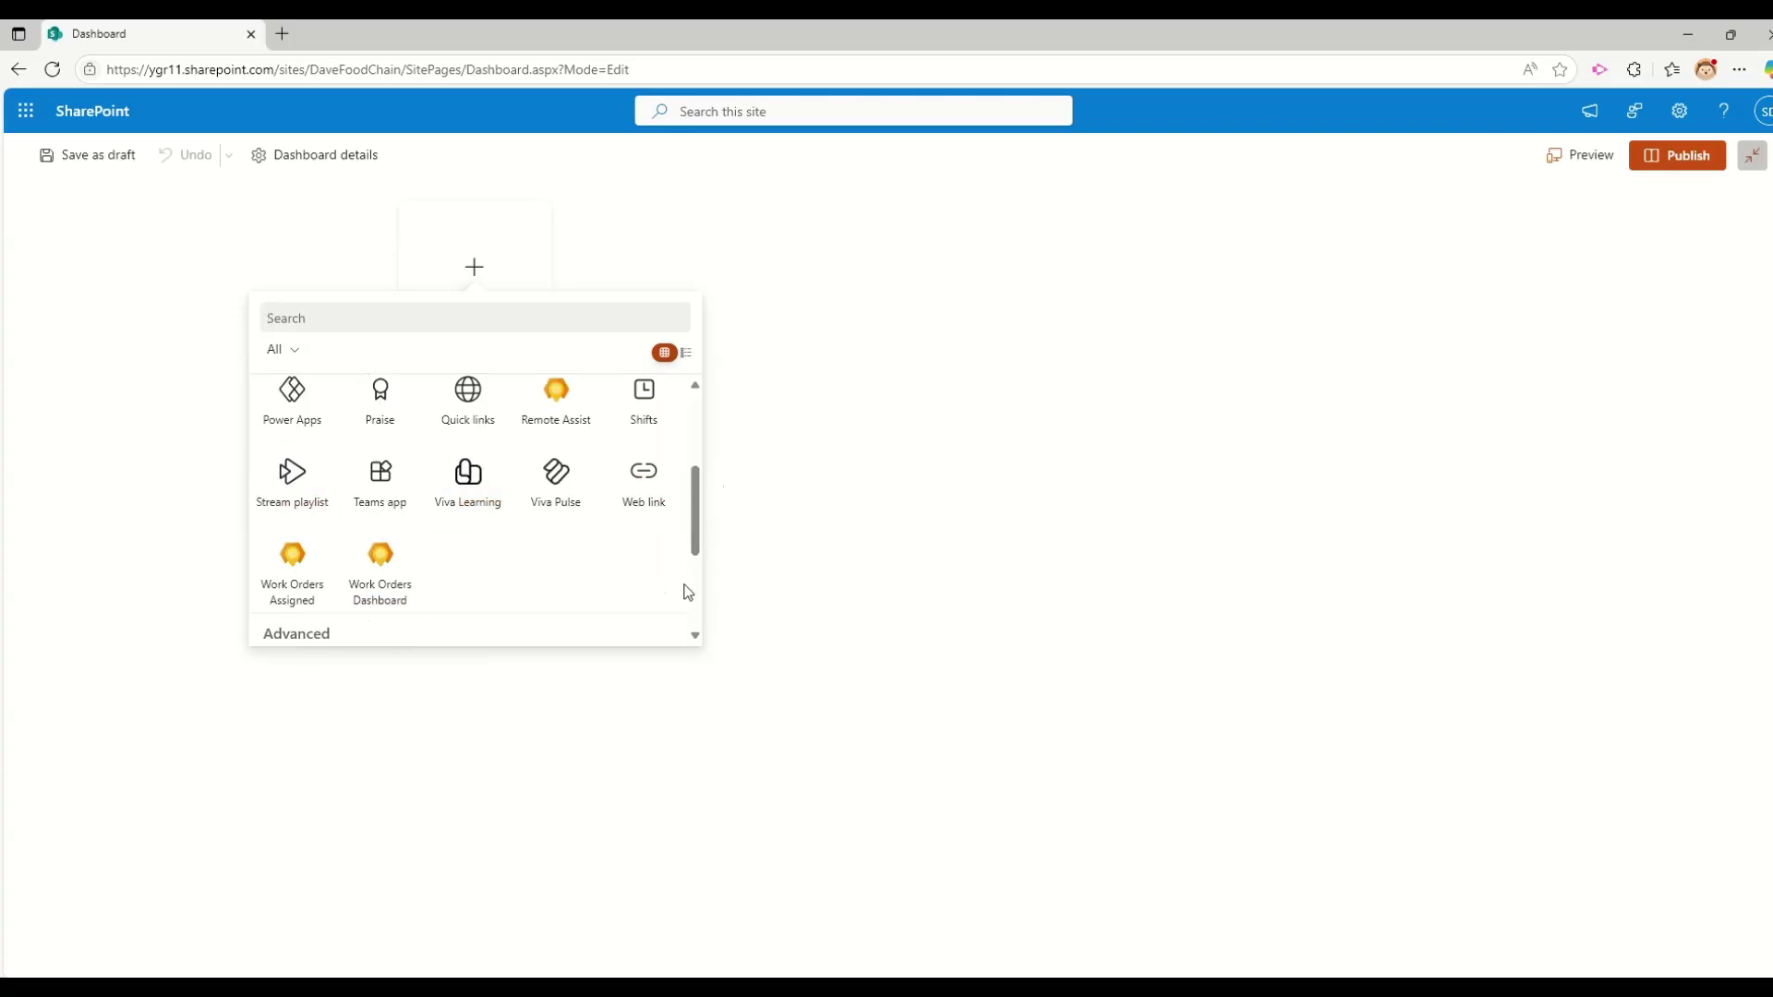
scroll(702, 536, "down", 1)
scroll(702, 535, "up", 5)
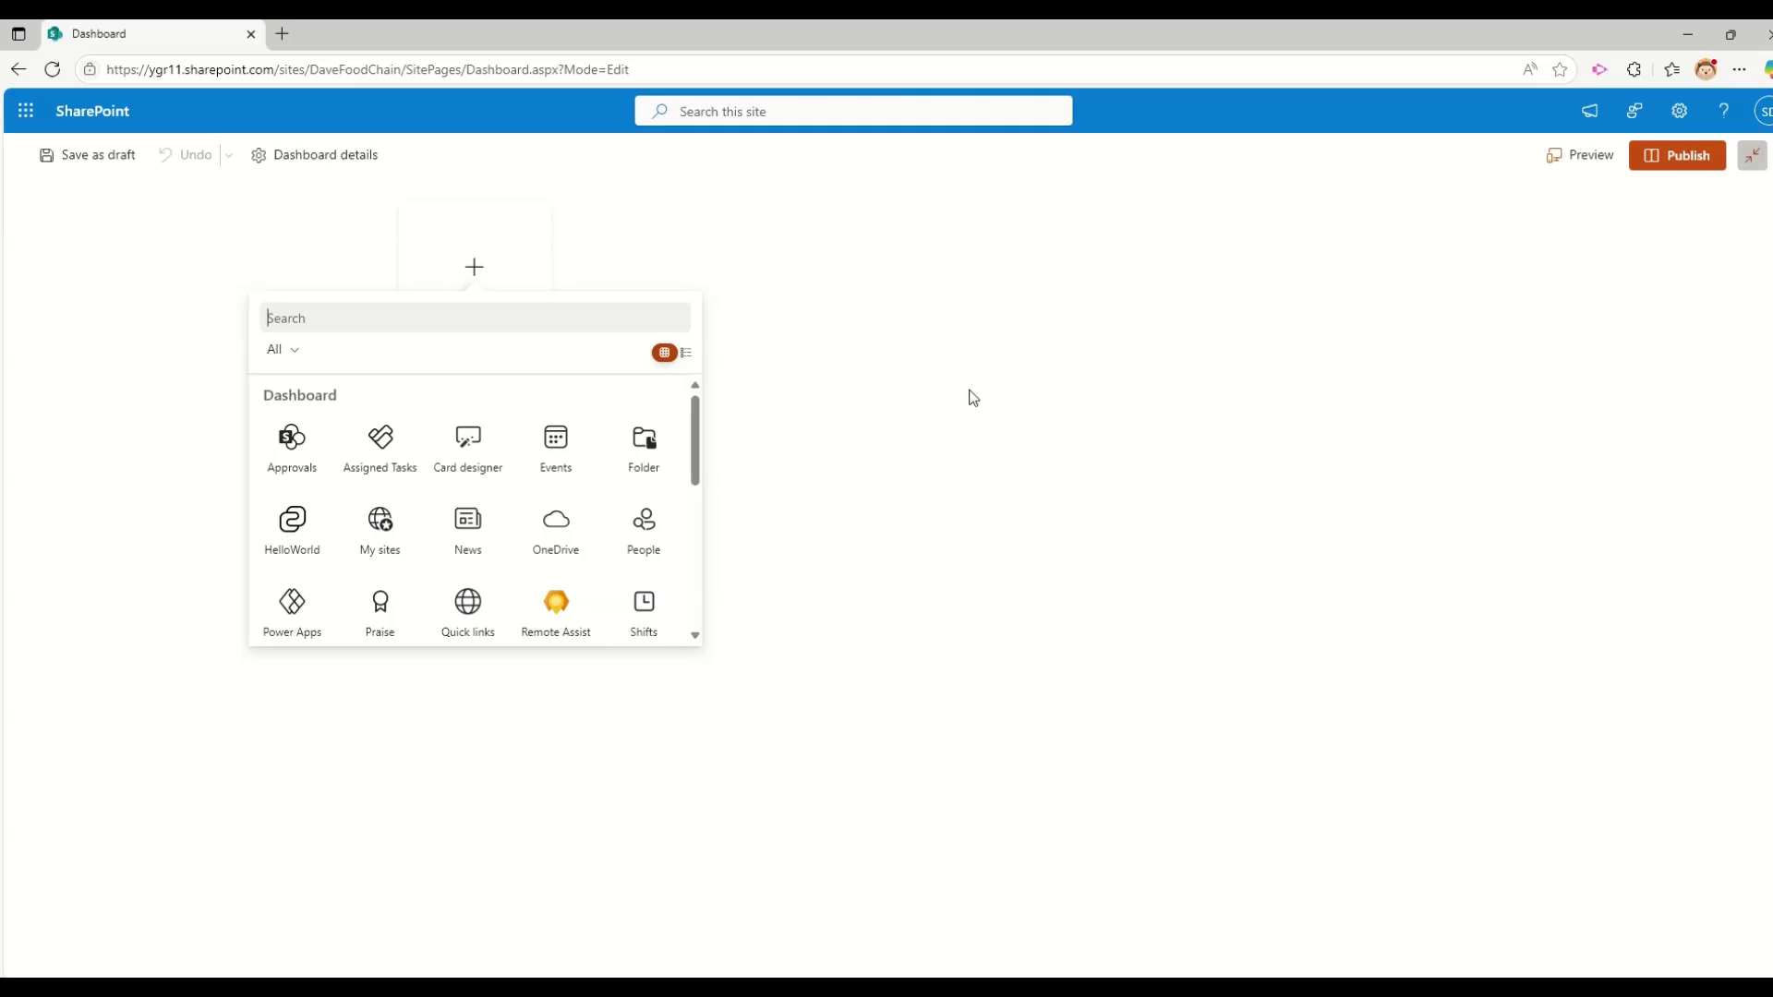
left_click(538, 463)
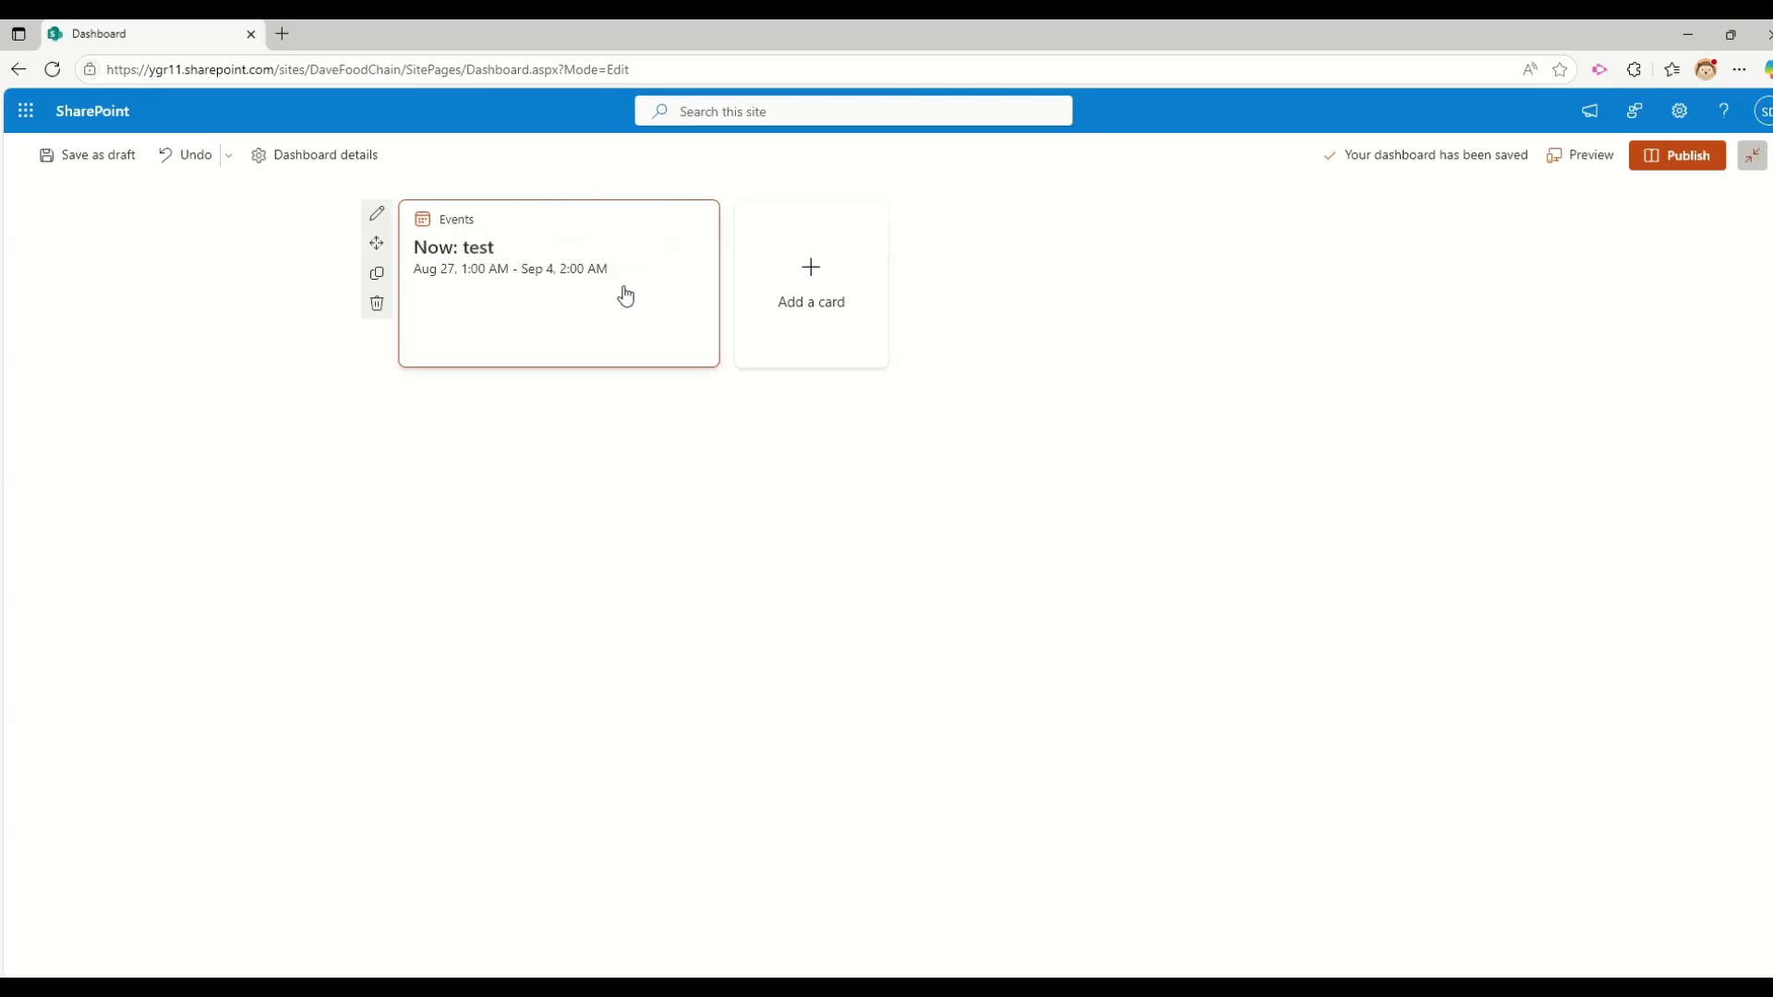
Retitle the Events card to 'My Events'.
left_click(380, 217)
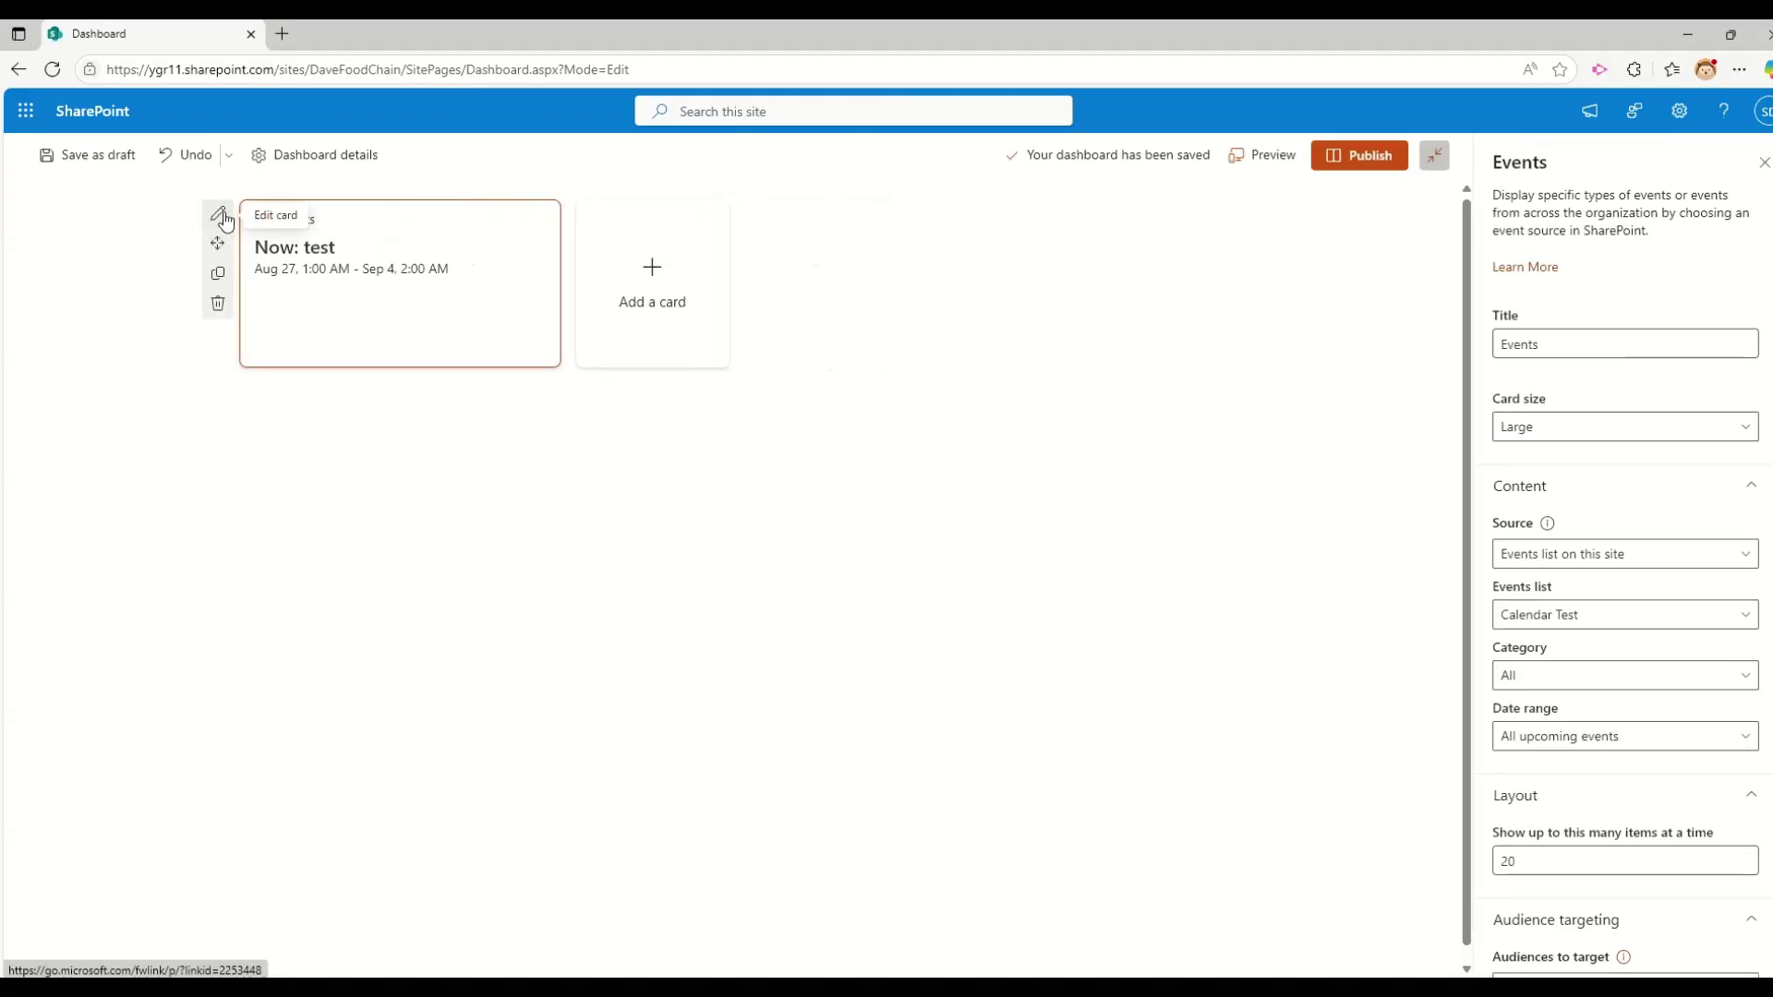
scroll(1583, 531, "down", 1)
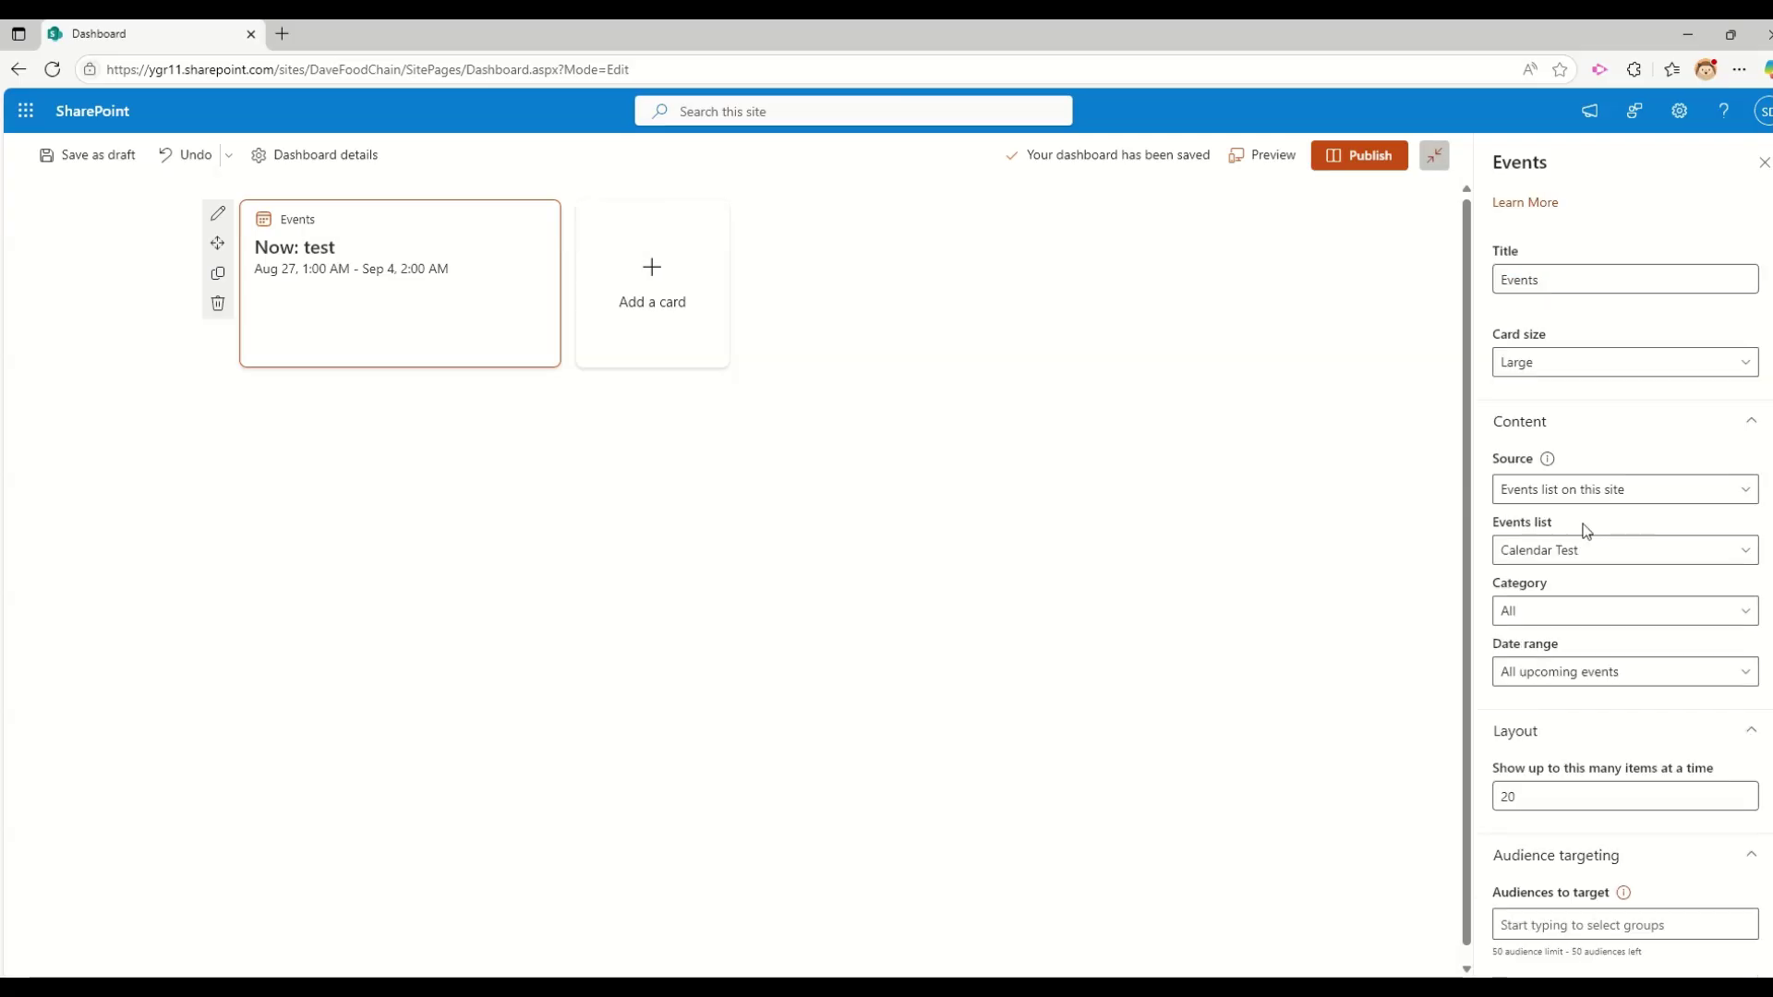
scroll(1588, 529, "up", 1)
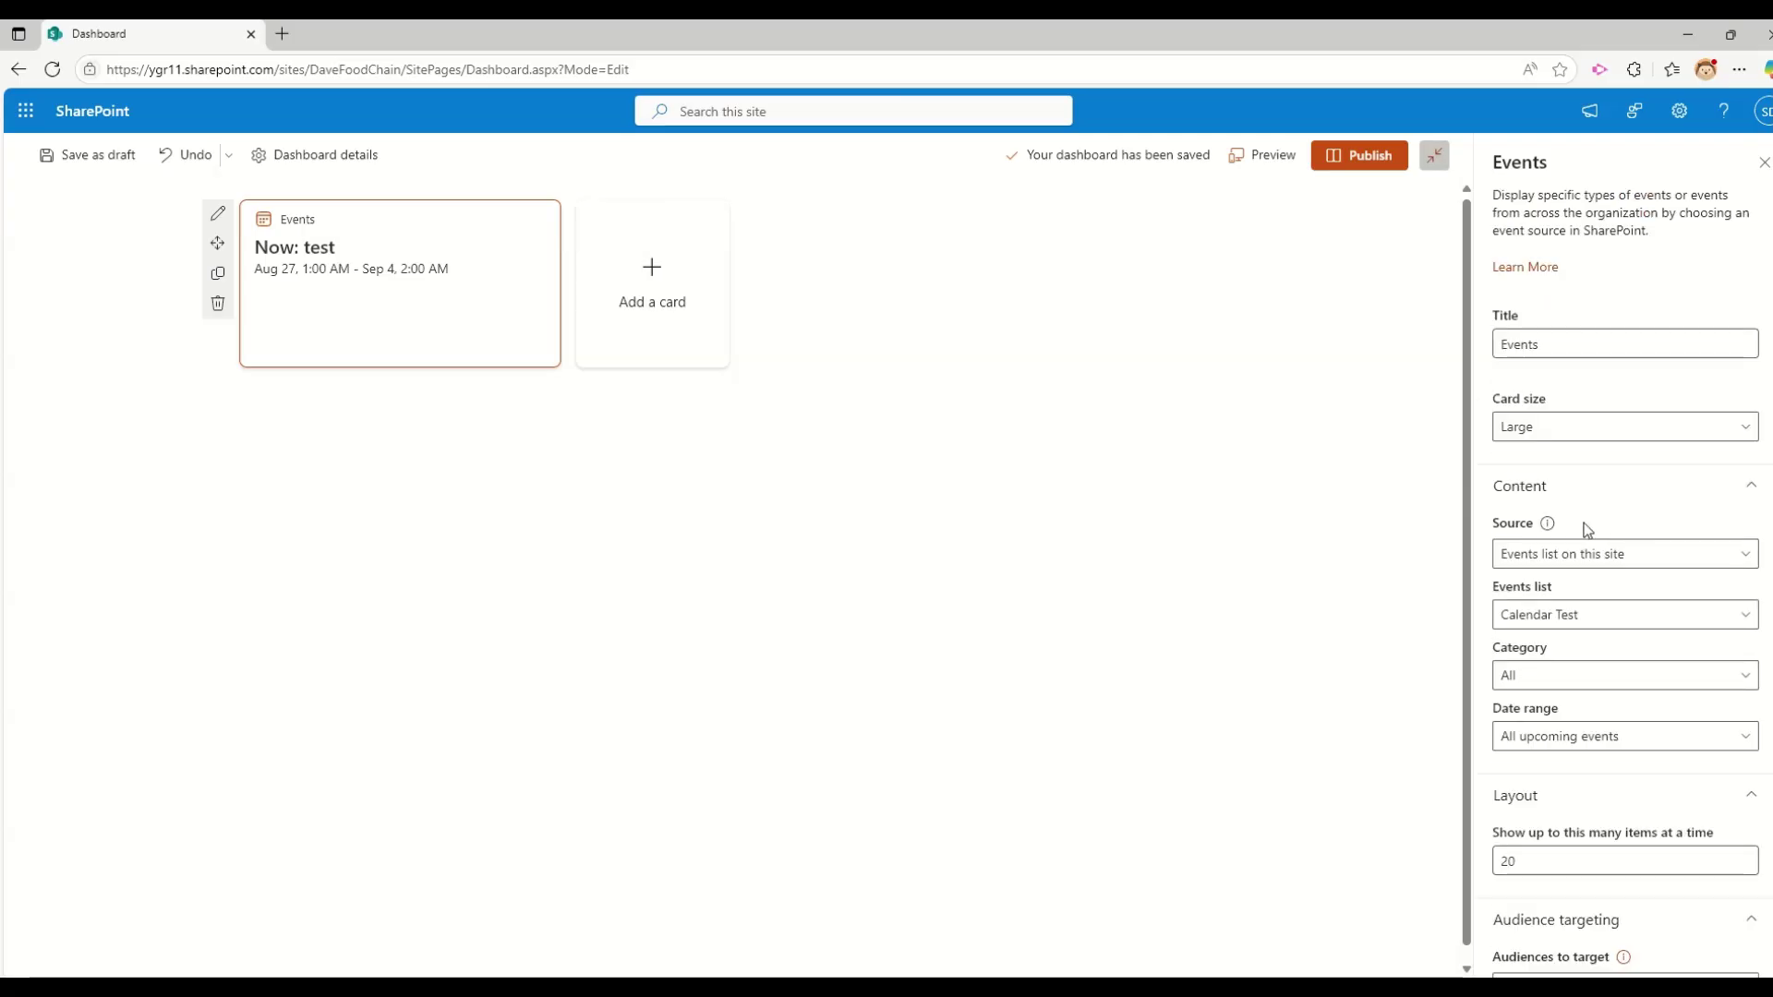
left_click(1562, 344)
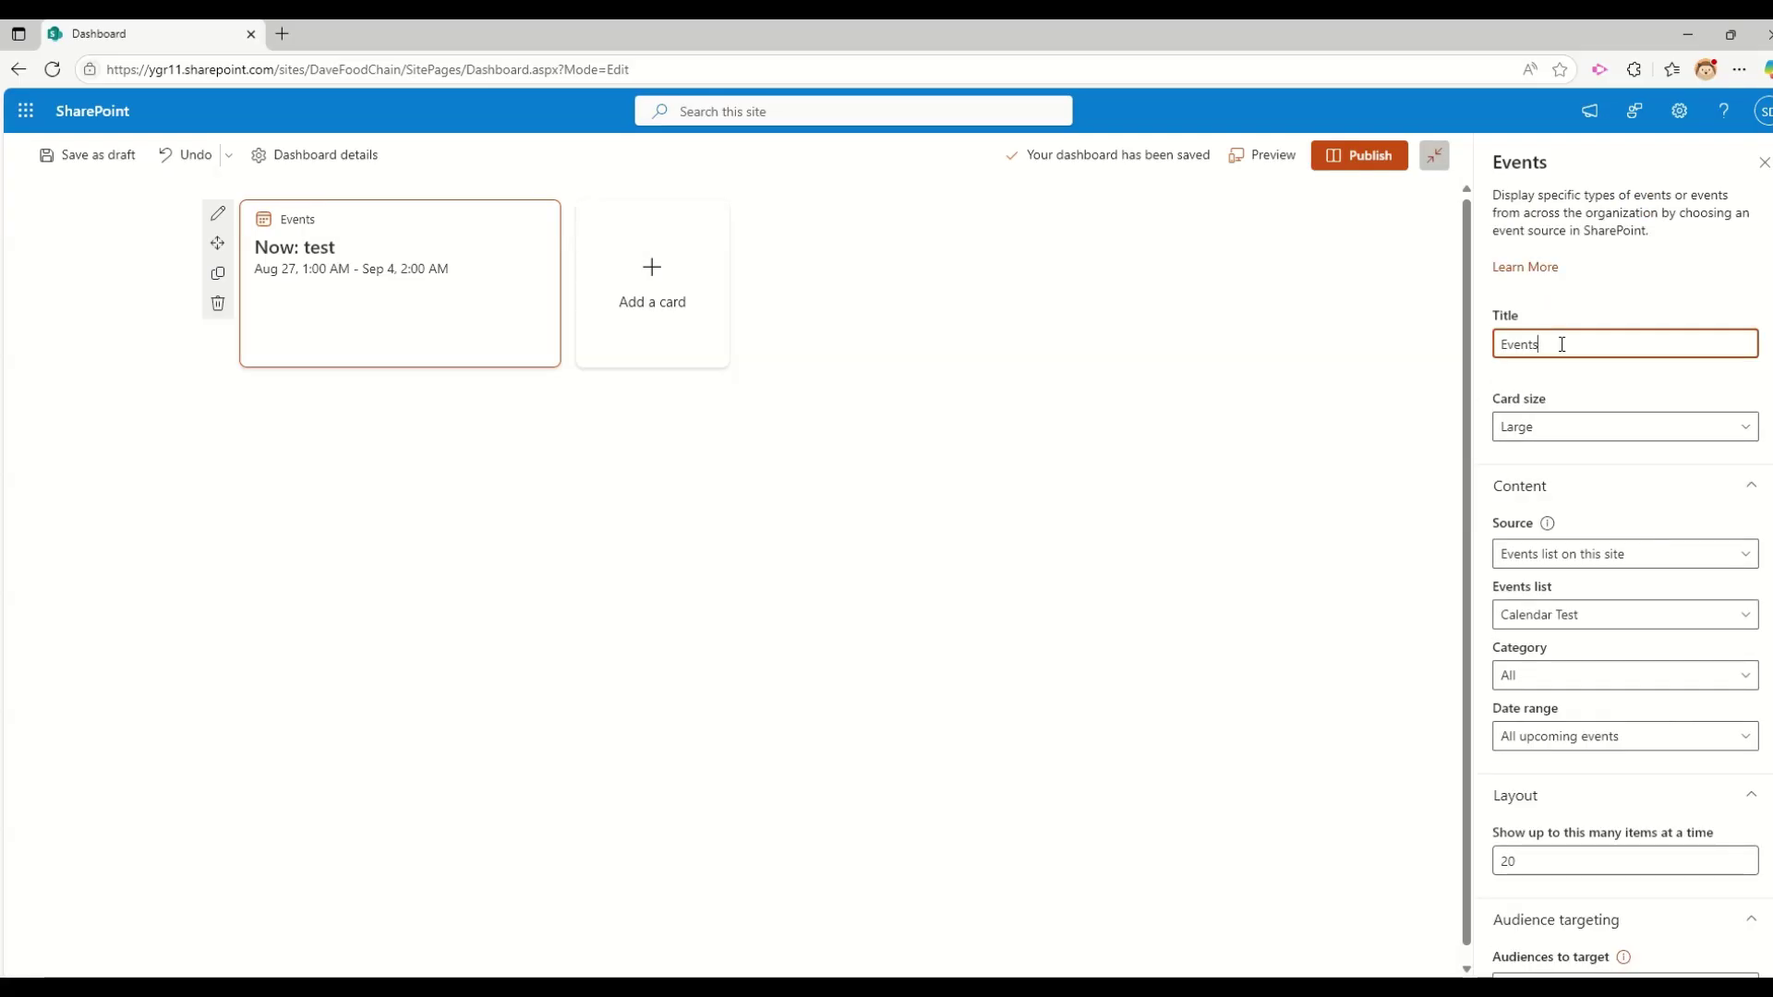
key("Home")
type("My")
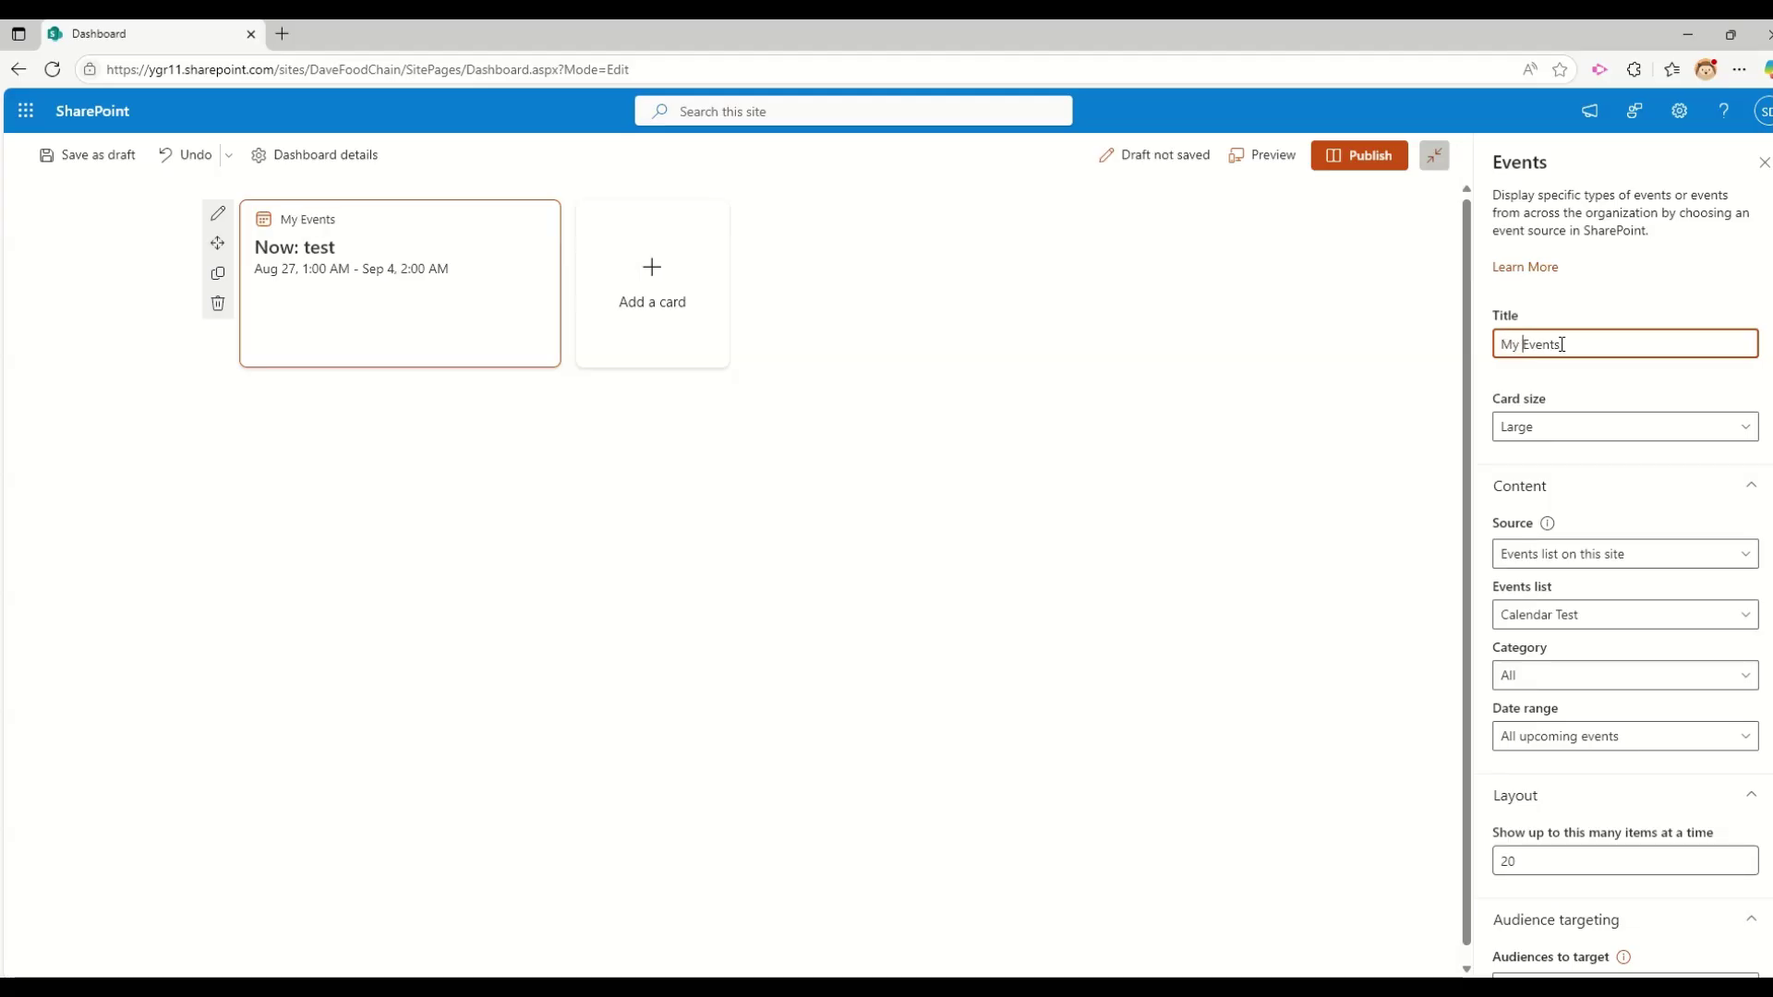
Try Medium card size, then set the Events card back to Large.
left_click(1576, 434)
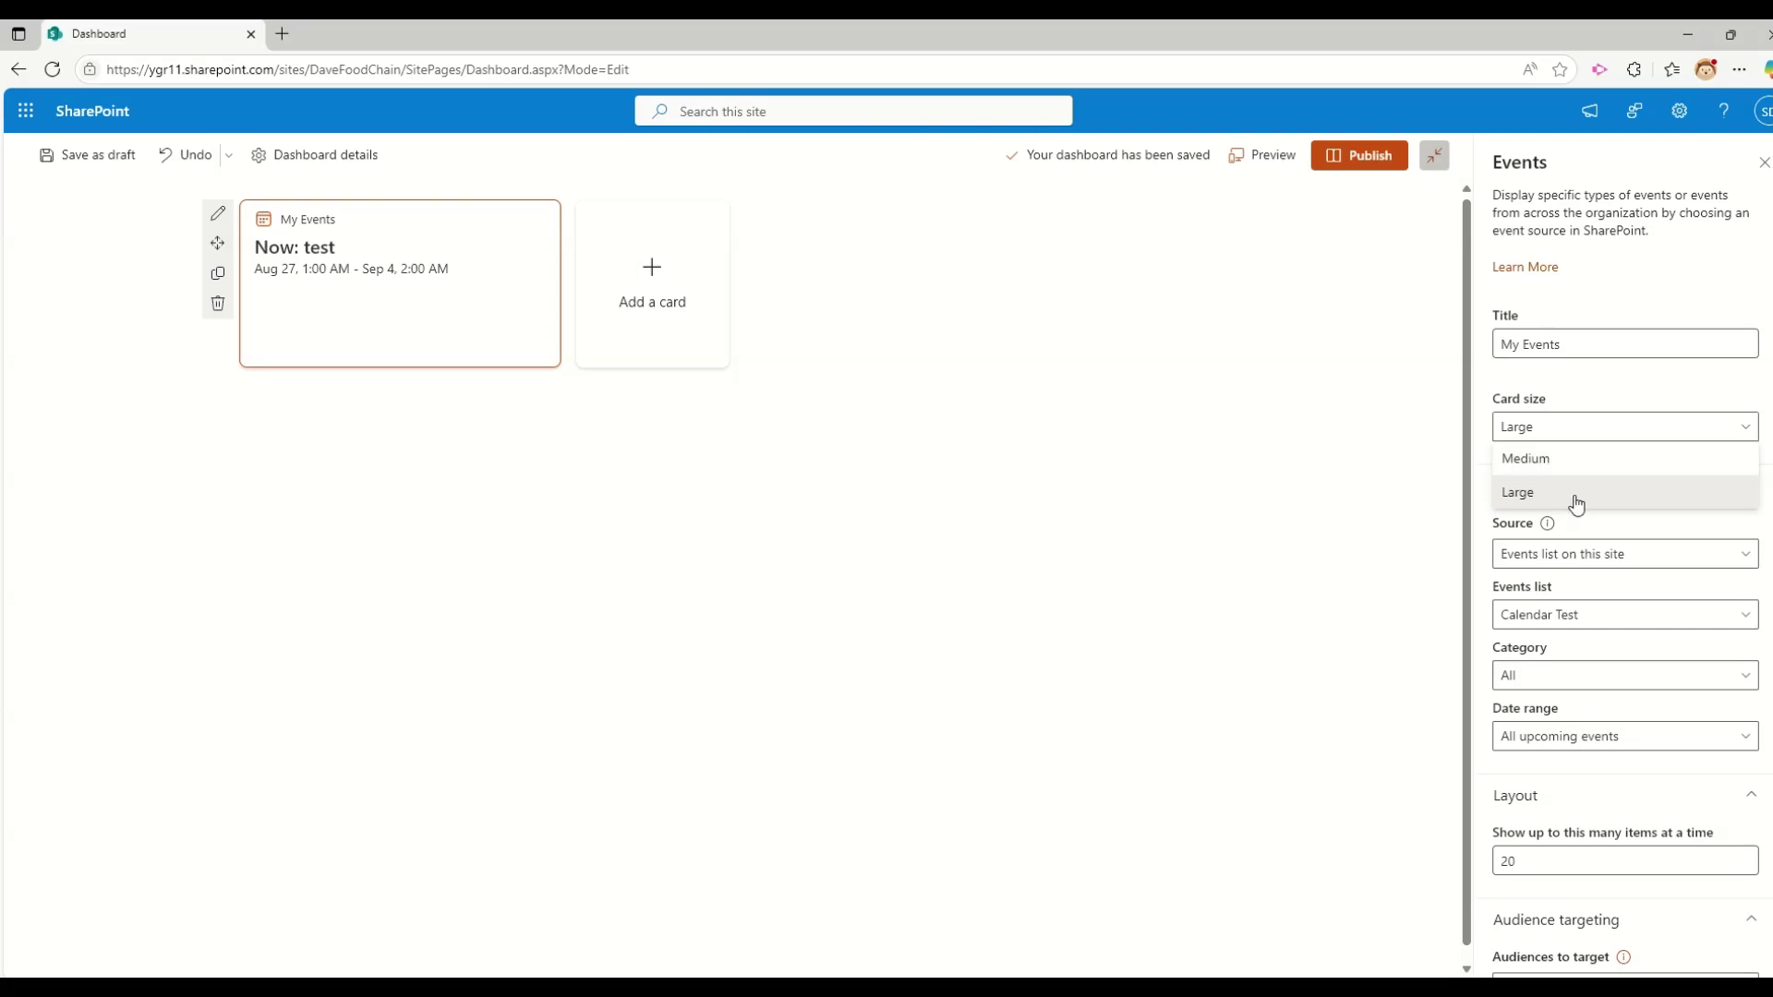
left_click(1662, 469)
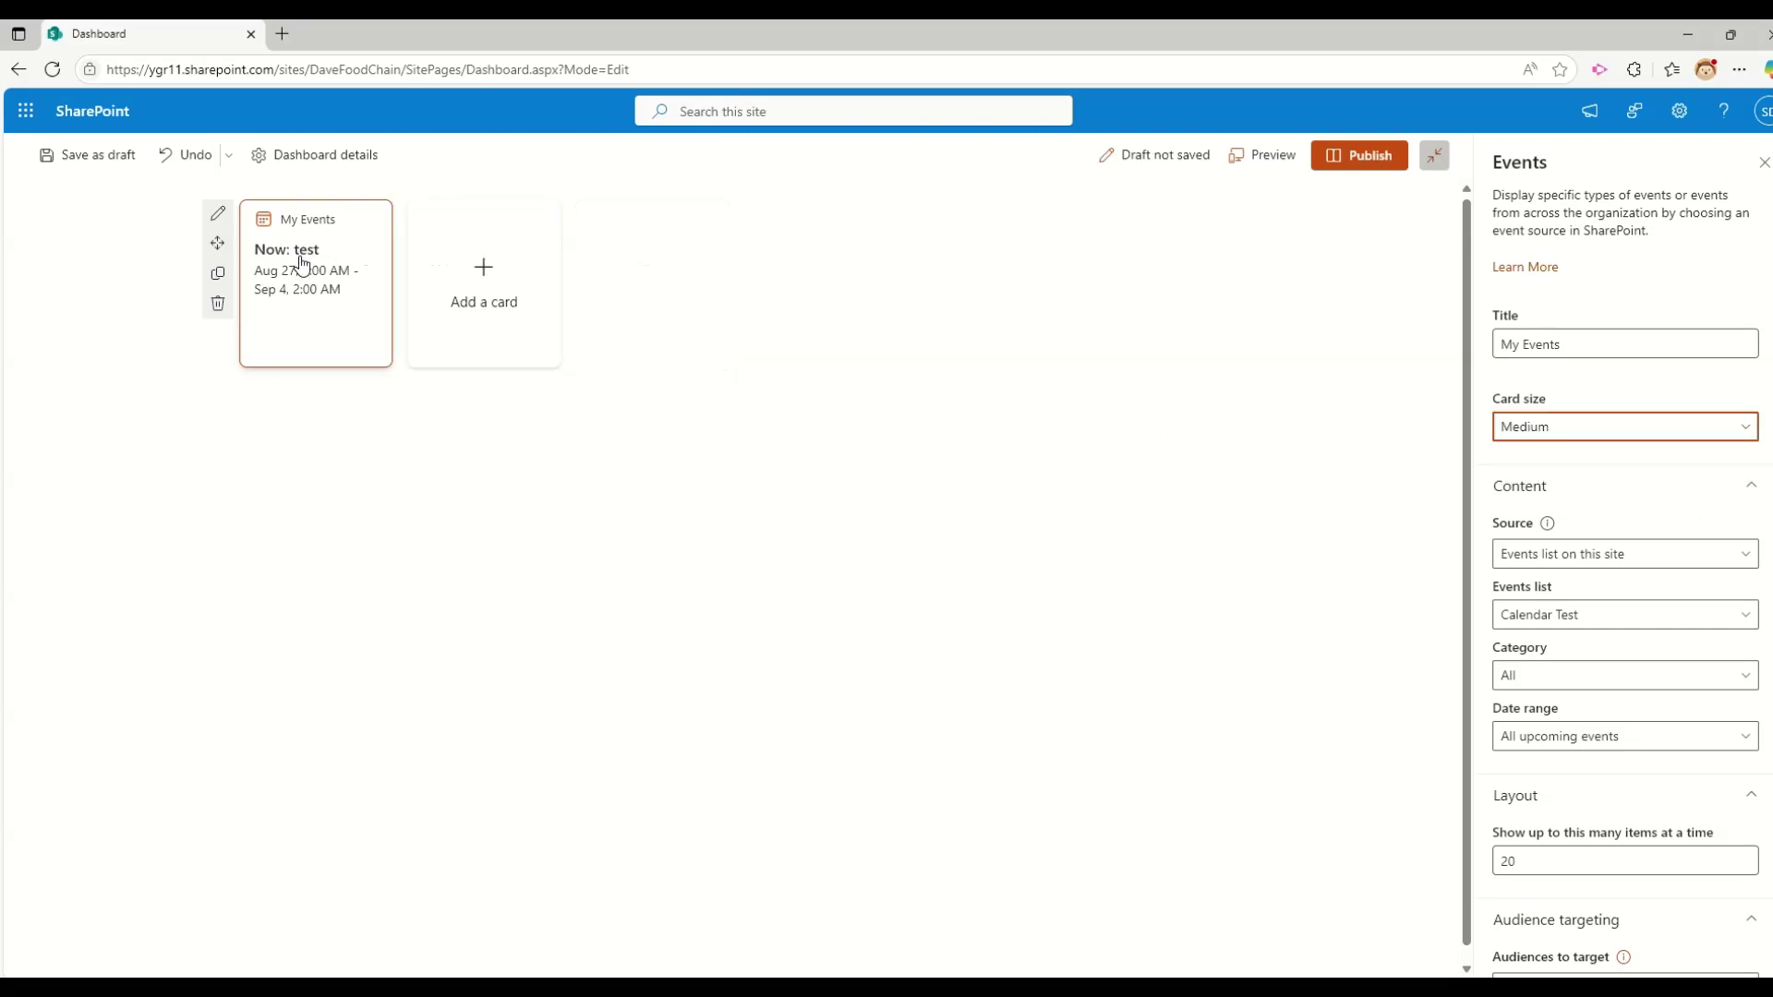
left_click(1611, 427)
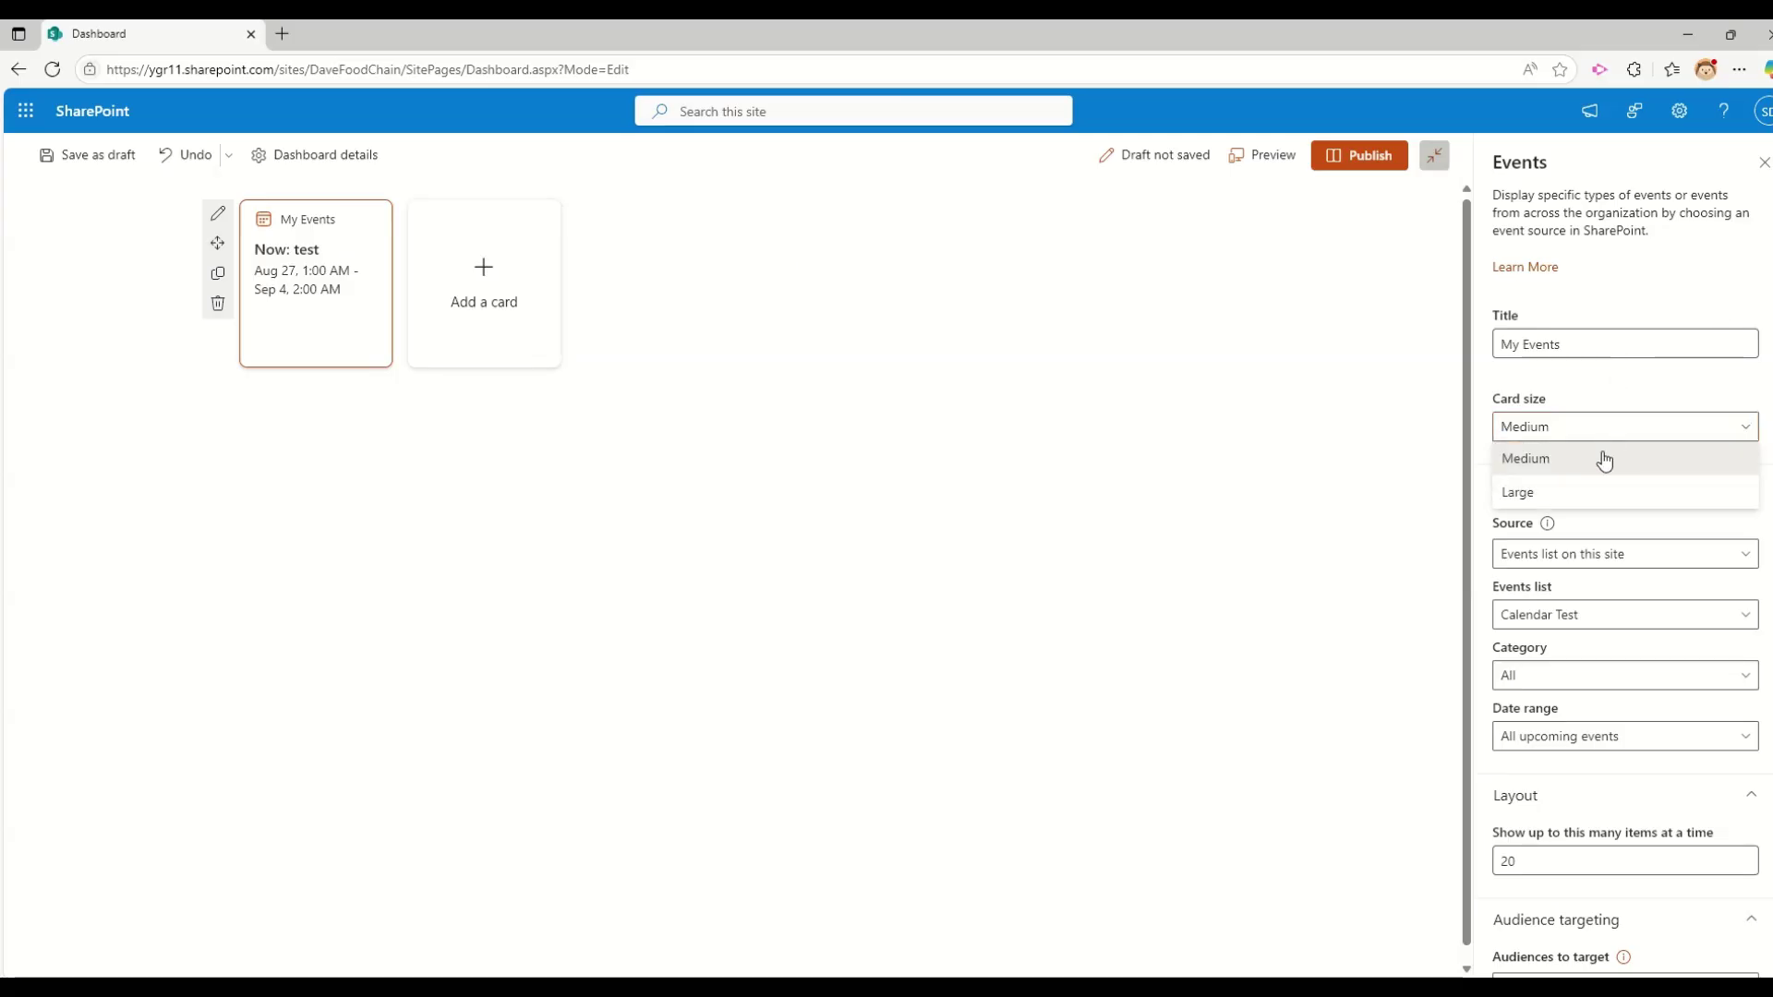
left_click(1564, 492)
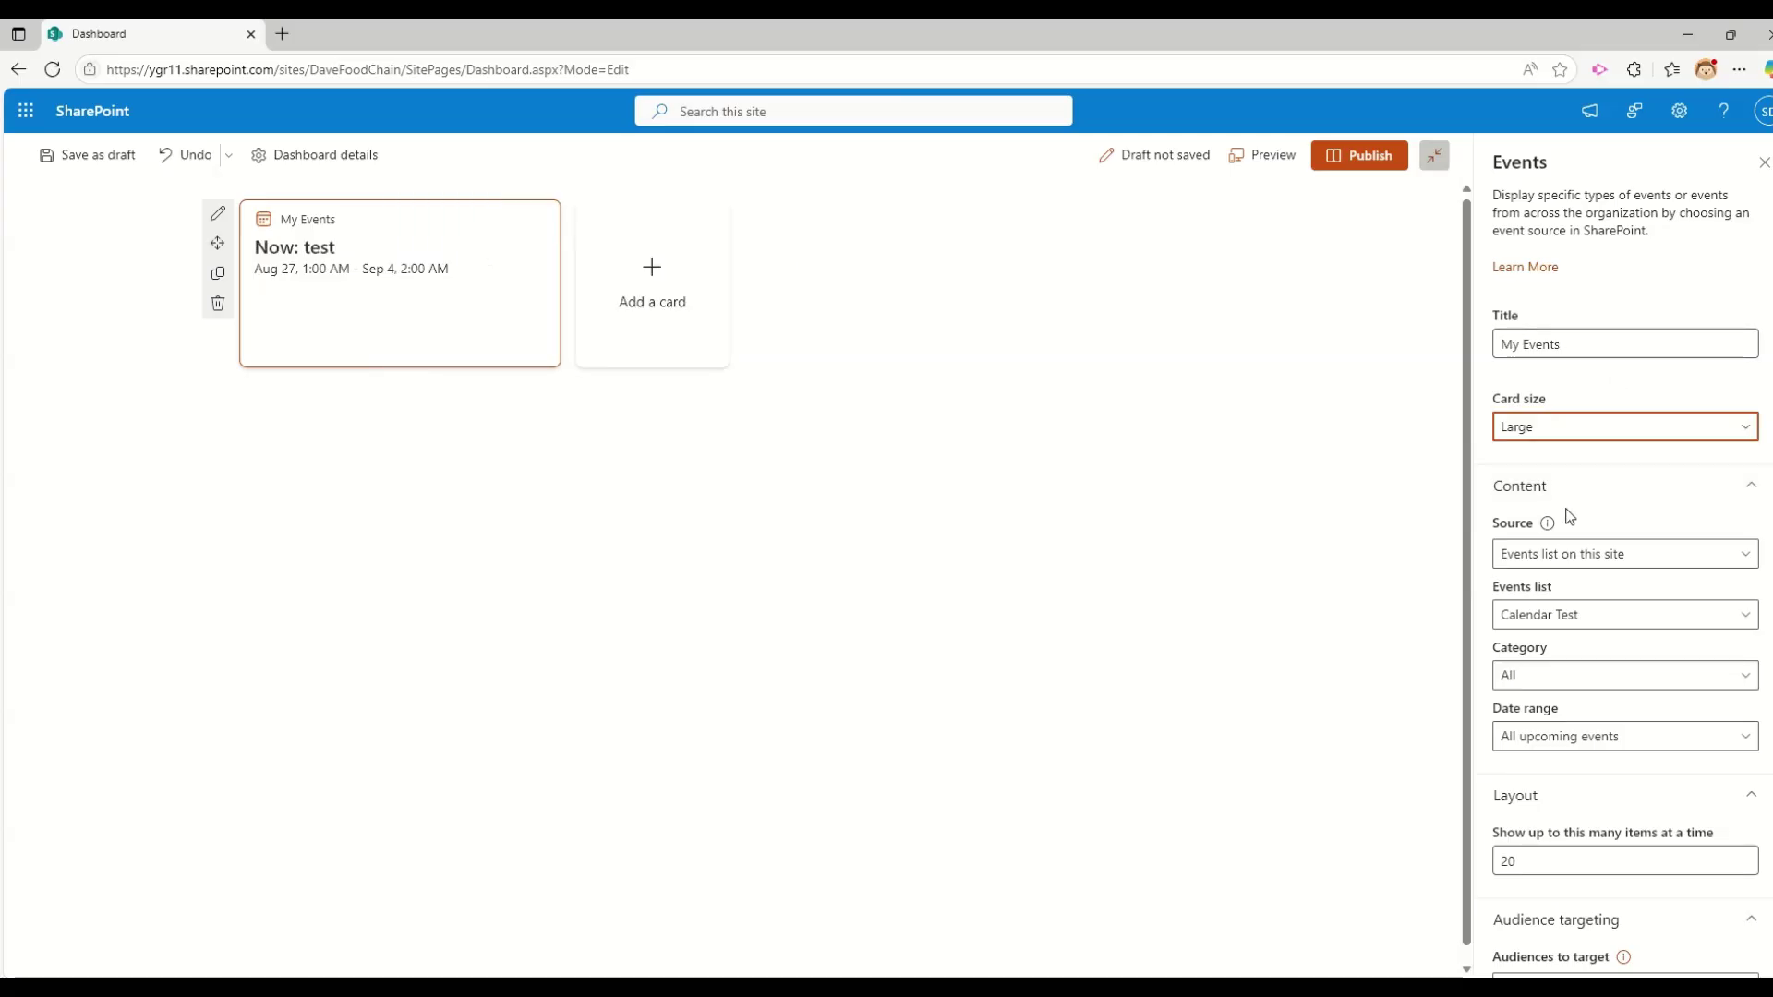
mouse_move(1548, 533)
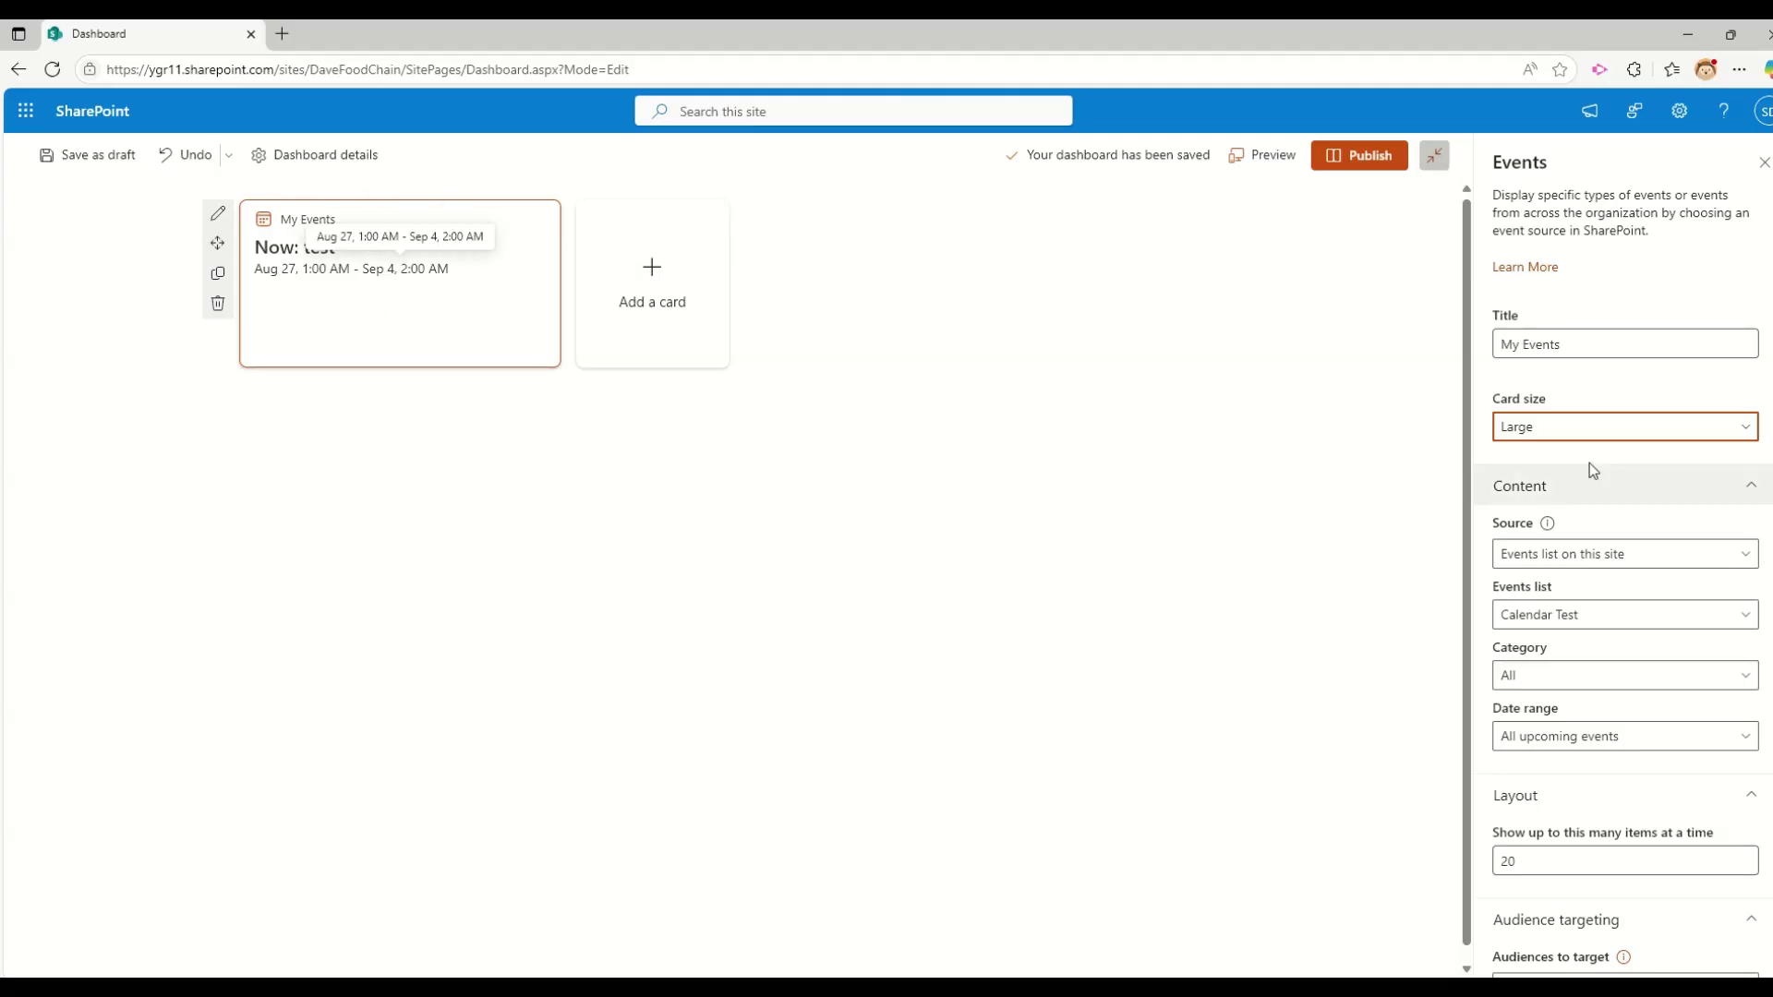
left_click(1625, 559)
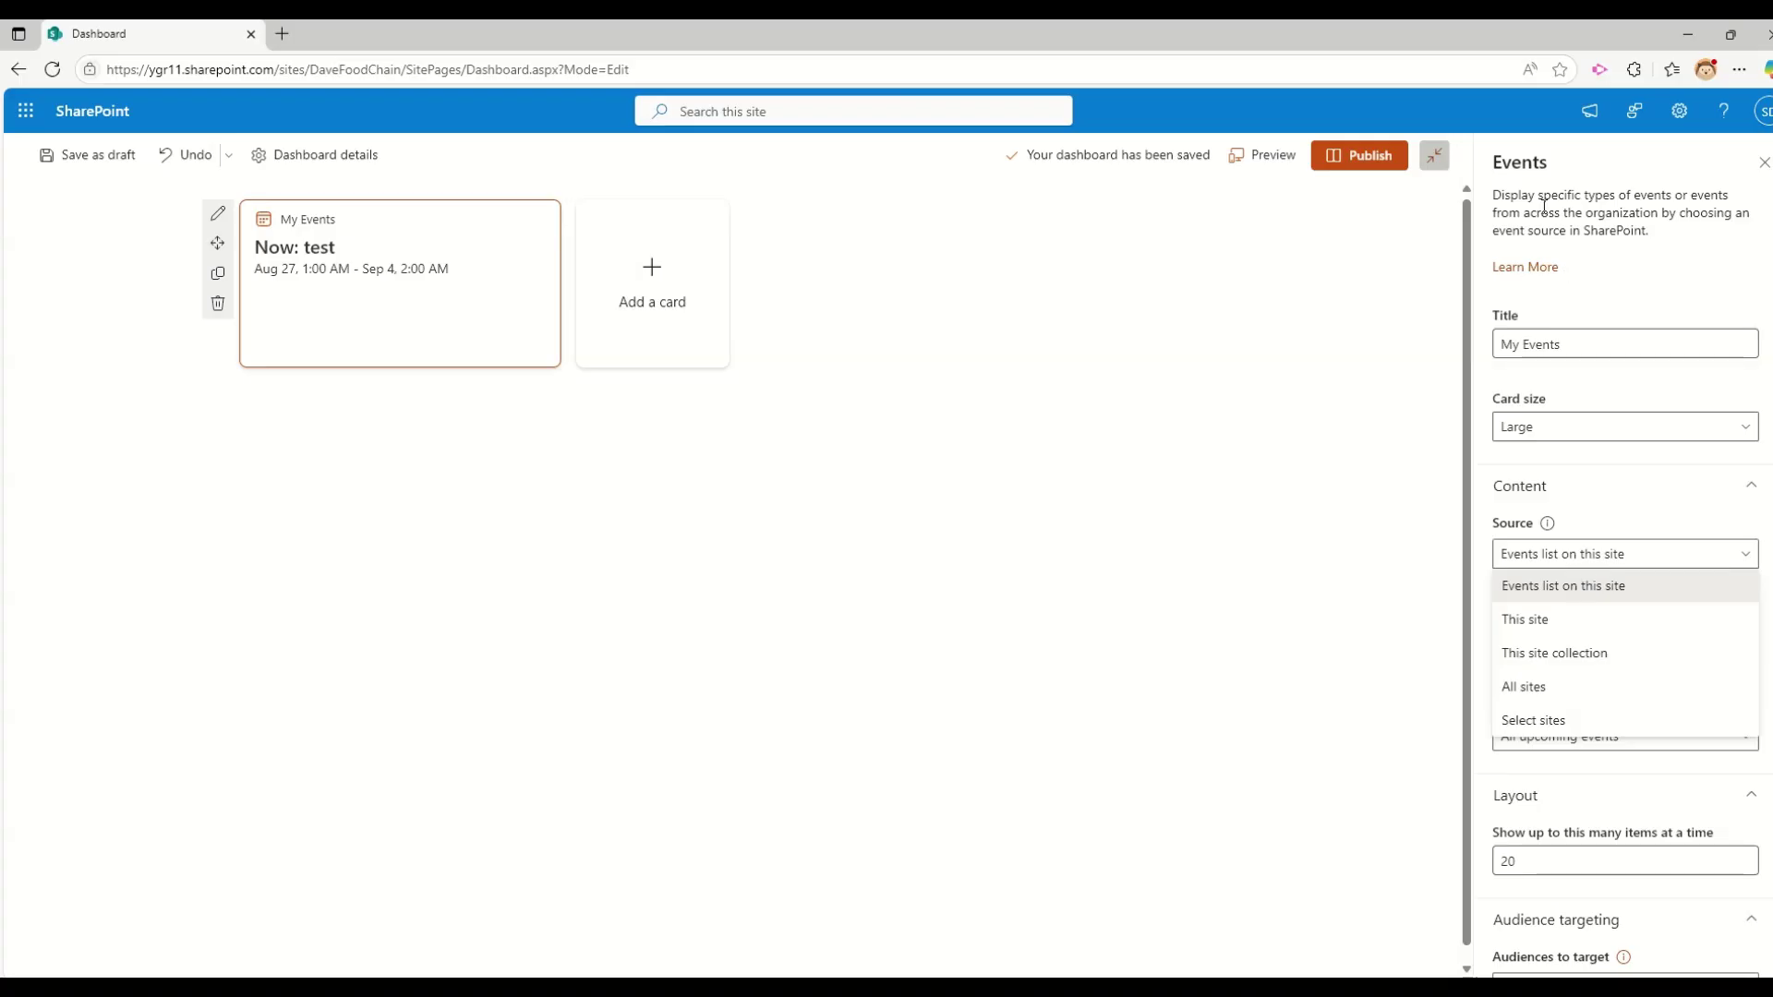
Set the event Source to This site, leaving Category and Date range unchanged.
left_click(1568, 619)
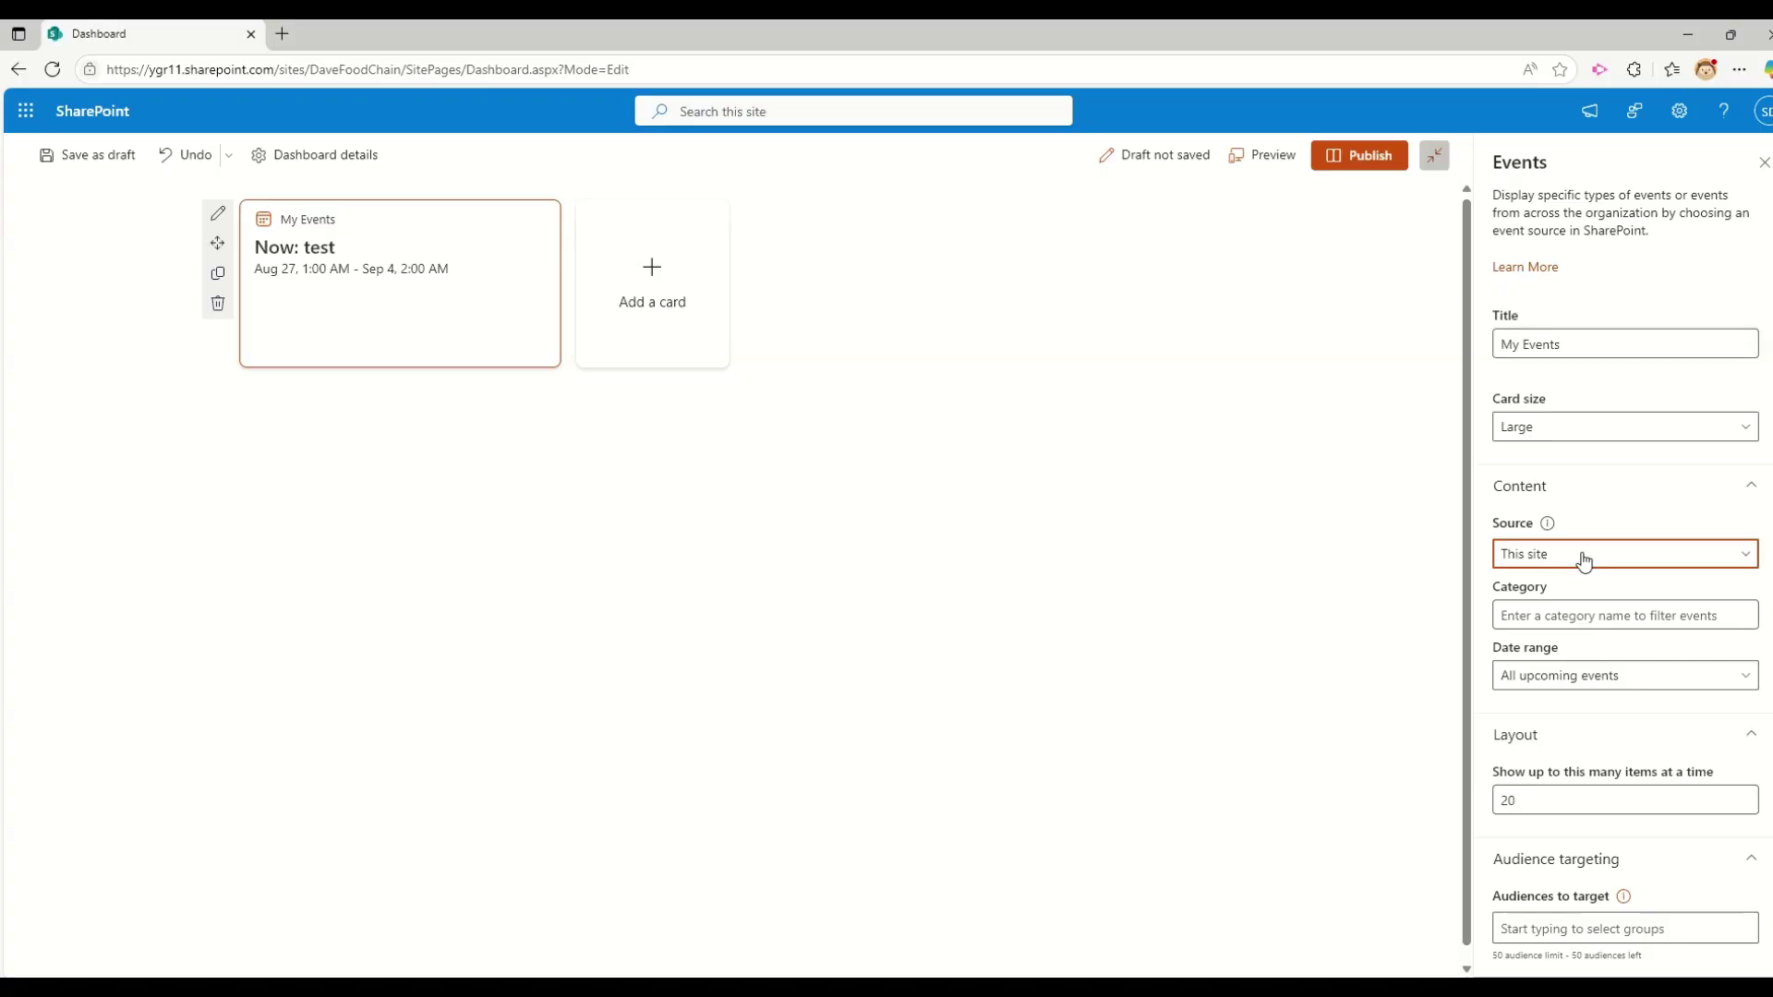
left_click(1586, 611)
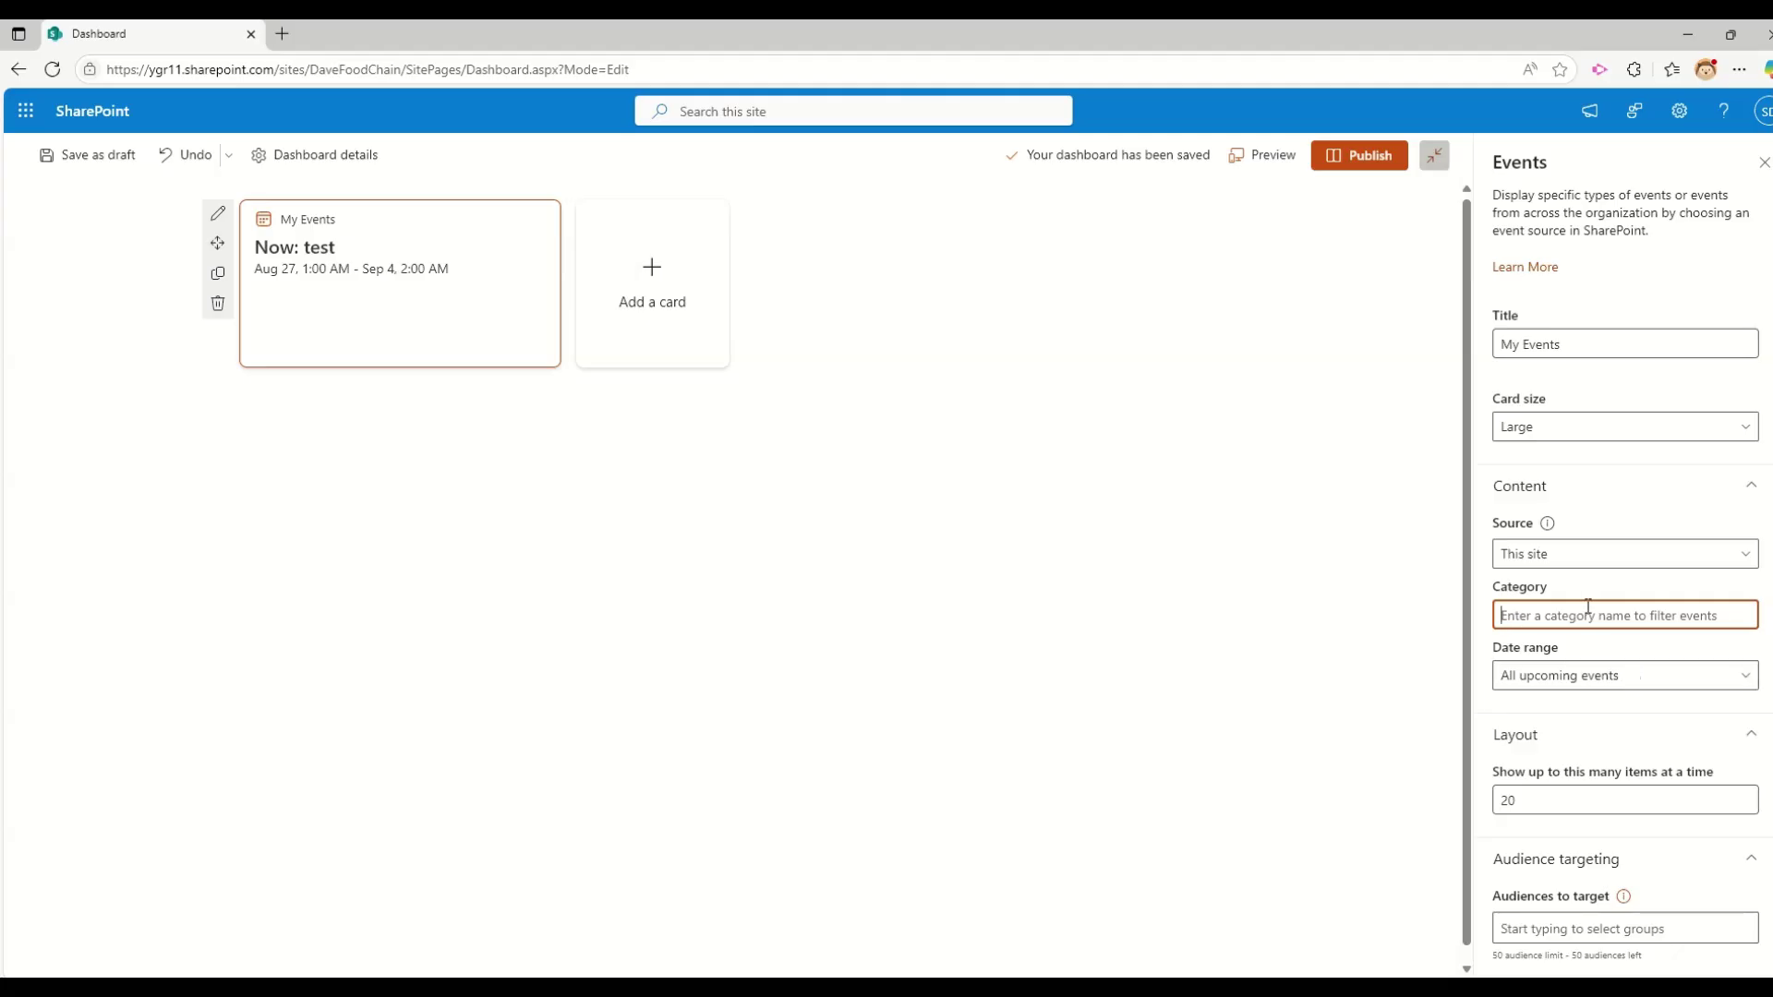
left_click(1655, 682)
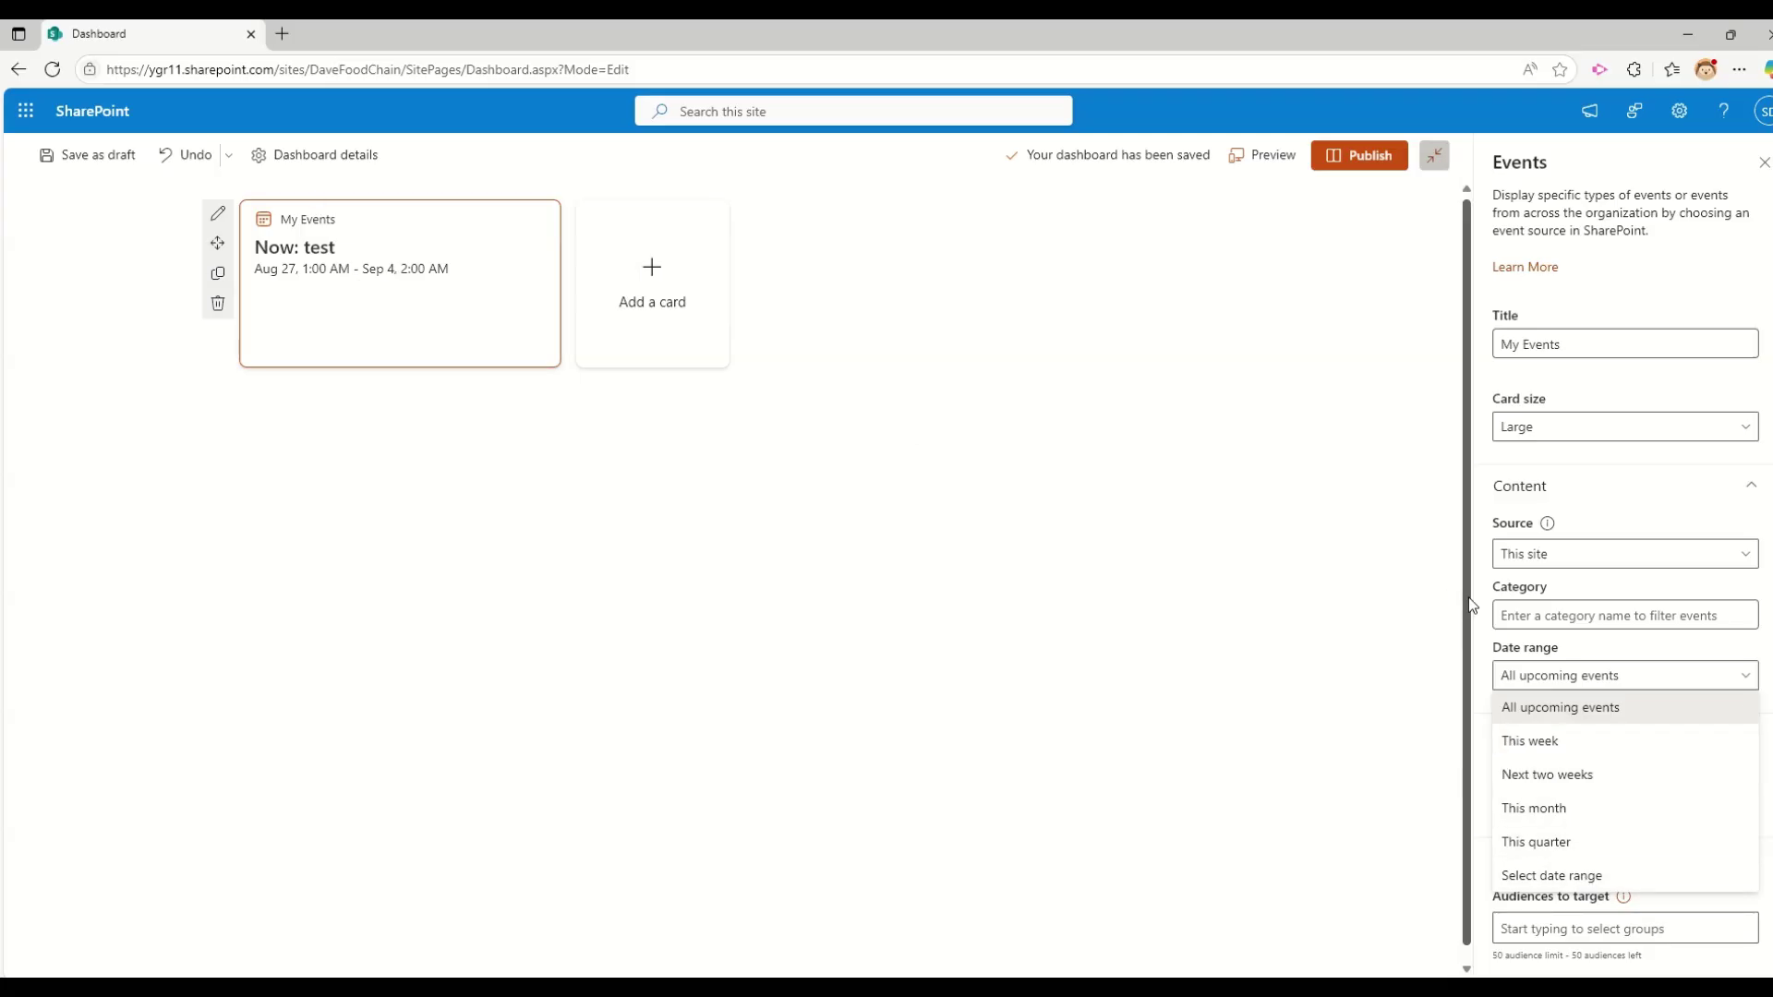
key("Escape")
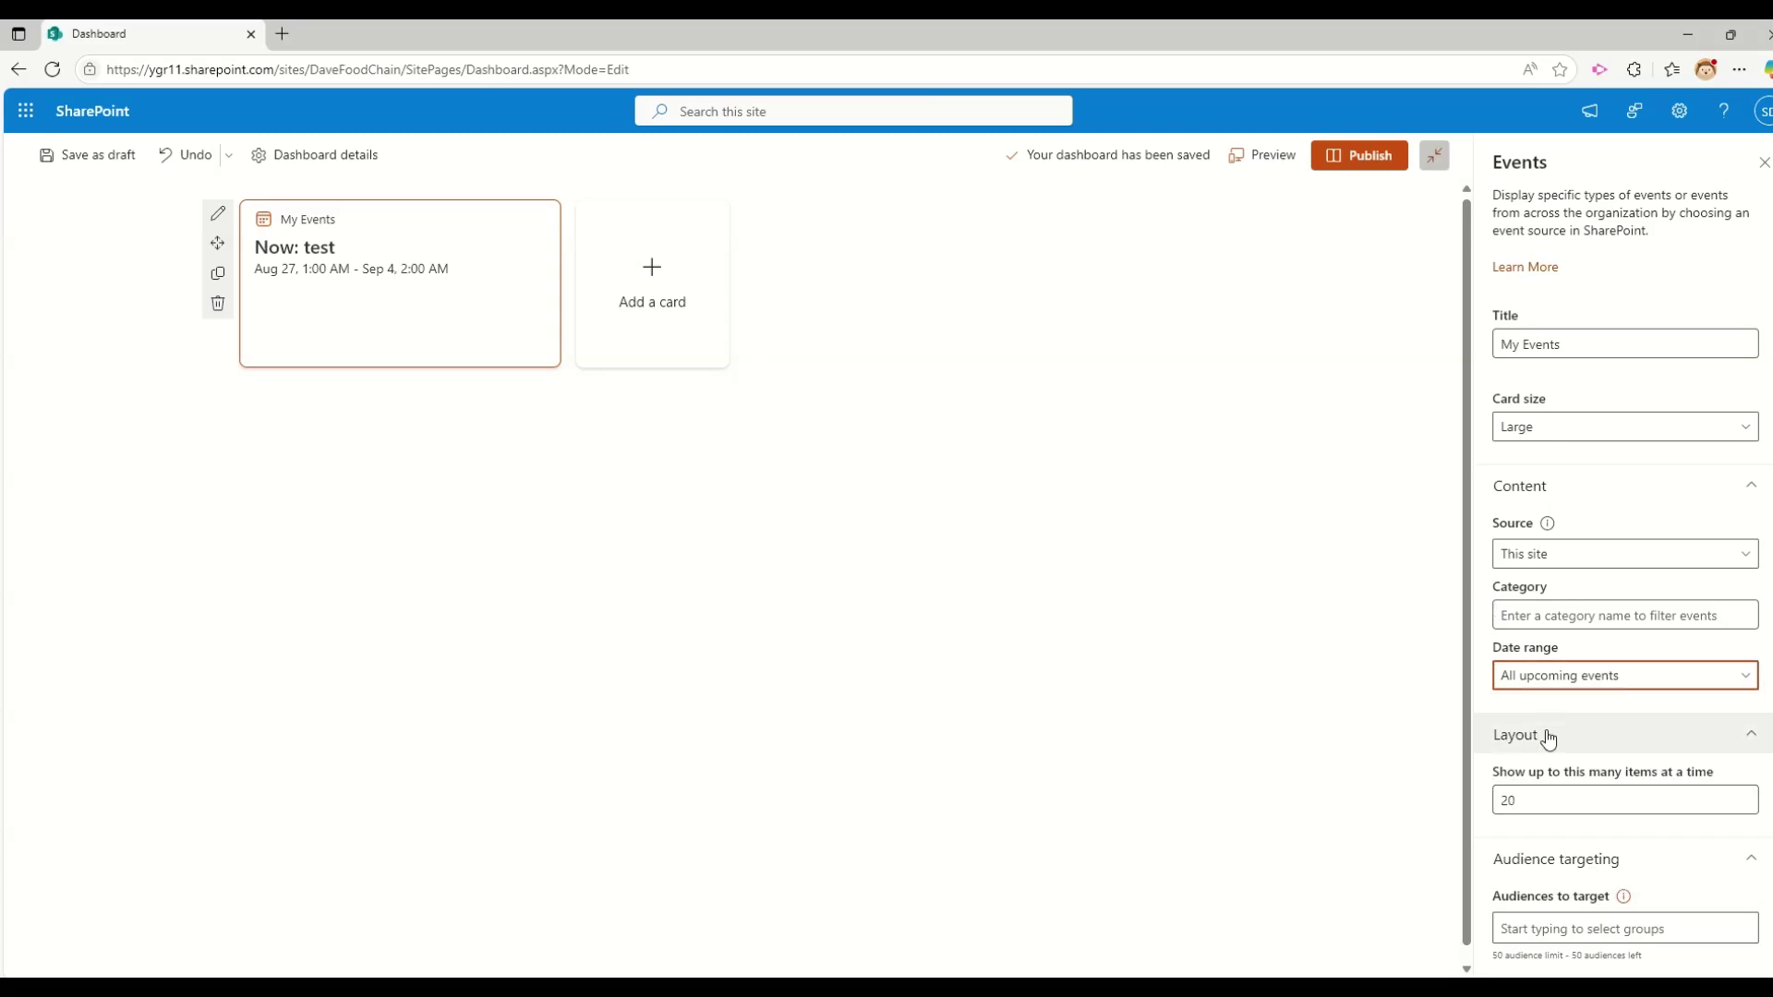
scroll(1553, 743, "down", 1)
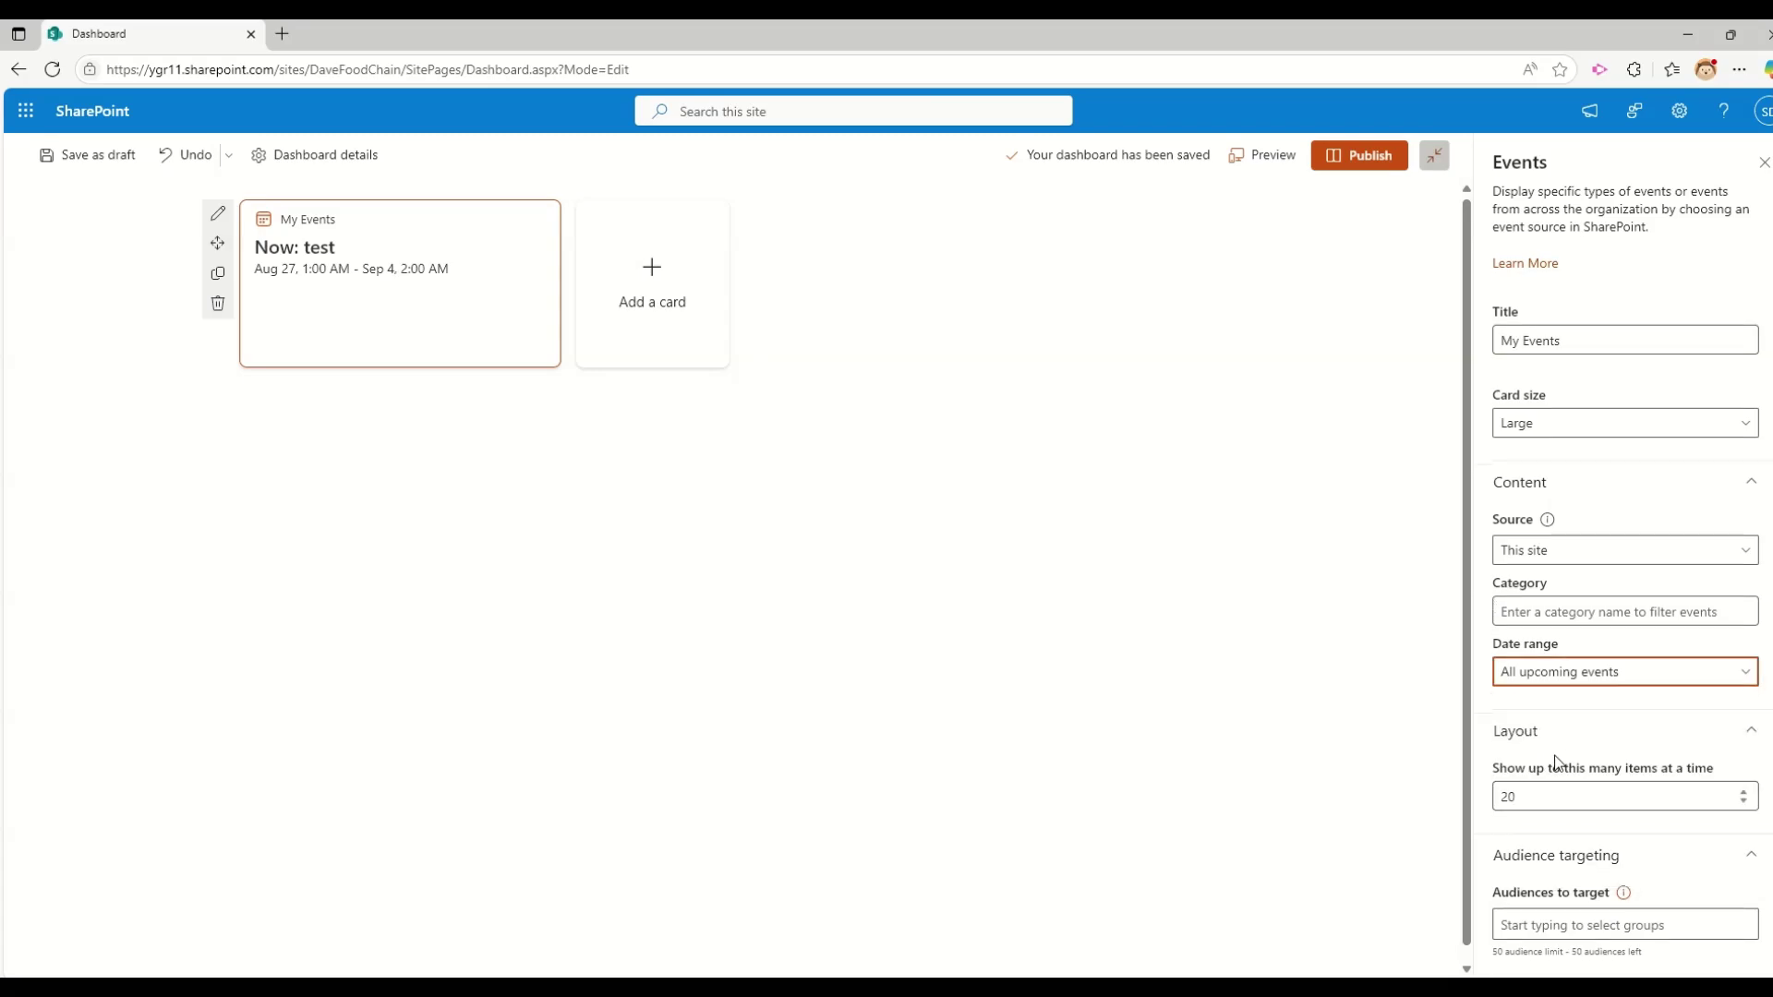
Open the Audiences to target help article in a new tab, then return to the editor.
left_click(1607, 924)
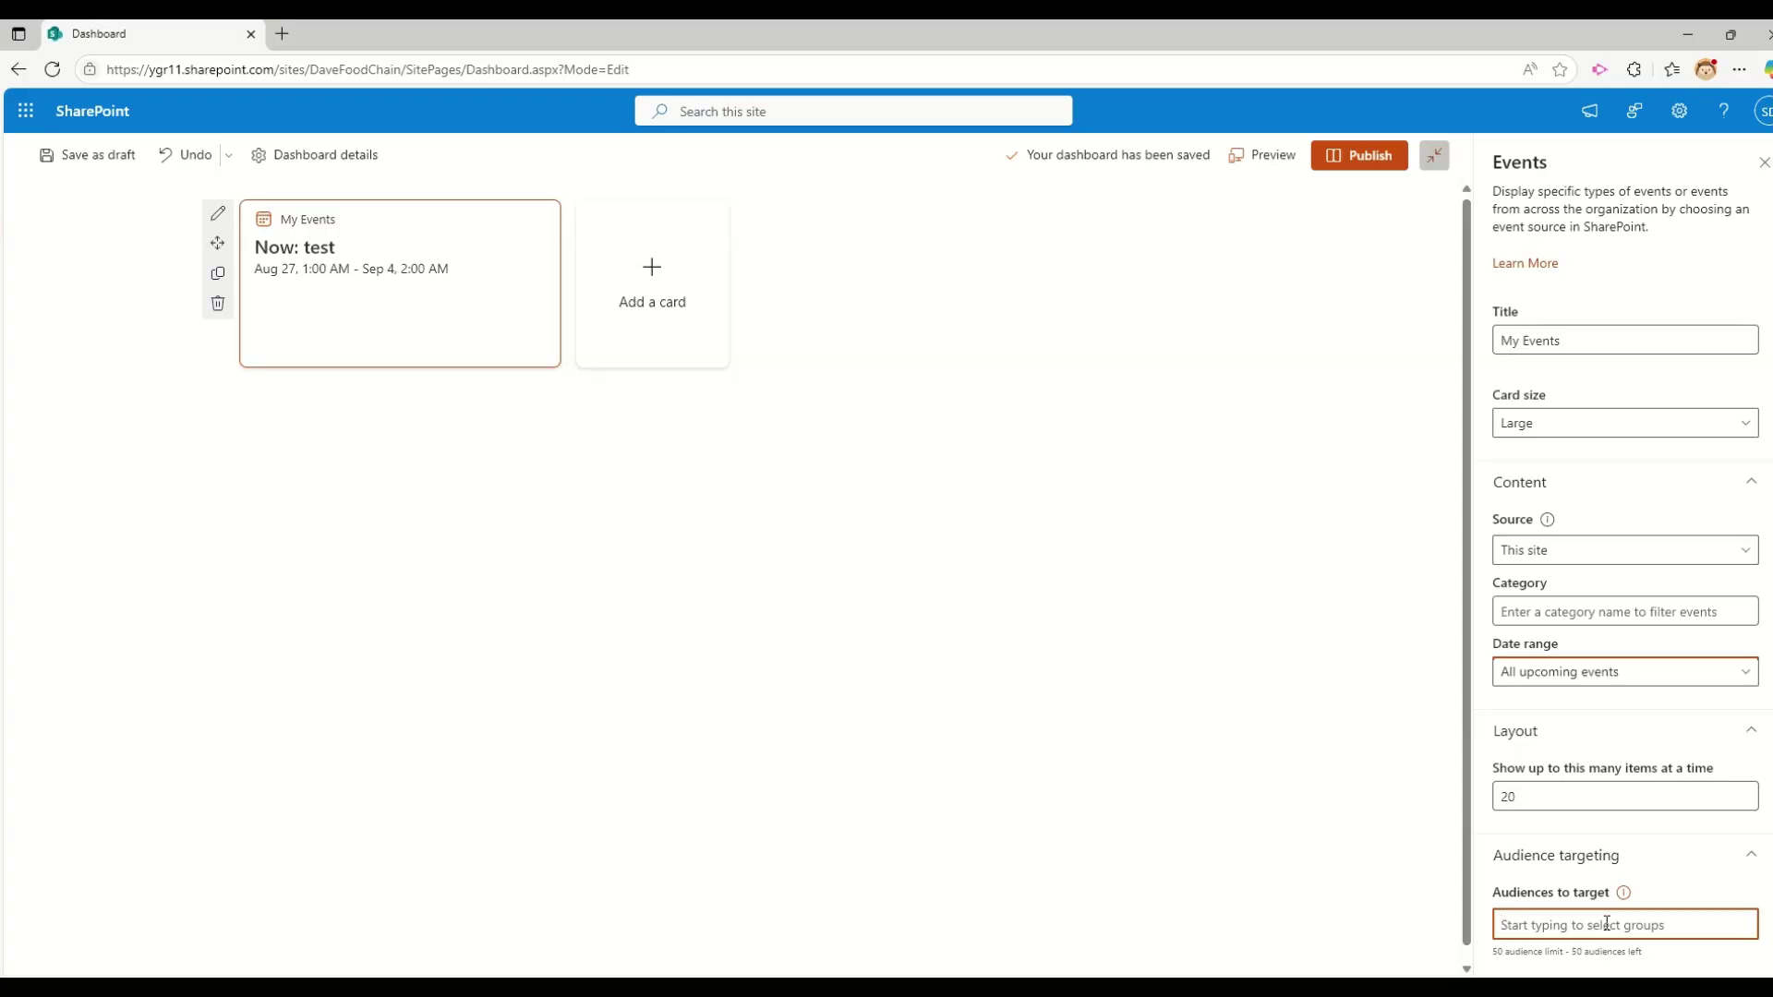
left_click(1621, 893)
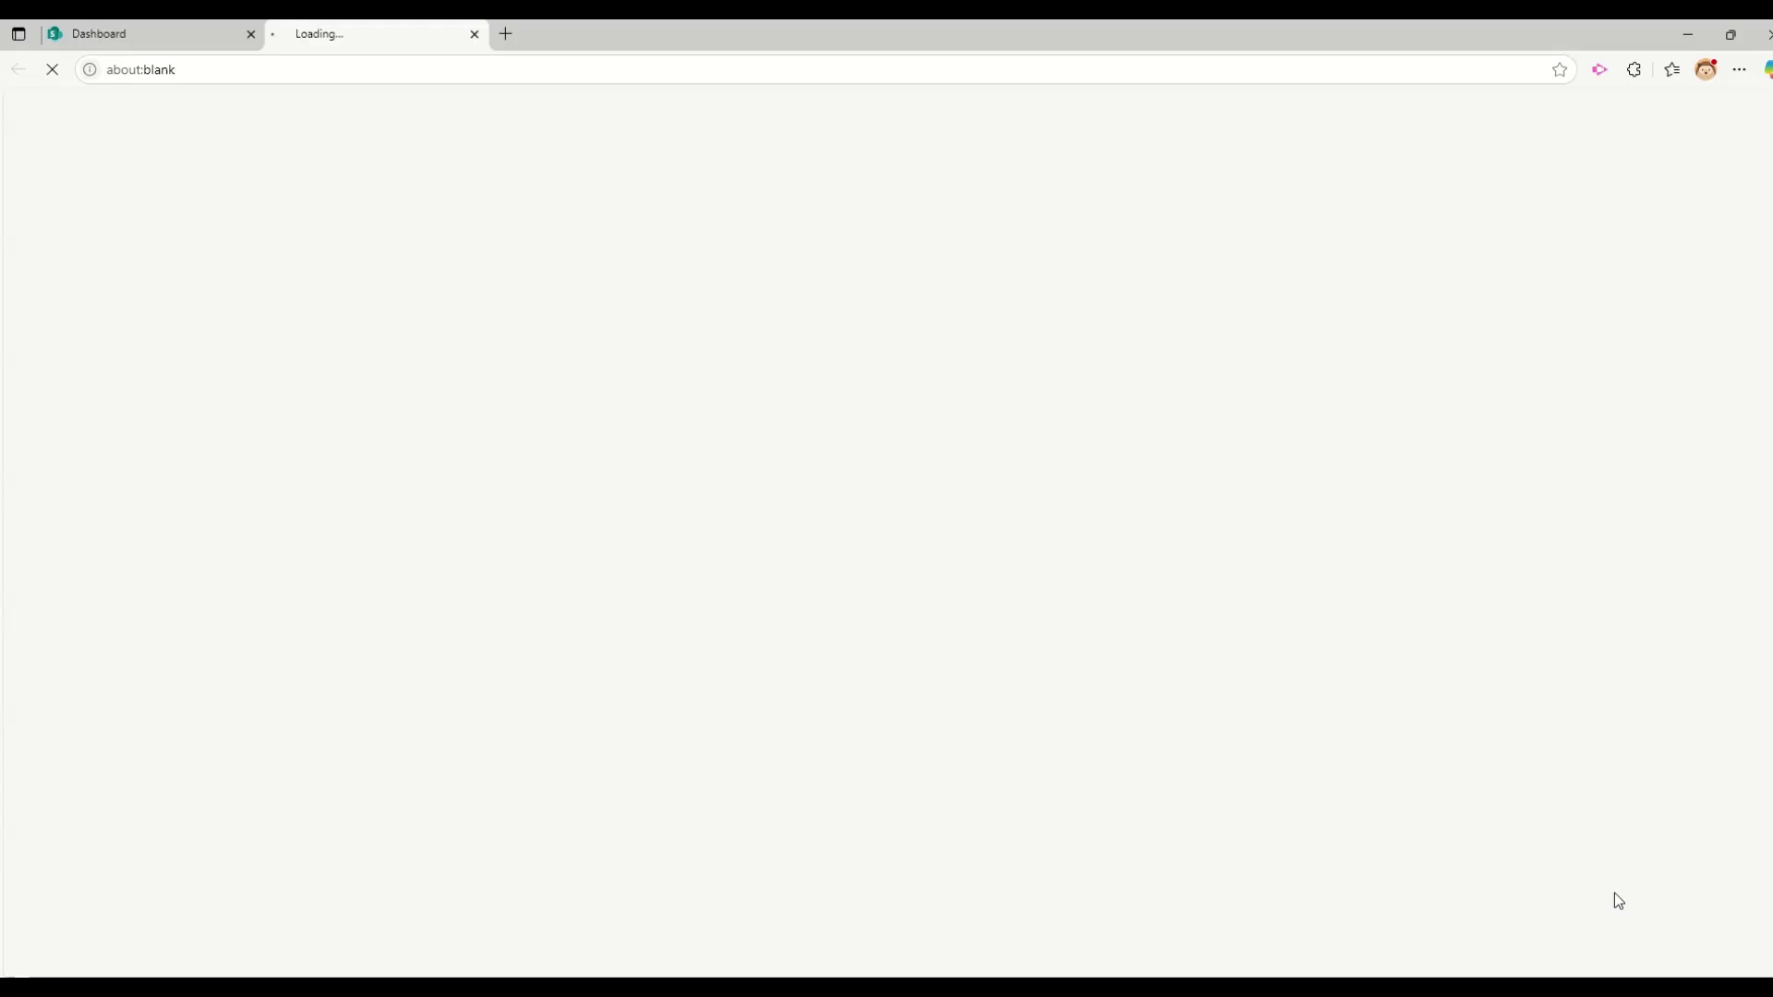
left_click(109, 40)
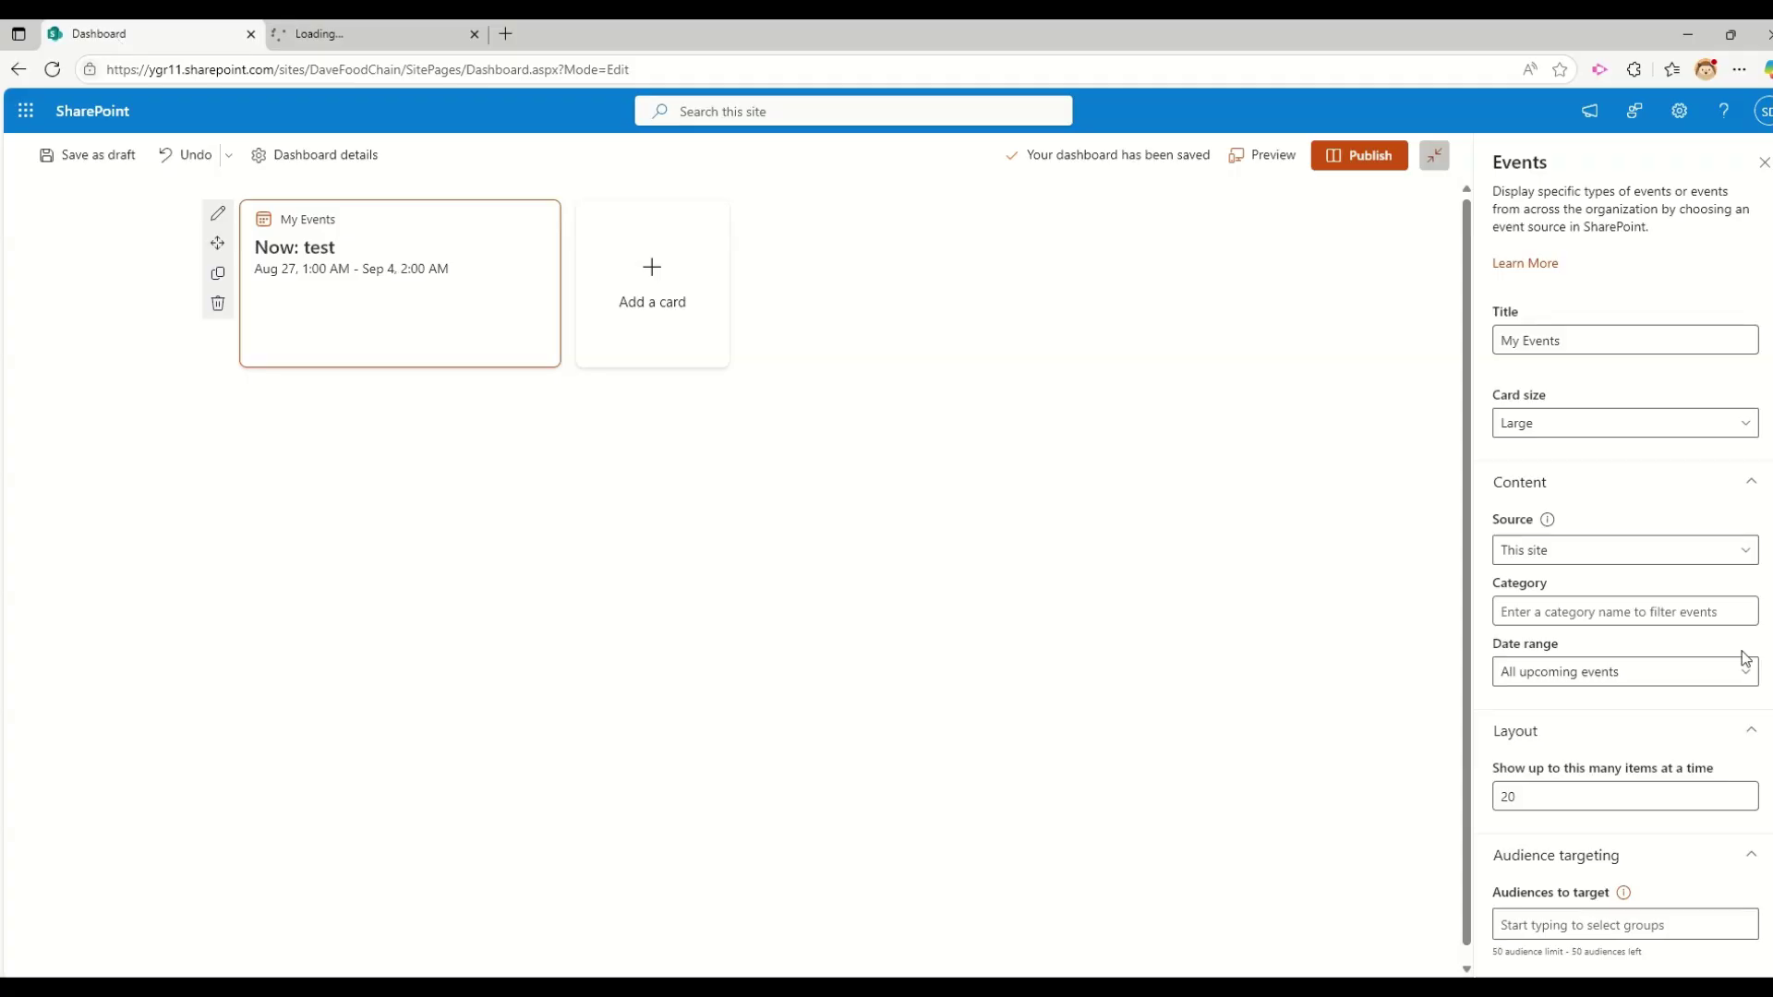
mouse_move(1625, 903)
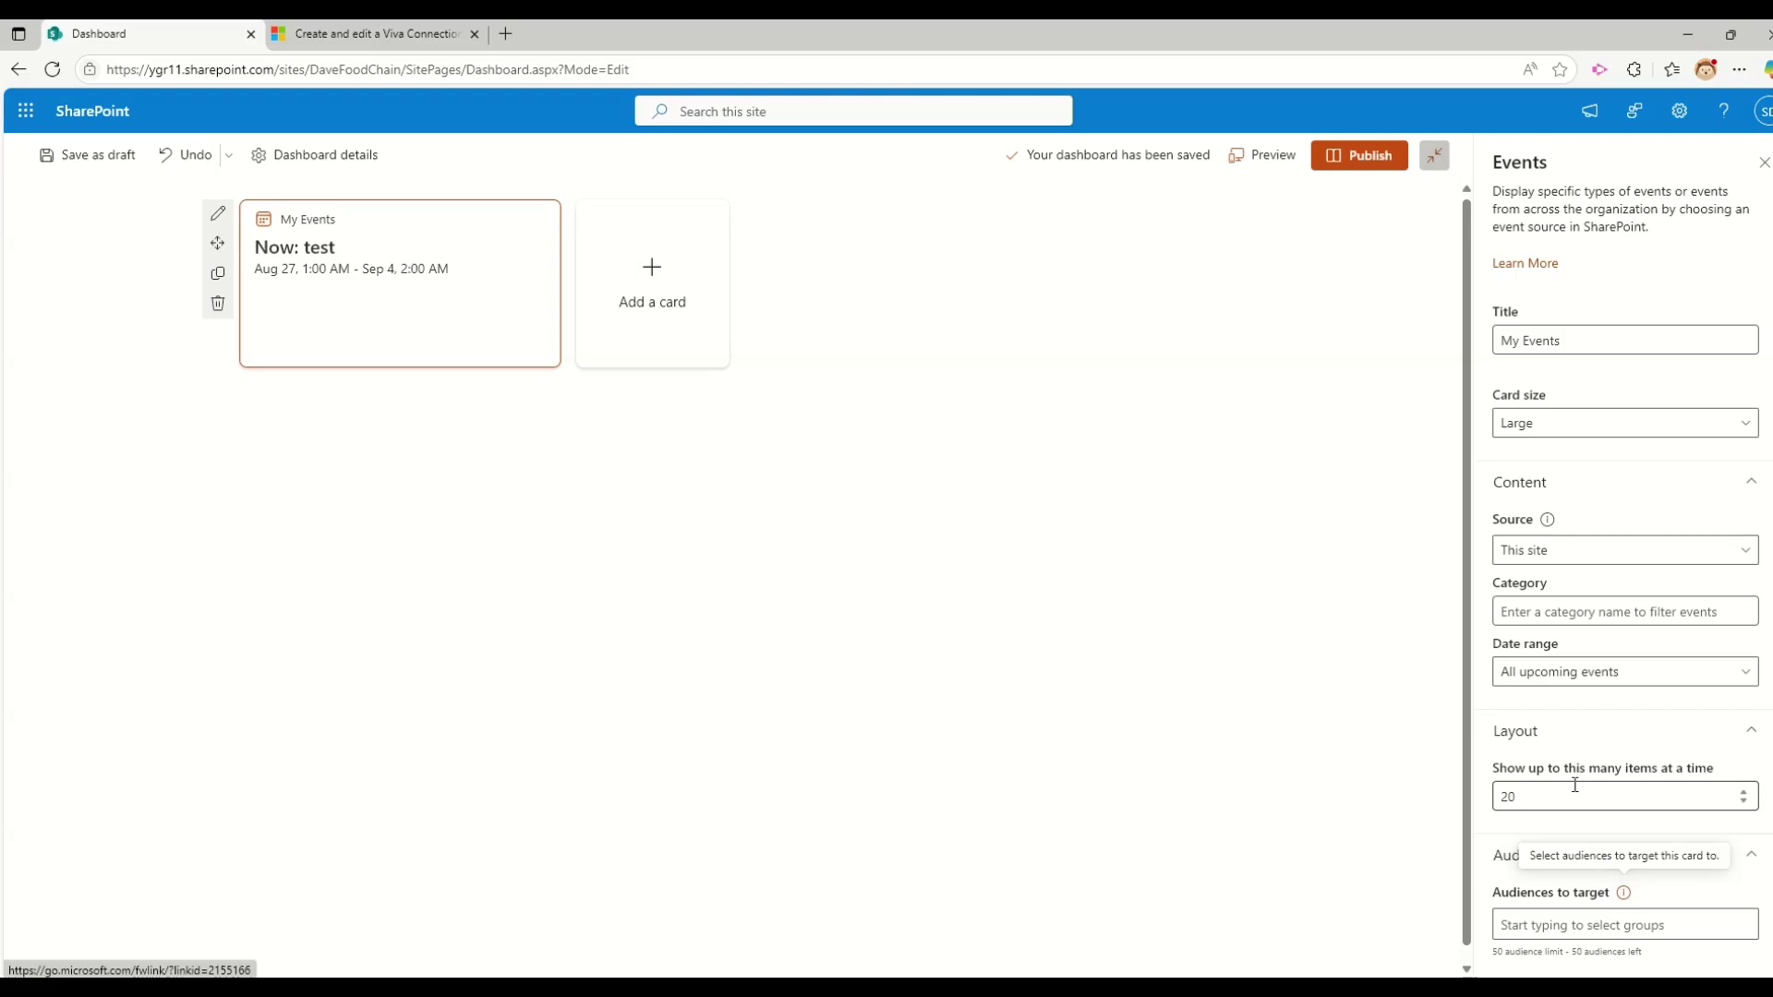
scroll(1576, 784, "up", 1)
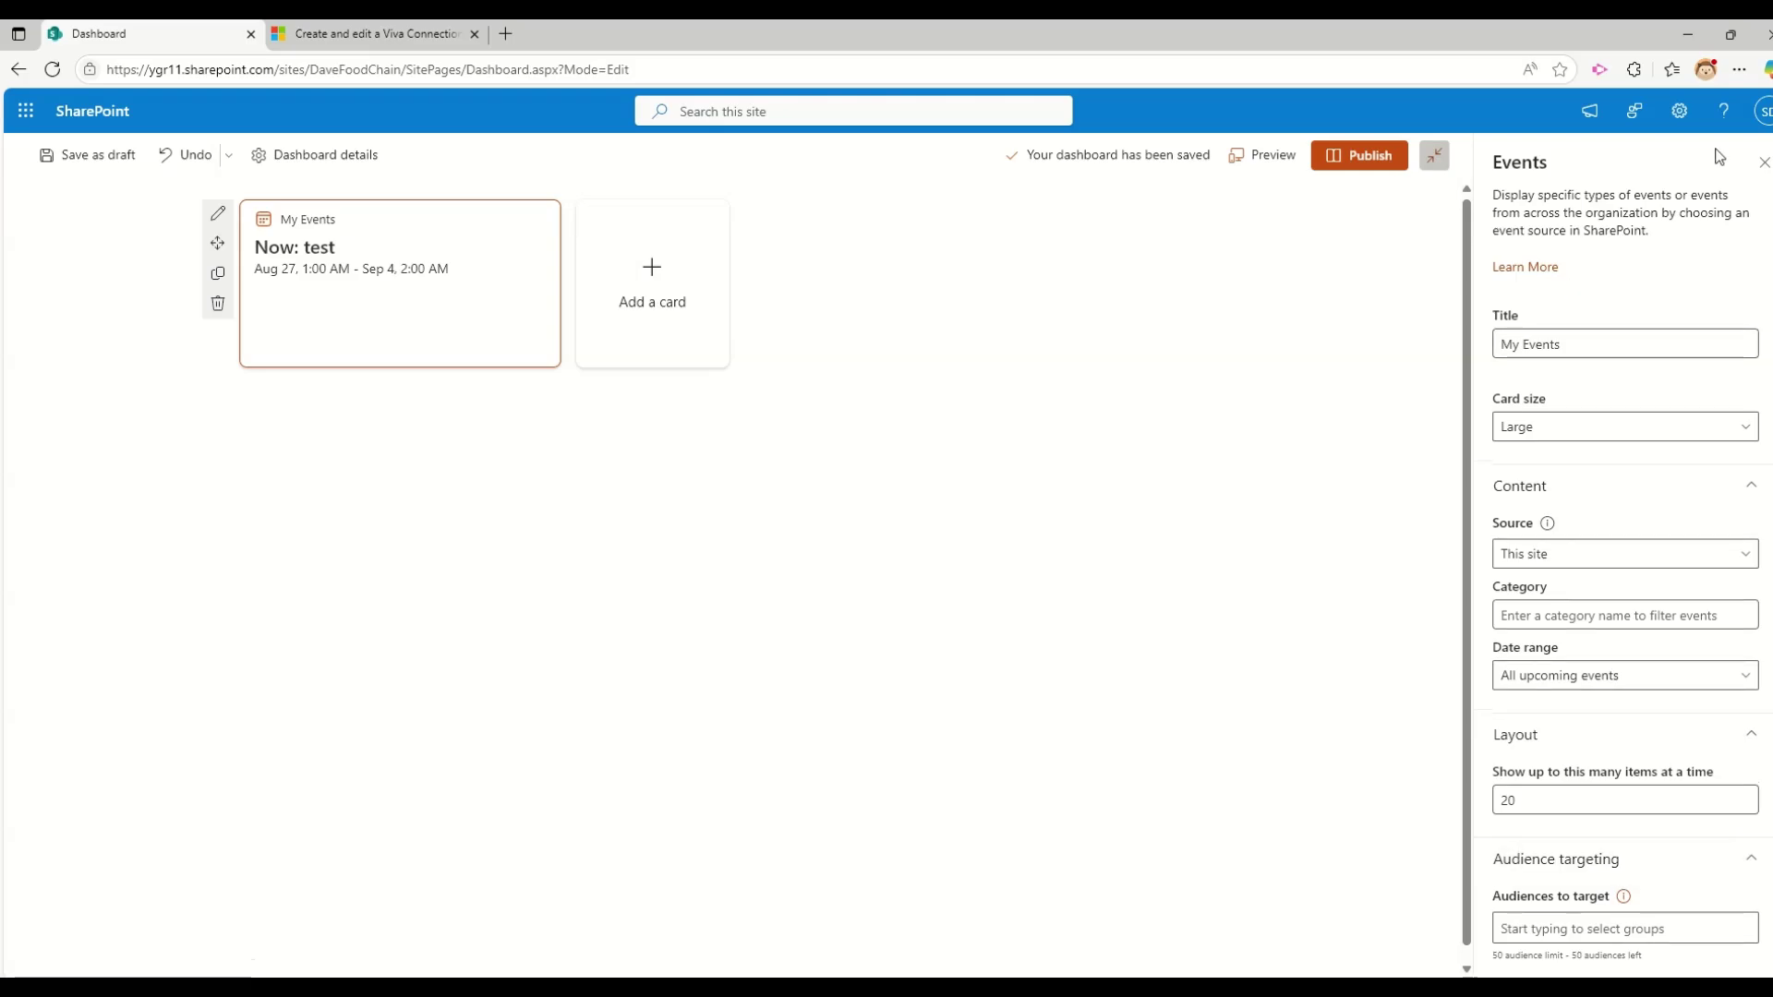
Close the Events settings and add a My sites card beside My Events.
left_click(1763, 164)
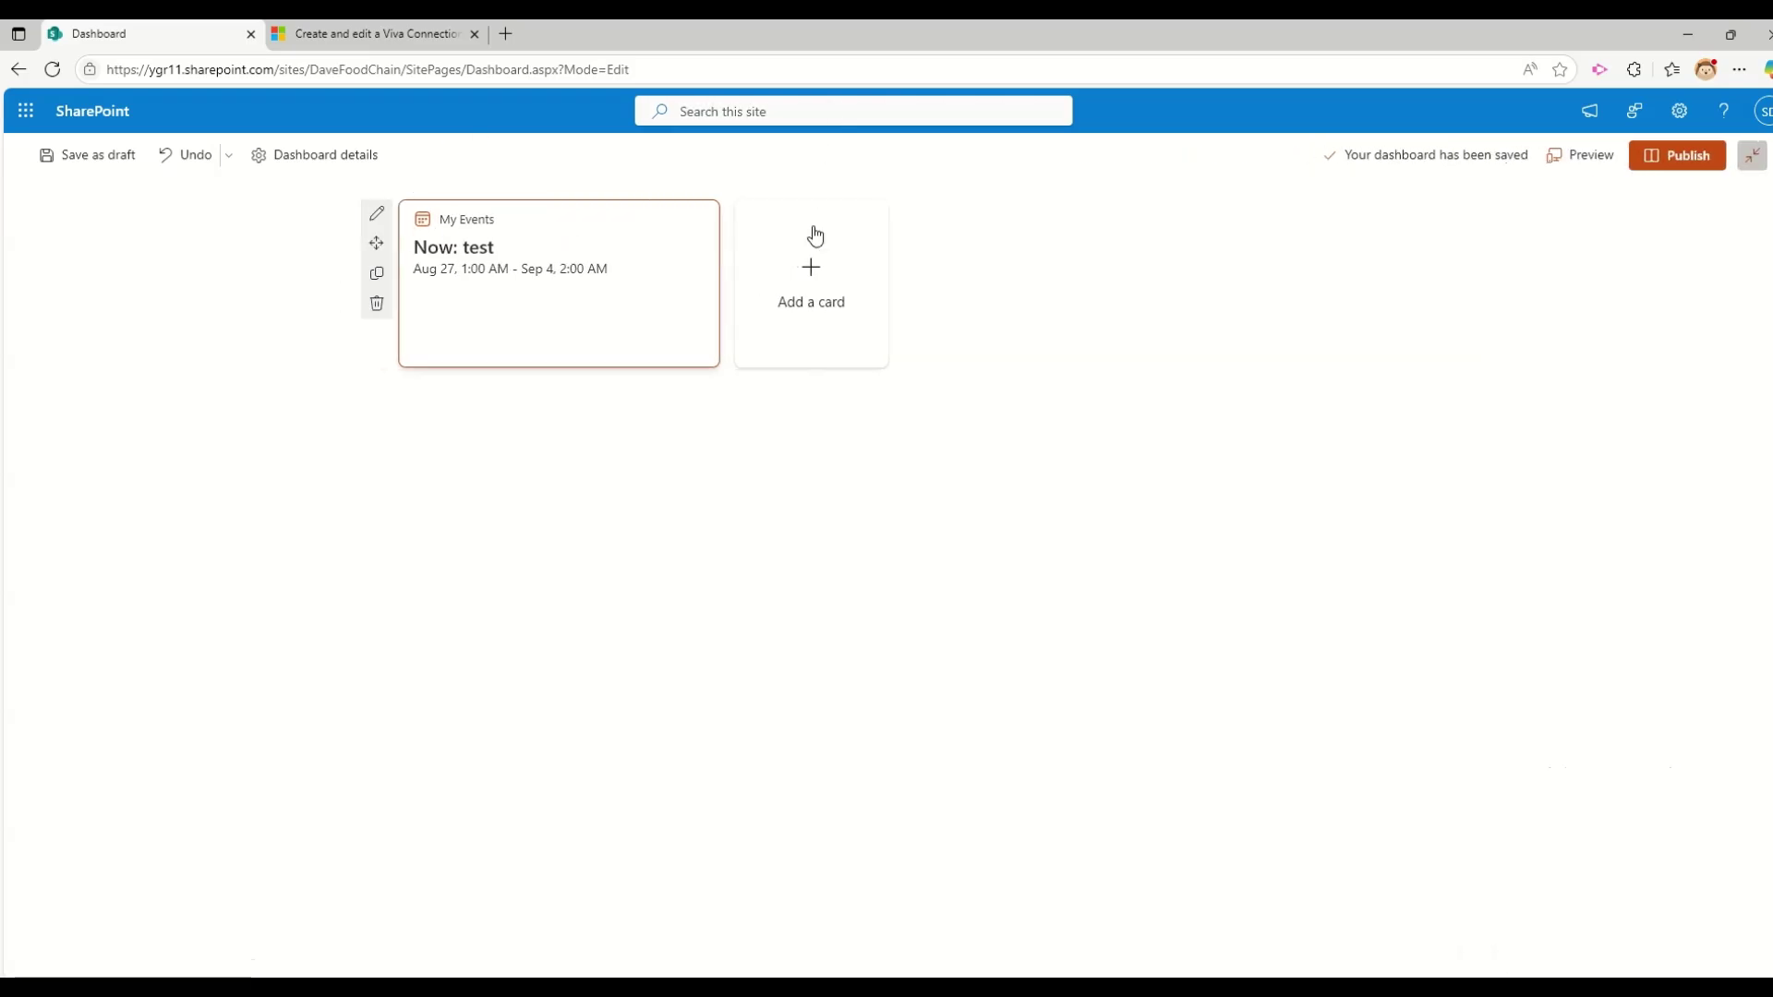
left_click(846, 289)
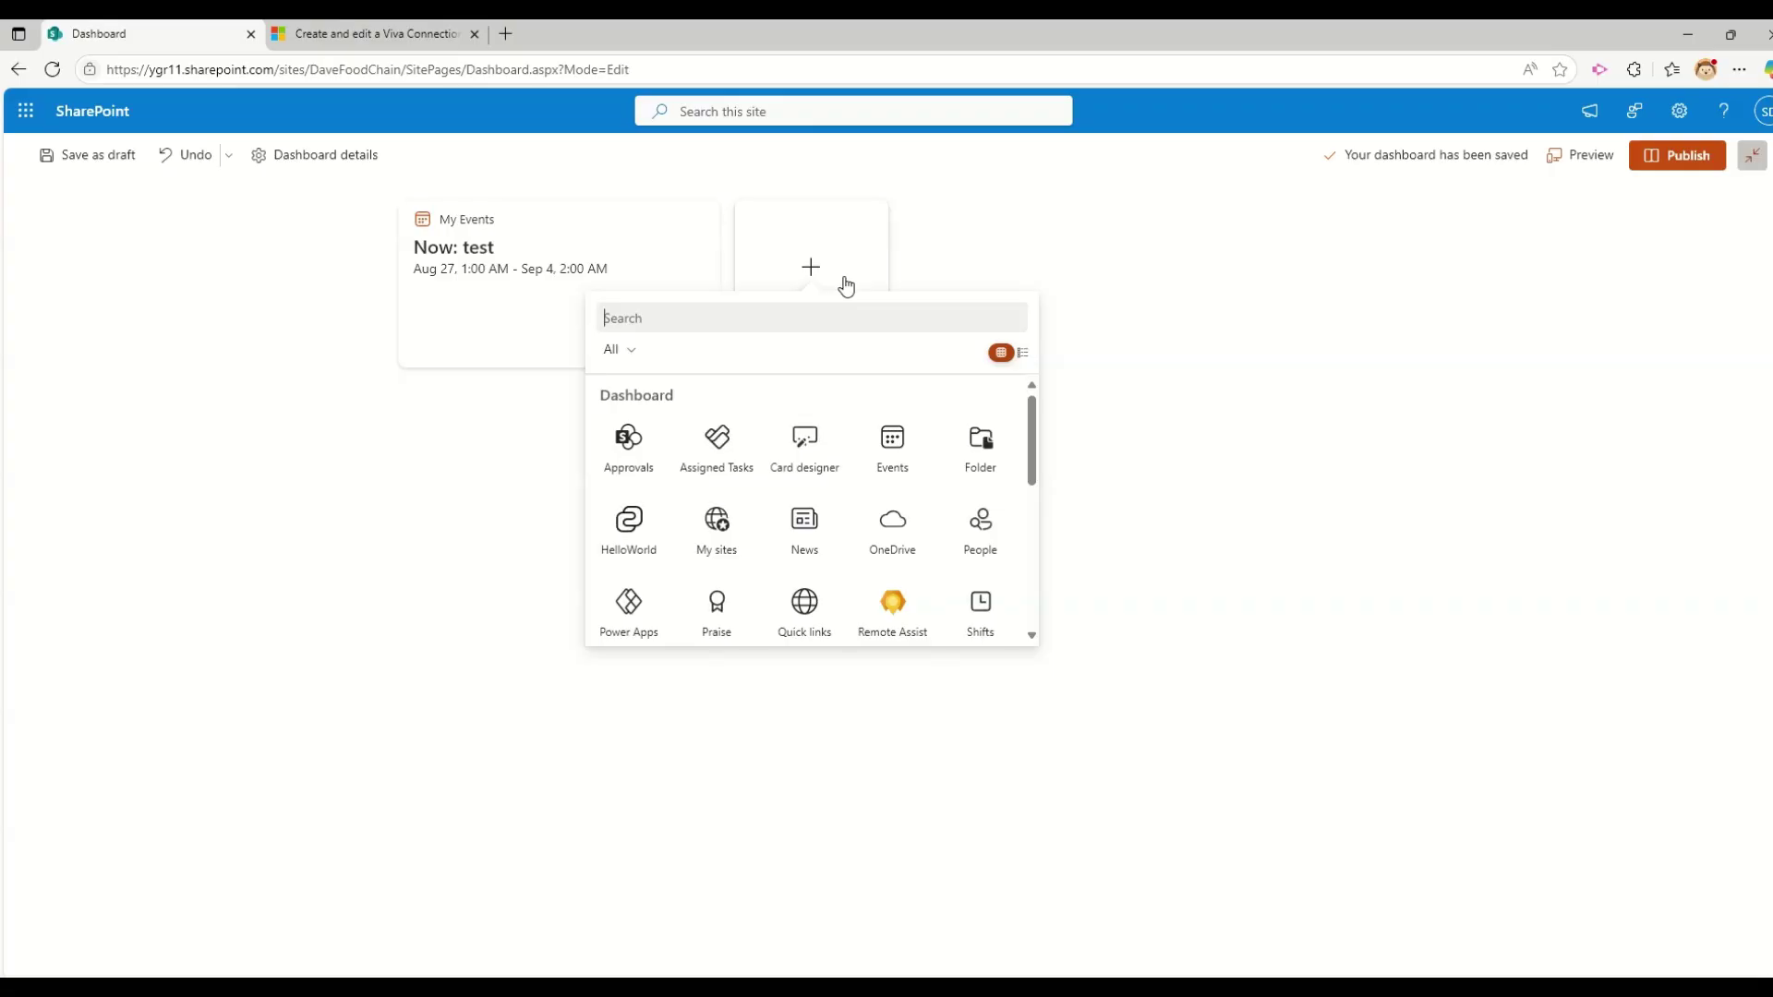
left_click(734, 535)
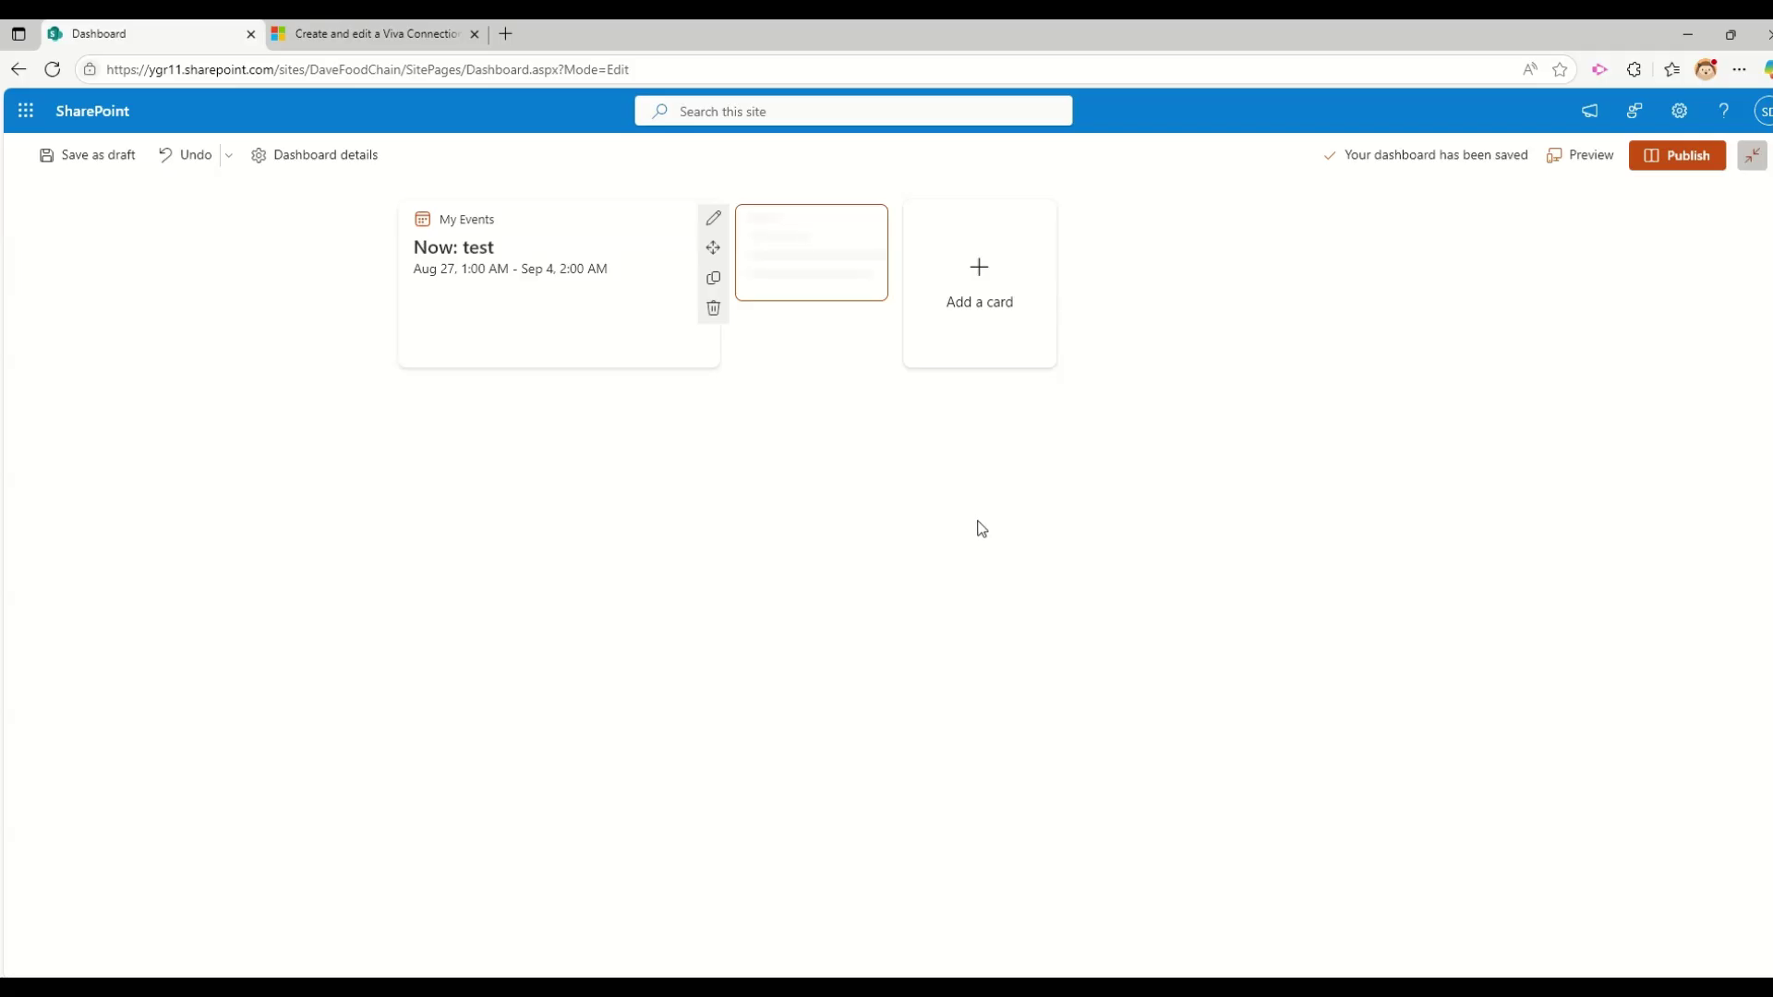
mouse_move(817, 43)
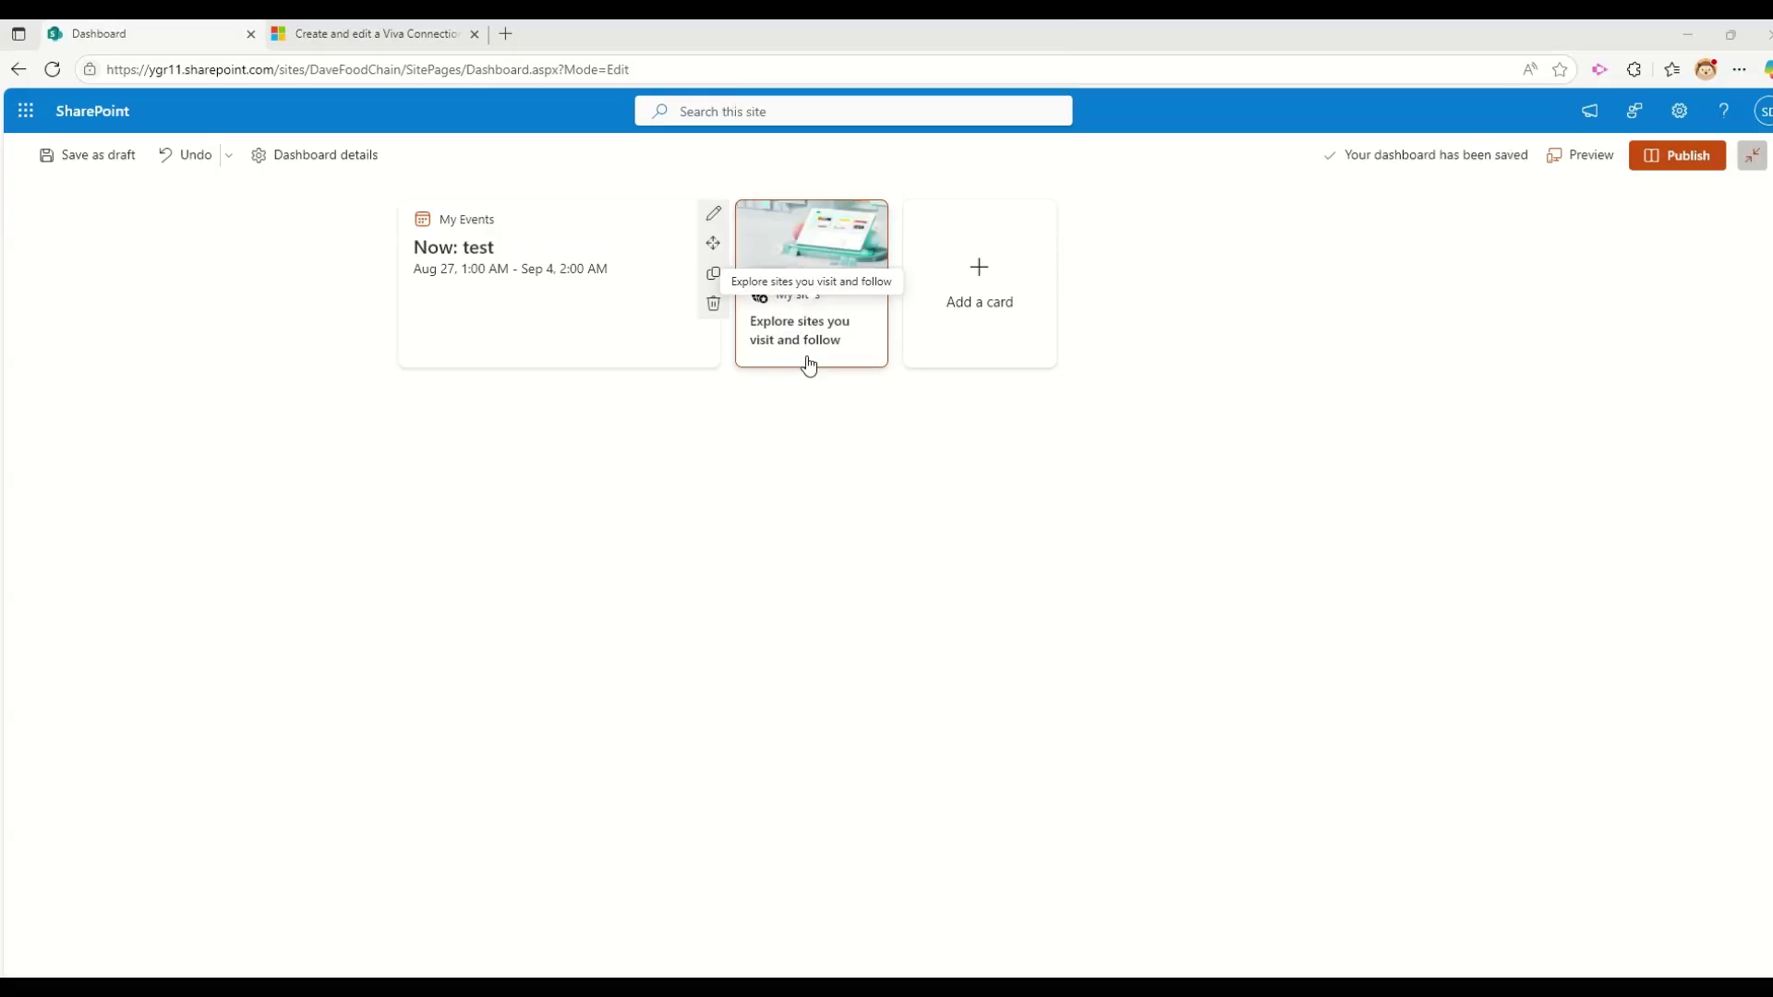
Set the My sites card size to Large.
left_click(714, 216)
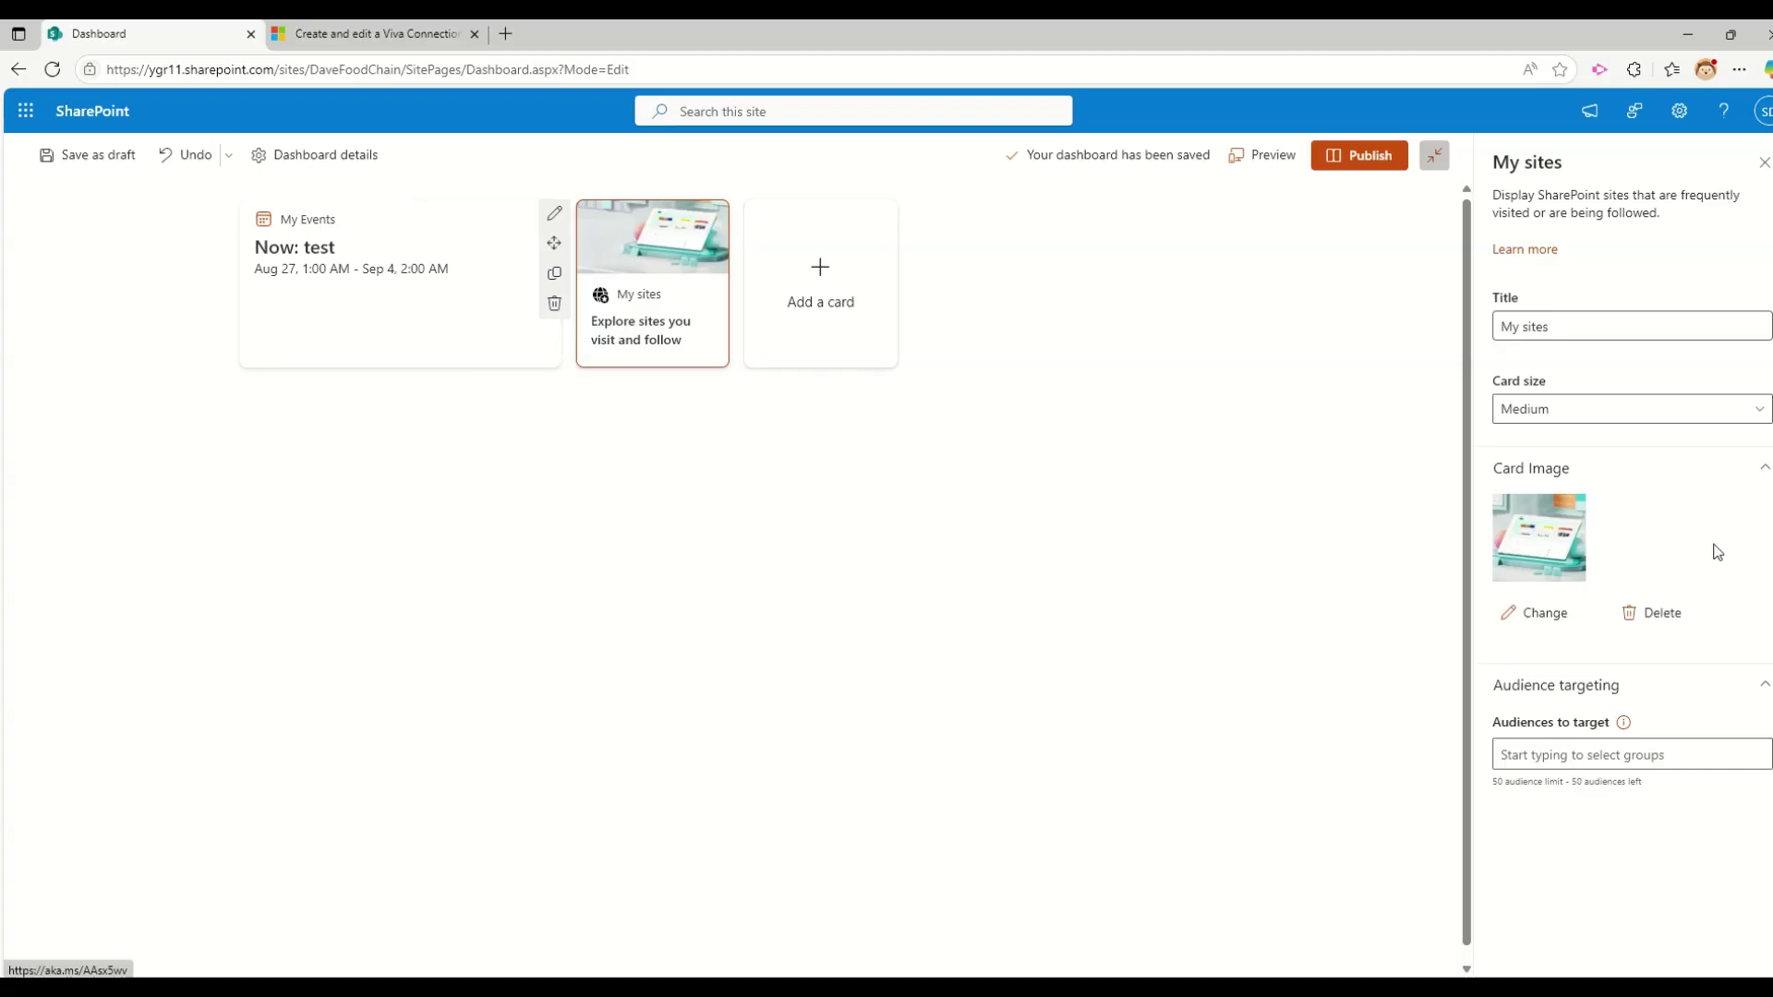
left_click(1568, 415)
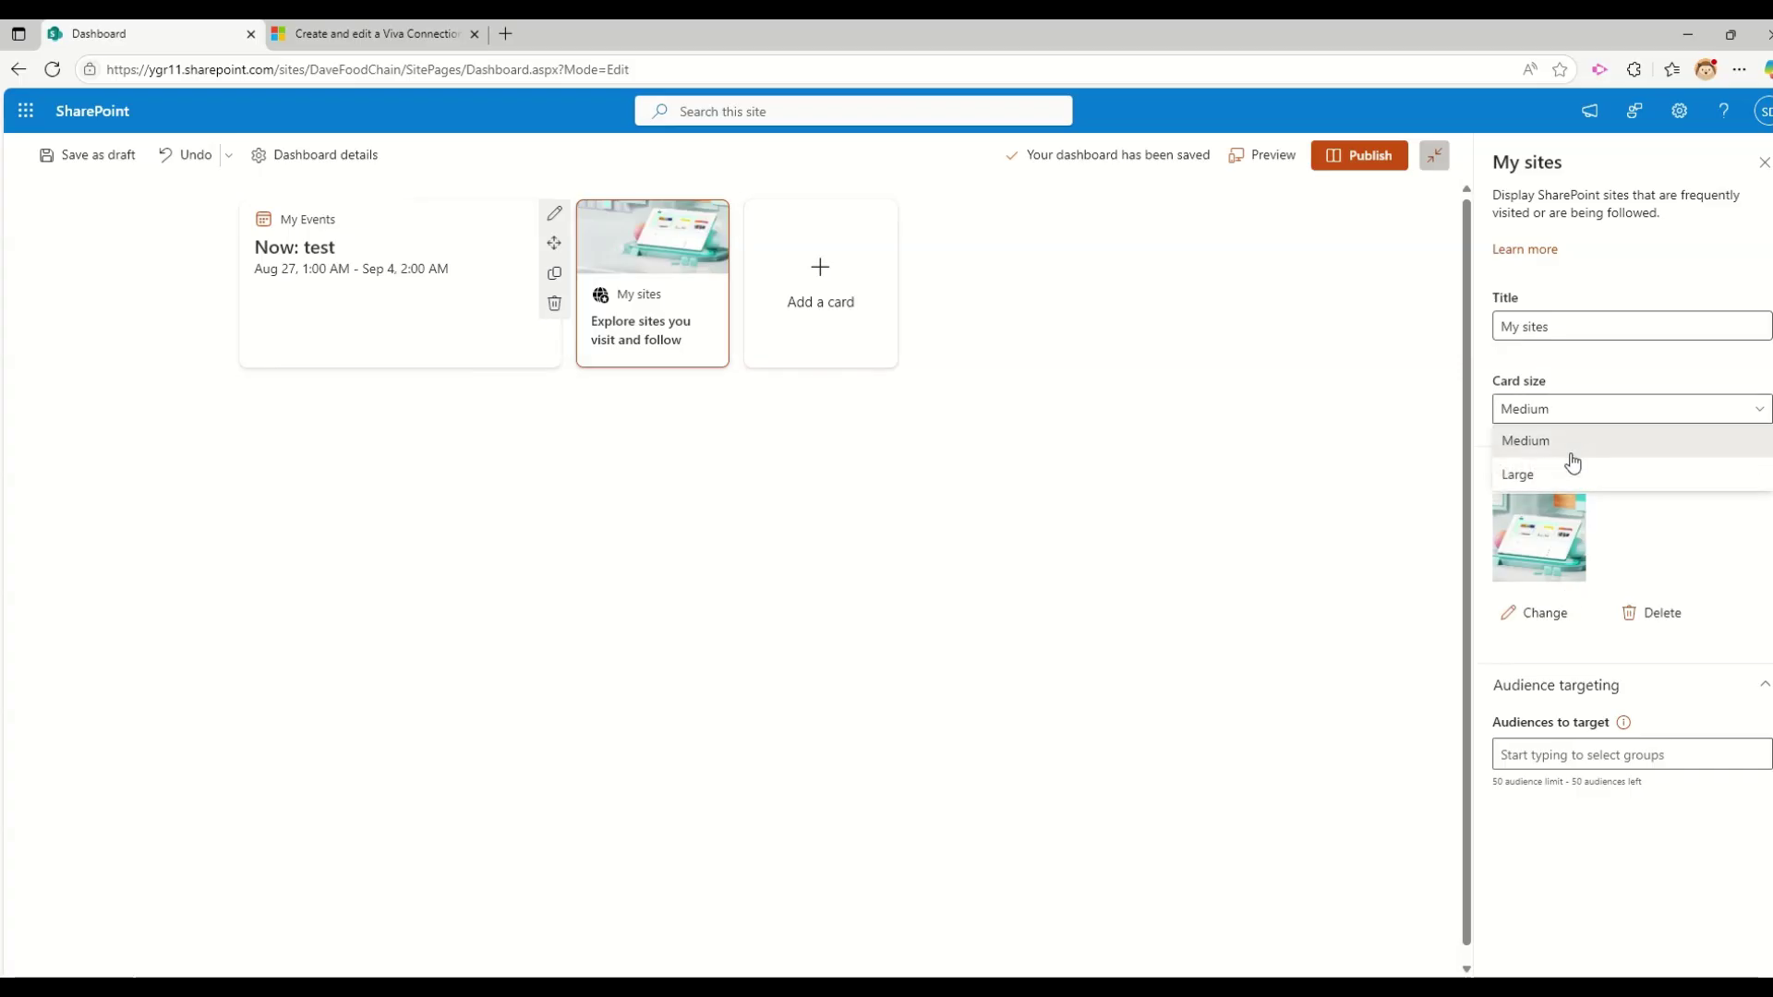
left_click(1560, 475)
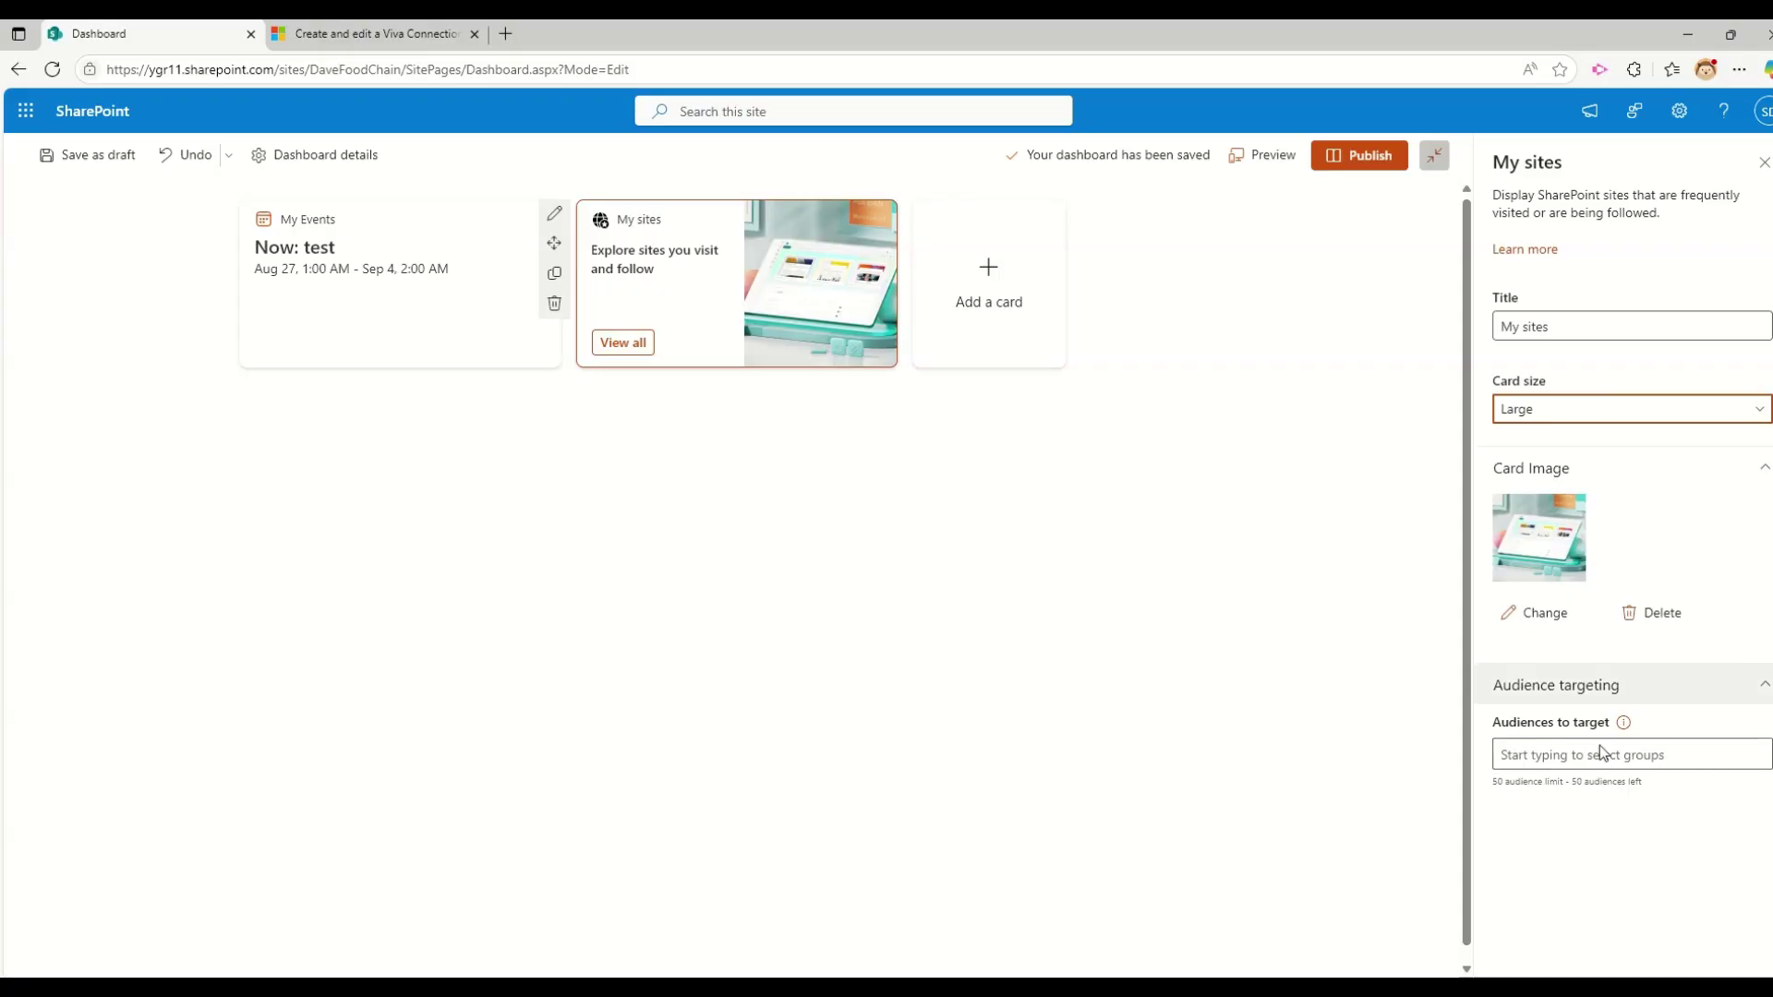
left_click(1508, 326)
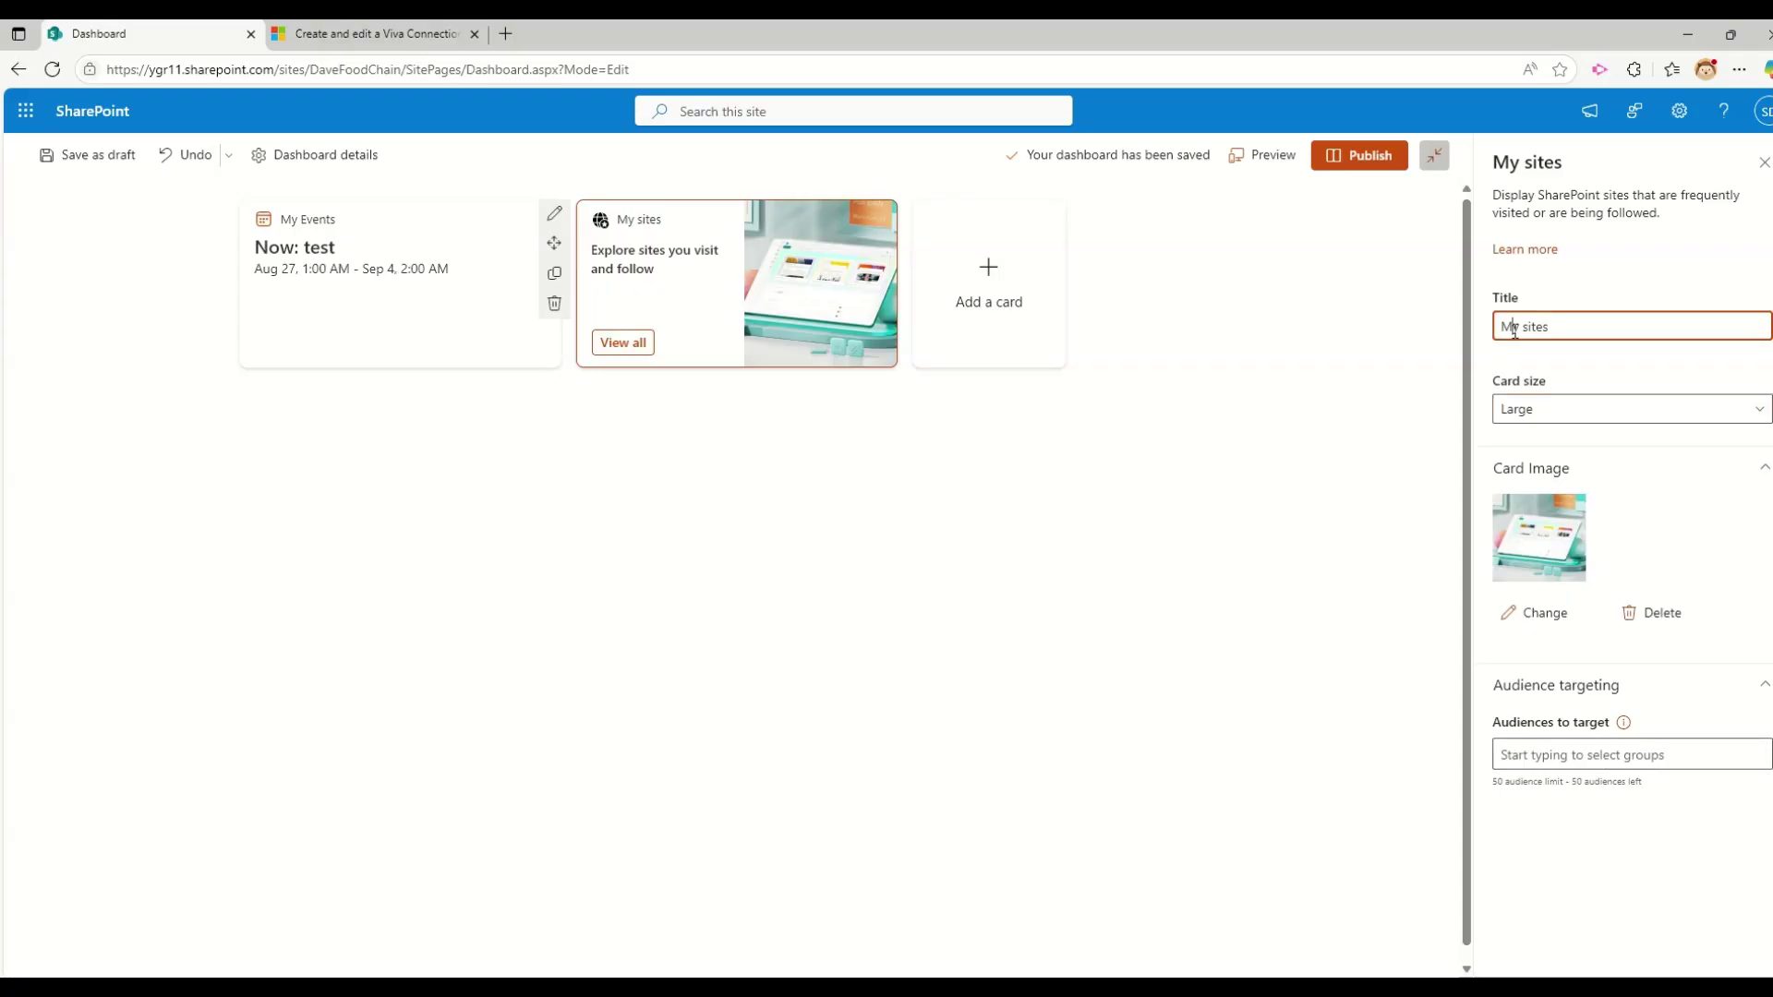
left_click(942, 252)
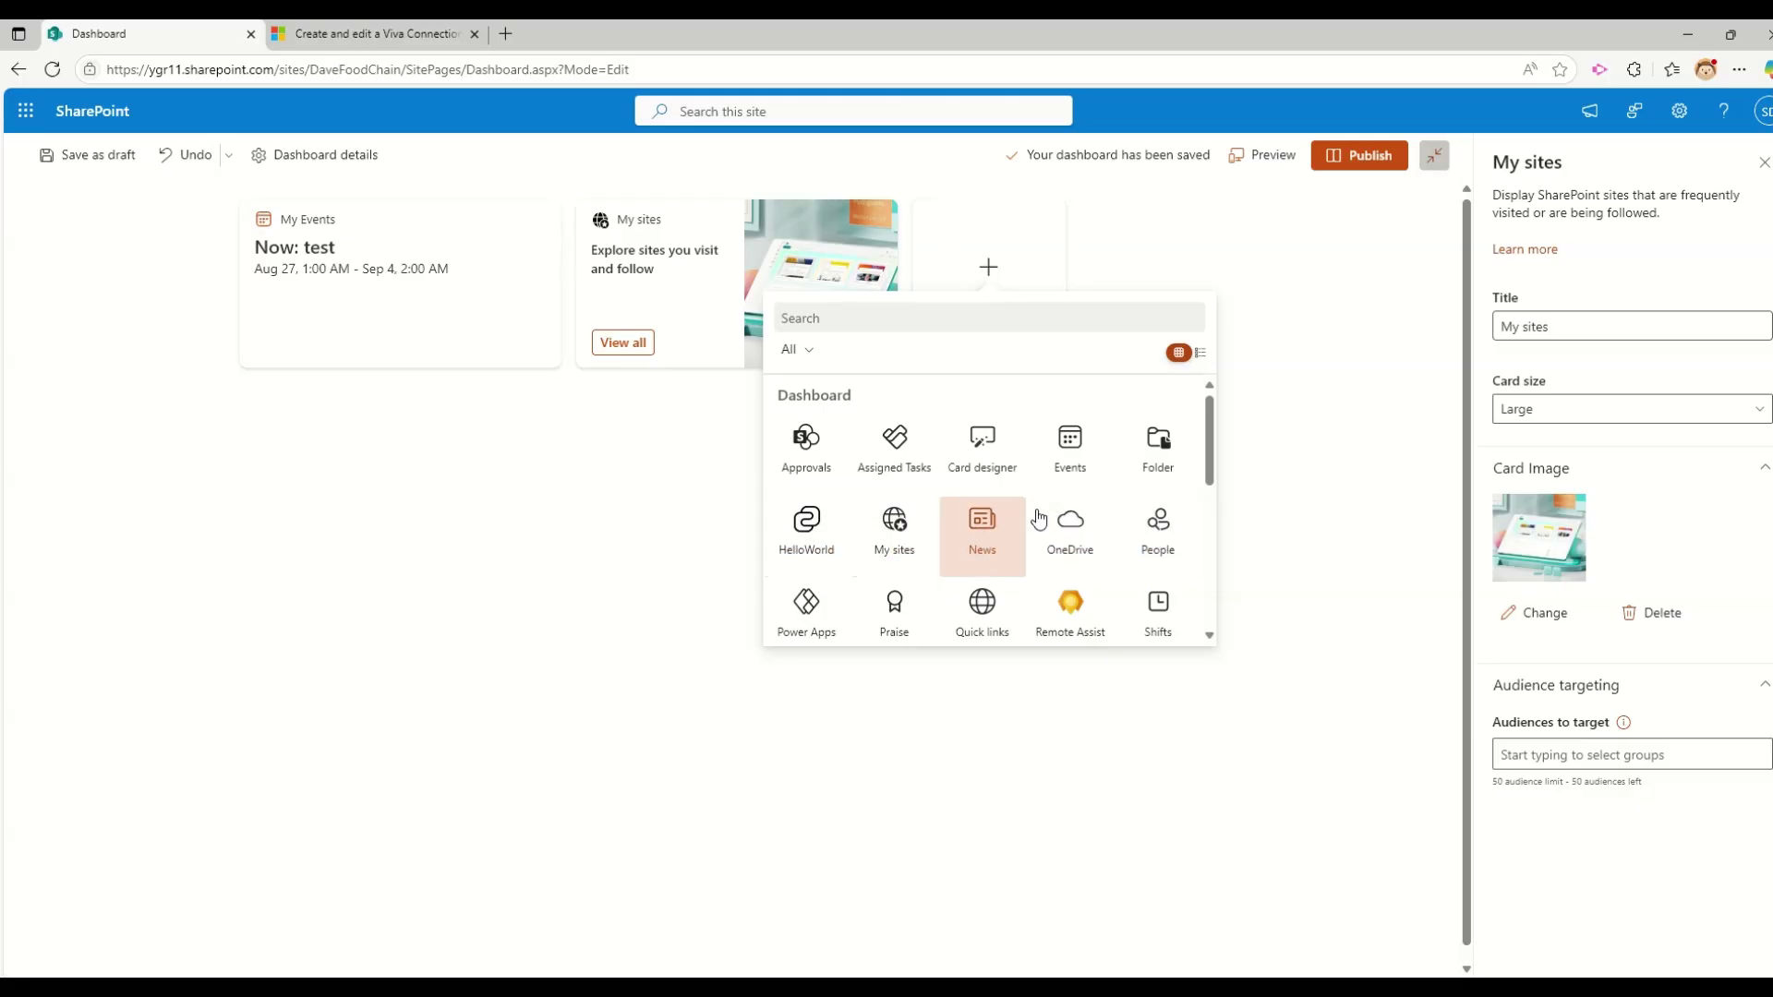
Add a Folder card and set its Icon to Custom, then Library.
left_click(1142, 443)
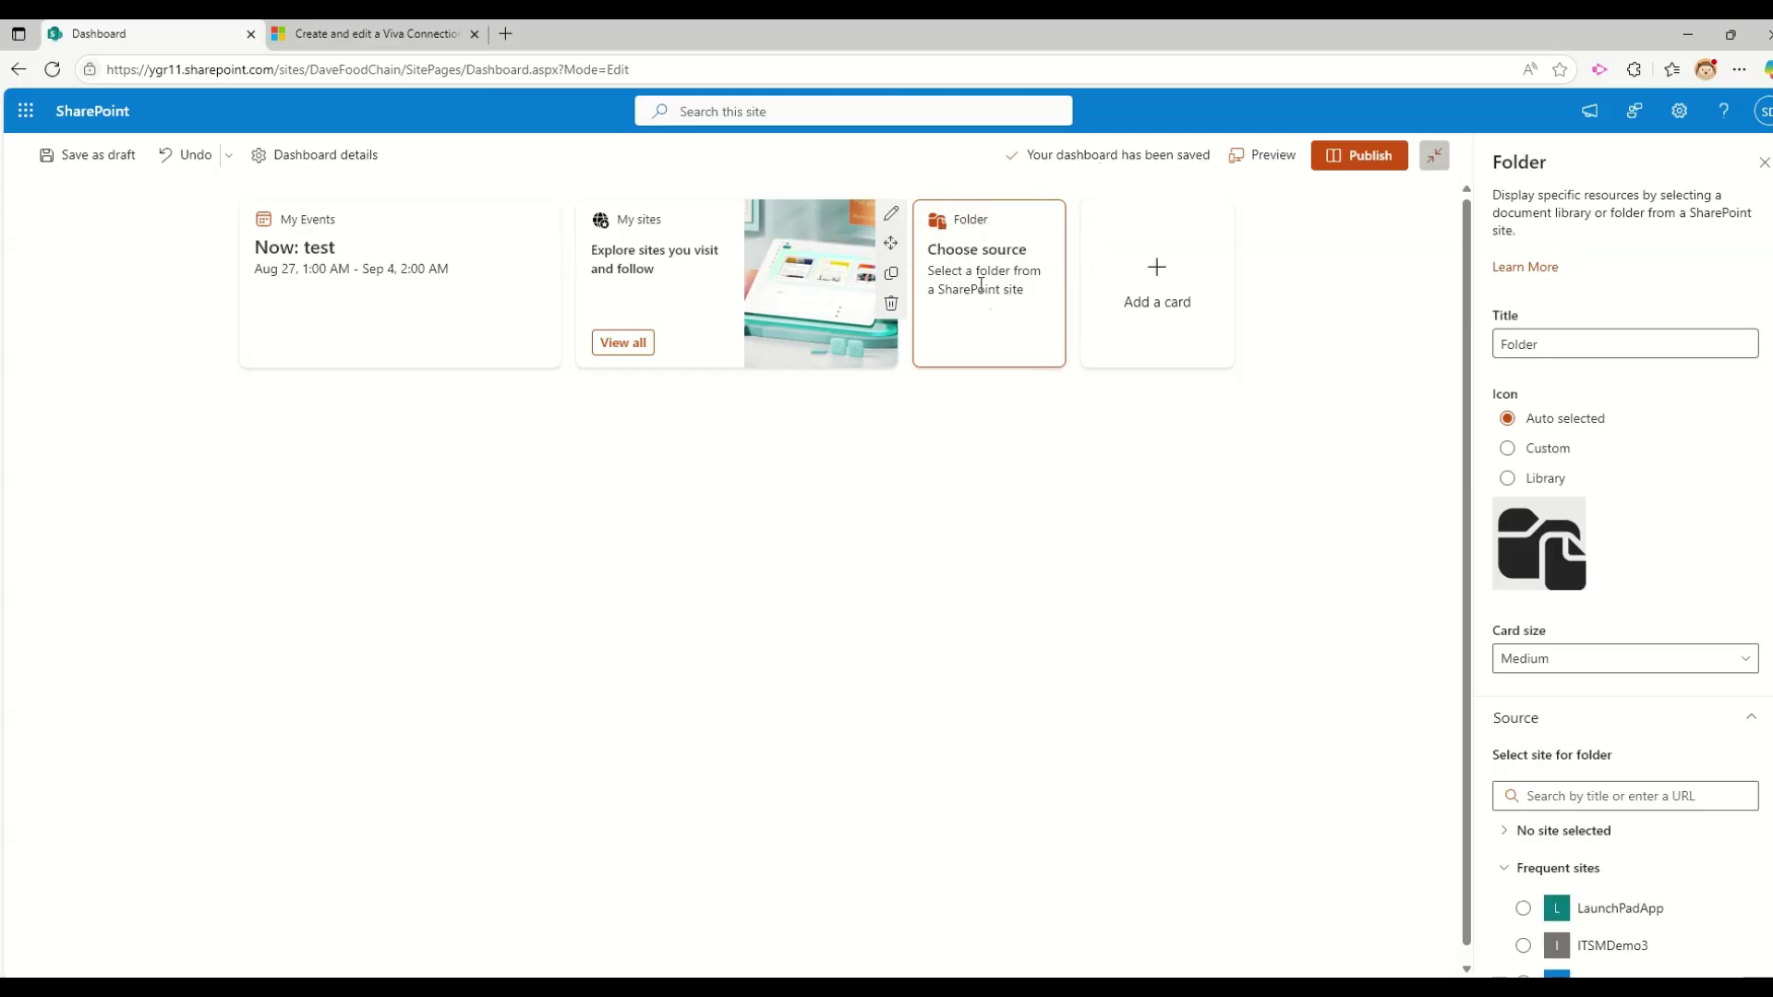
left_click(1579, 340)
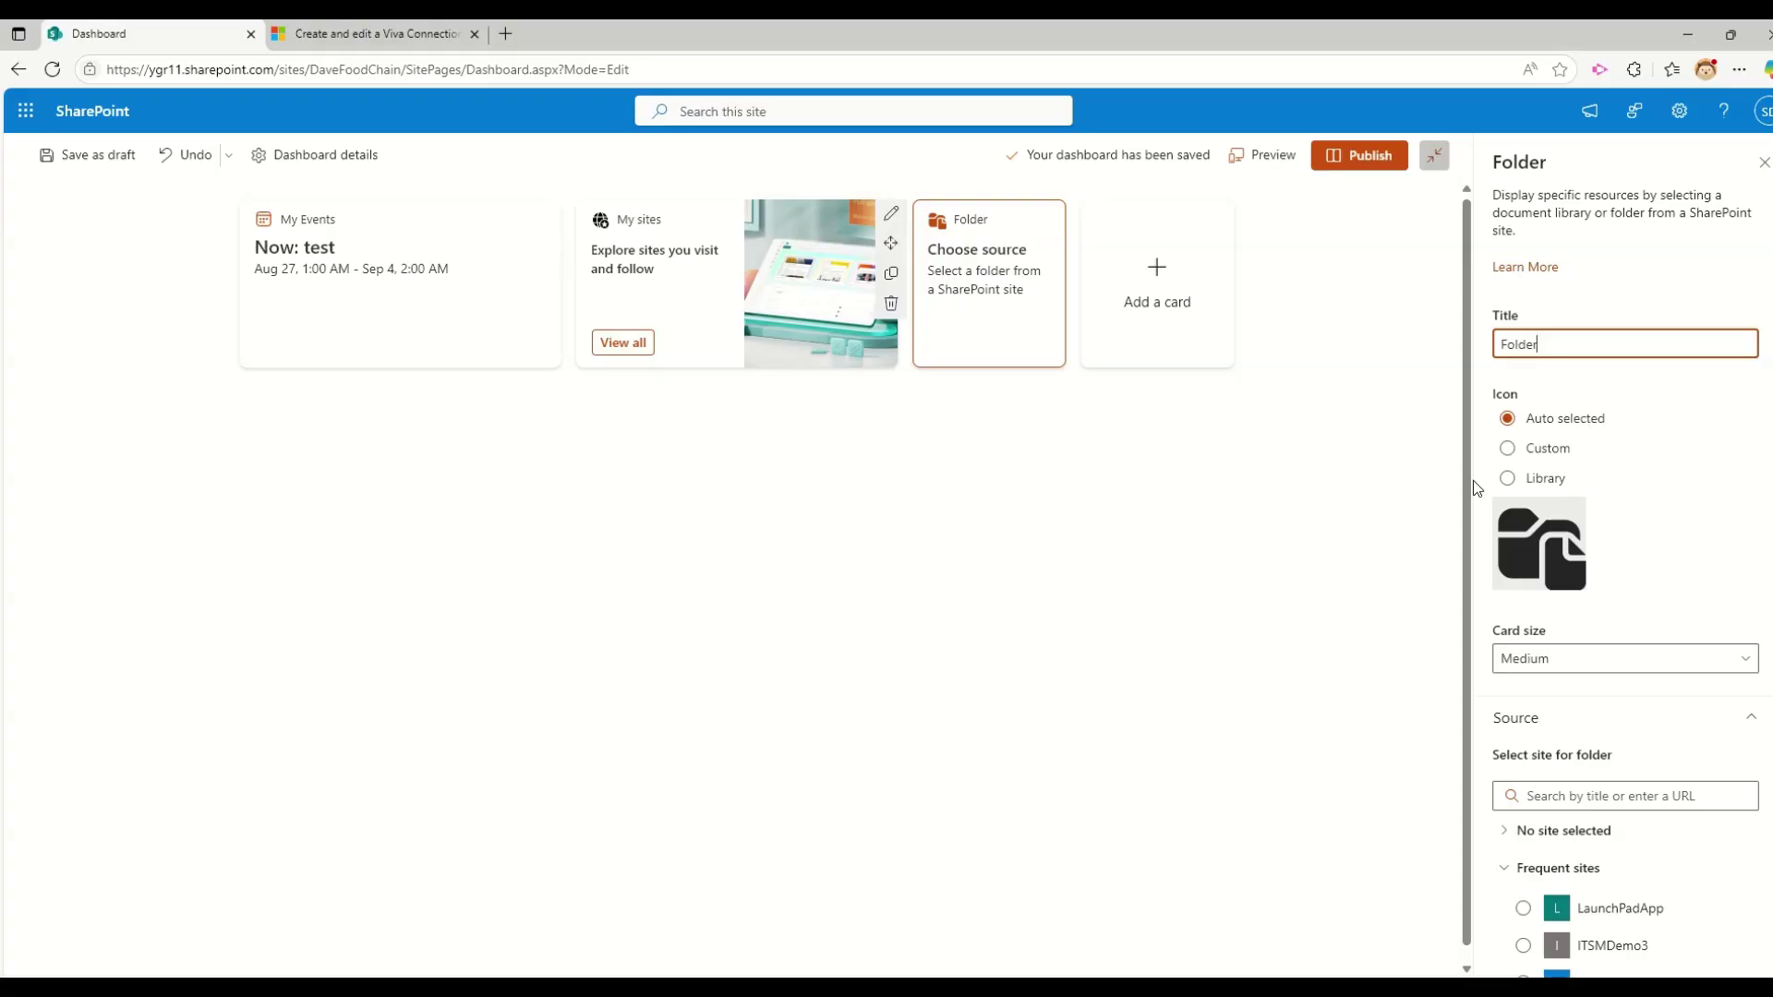
left_click(1507, 453)
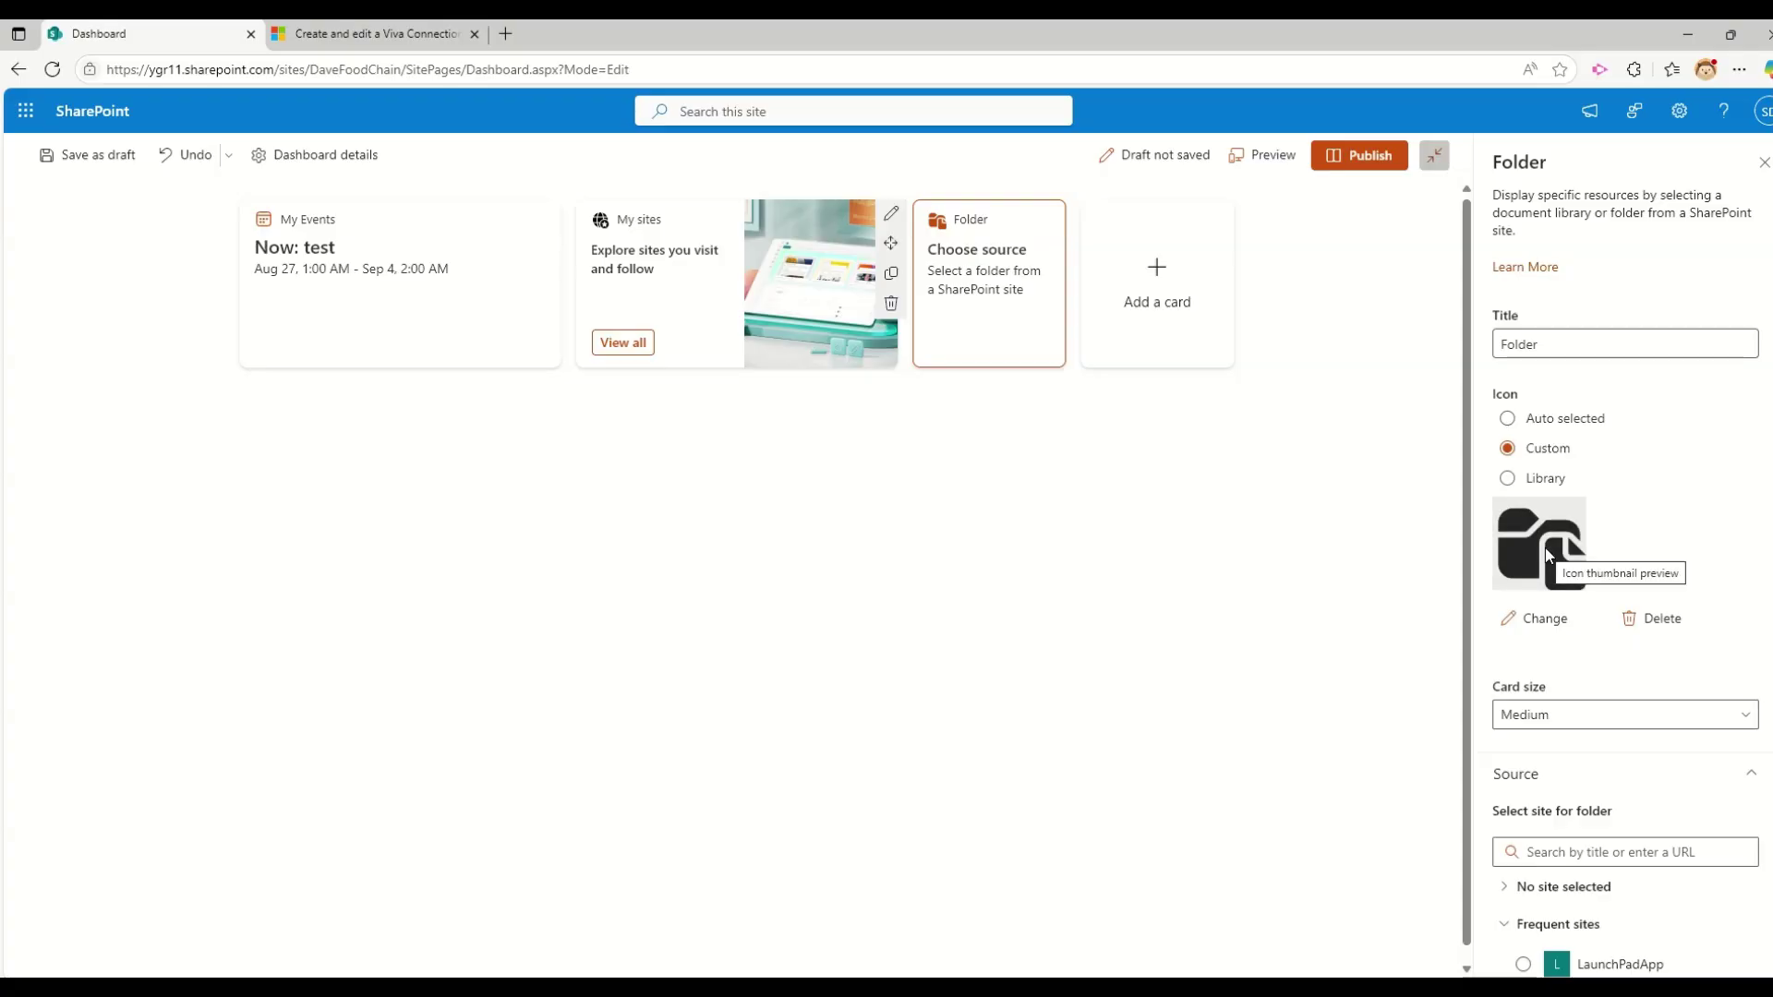
left_click(1507, 479)
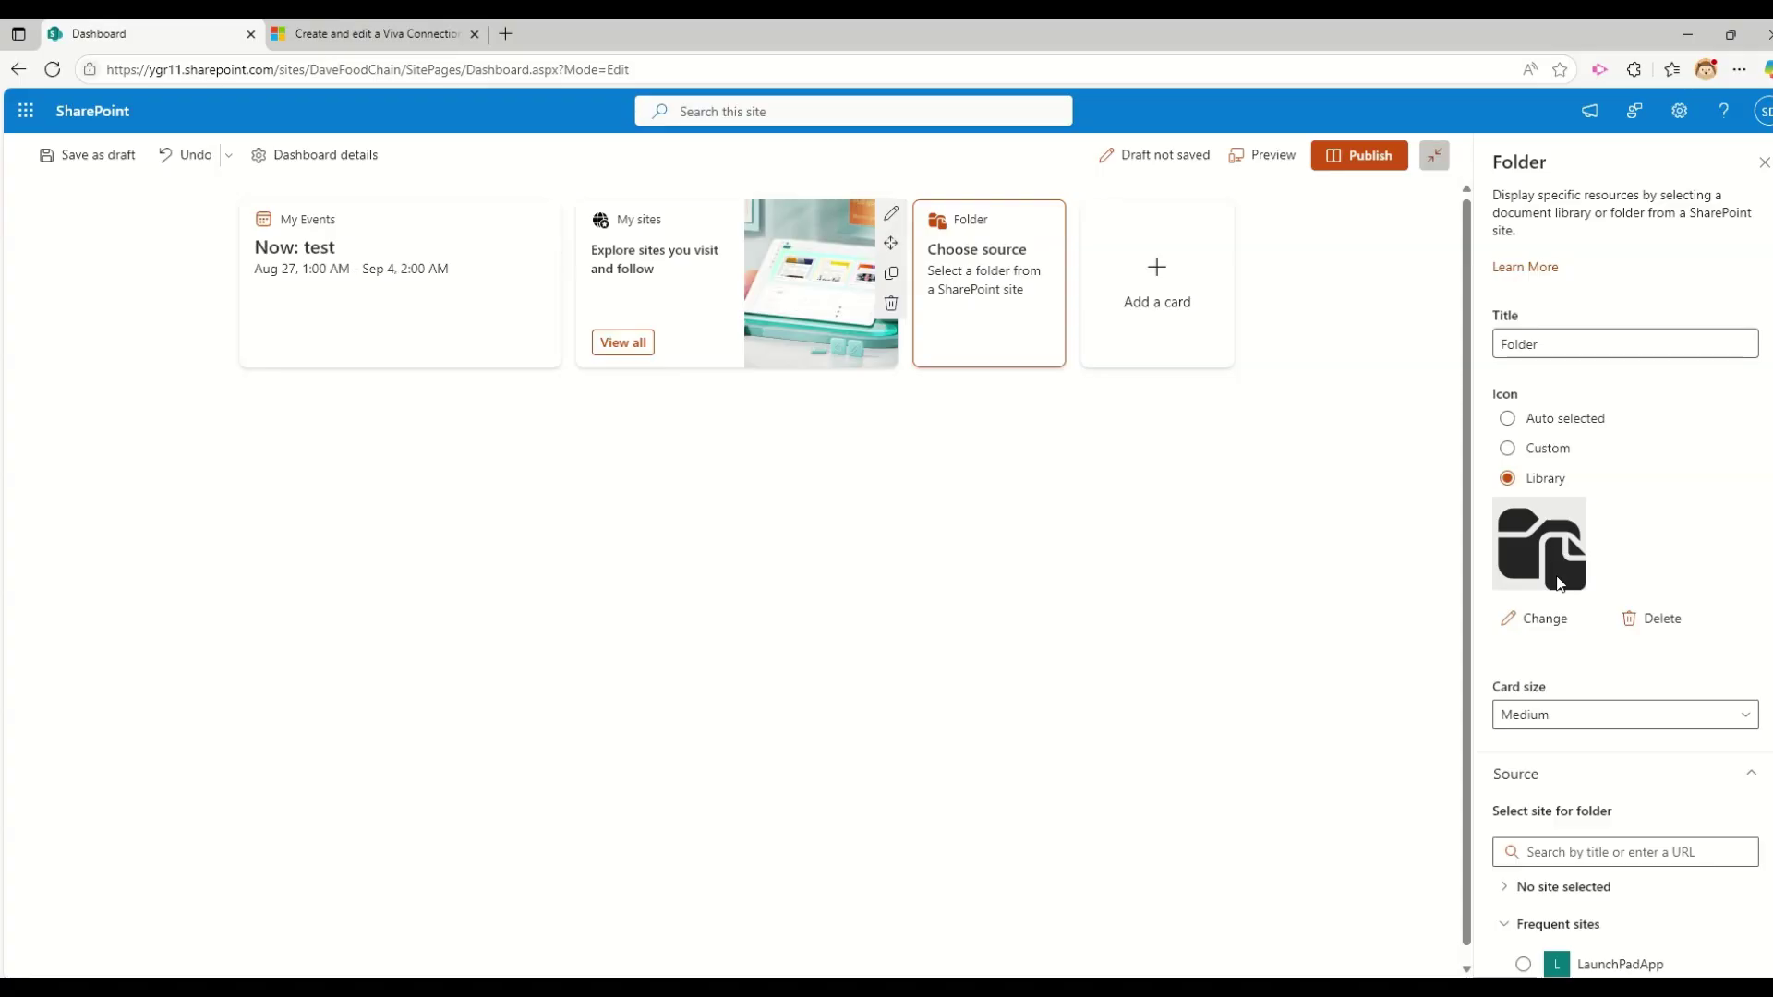
scroll(1561, 581, "down", 5)
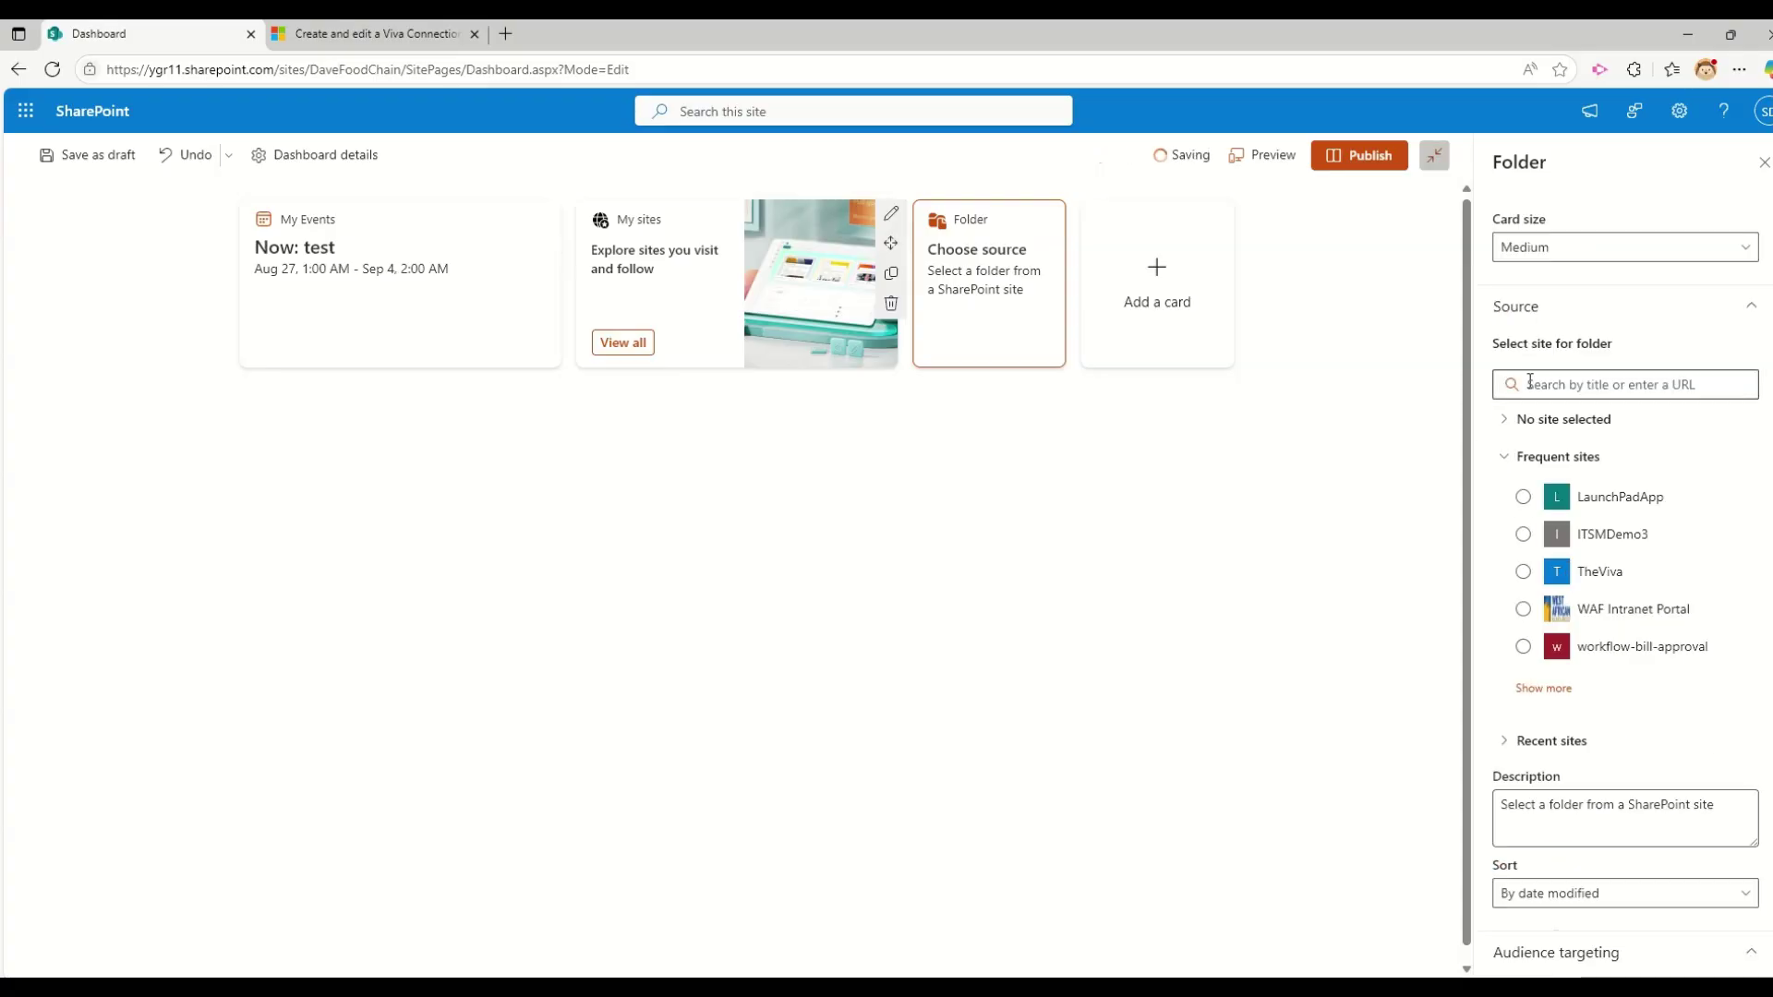
scroll(1524, 388, "up", 3)
Make the Folder card Large, sourced from WAF Intranet Portal Documents, sorted by date modified.
left_click(1572, 422)
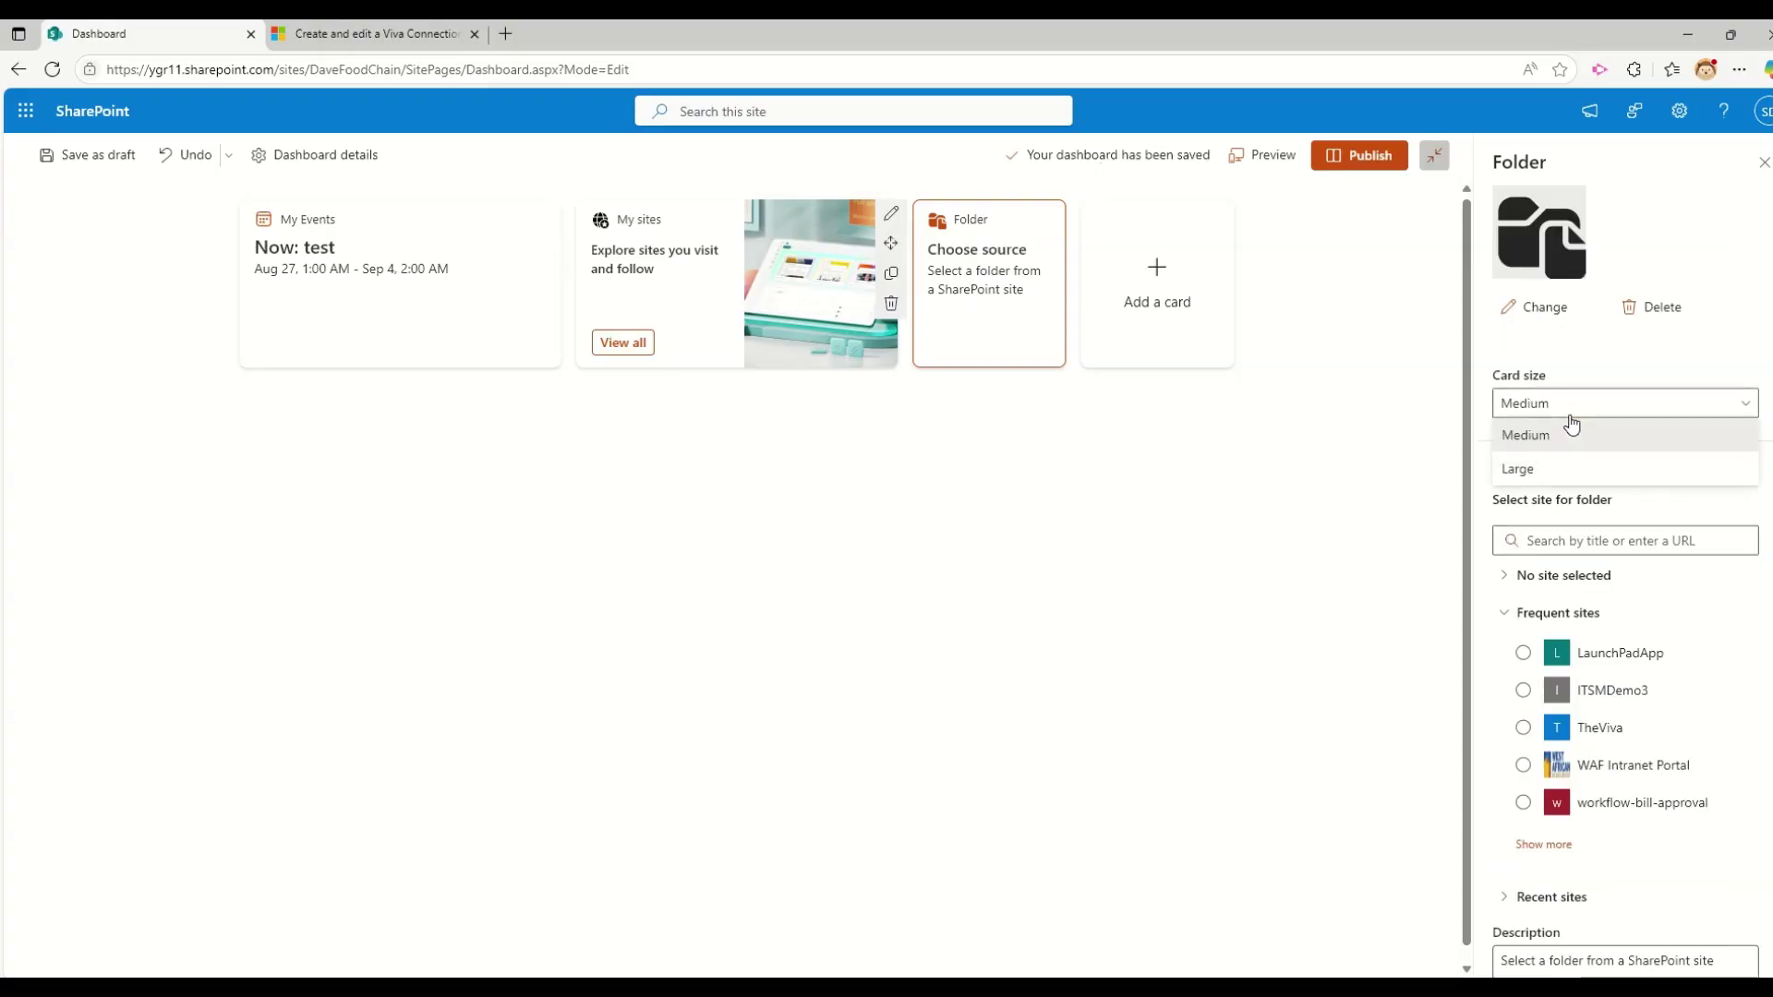
left_click(1540, 462)
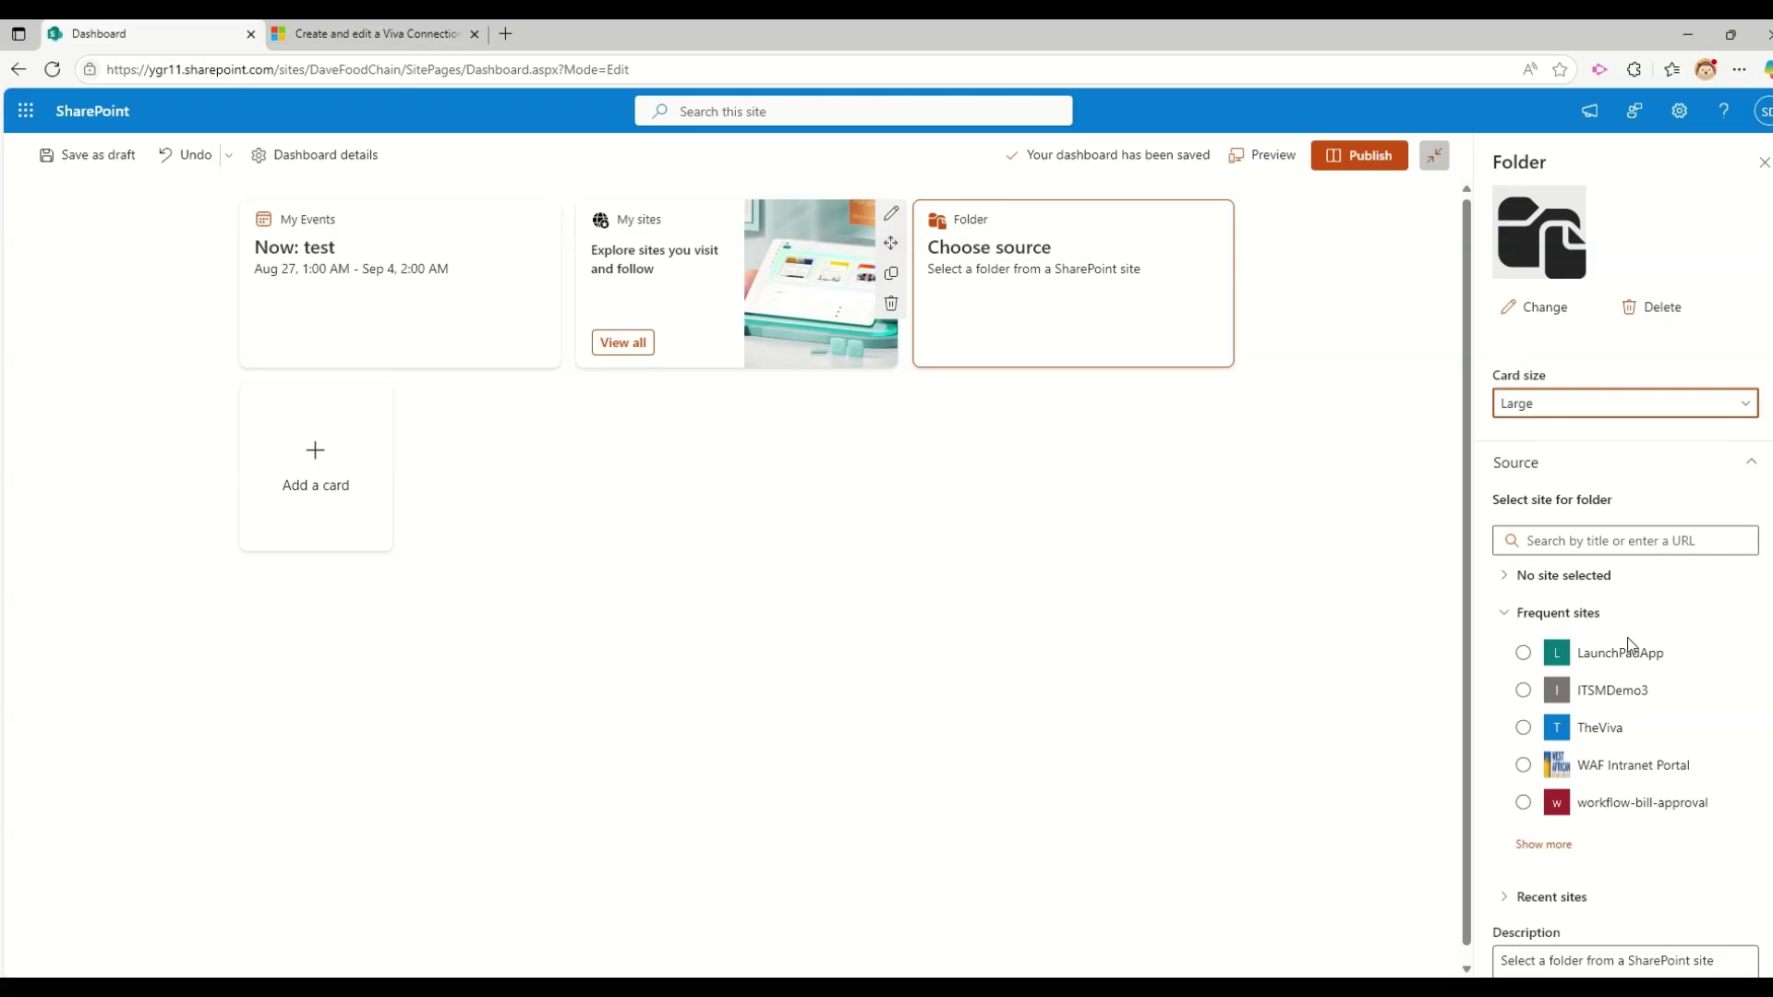
left_click(1532, 772)
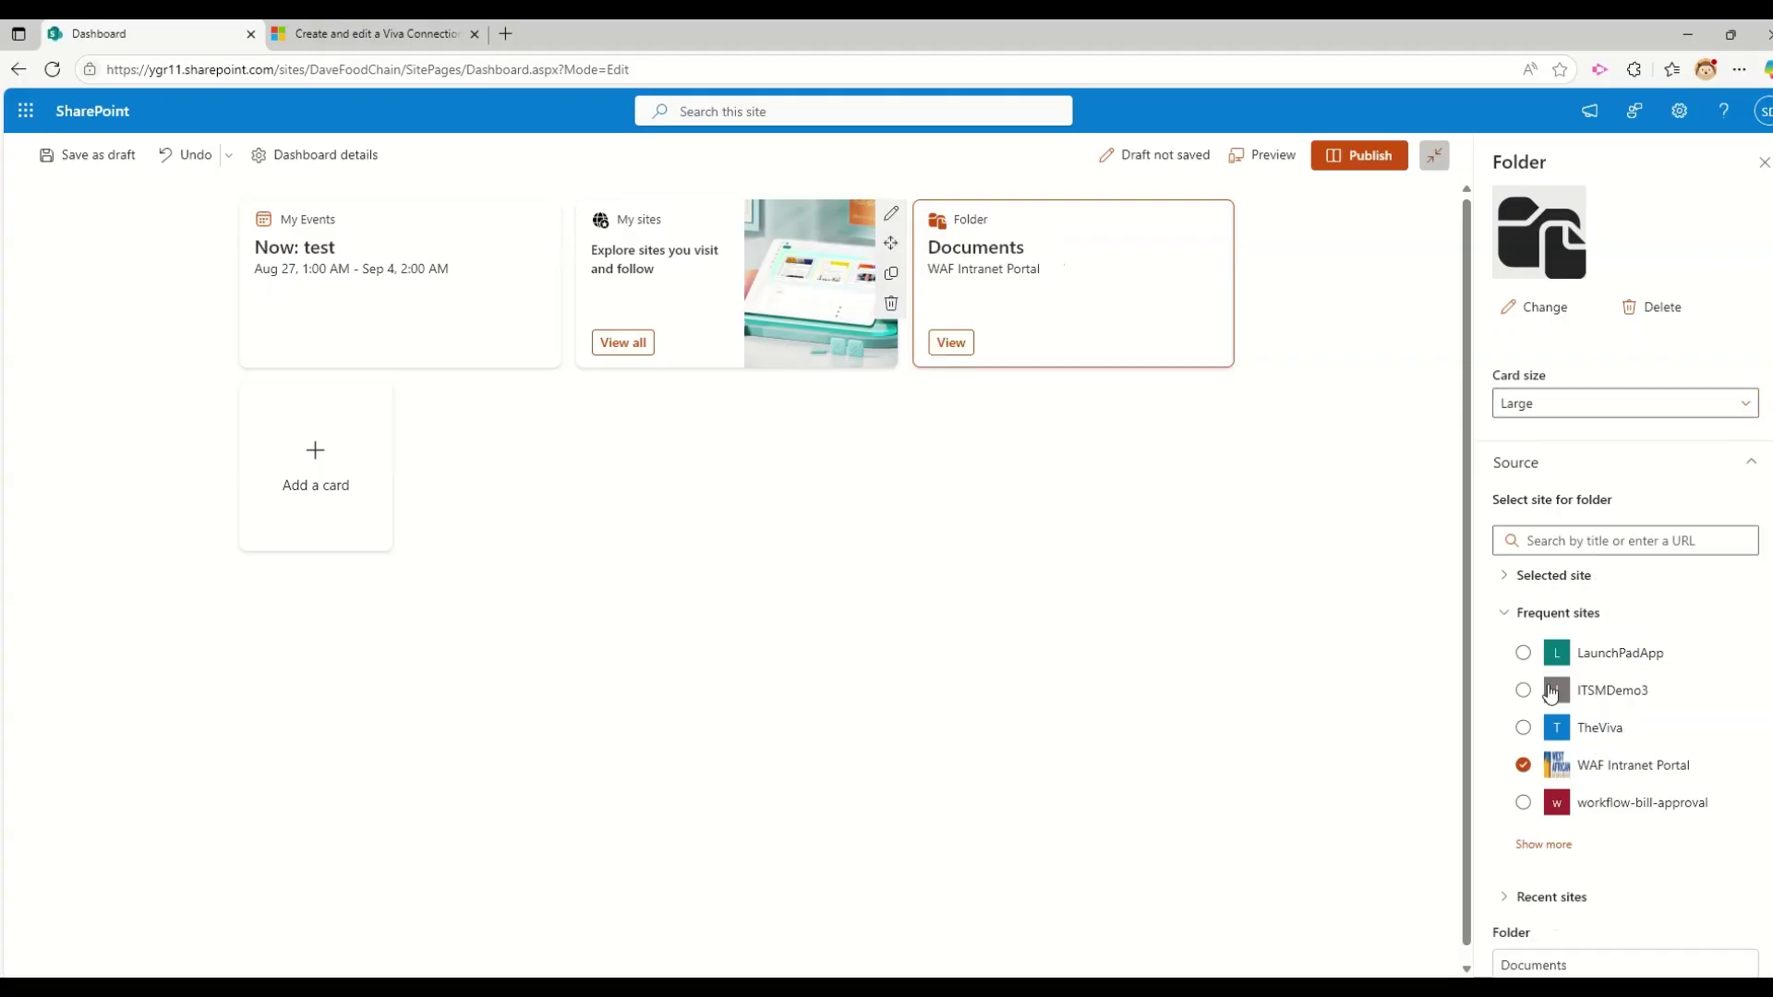
scroll(1560, 707, "down", 4)
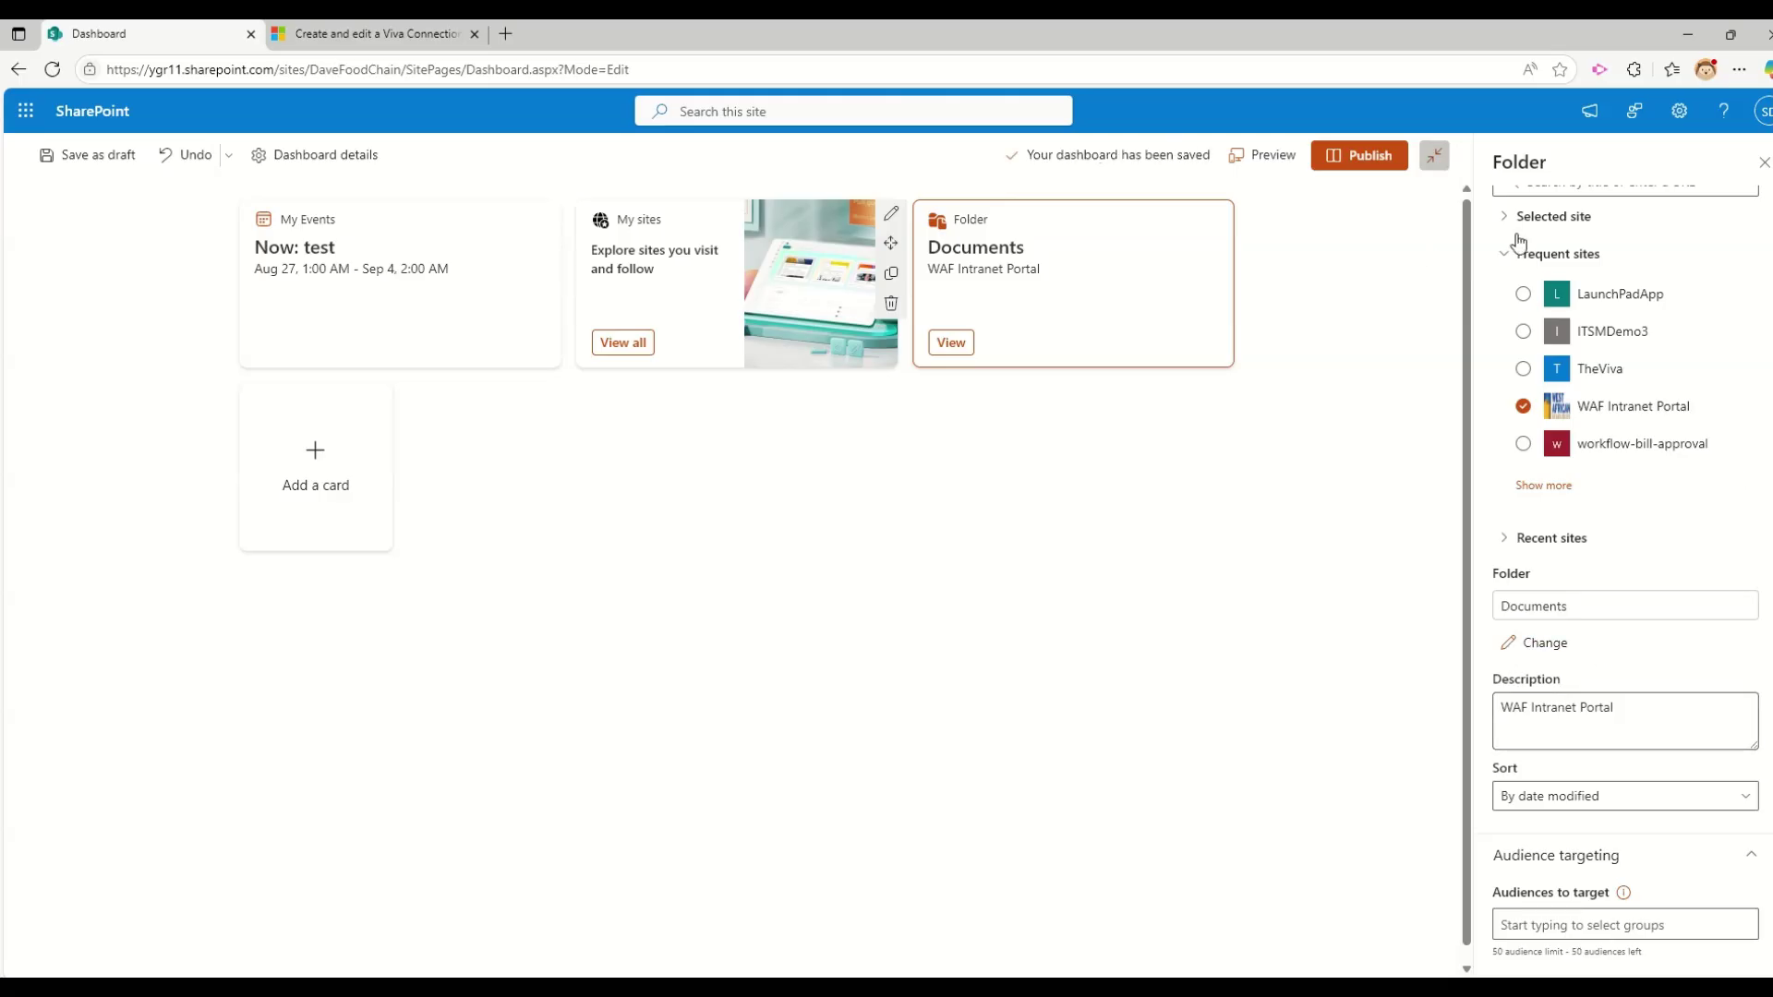
scroll(1582, 351, "up", 3)
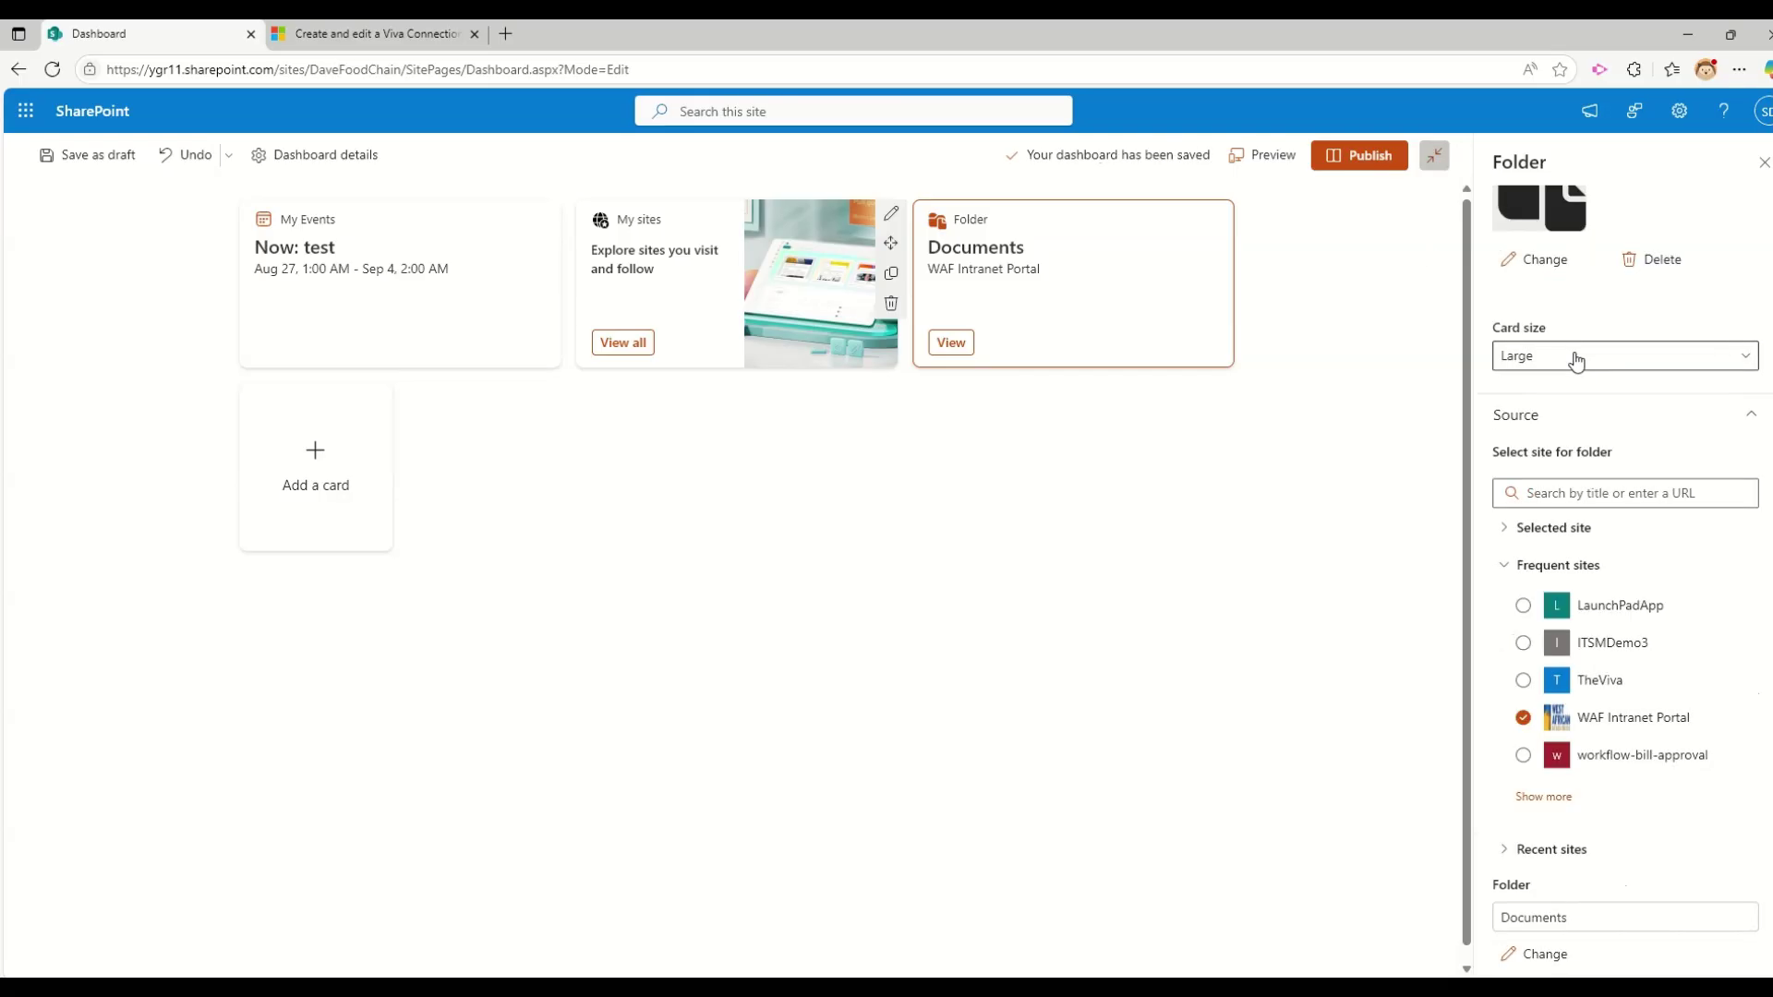
scroll(1576, 360, "down", 3)
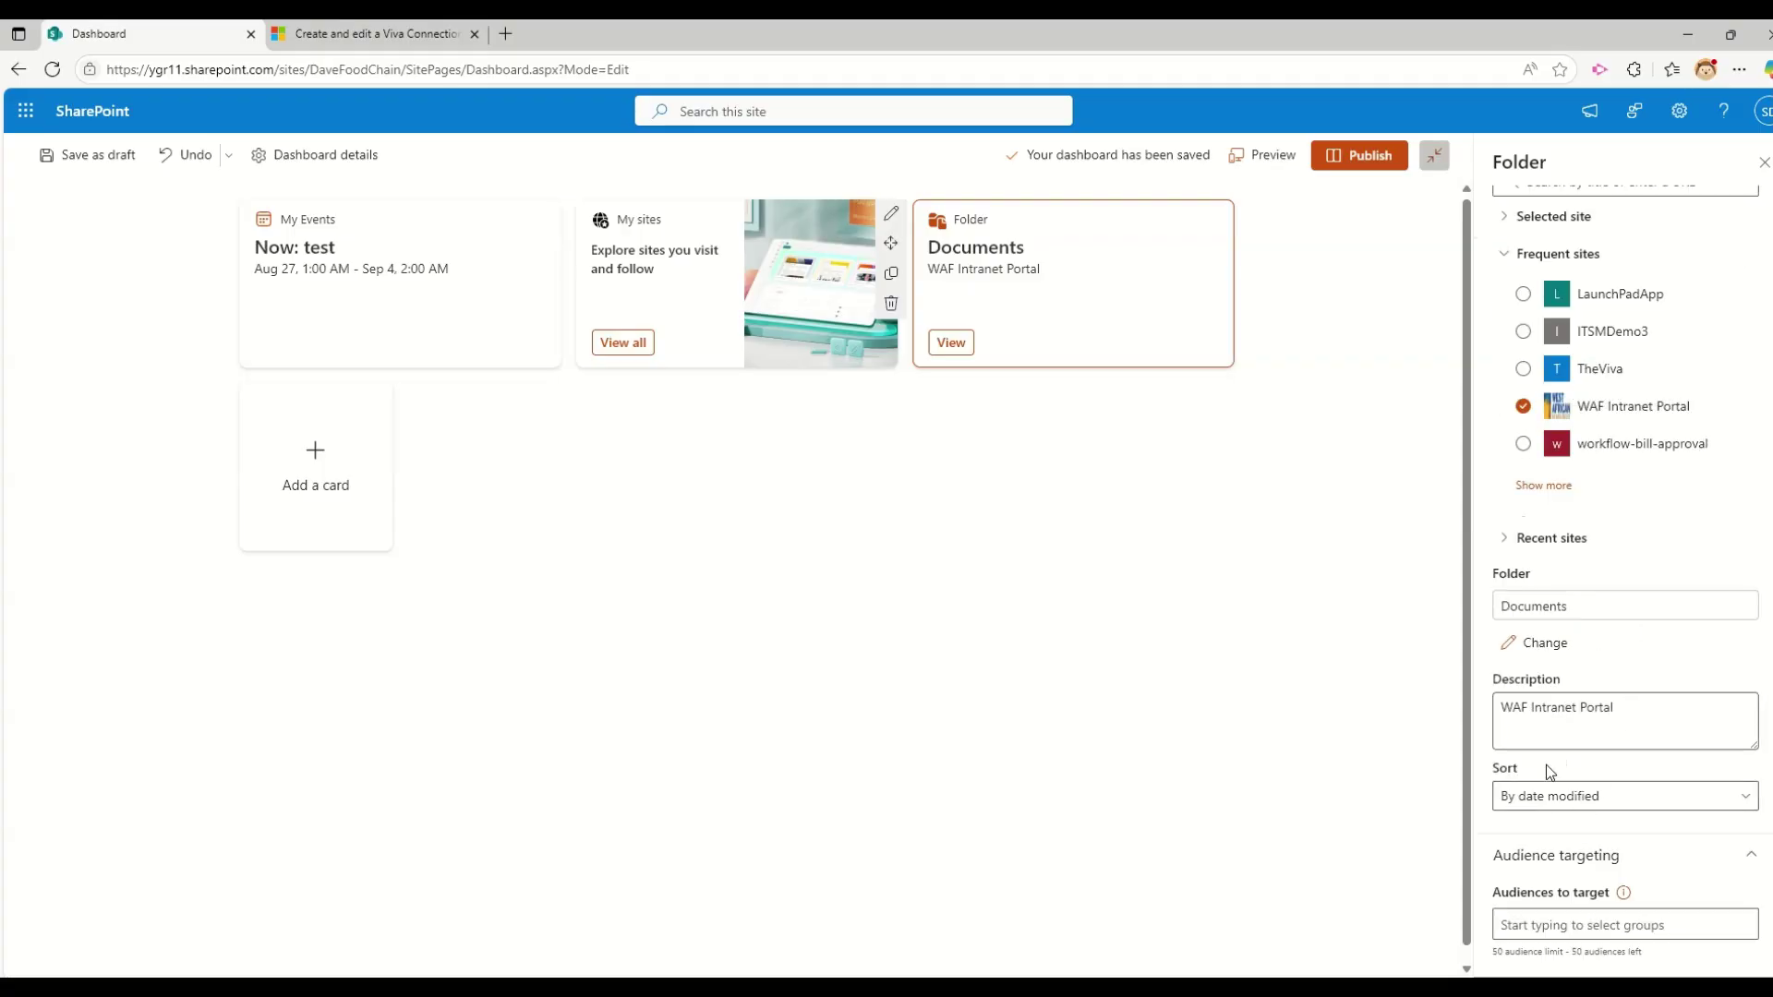
left_click(1599, 796)
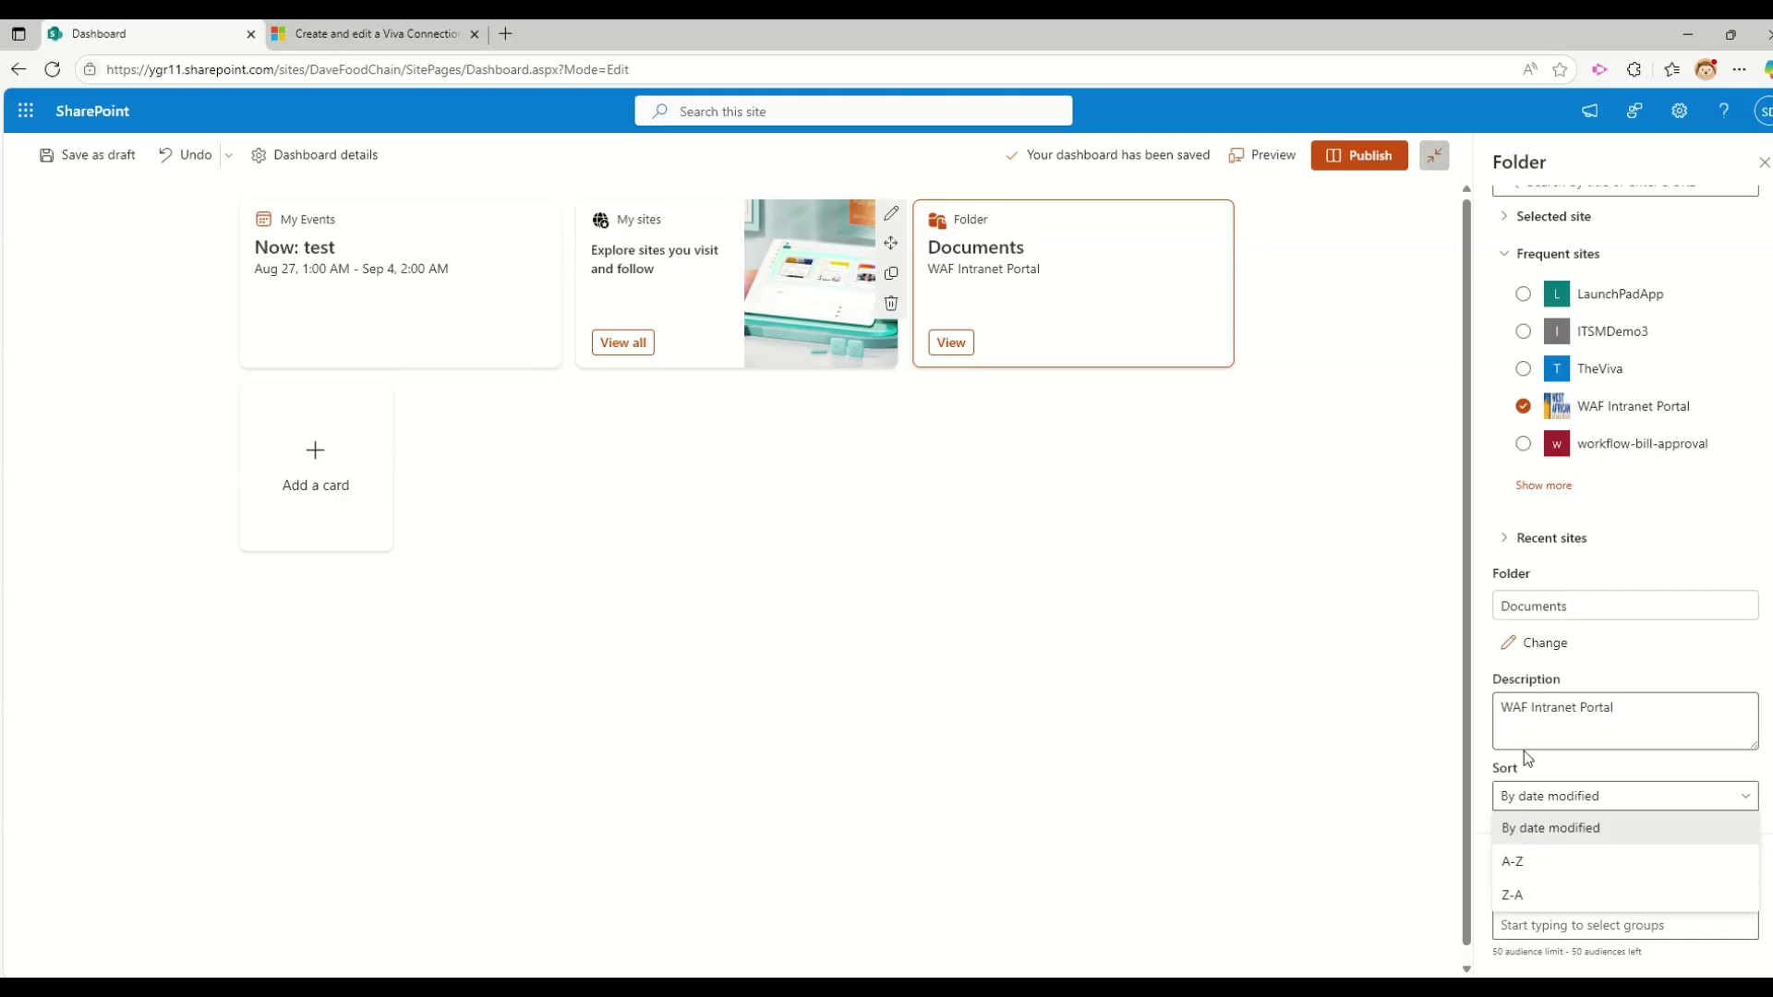
left_click(1534, 831)
scroll(1555, 681, "up", 7)
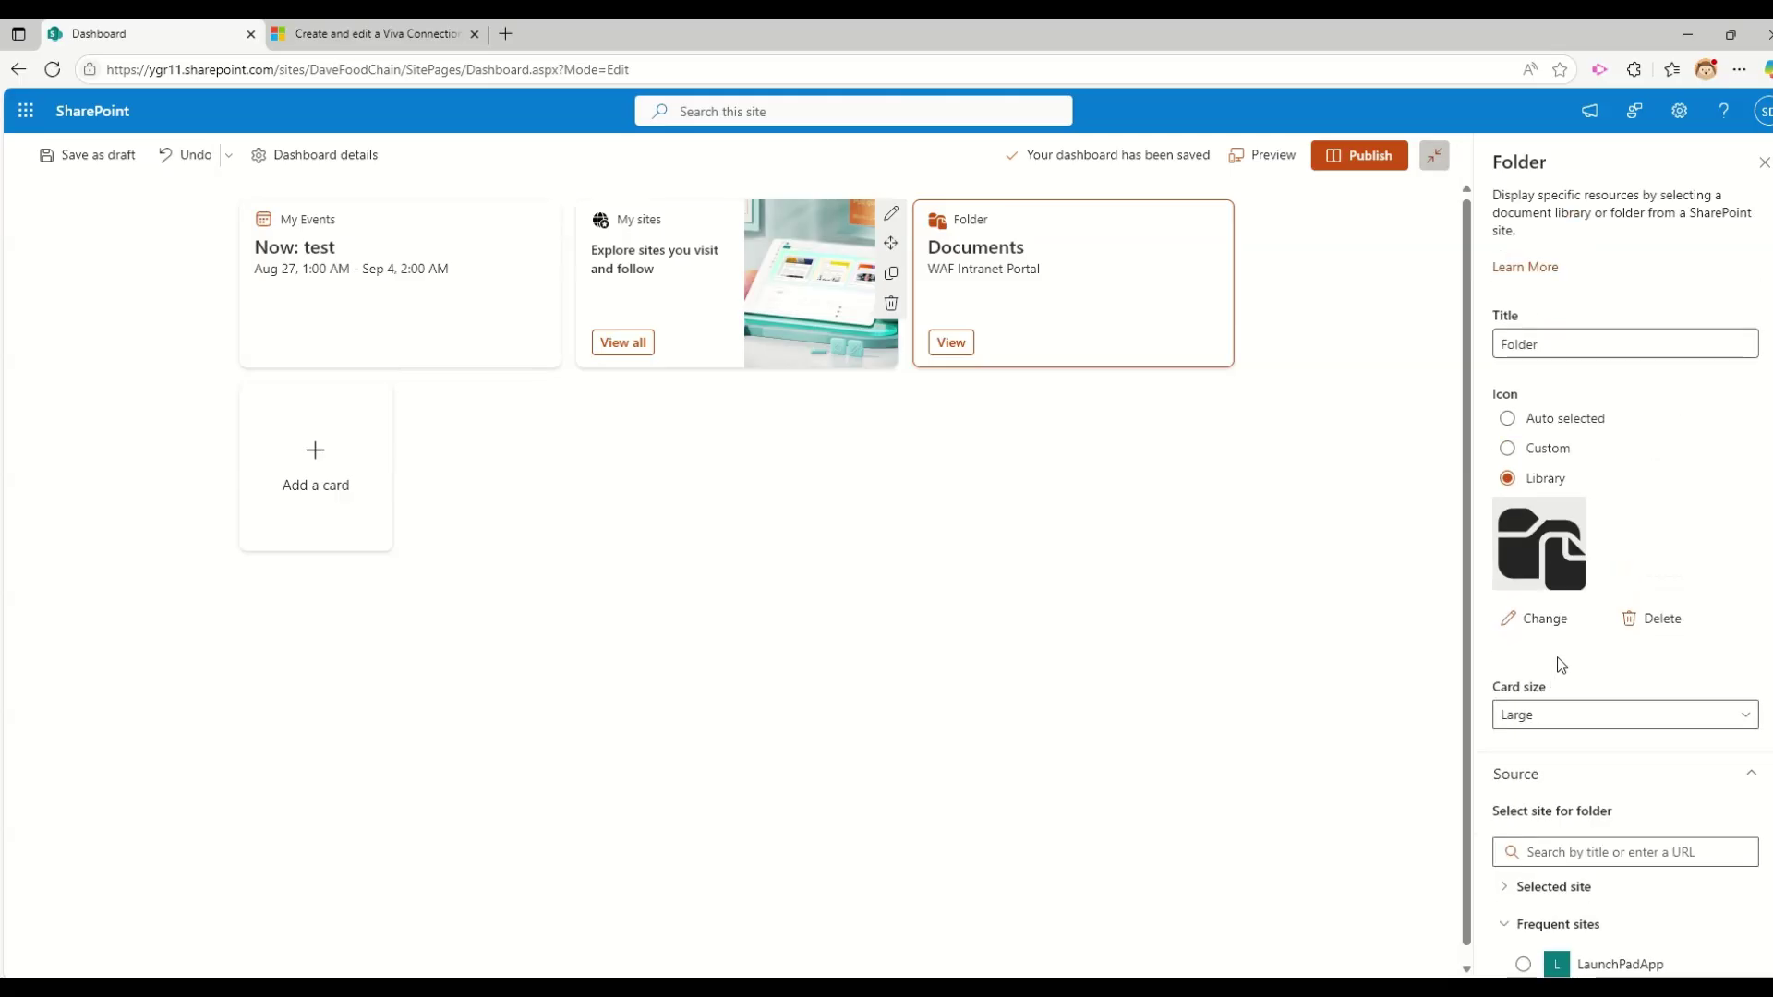
left_click(306, 484)
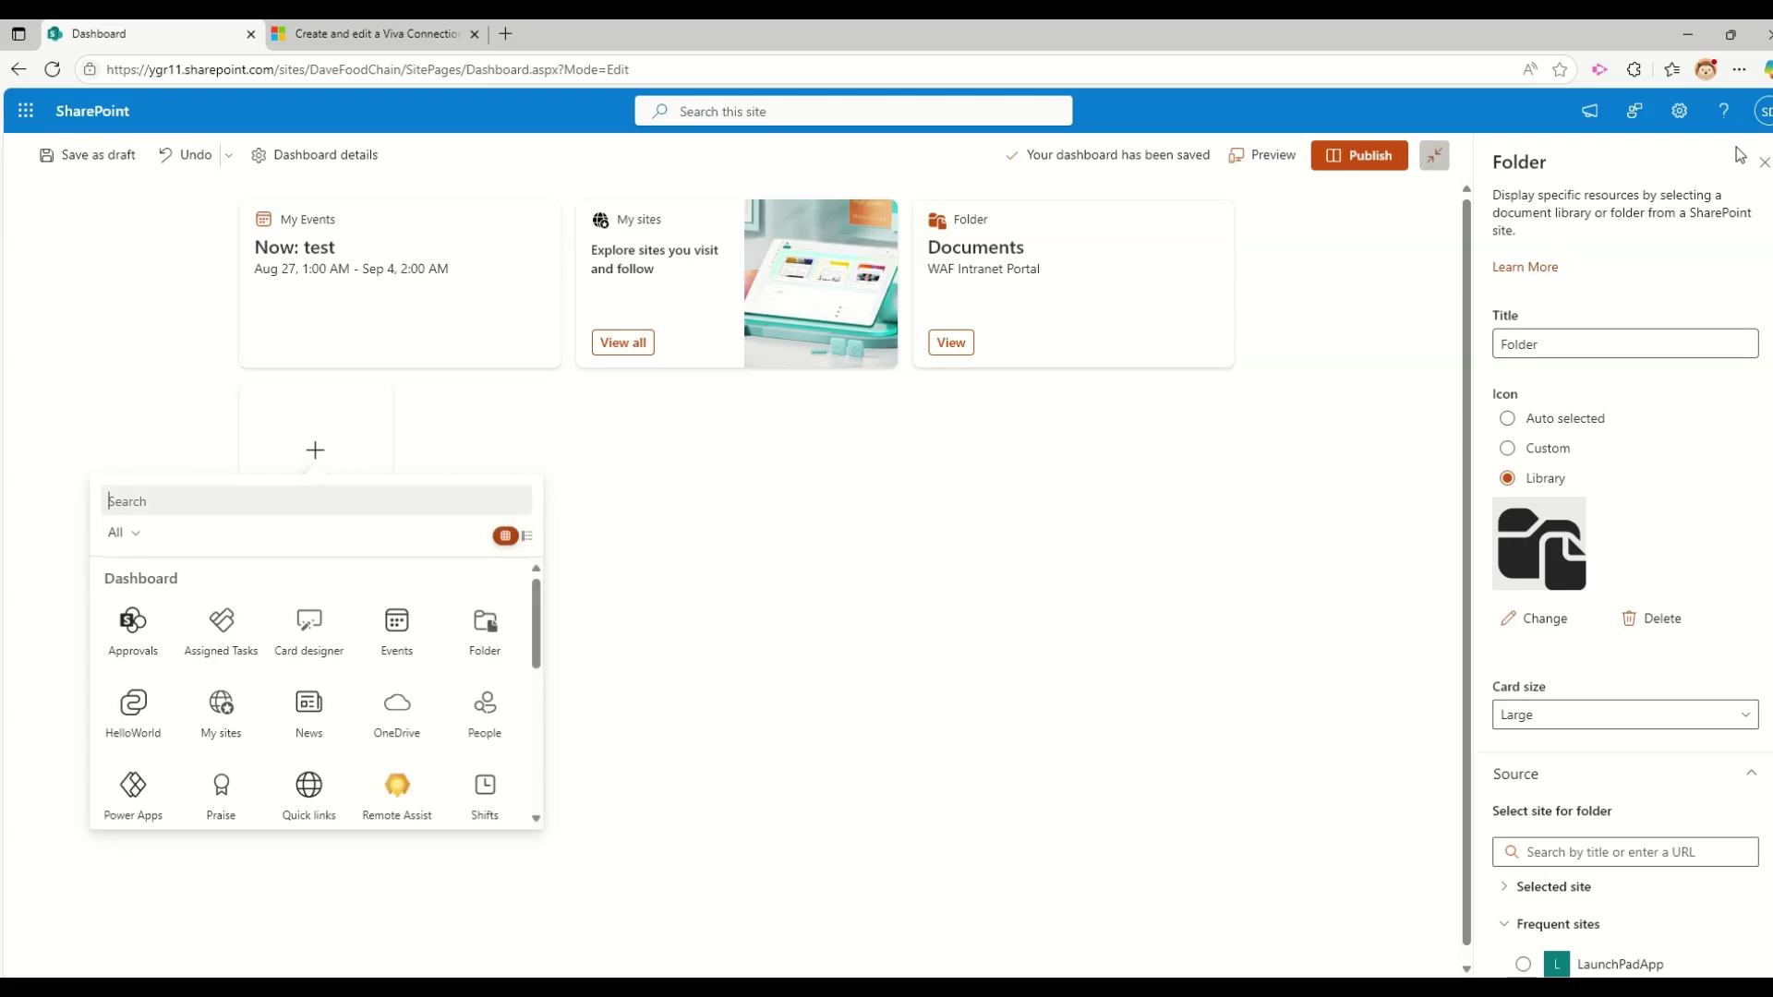
left_click(304, 642)
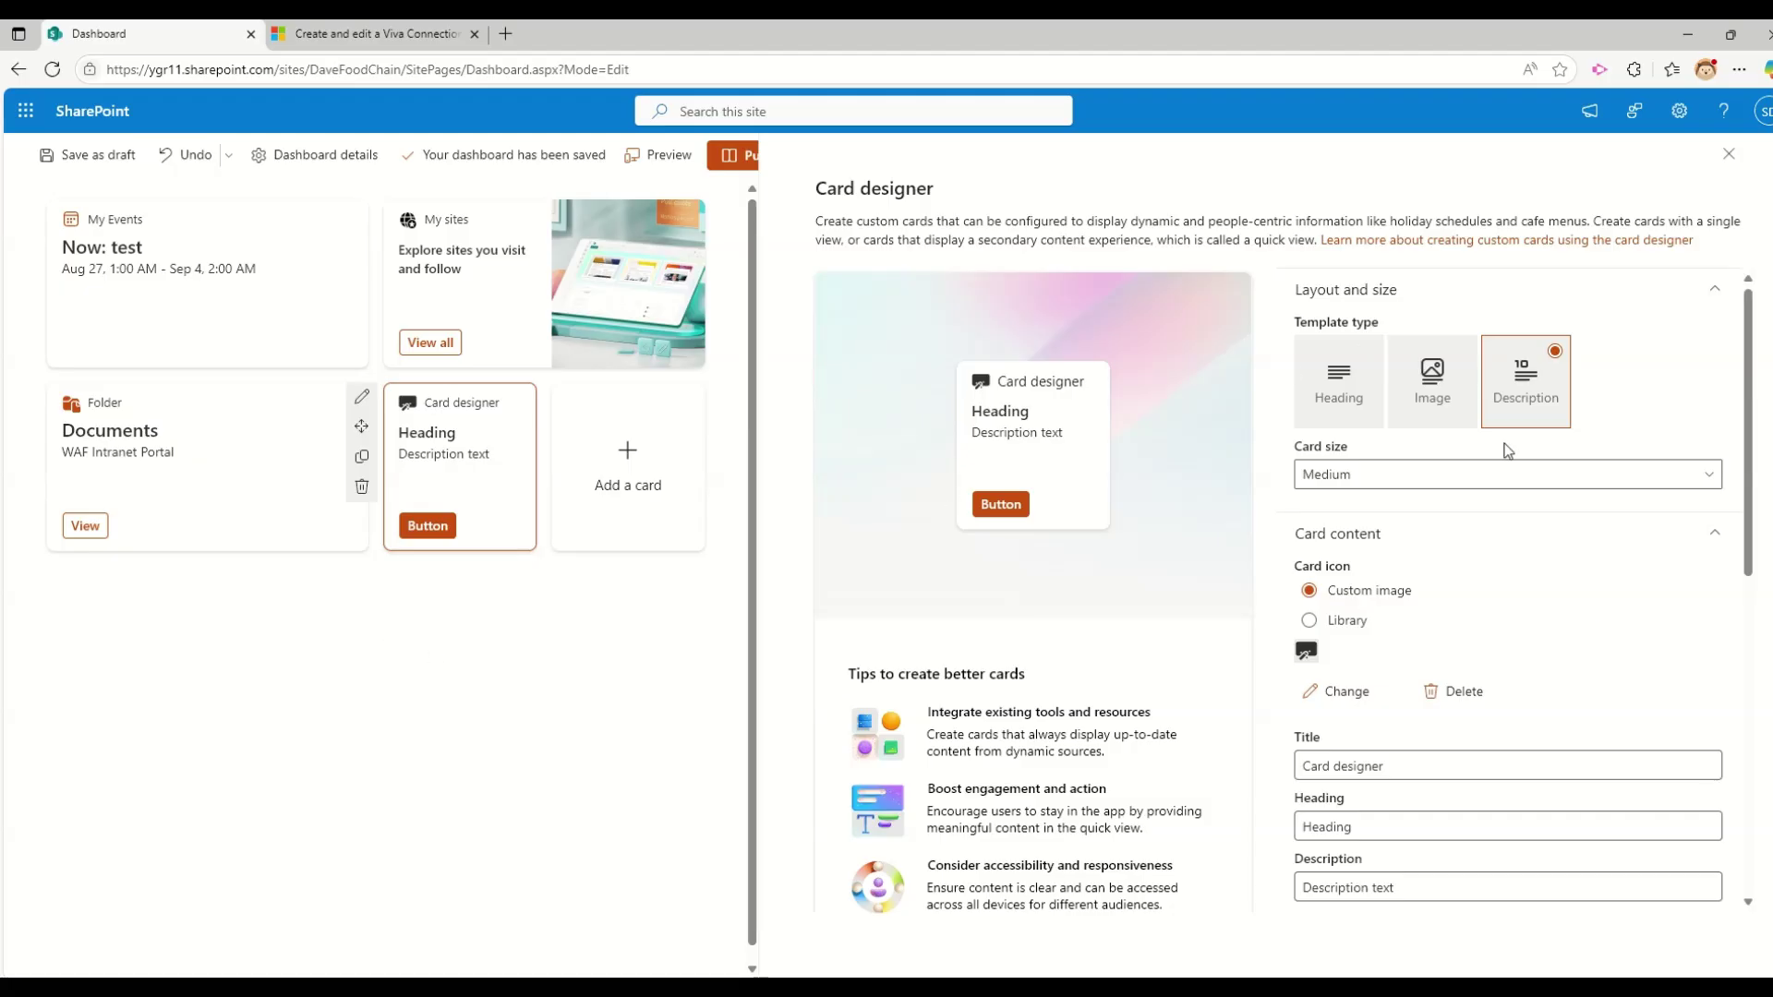
scroll(1507, 450, "down", 5)
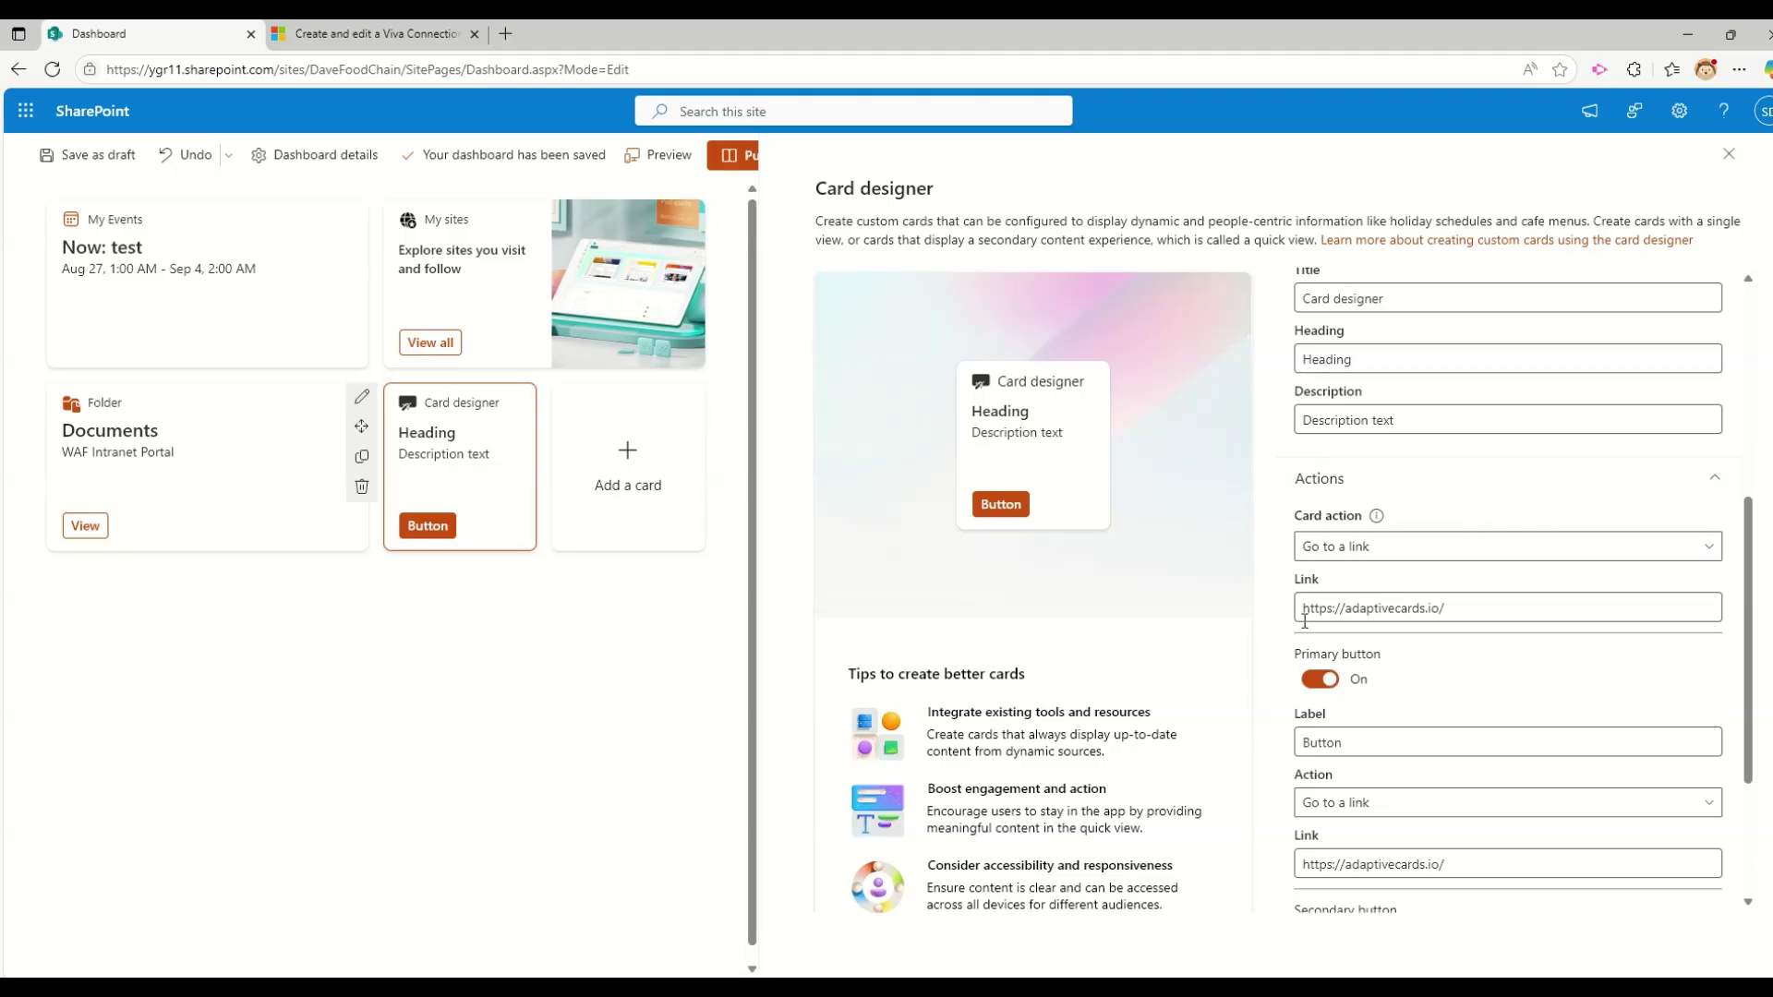
left_click(1380, 607)
left_click_drag(1490, 598, 1292, 641)
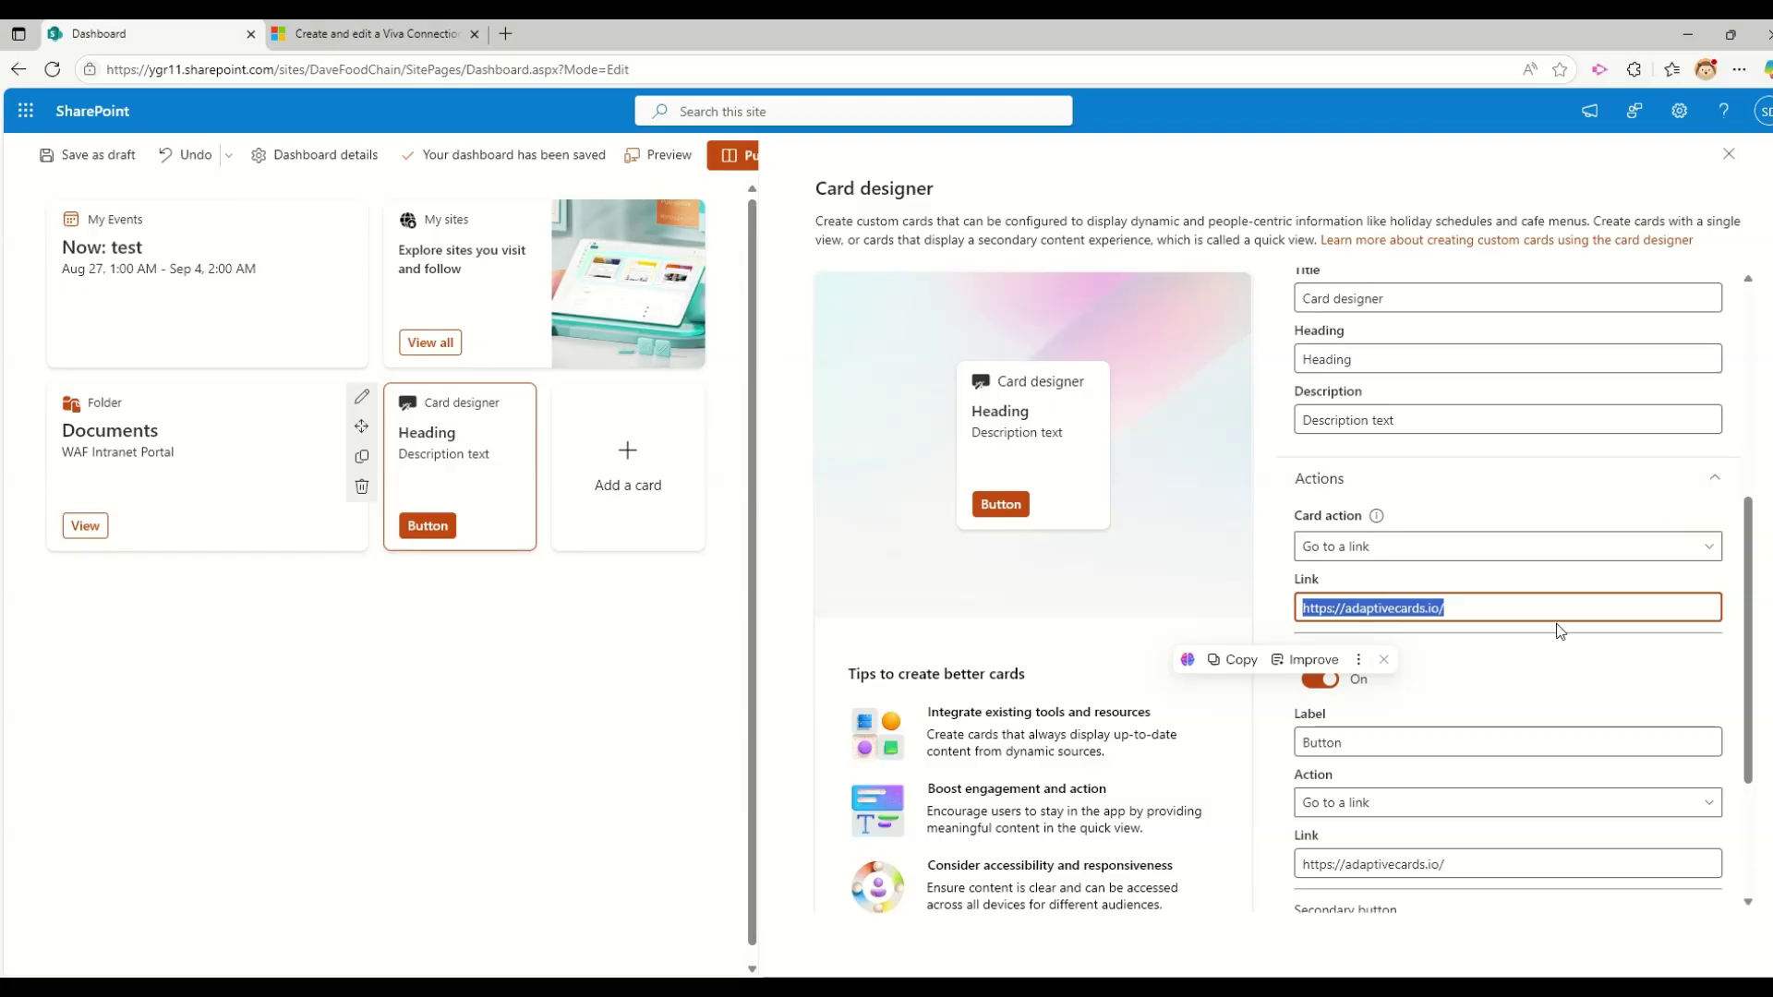
scroll(1515, 845, "down", 3)
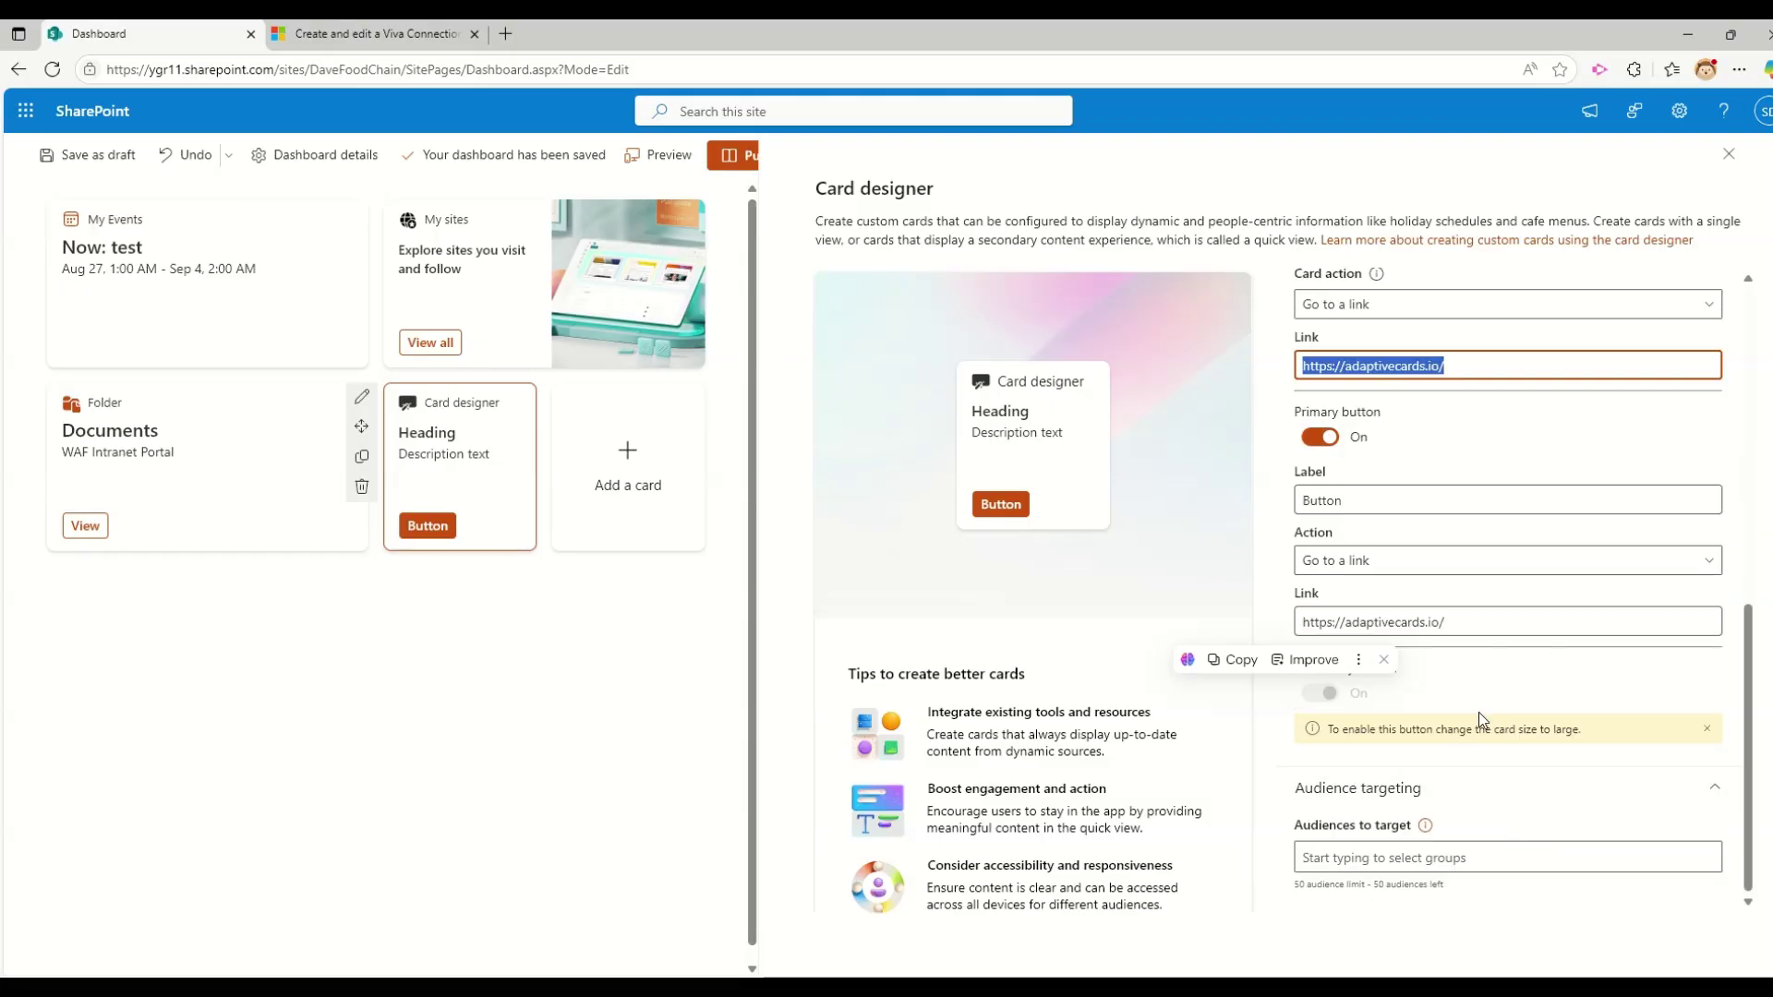
scroll(1477, 712, "up", 7)
scroll(1390, 366, "up", 1)
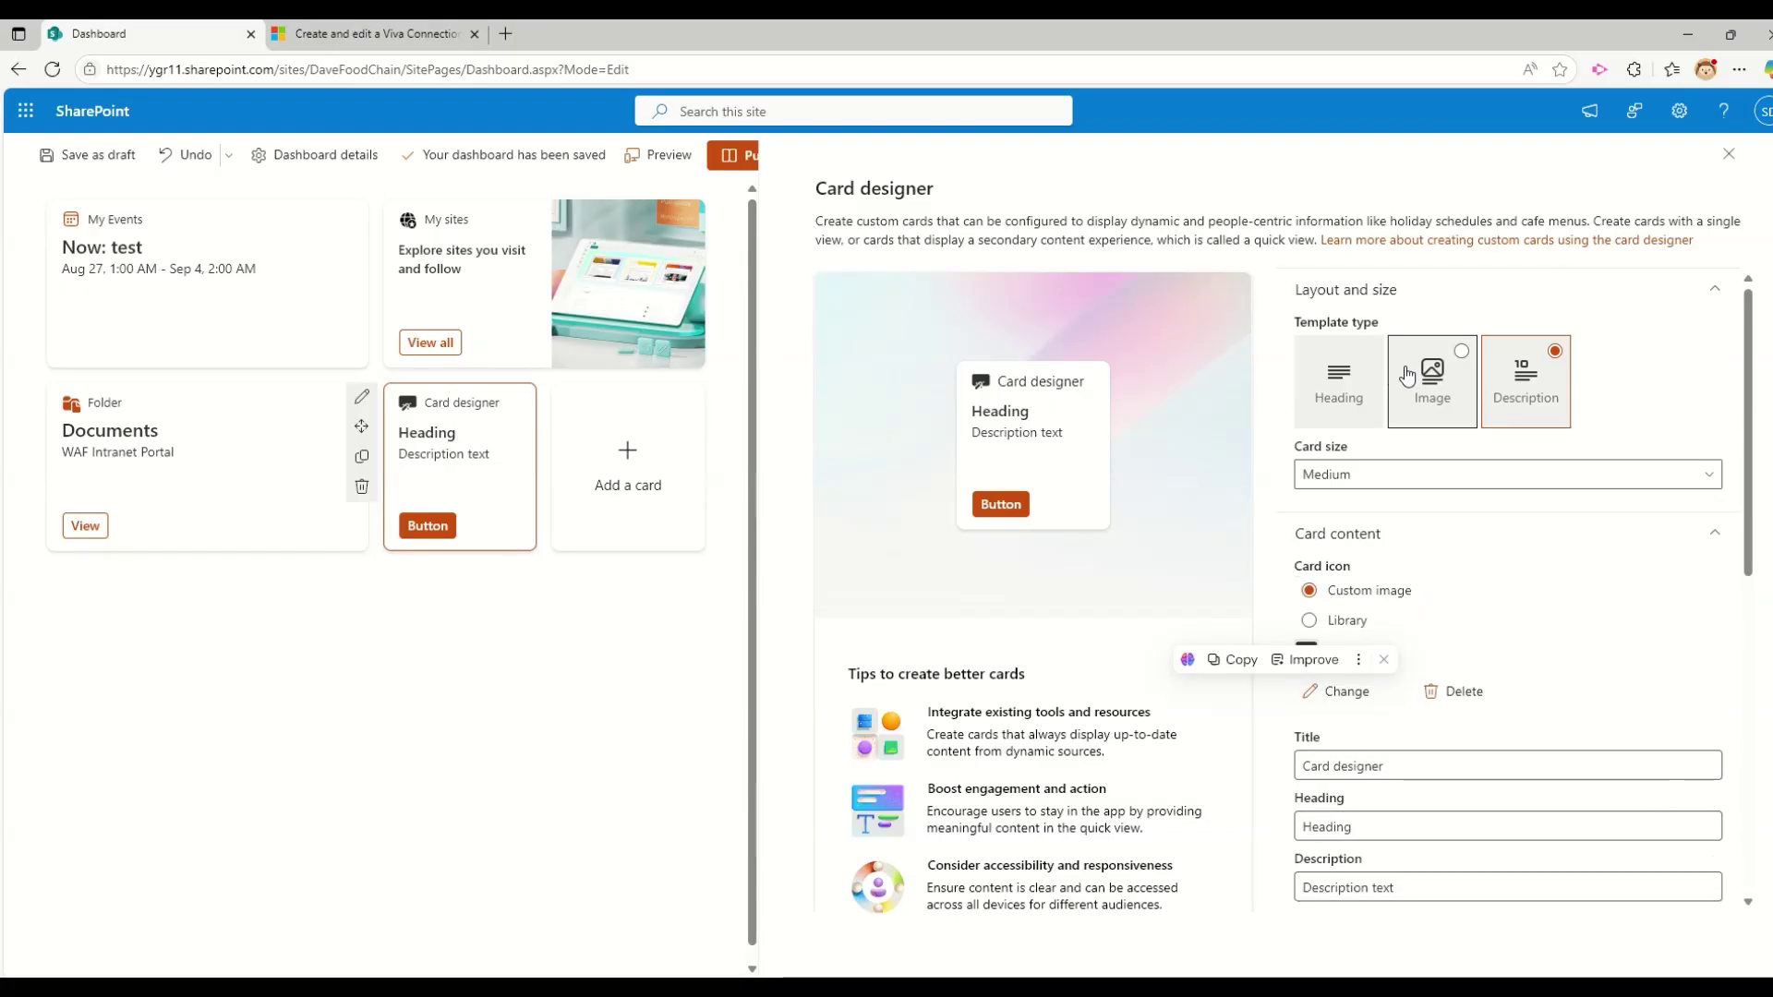
Try the Heading and Image card templates, return to Description, and pick a card icon.
left_click(1323, 404)
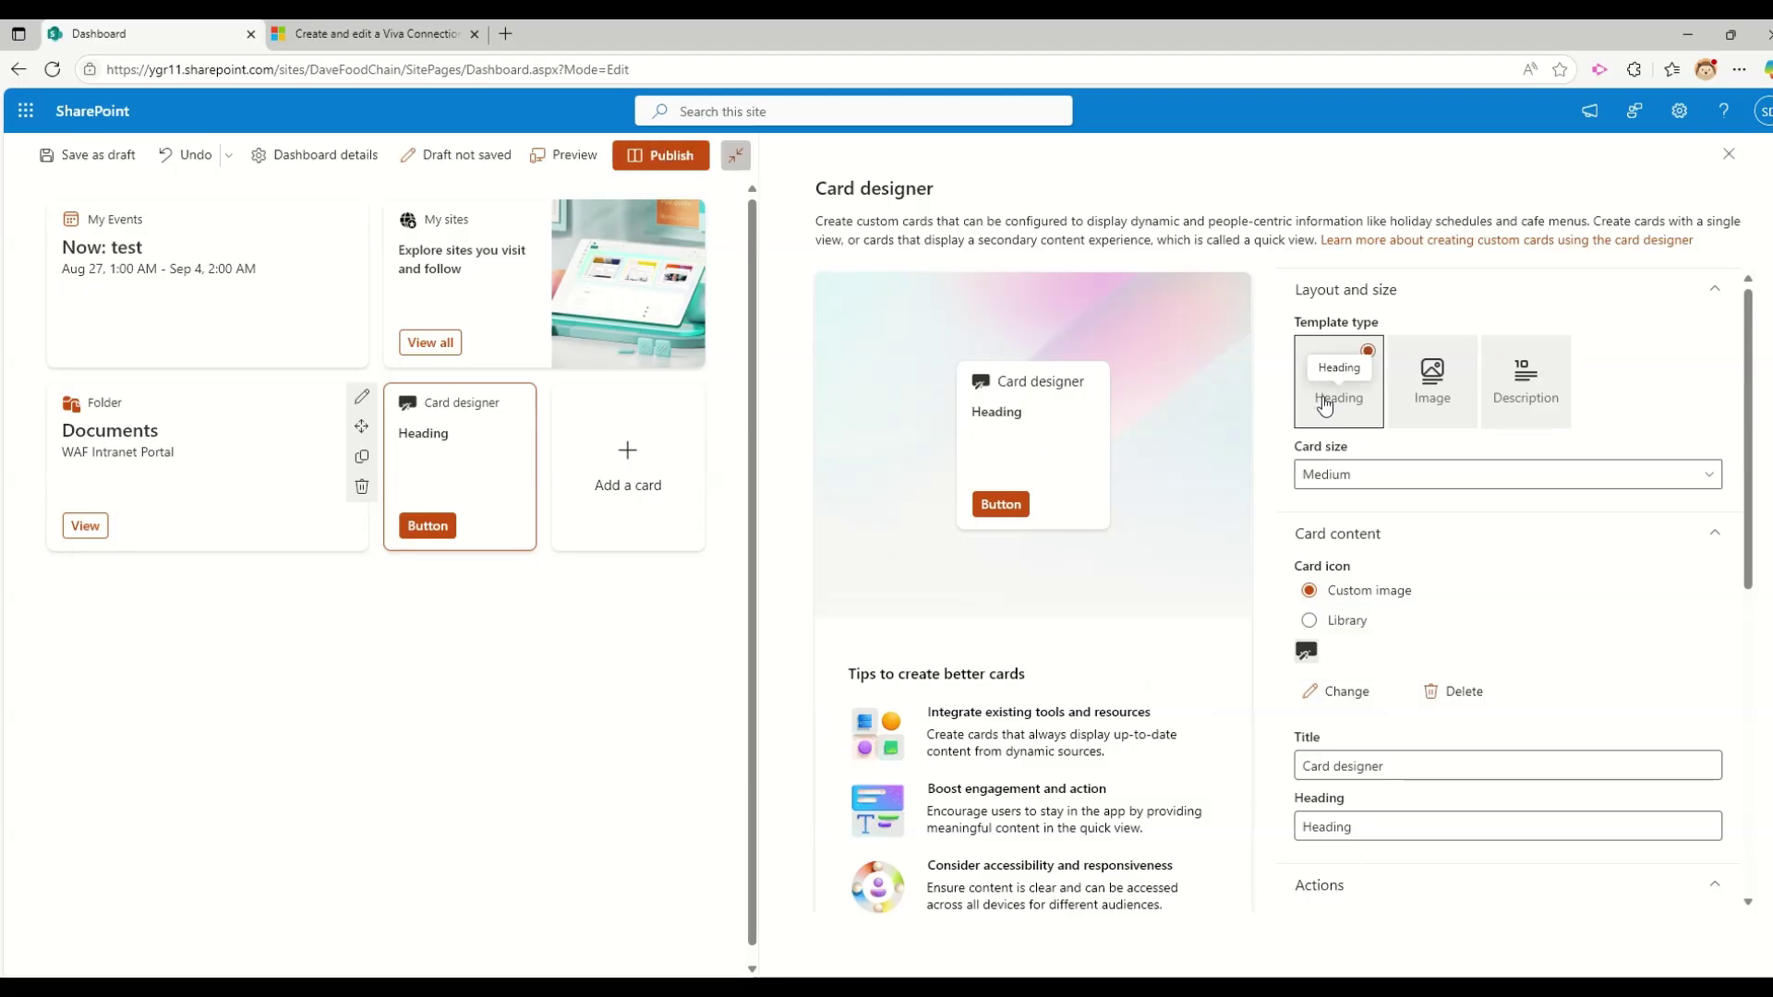
left_click(1427, 396)
left_click(1533, 379)
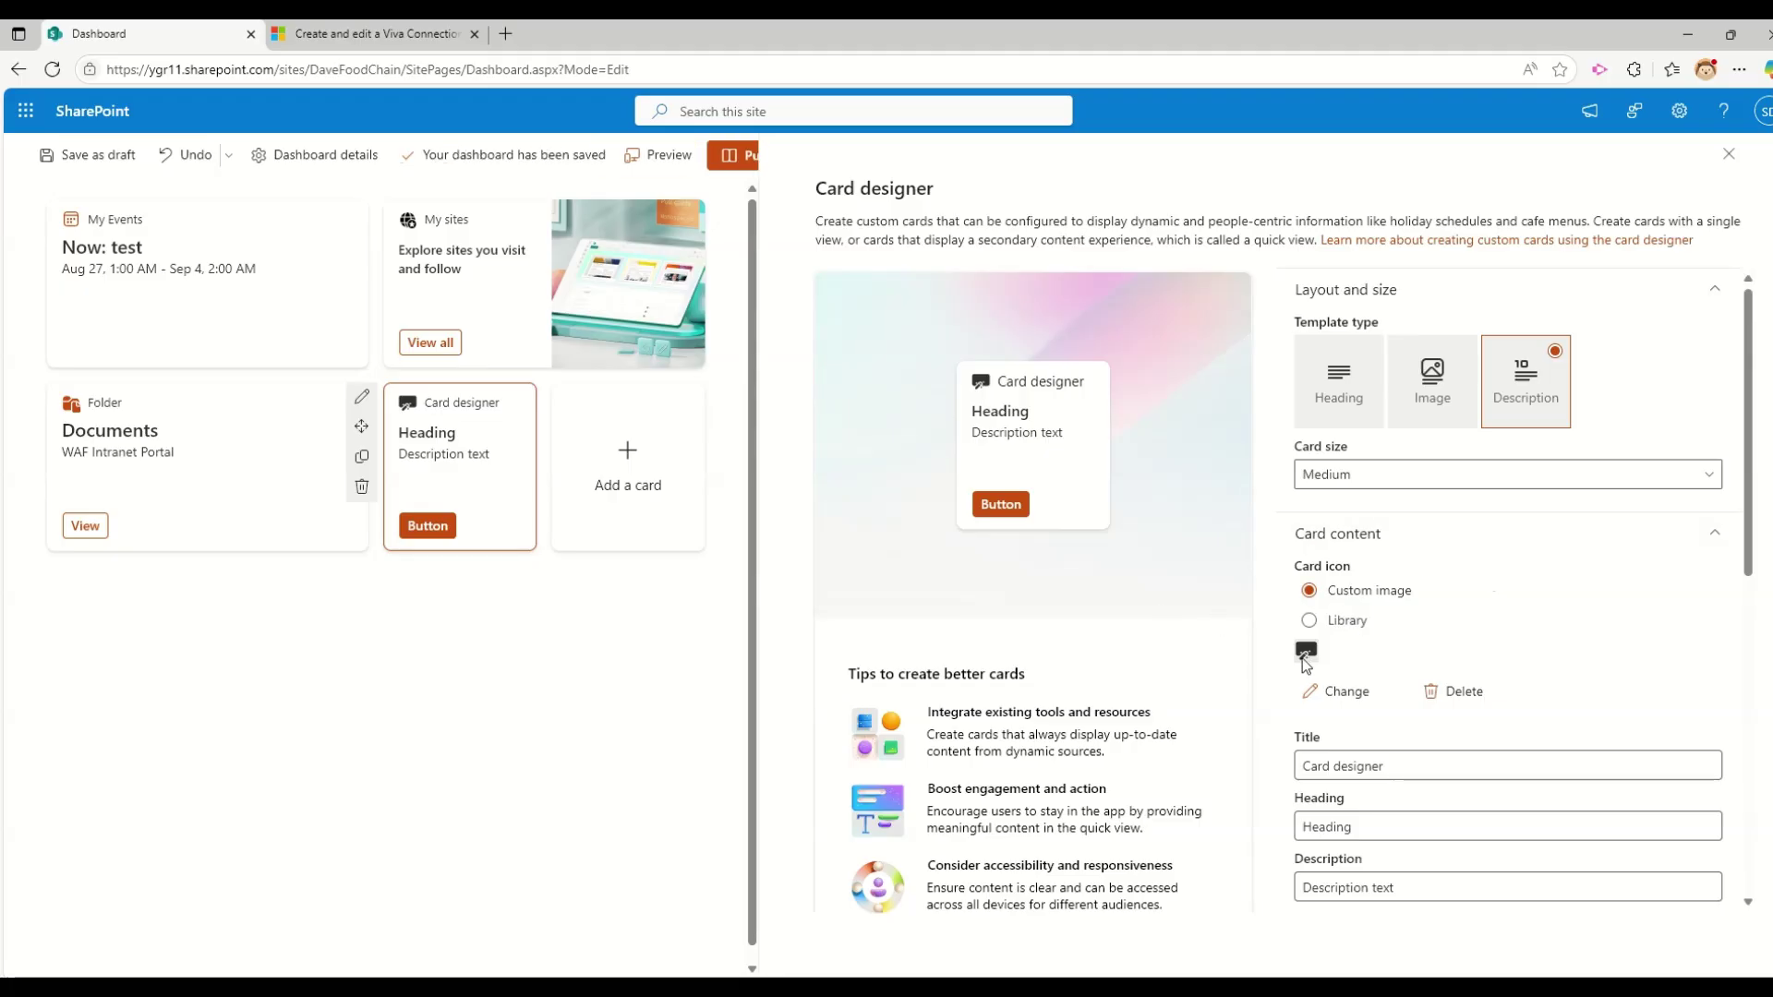
left_click(1338, 620)
scroll(1487, 552, "down", 2)
scroll(1486, 553, "down", 2)
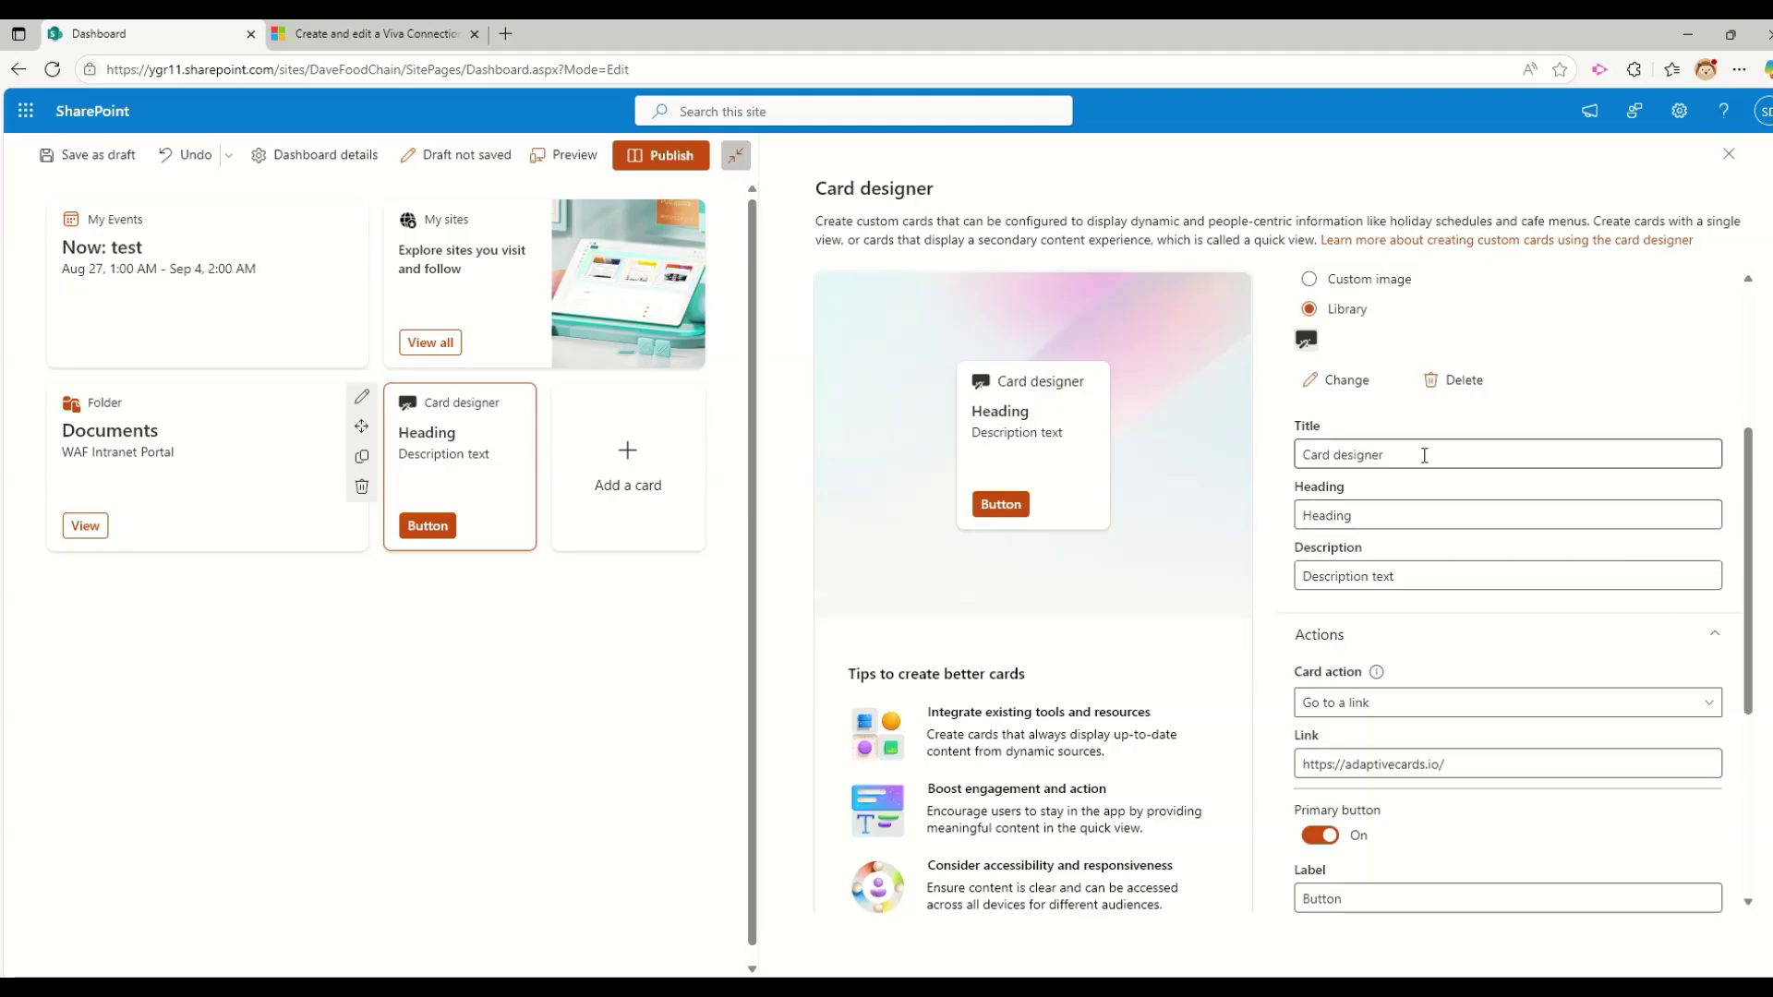
Change the Card designer card's heading to 'Heading 456' and close the designer pane.
left_click(1404, 465)
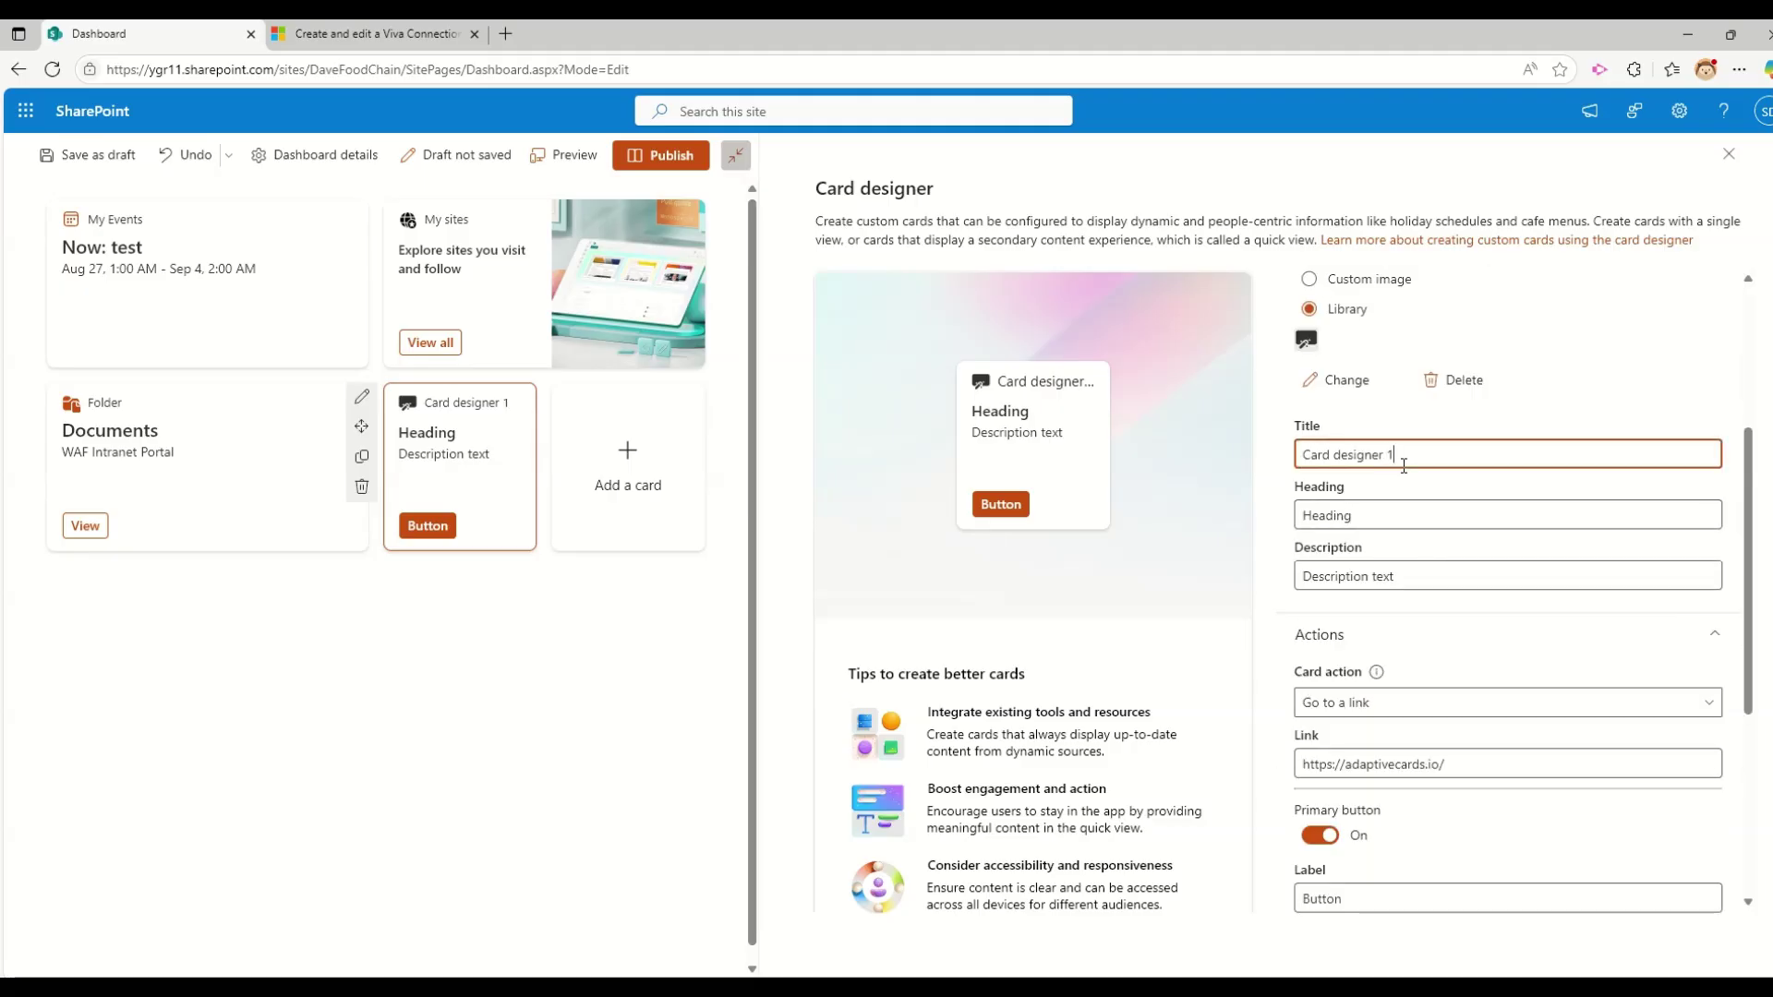
left_click(1388, 515)
type("456")
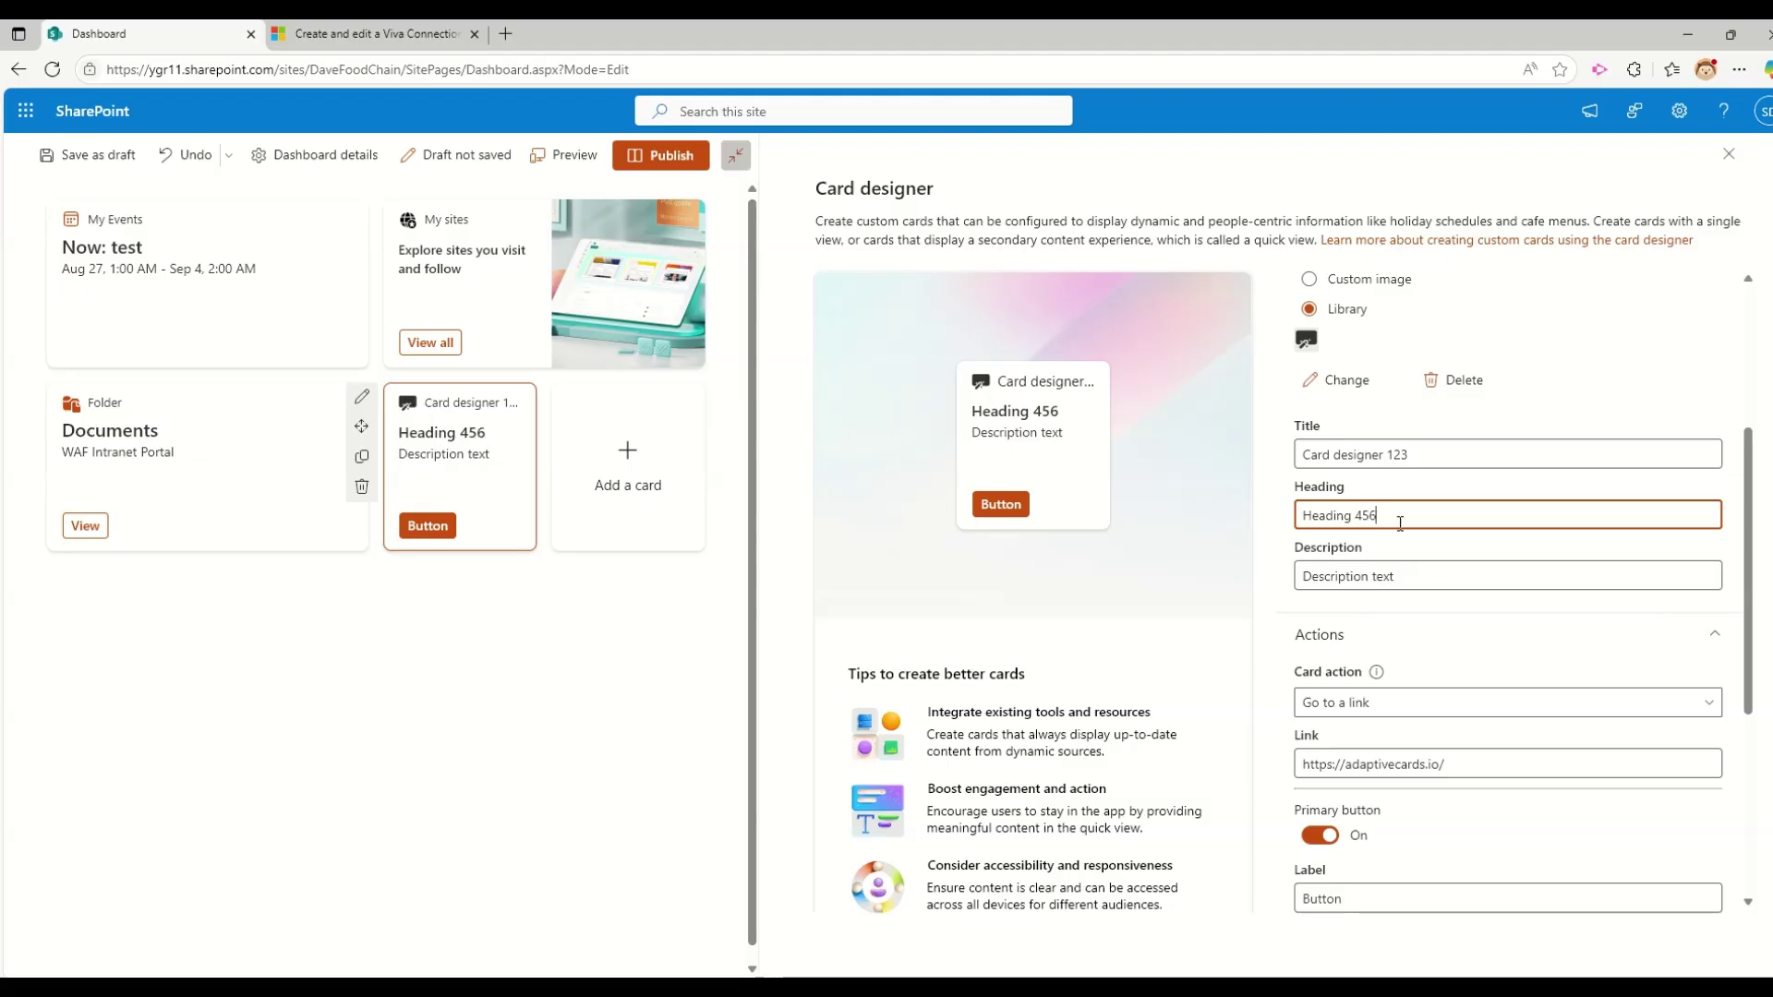
left_click(1436, 569)
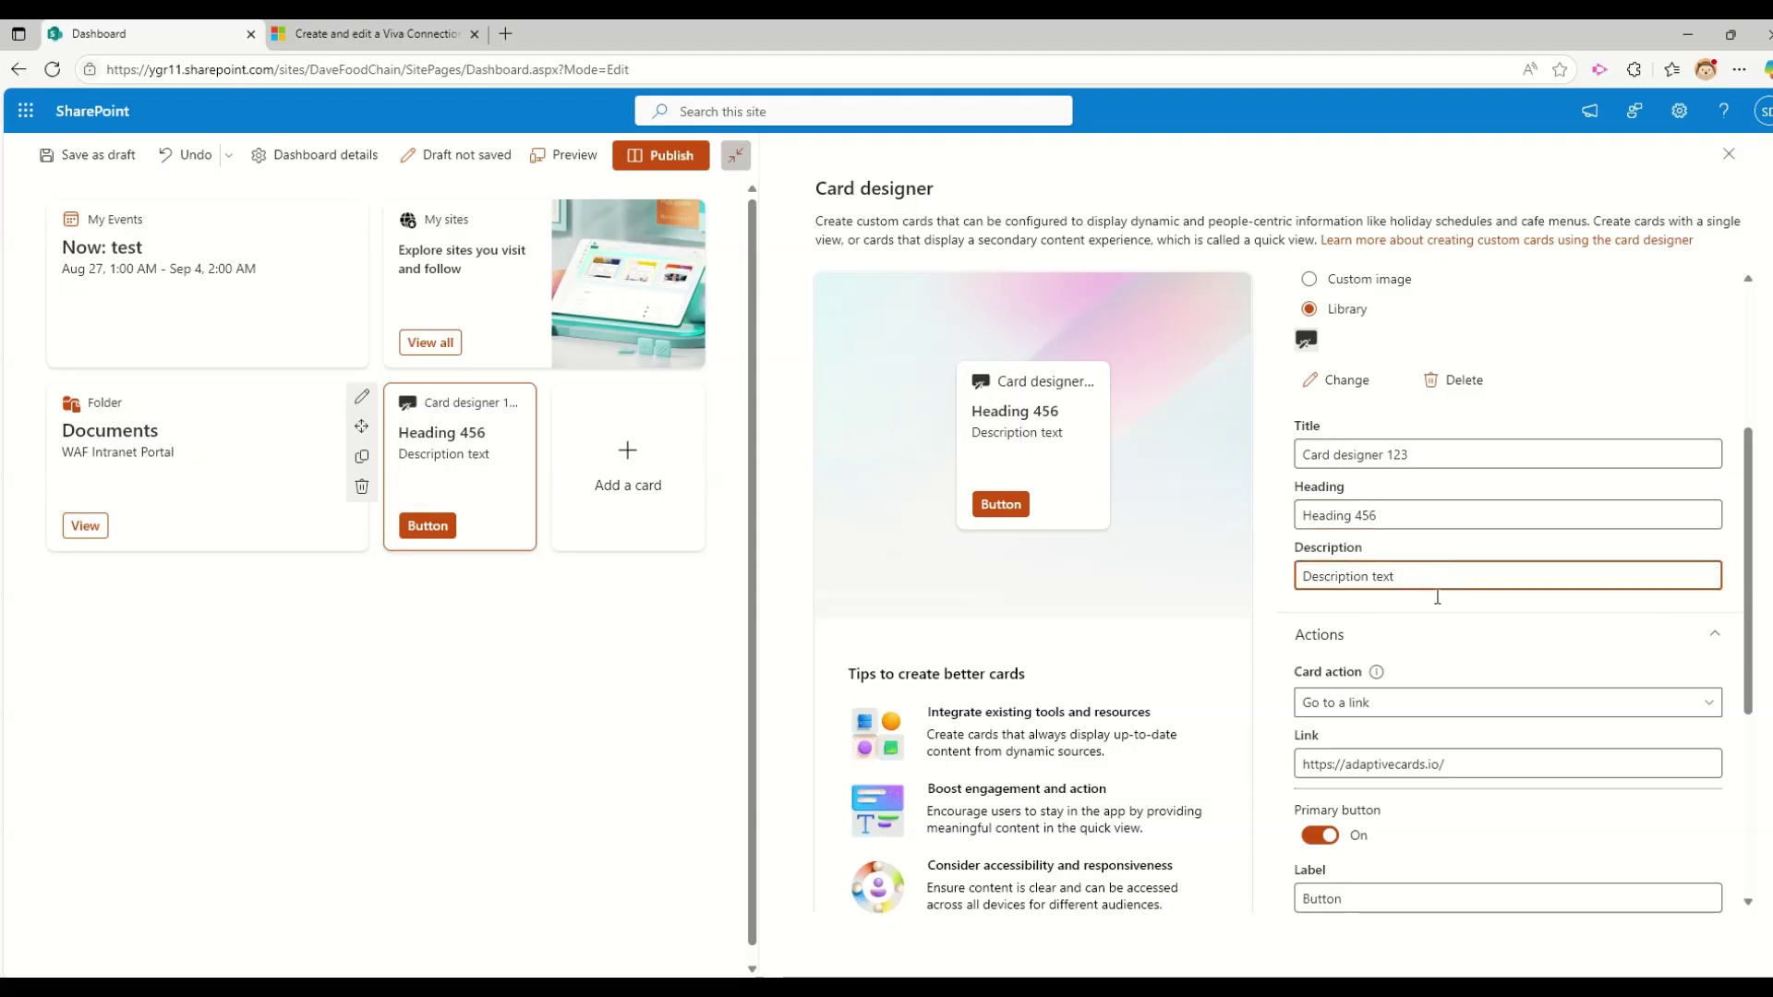
scroll(1437, 598, "down", 5)
scroll(1389, 578, "up", 8)
scroll(1363, 510, "down", 8)
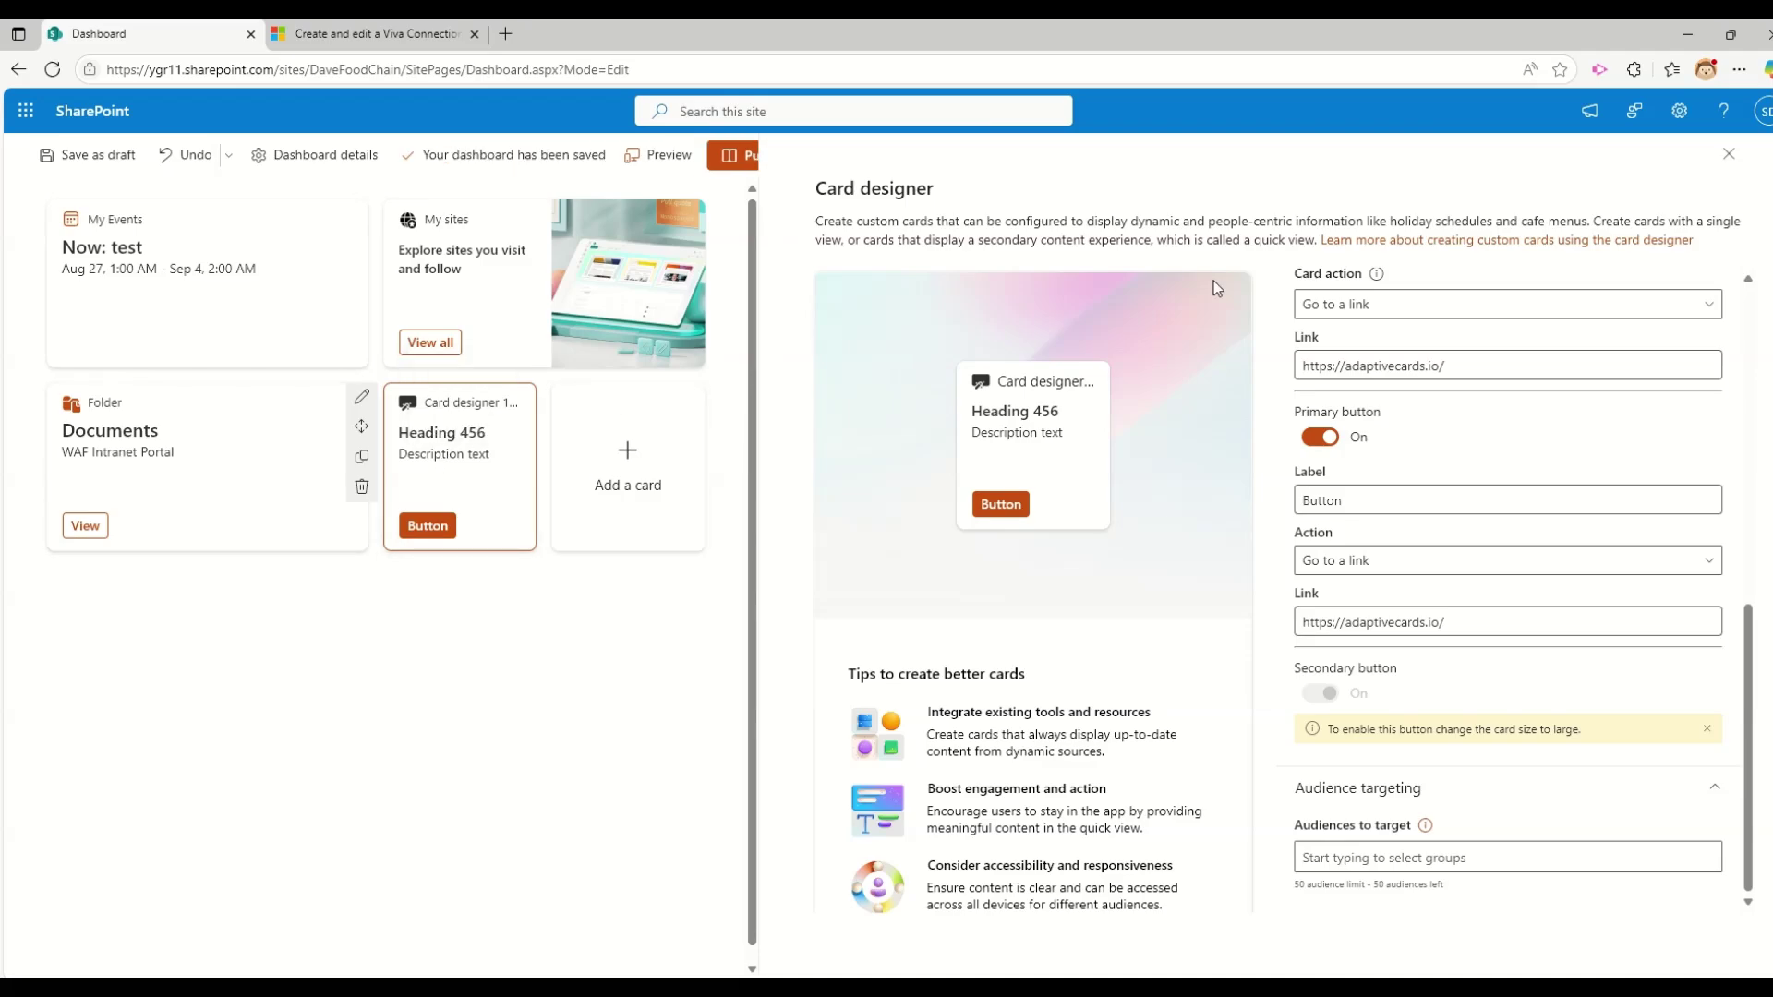
left_click(1729, 155)
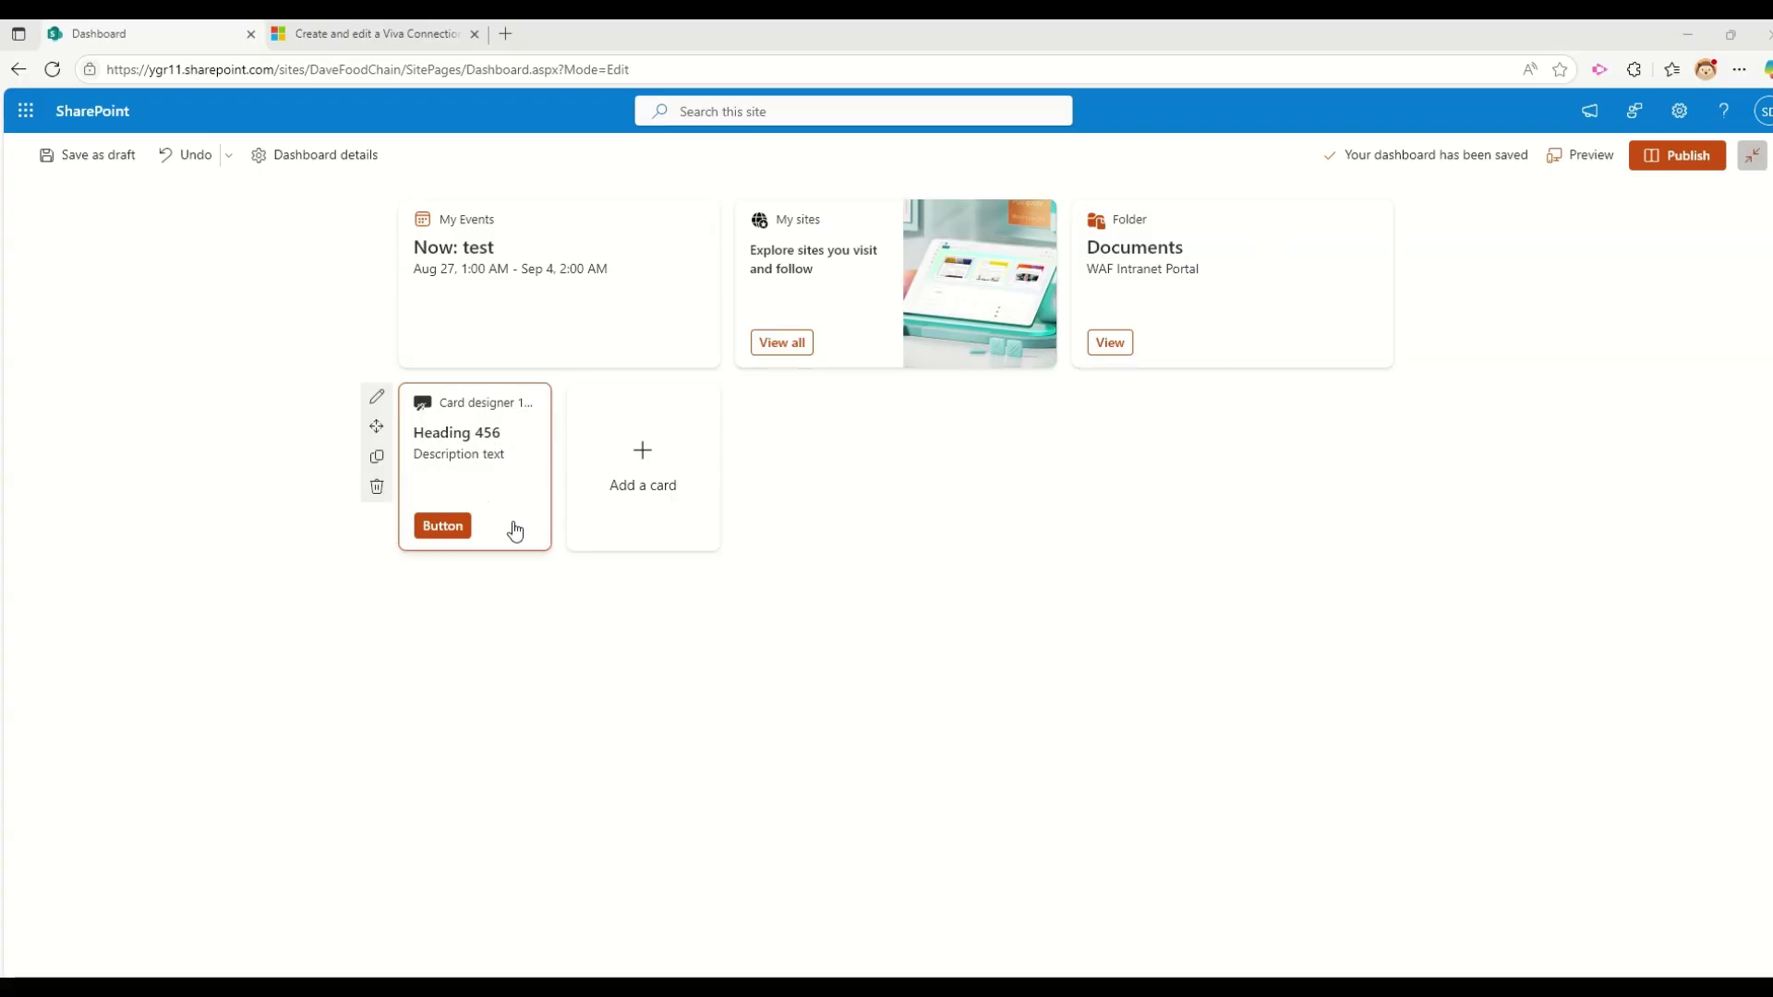
Add a People card to the dashboard and test its search with a partial name.
left_click(624, 469)
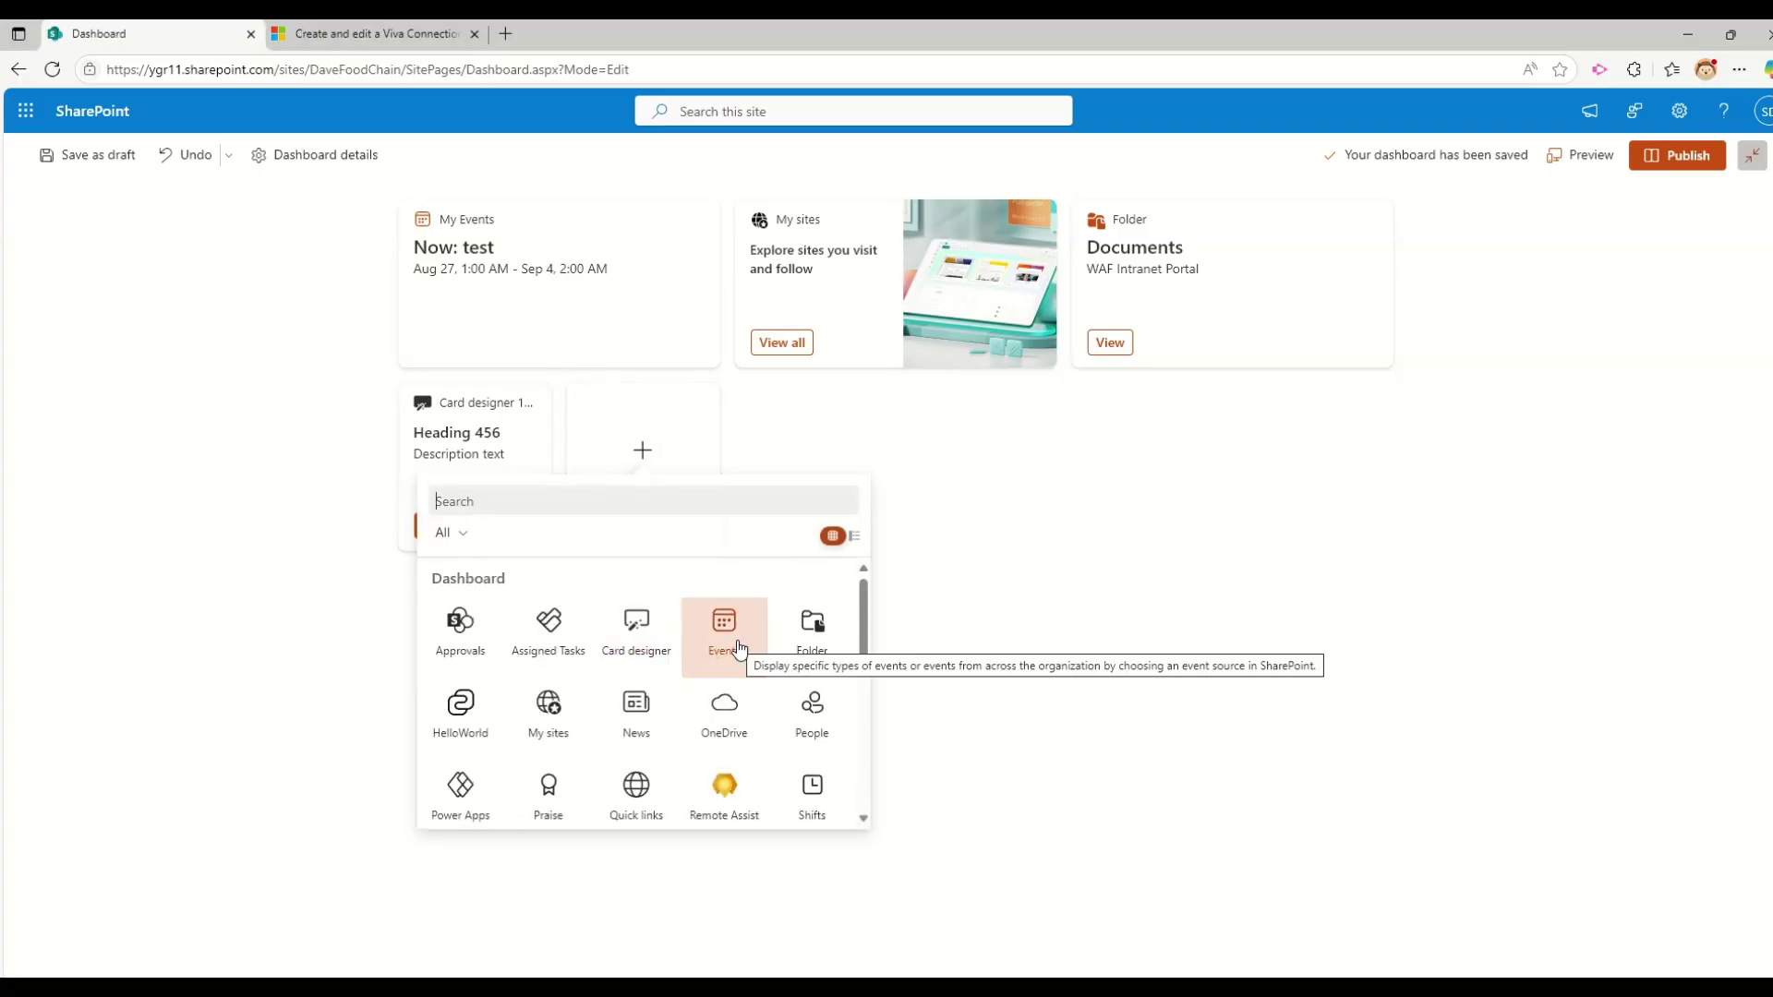
left_click(837, 716)
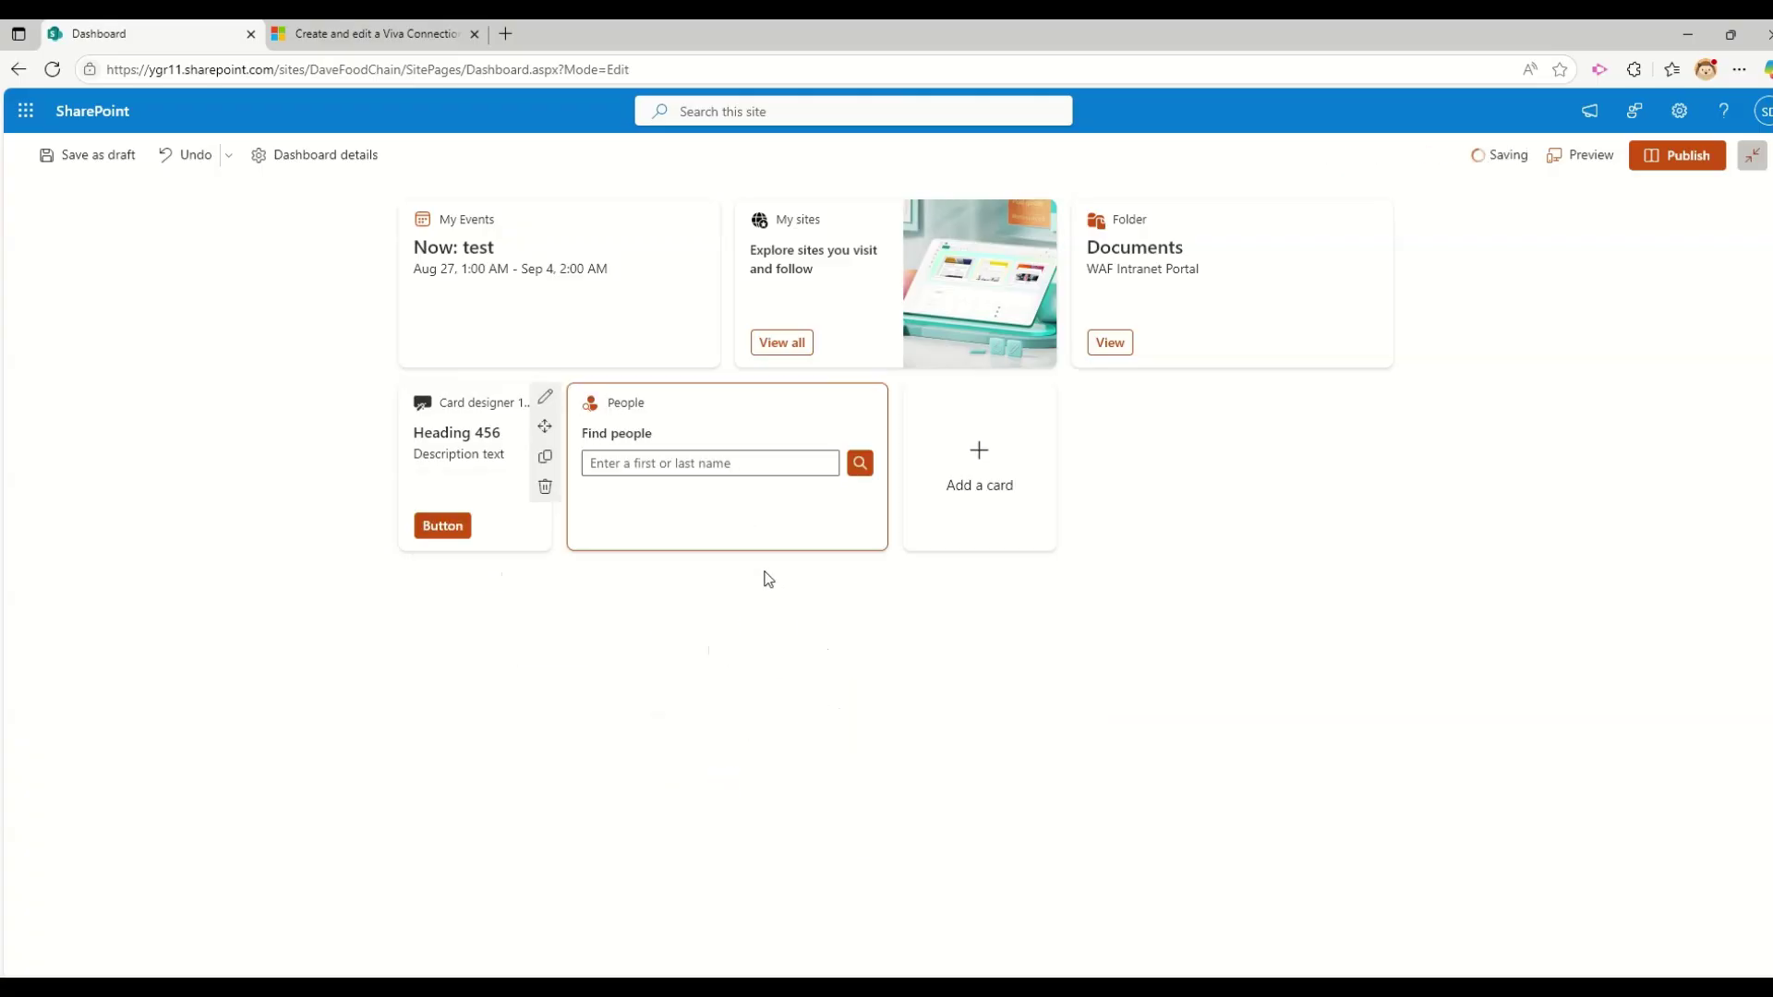
left_click(699, 470)
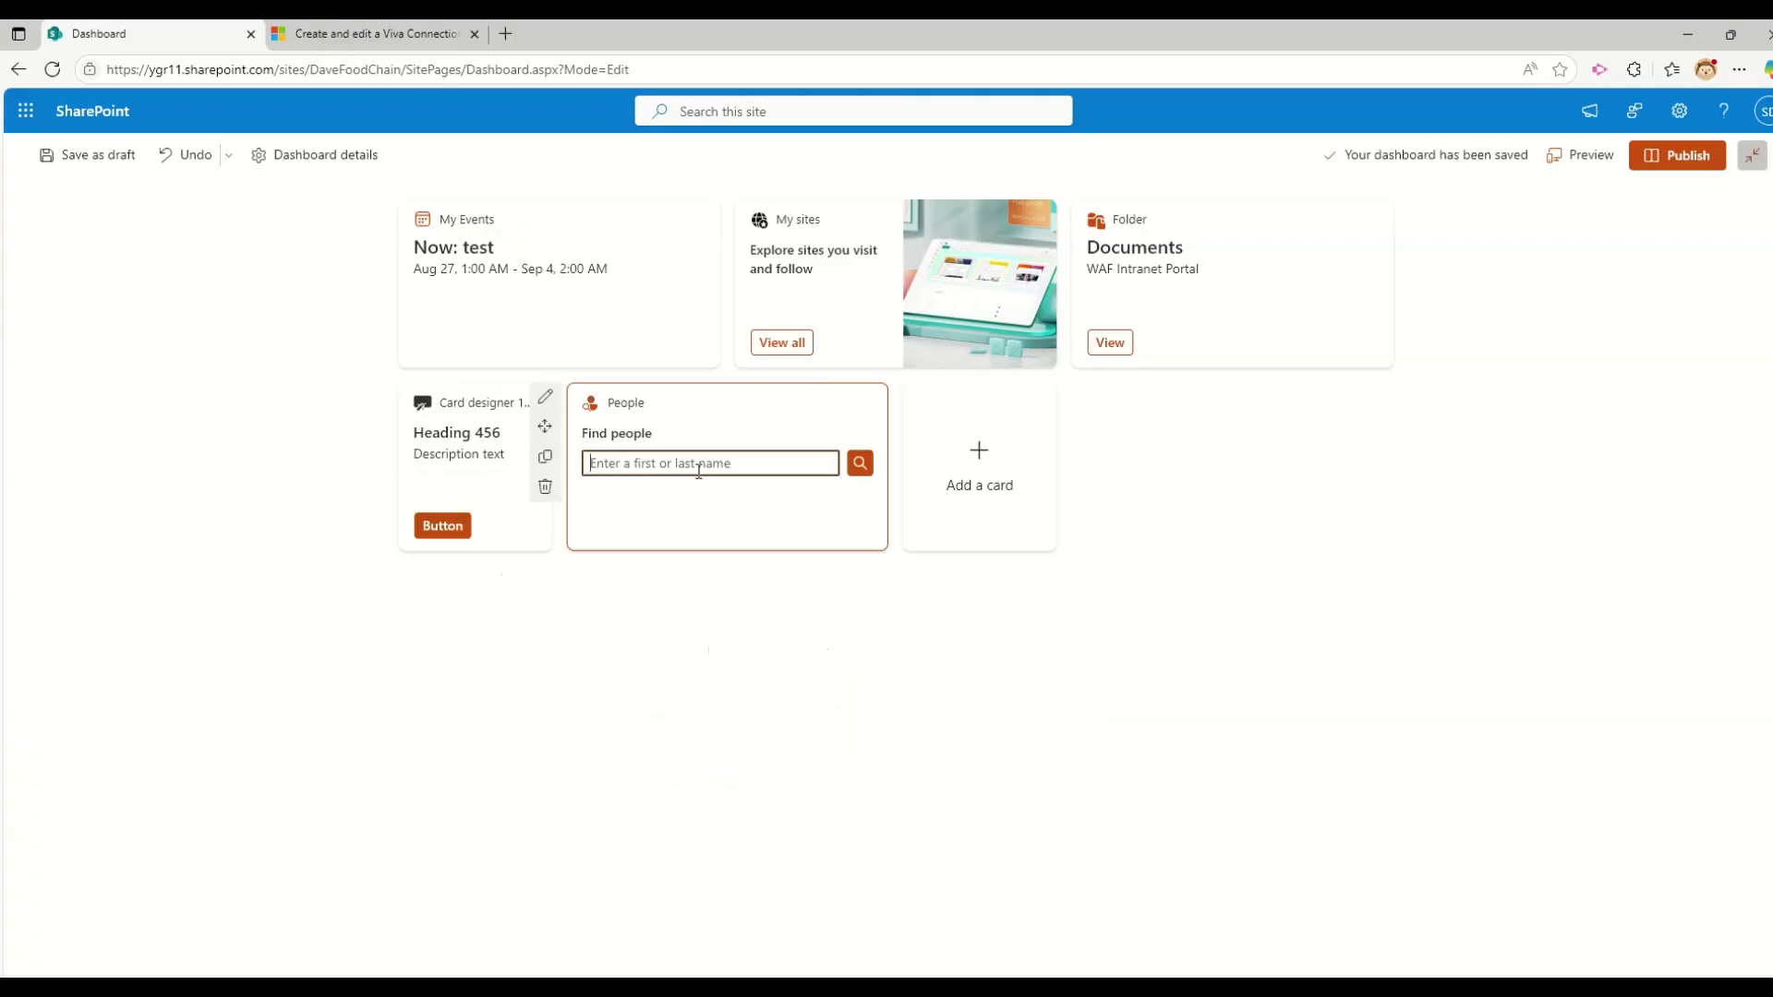
type("huzefa")
left_click(697, 533)
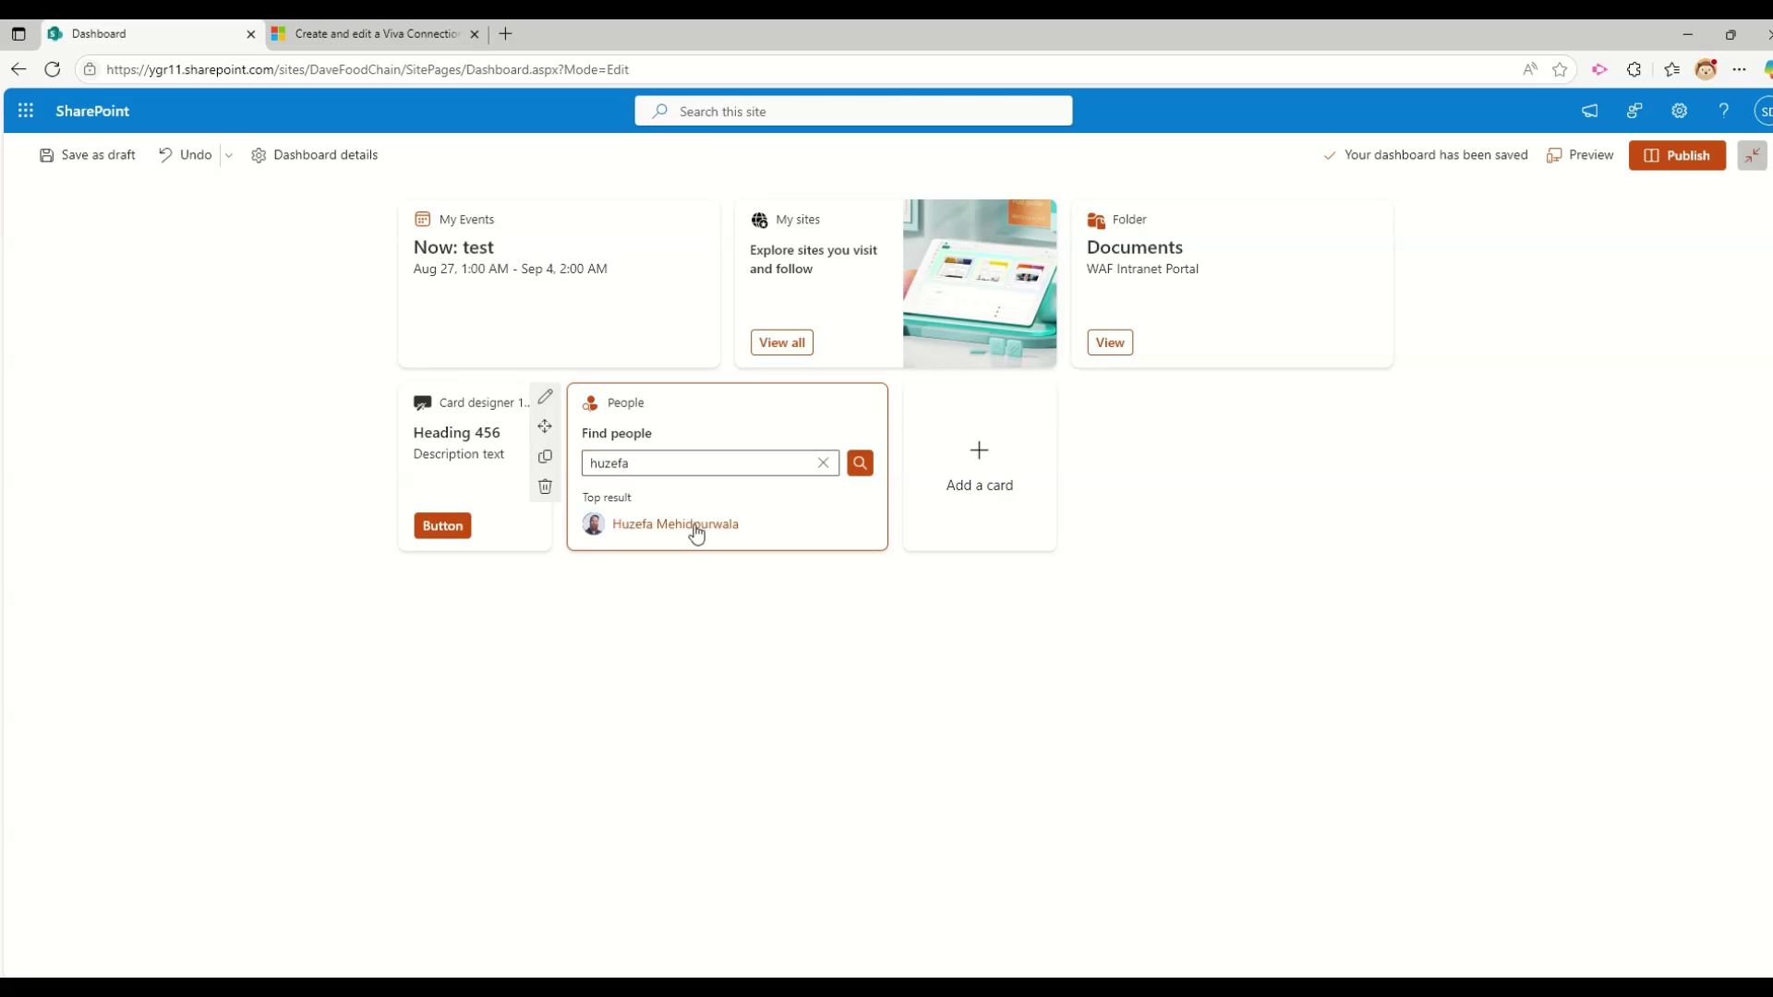
Clear the search, look up a colleague by first name, then clear it again.
left_click(822, 463)
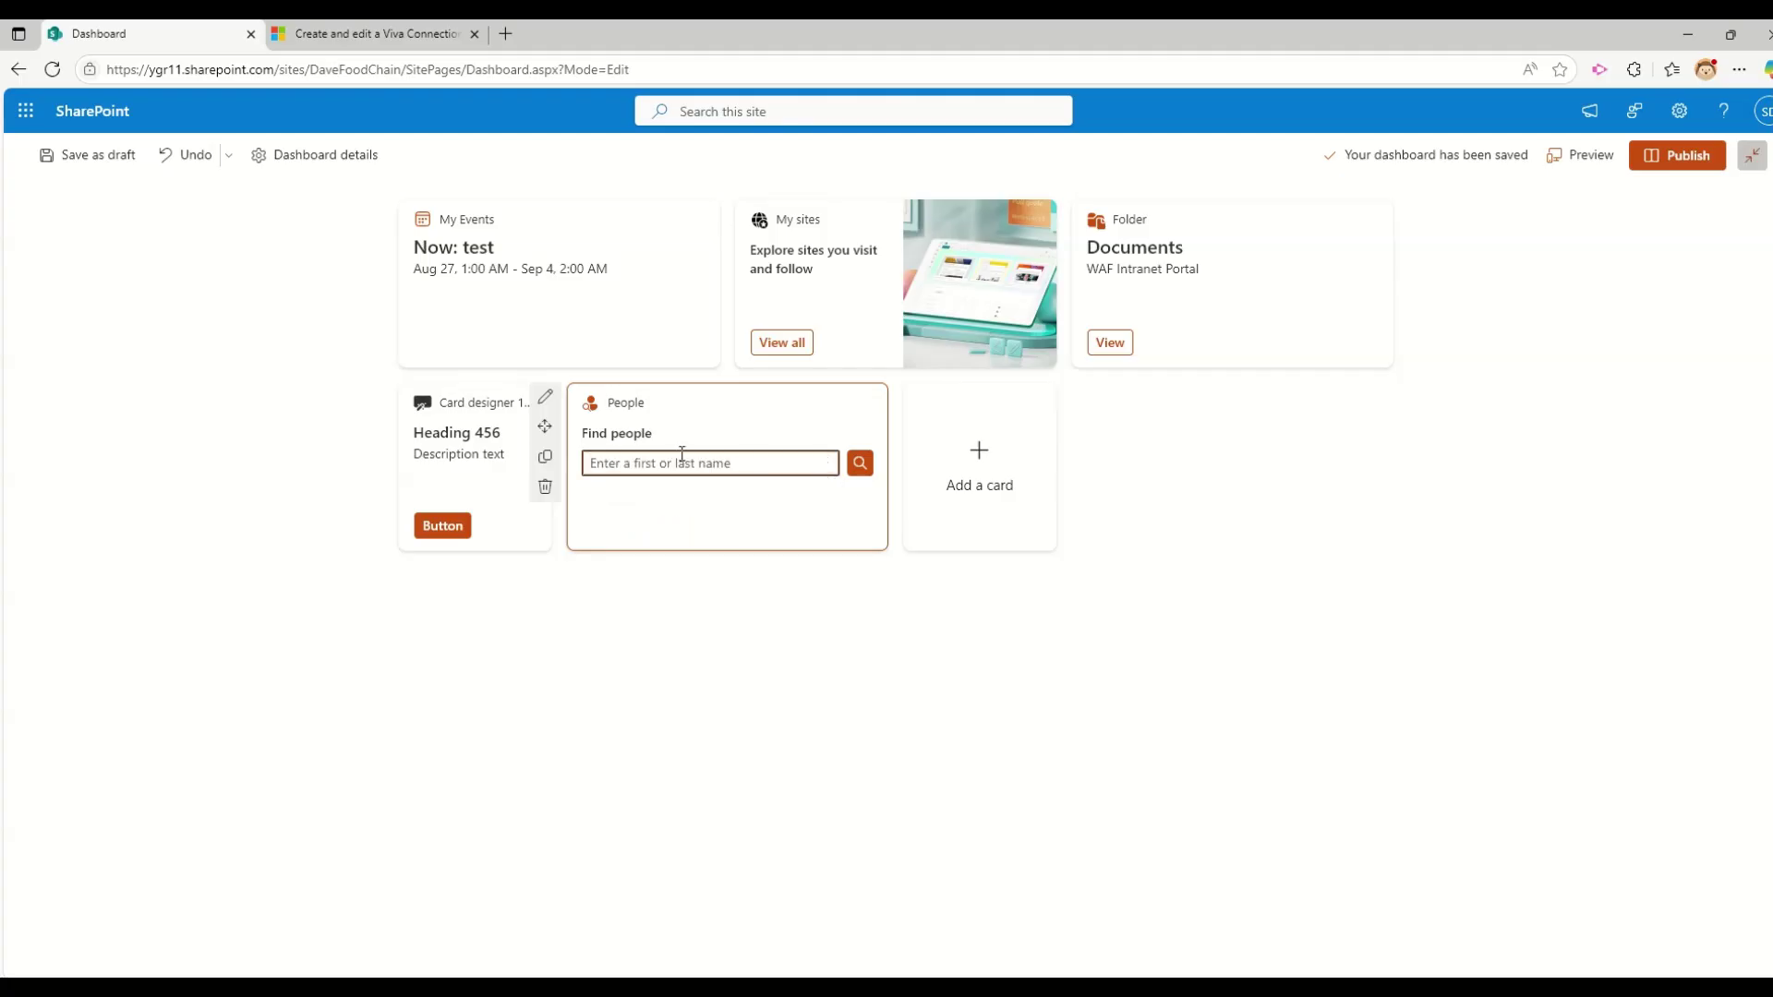
type("huzefa")
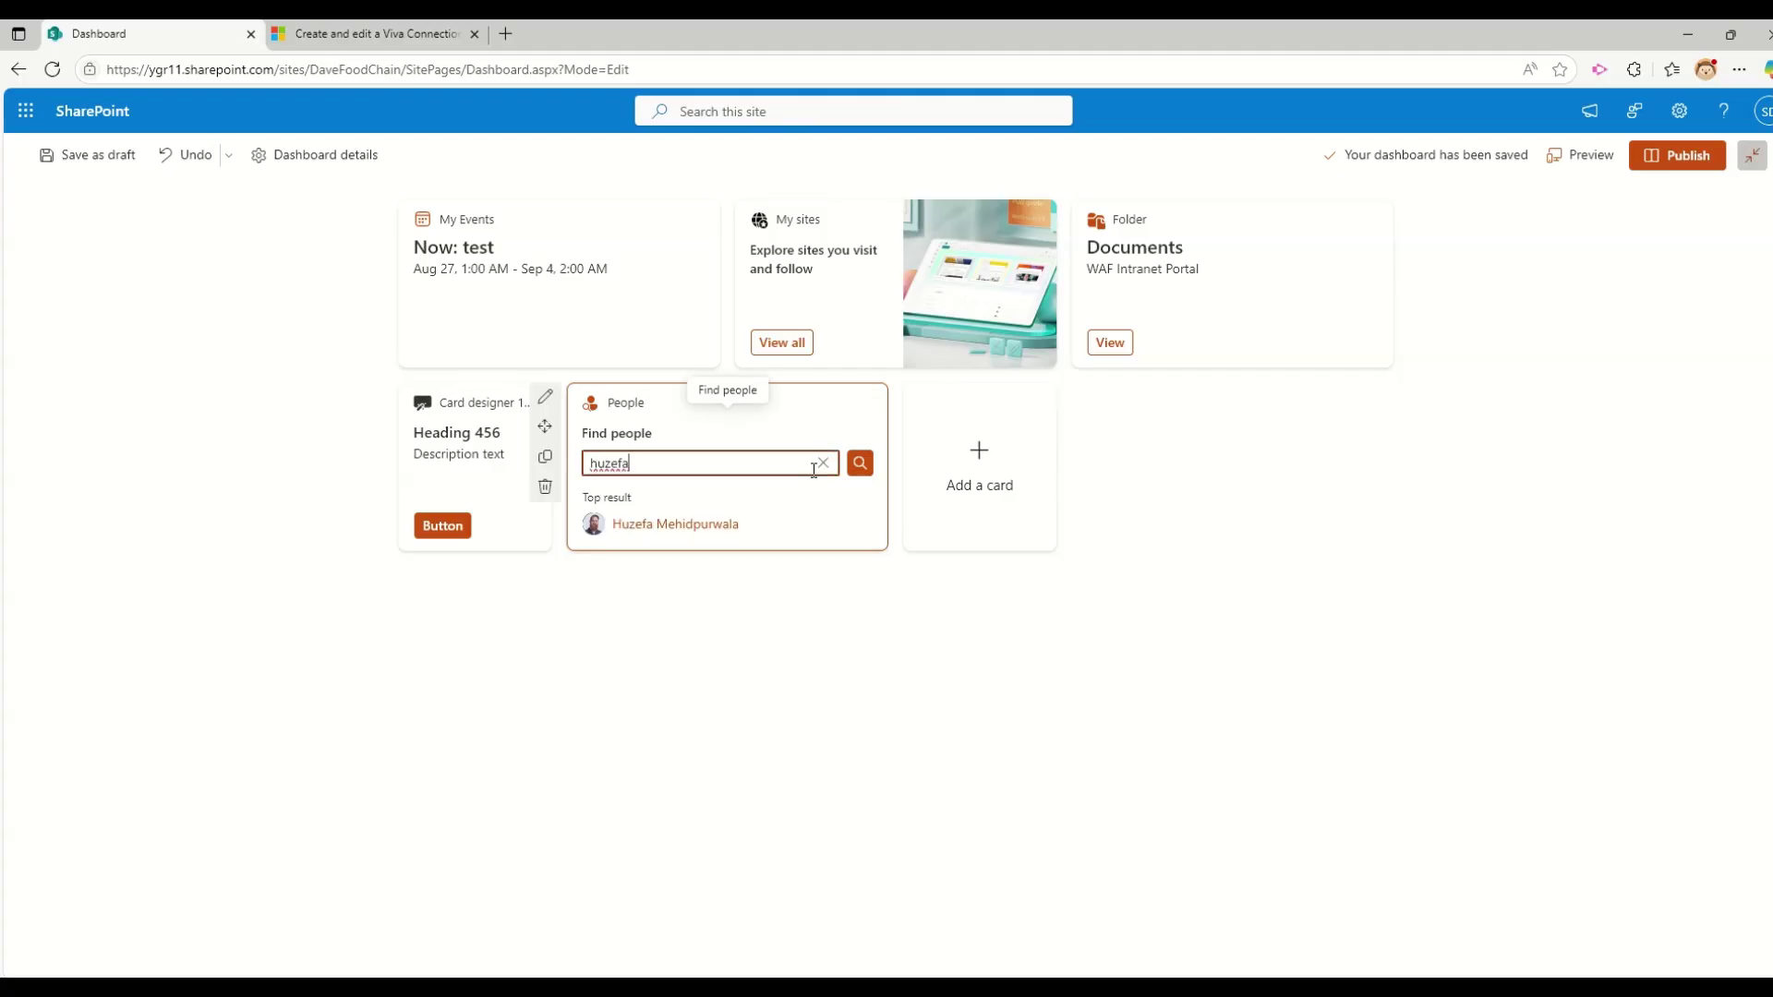
left_click(616, 527)
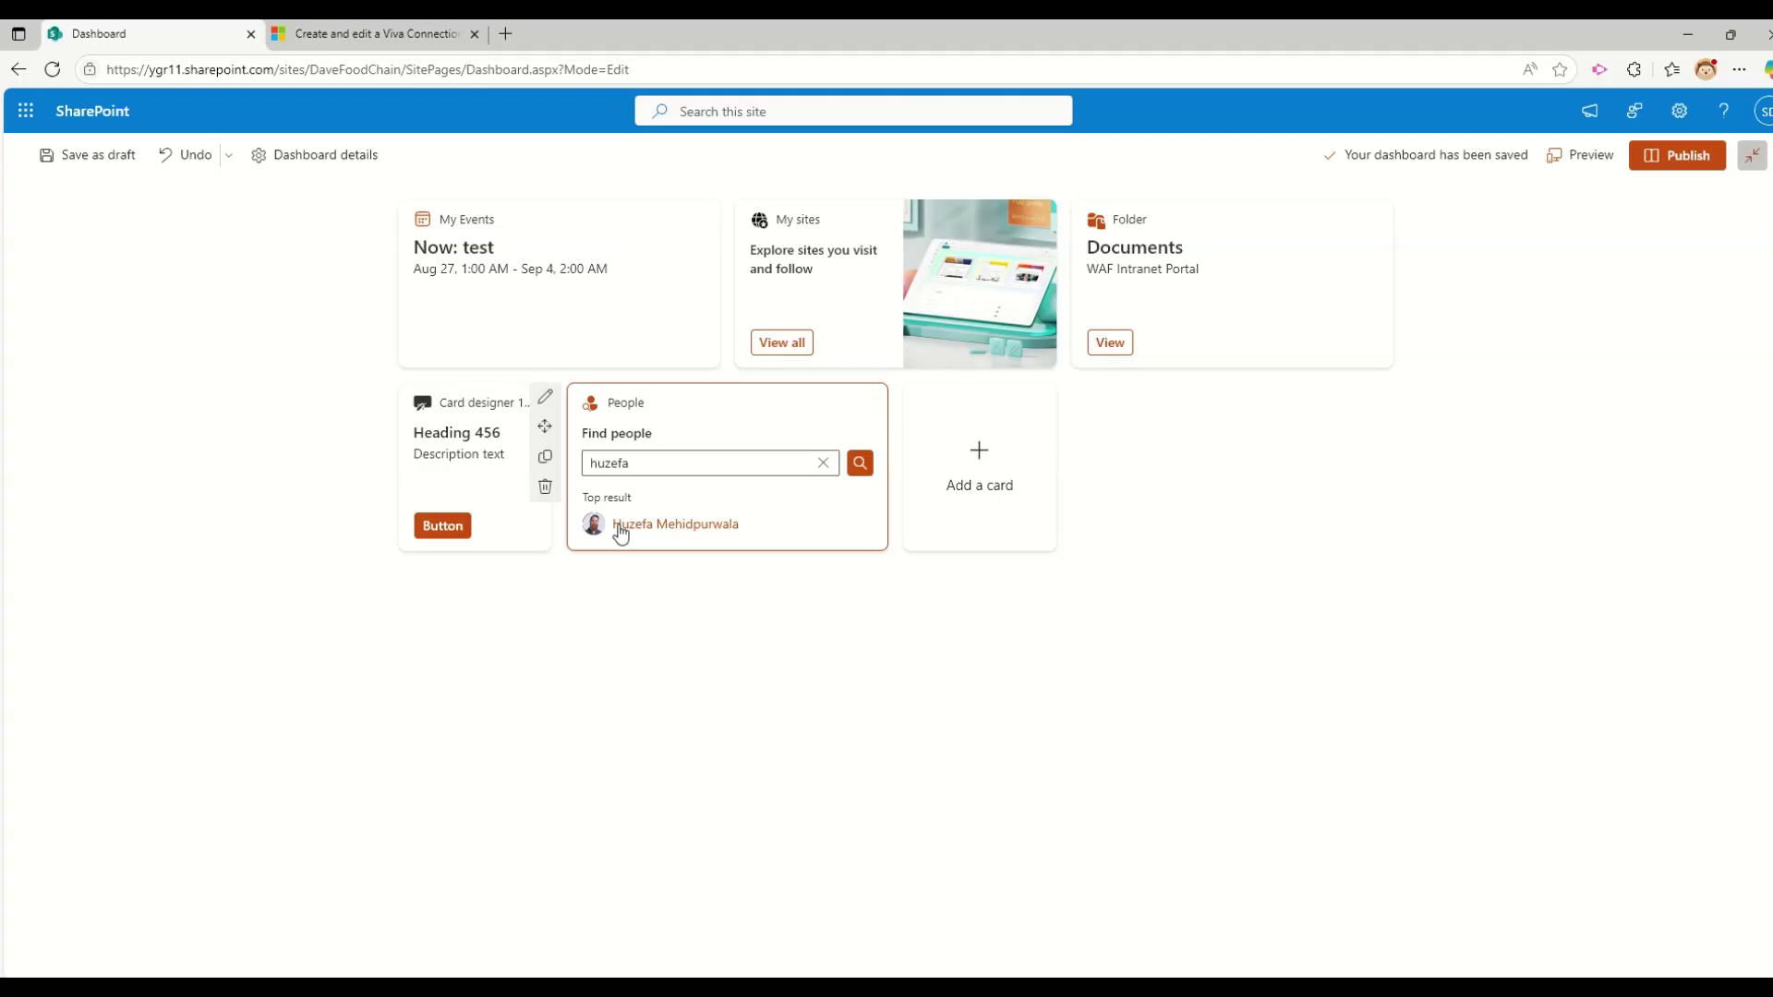
left_click(823, 451)
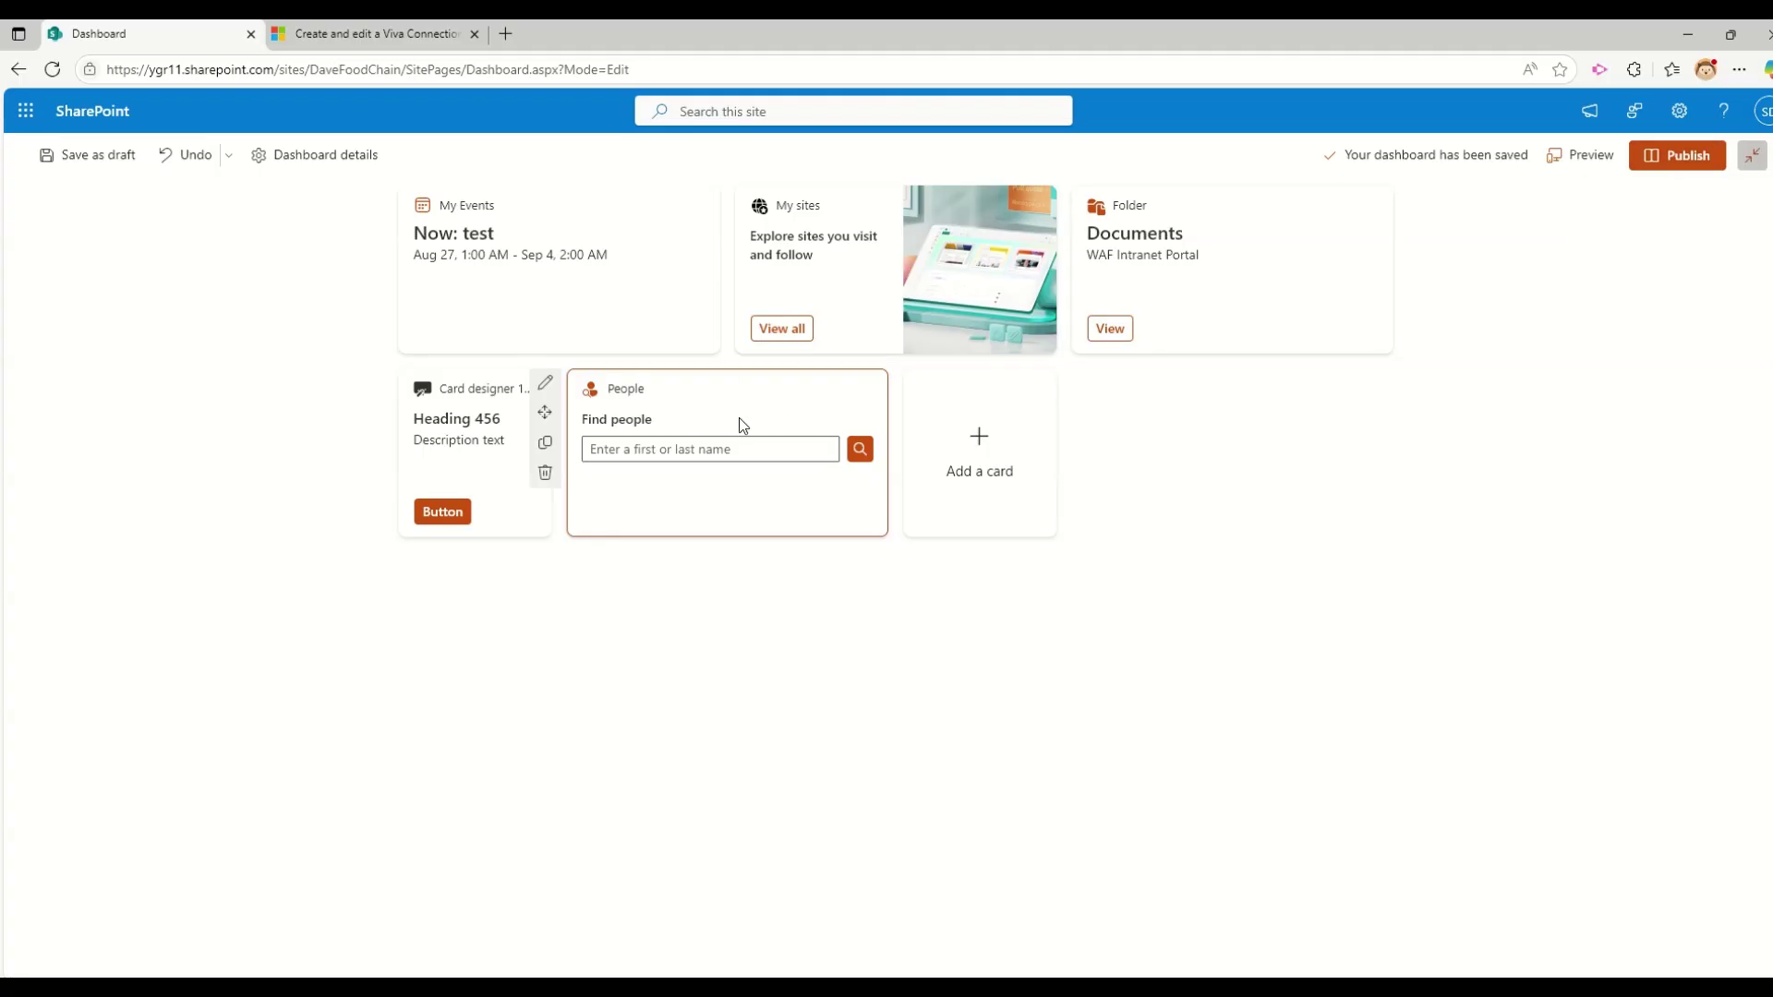
Publish the dashboard with its five cards.
left_click(1662, 162)
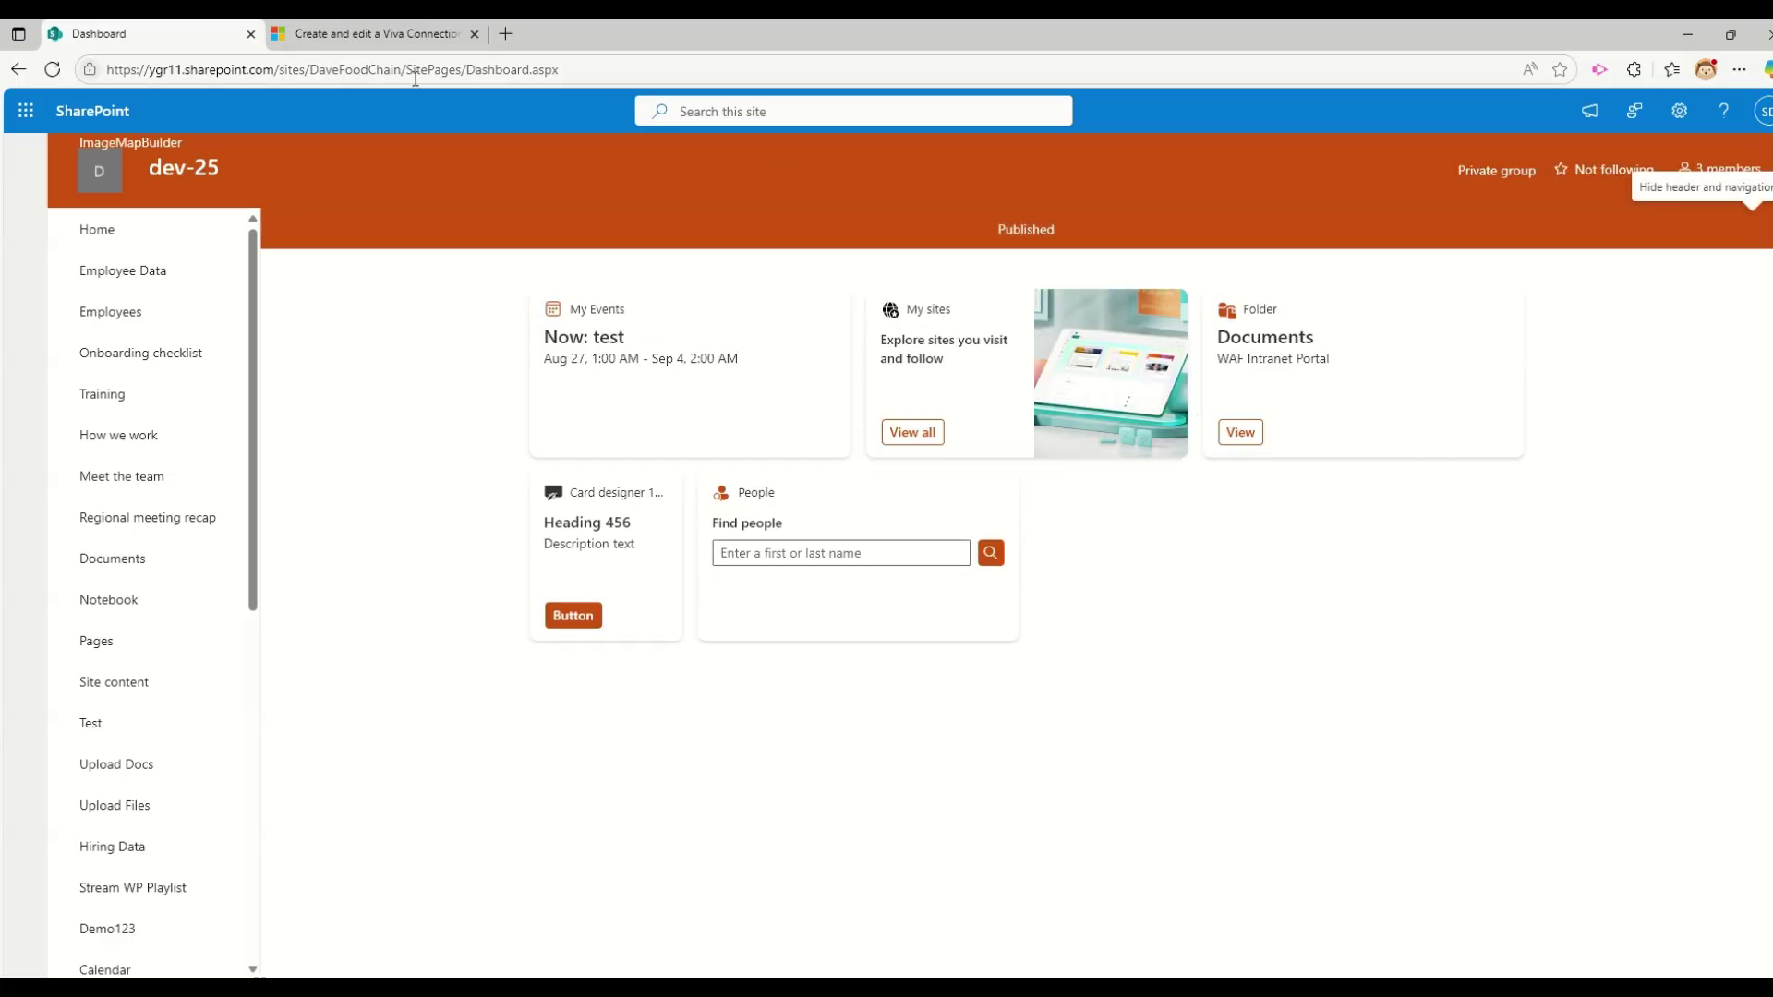
left_click(573, 74)
left_click(612, 73)
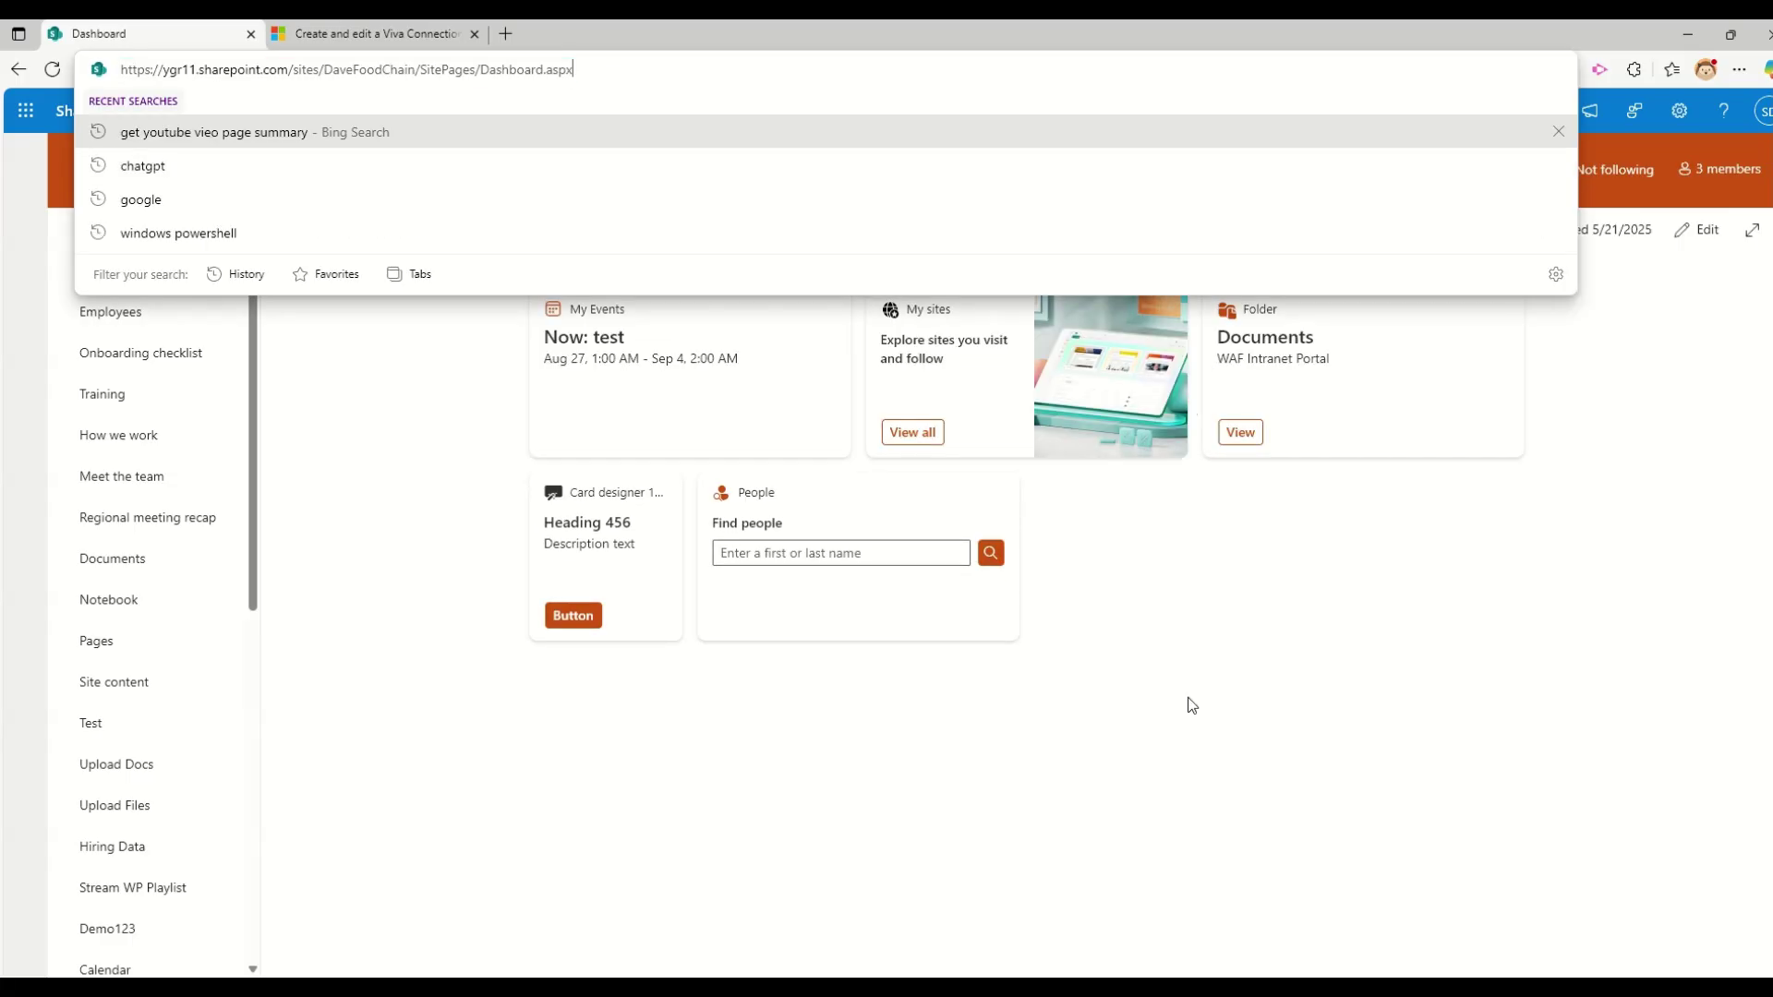
left_click(1215, 674)
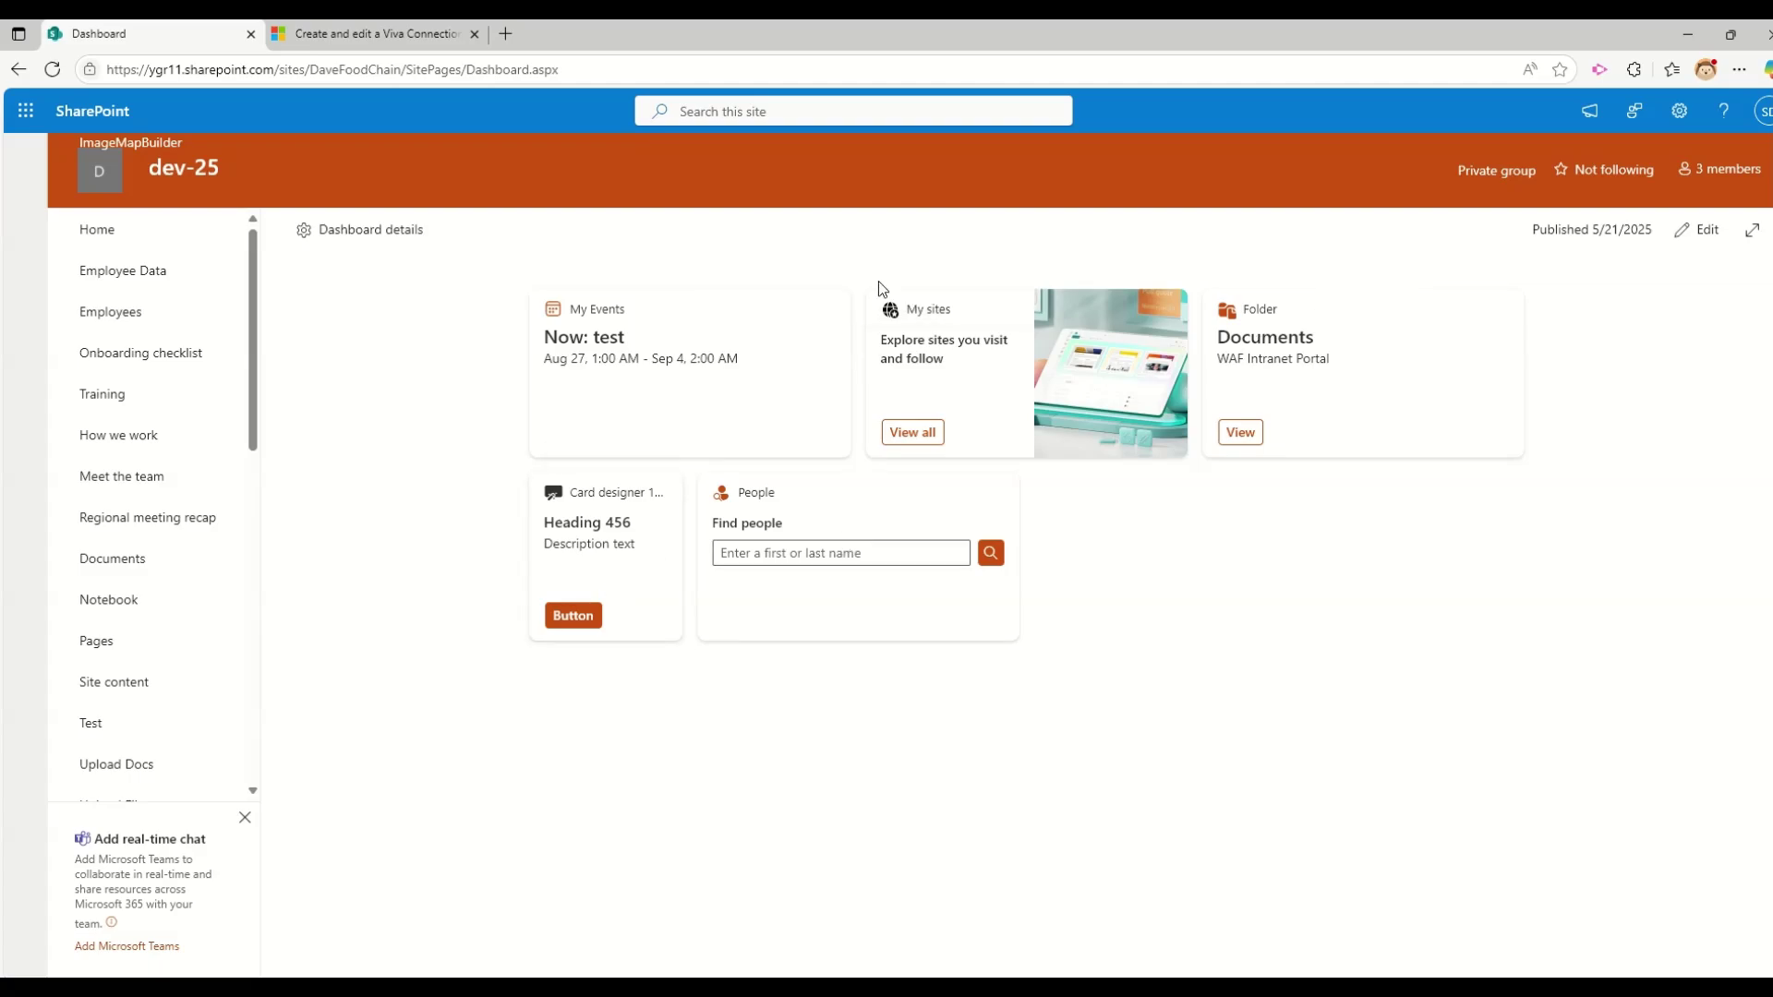
Reopen the published dashboard in edit mode via Settings > Manage dashboard (Preview).
left_click(1678, 117)
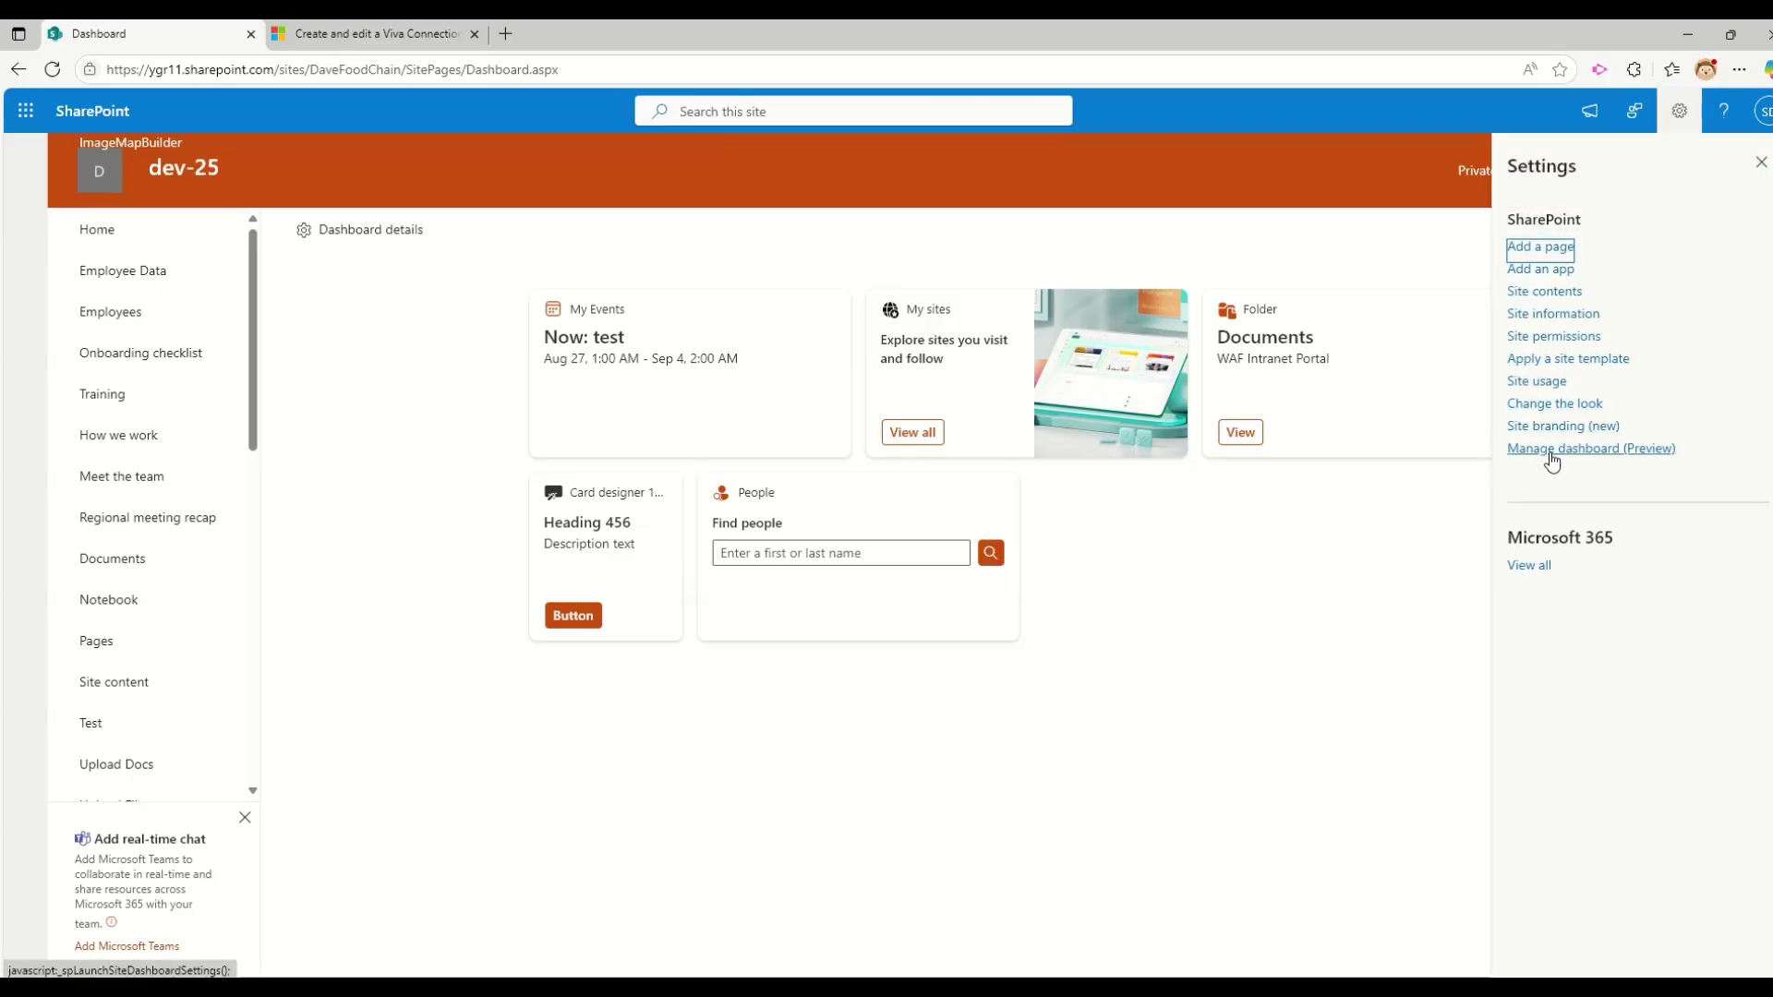
left_click(1551, 453)
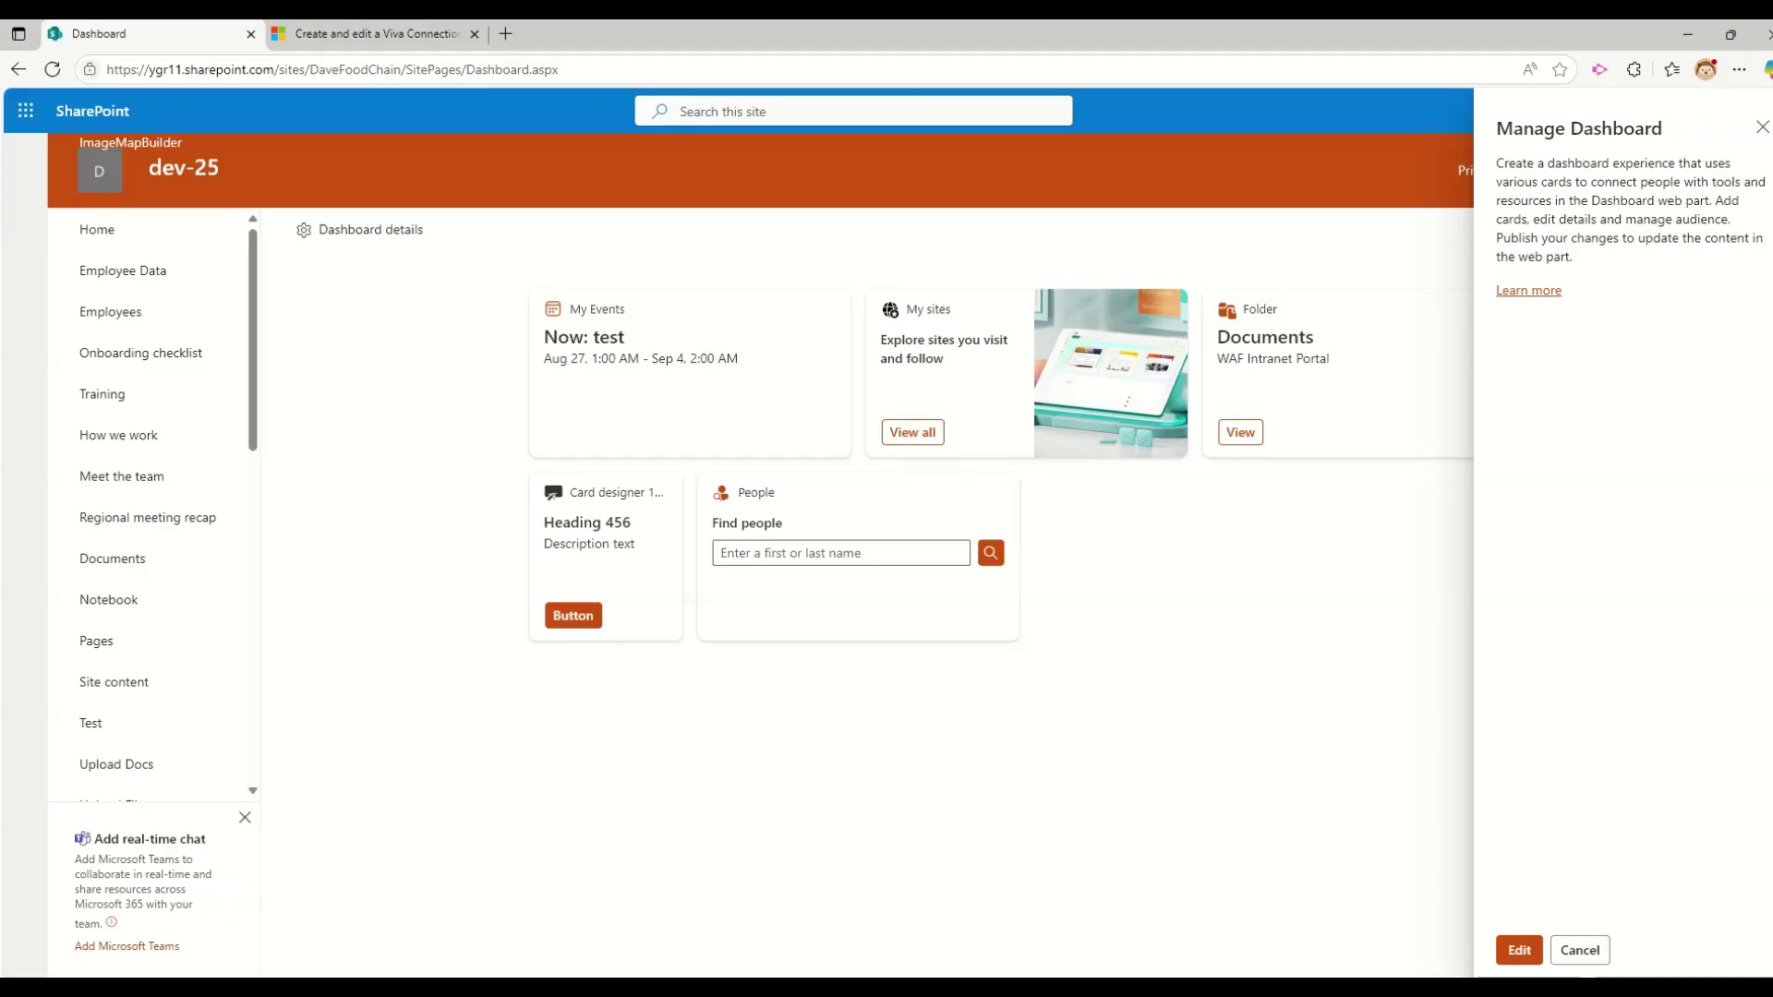
left_click(1519, 951)
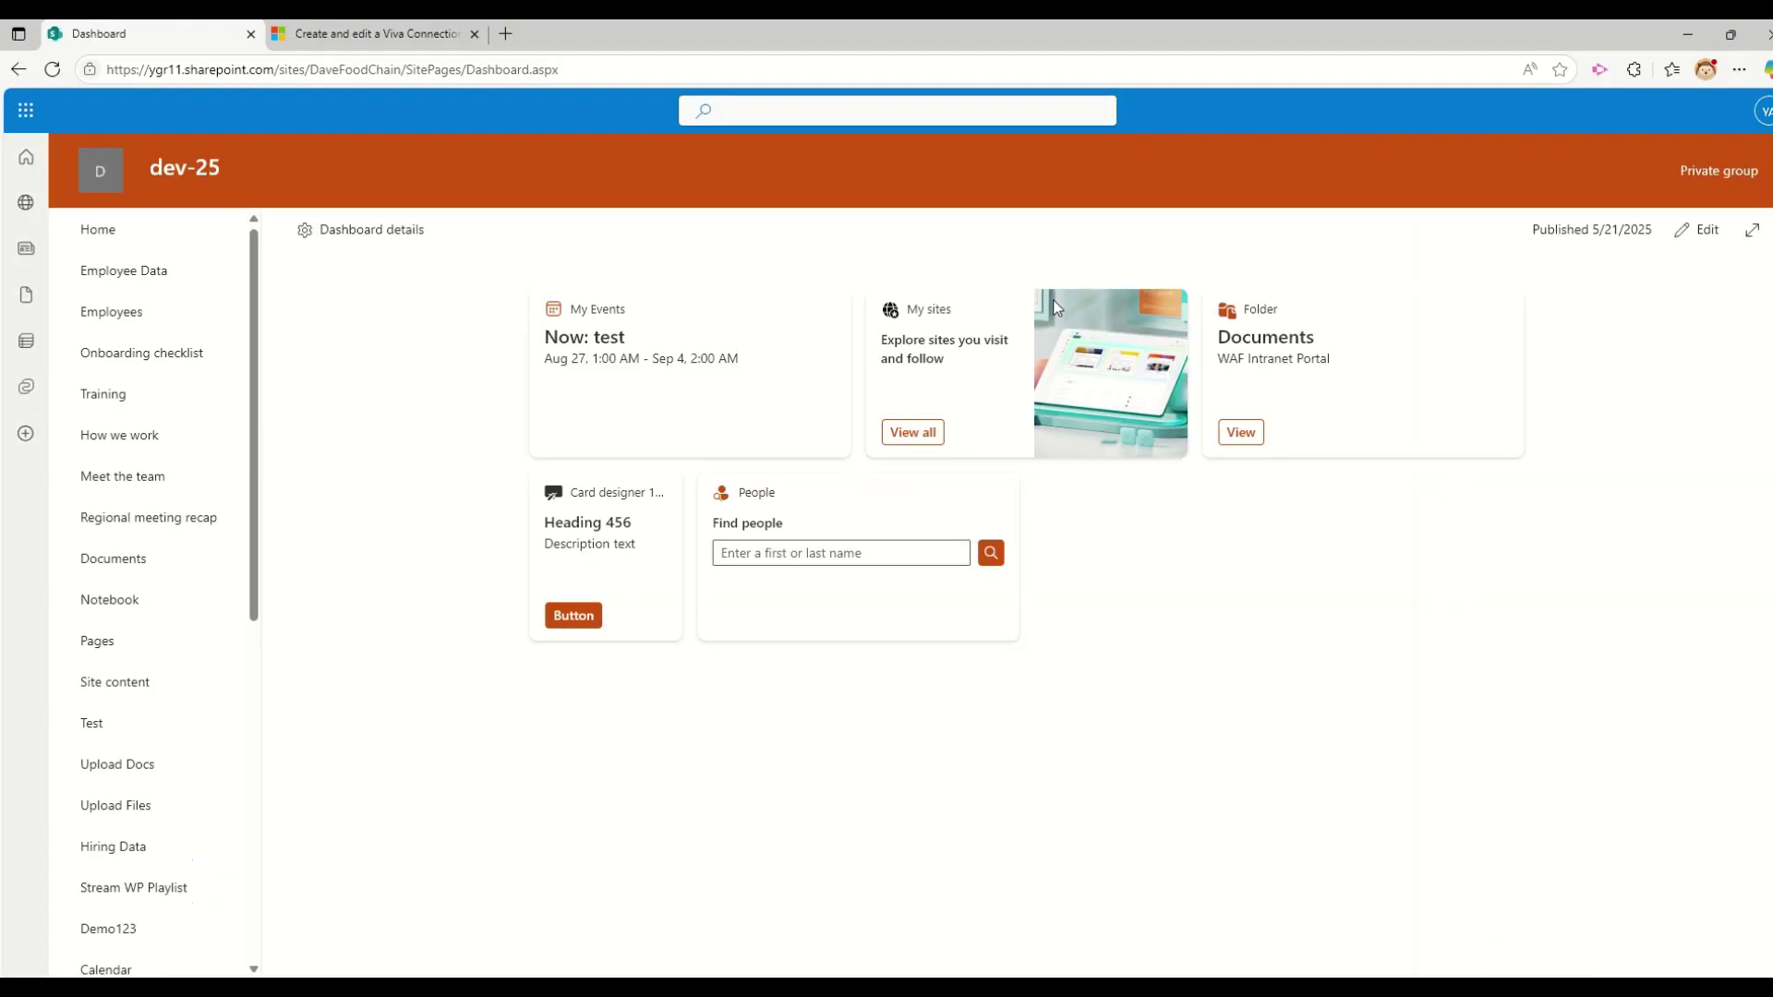
left_click(1699, 230)
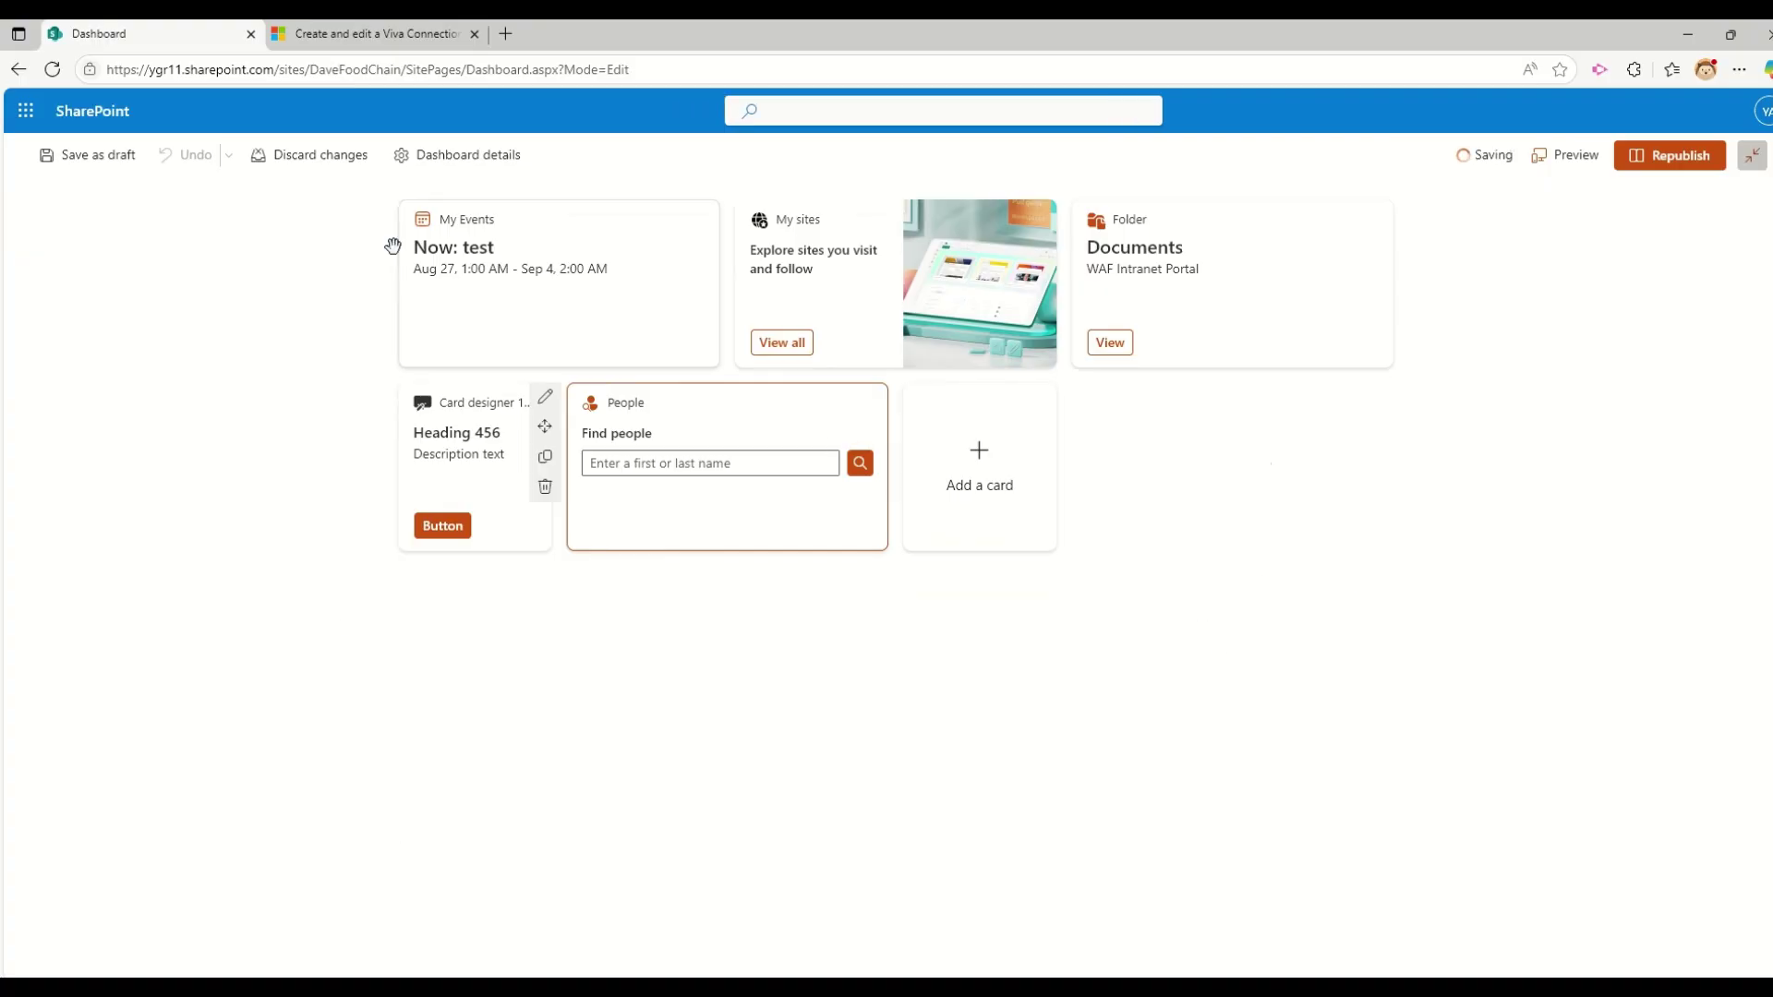
In Dashboard details, replace the thumbnail with the stock glass-skyscraper photo.
left_click(452, 157)
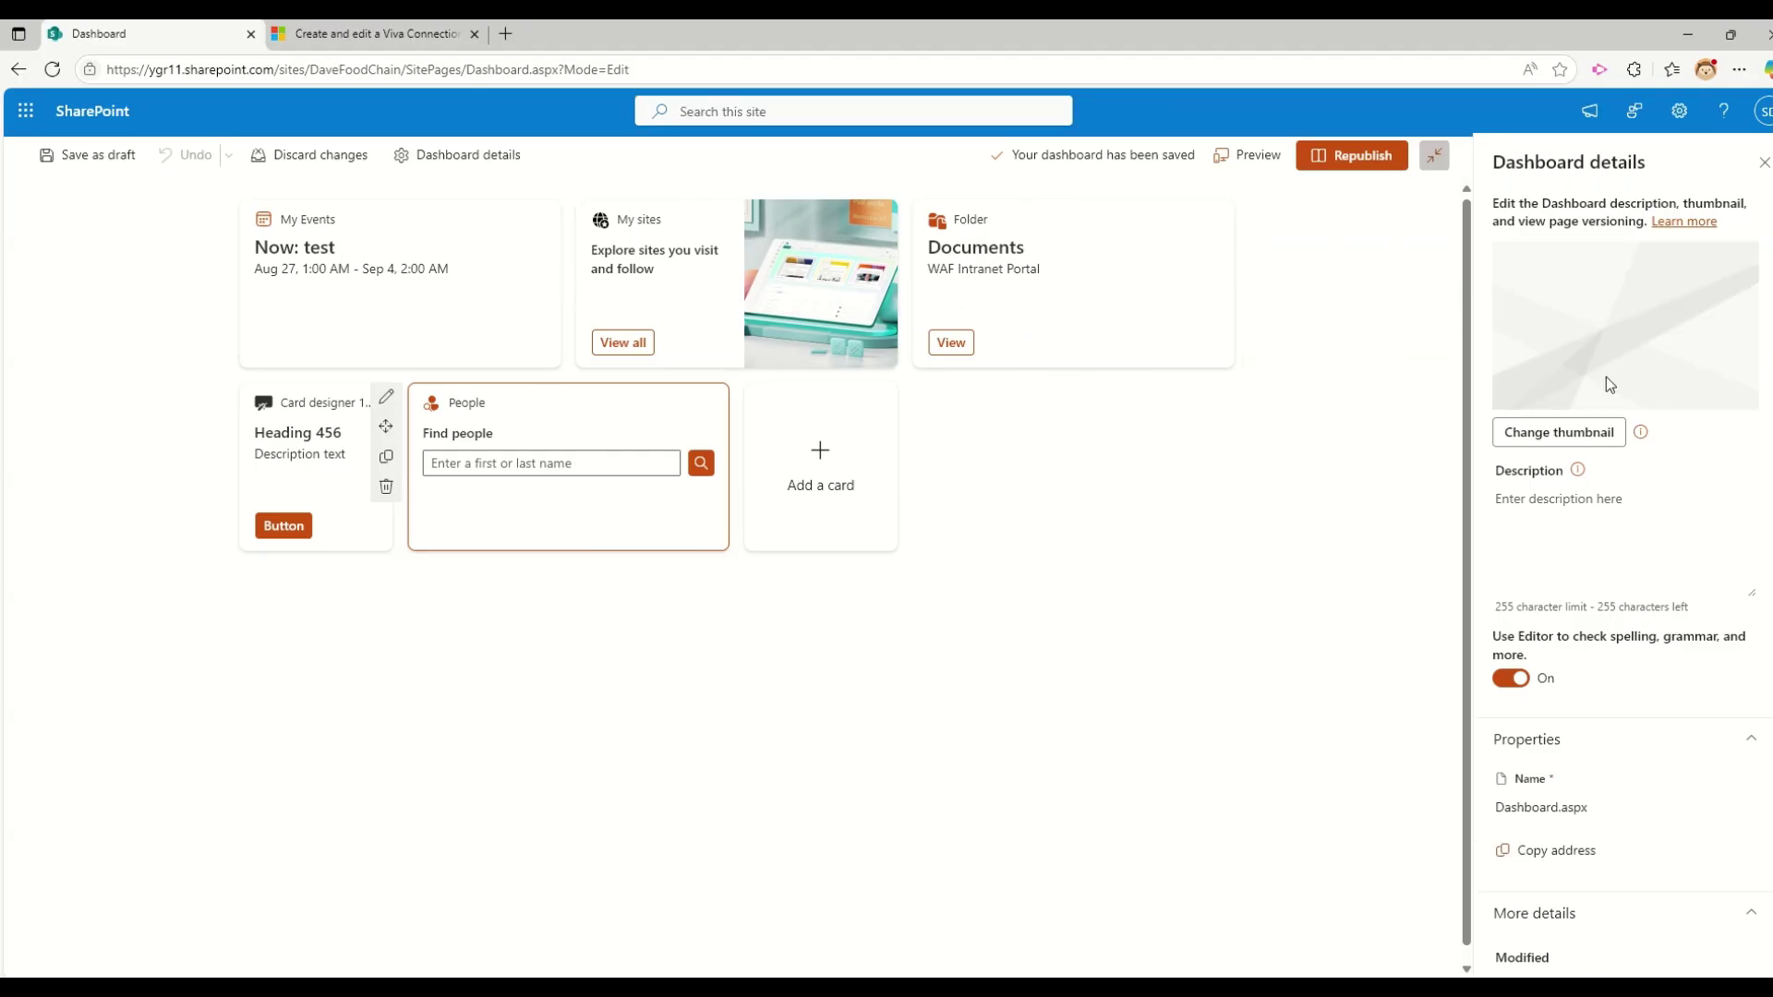
left_click(1574, 441)
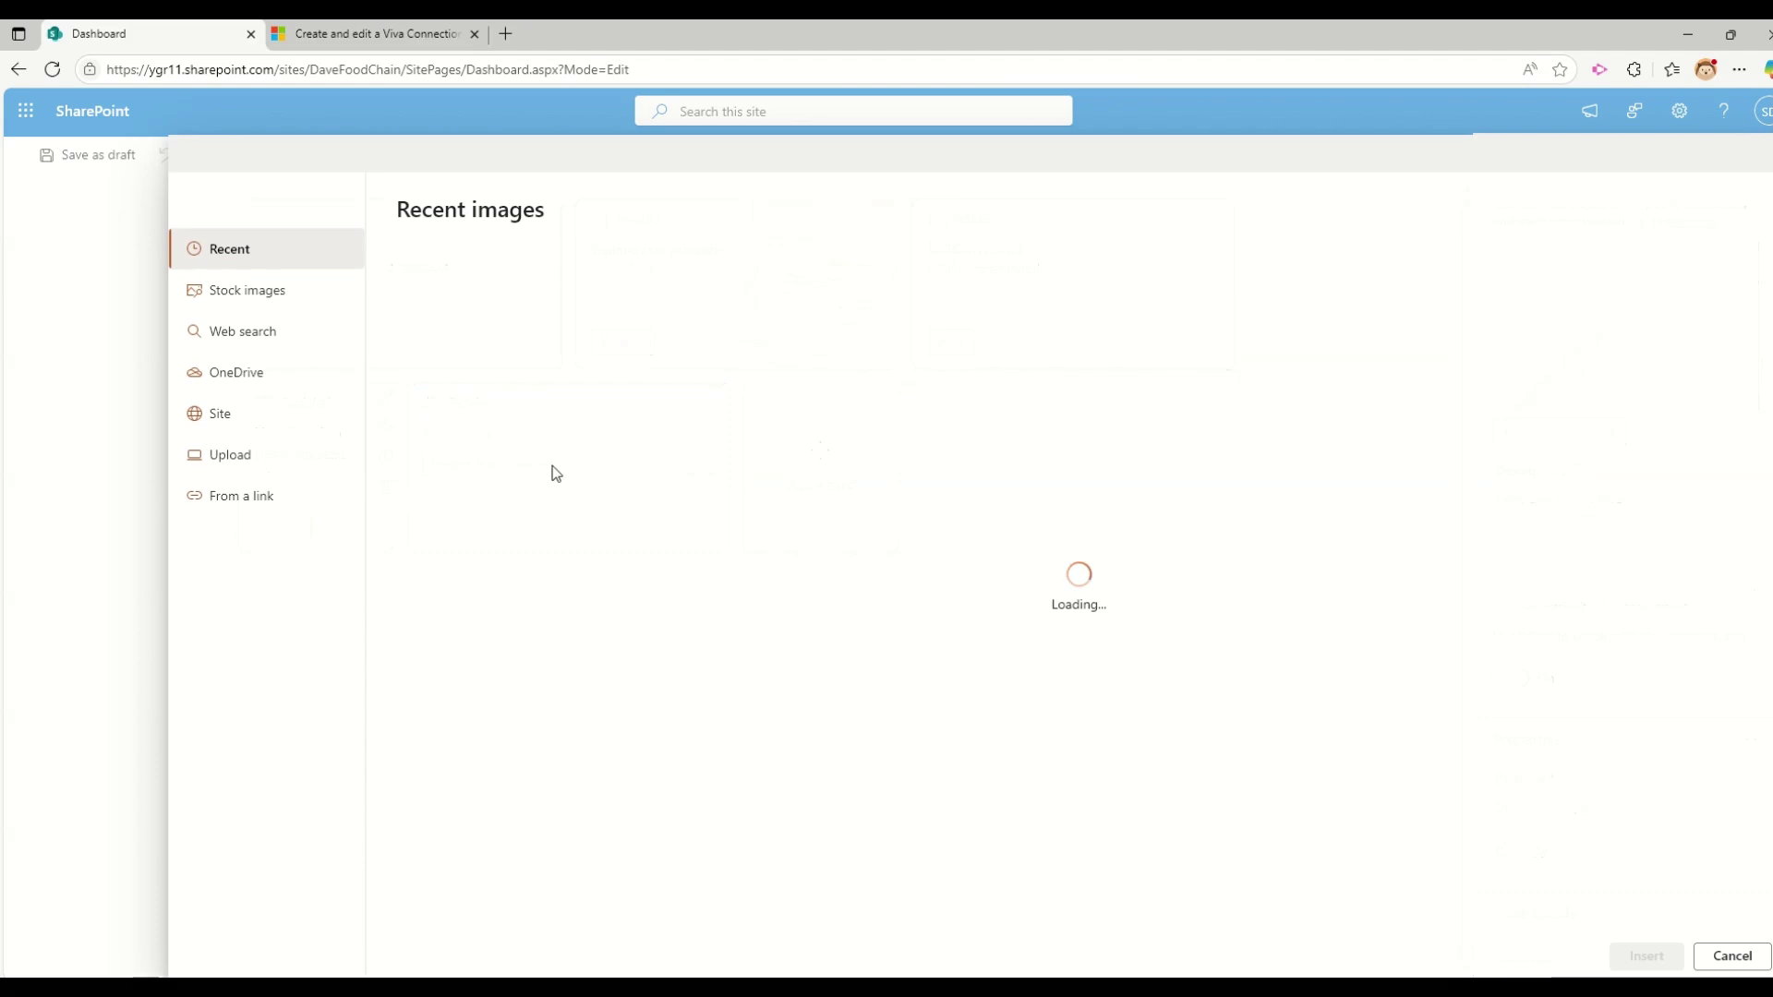
left_click(267, 307)
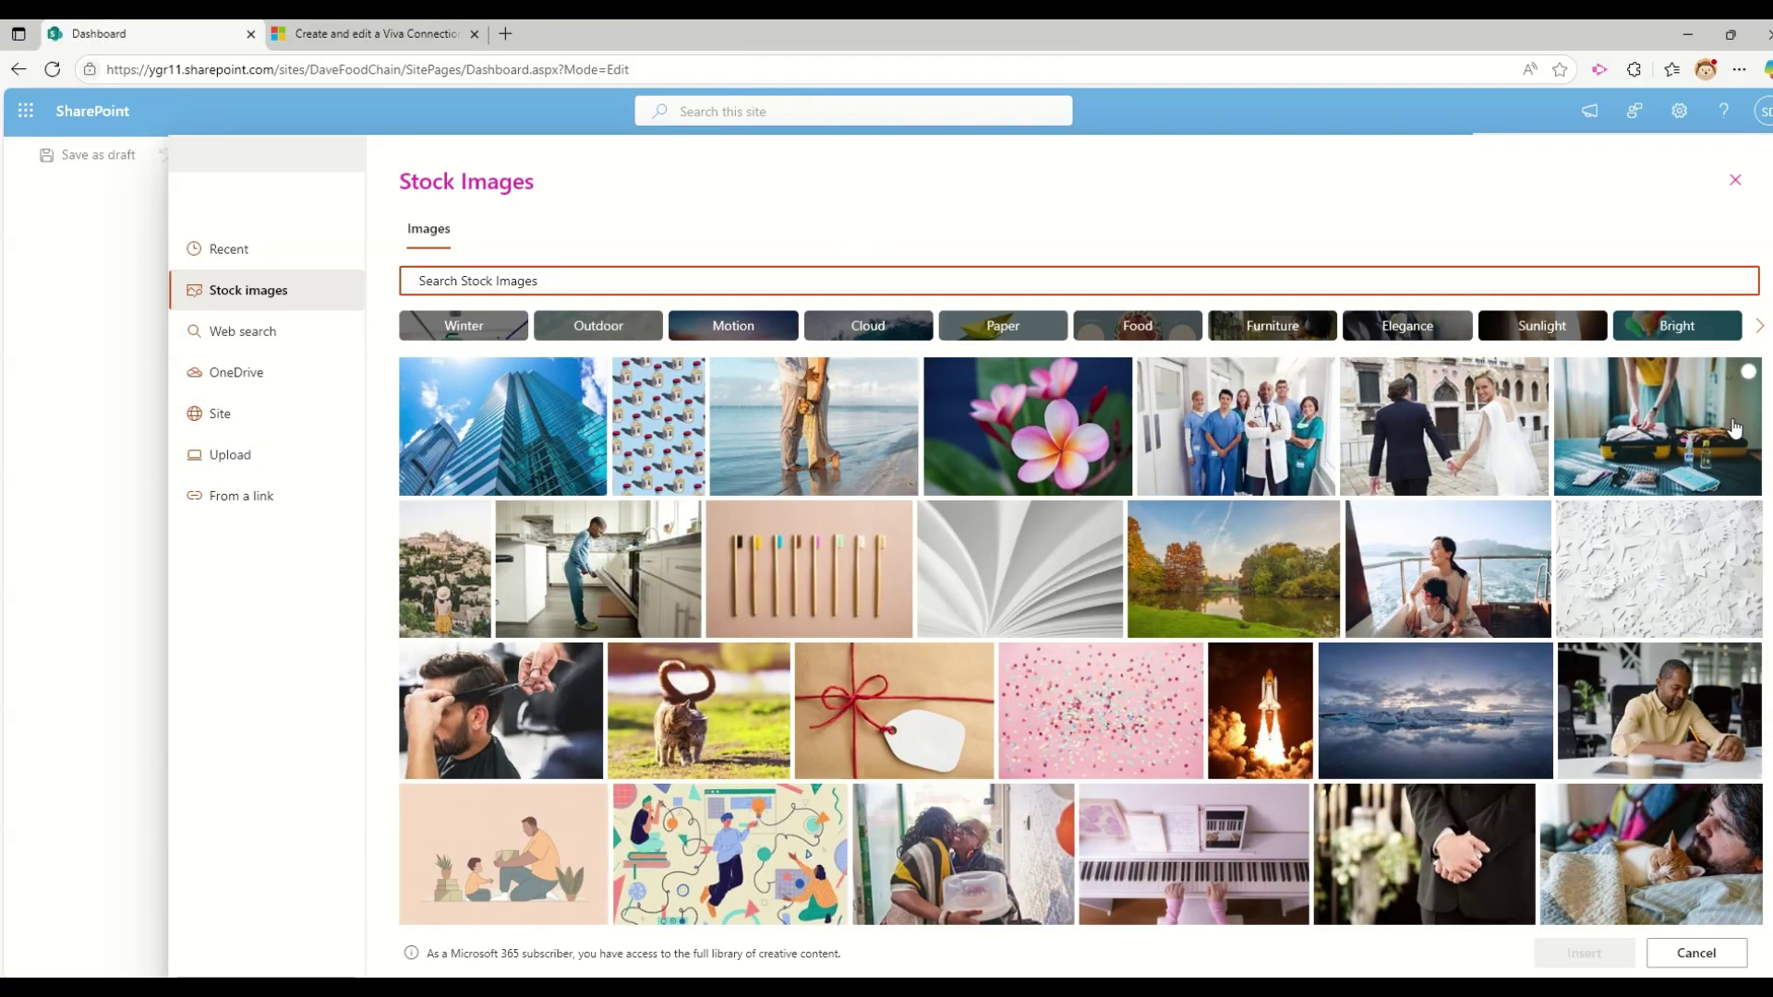
left_click(552, 428)
left_click(1585, 953)
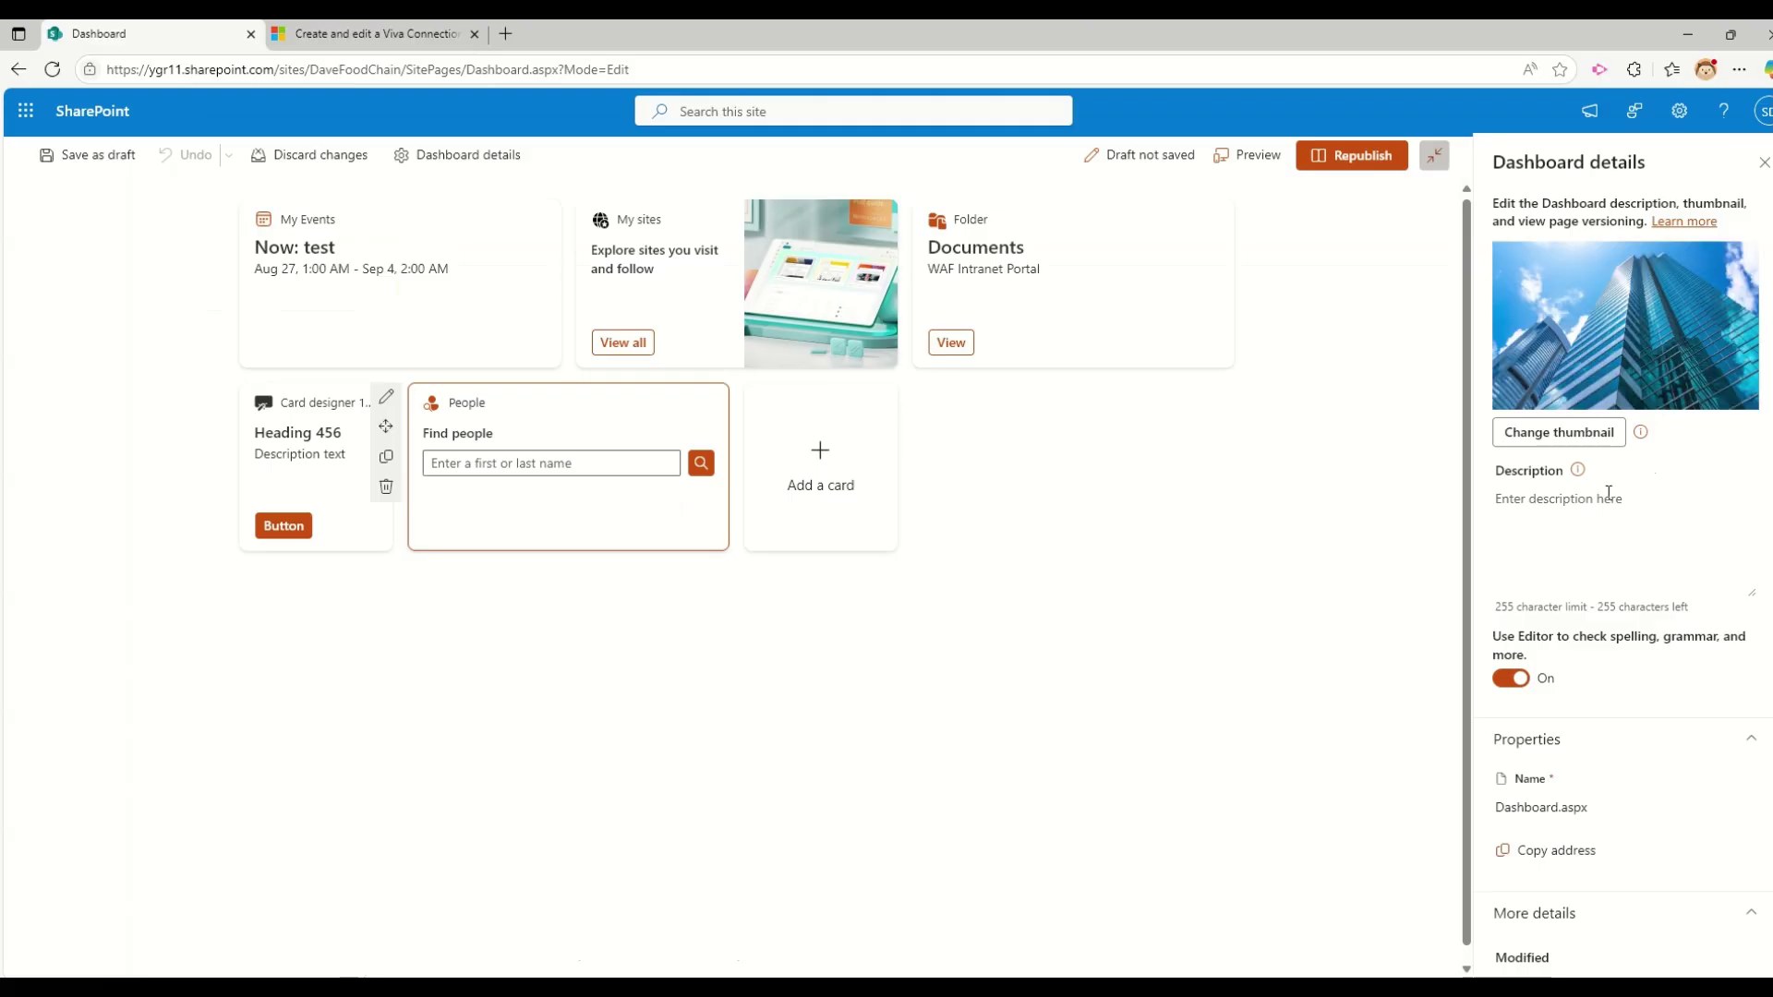
Type the description and remove 'first' so it reads 'This is a dashboard for this site.'.
type("This i")
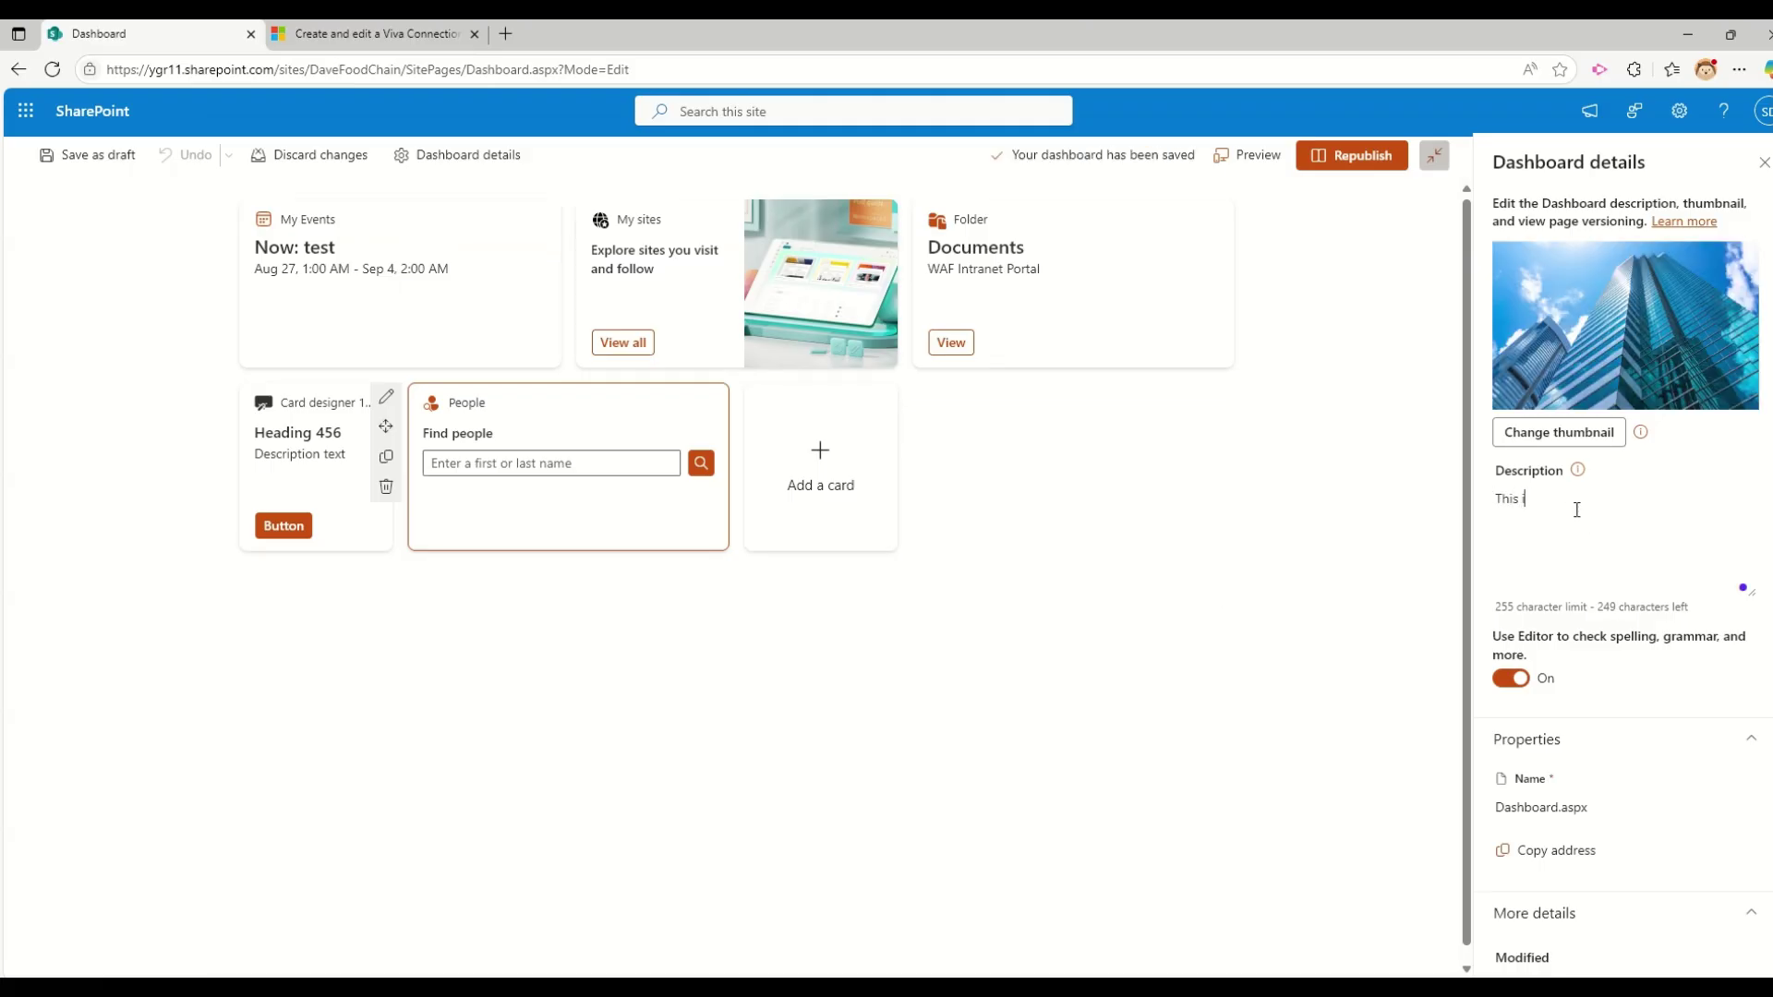
type("s a first da")
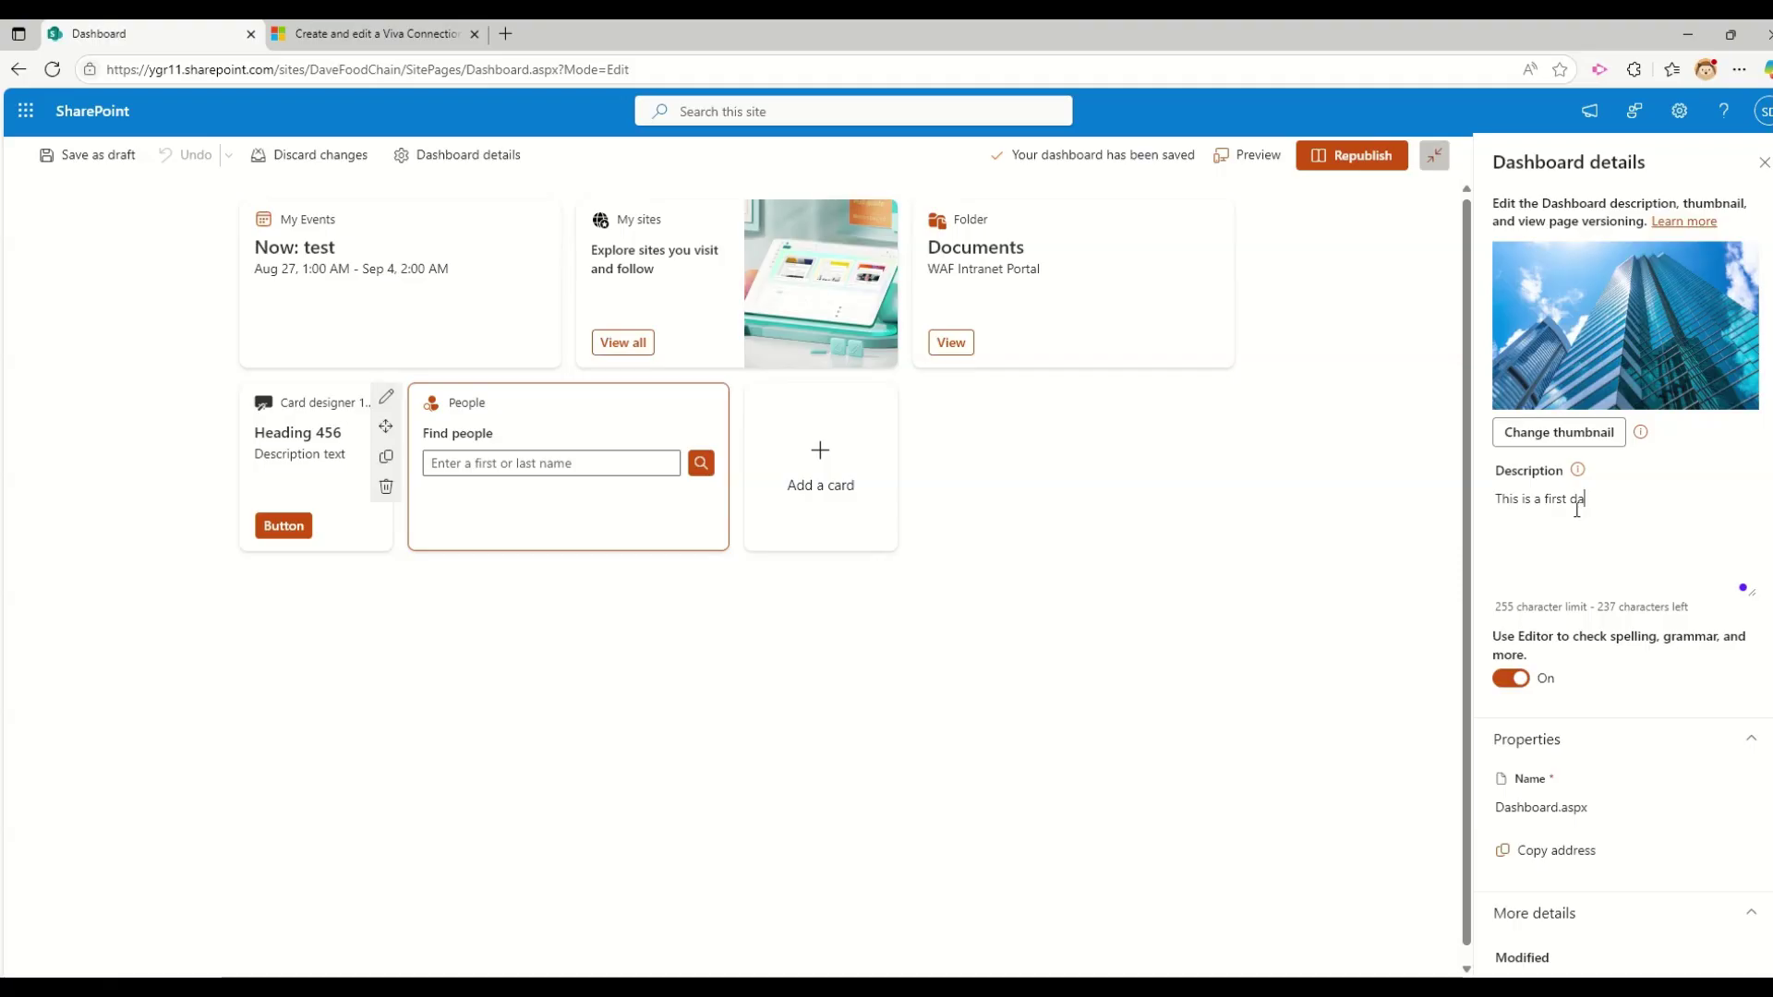
type("shboard for ")
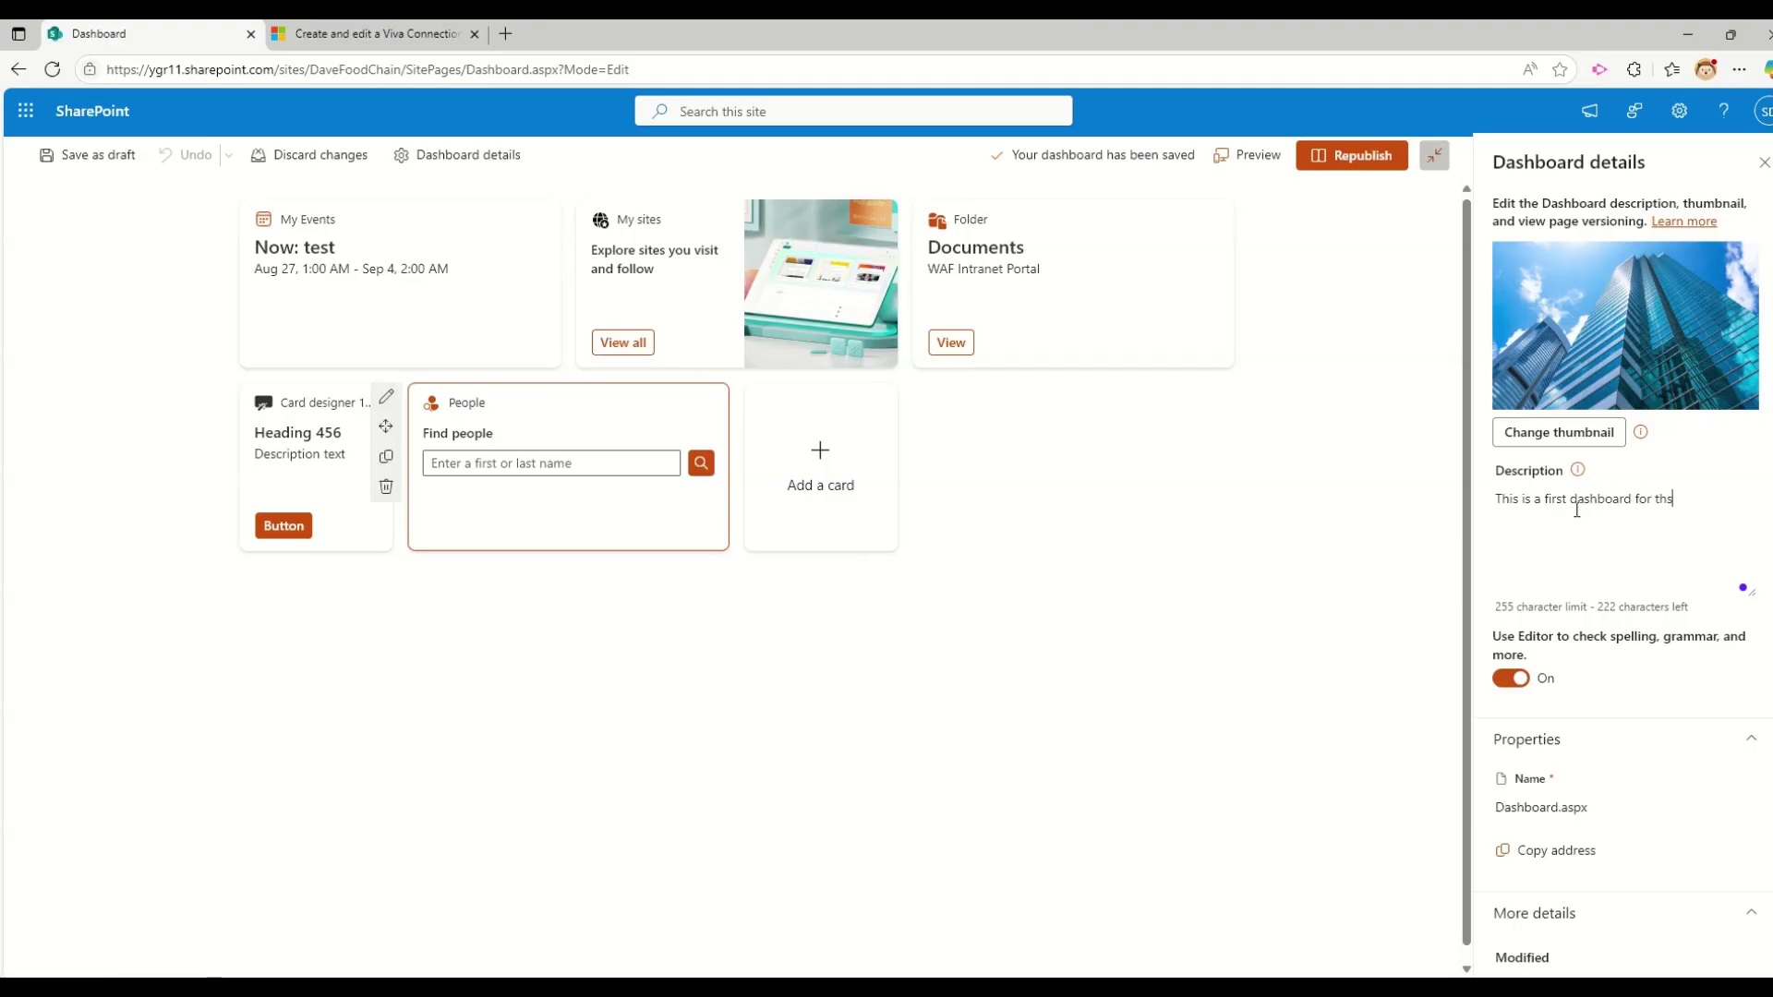
type("this site.")
double_click(1558, 499)
key("BackSpace")
scroll(1570, 615, "down", 1)
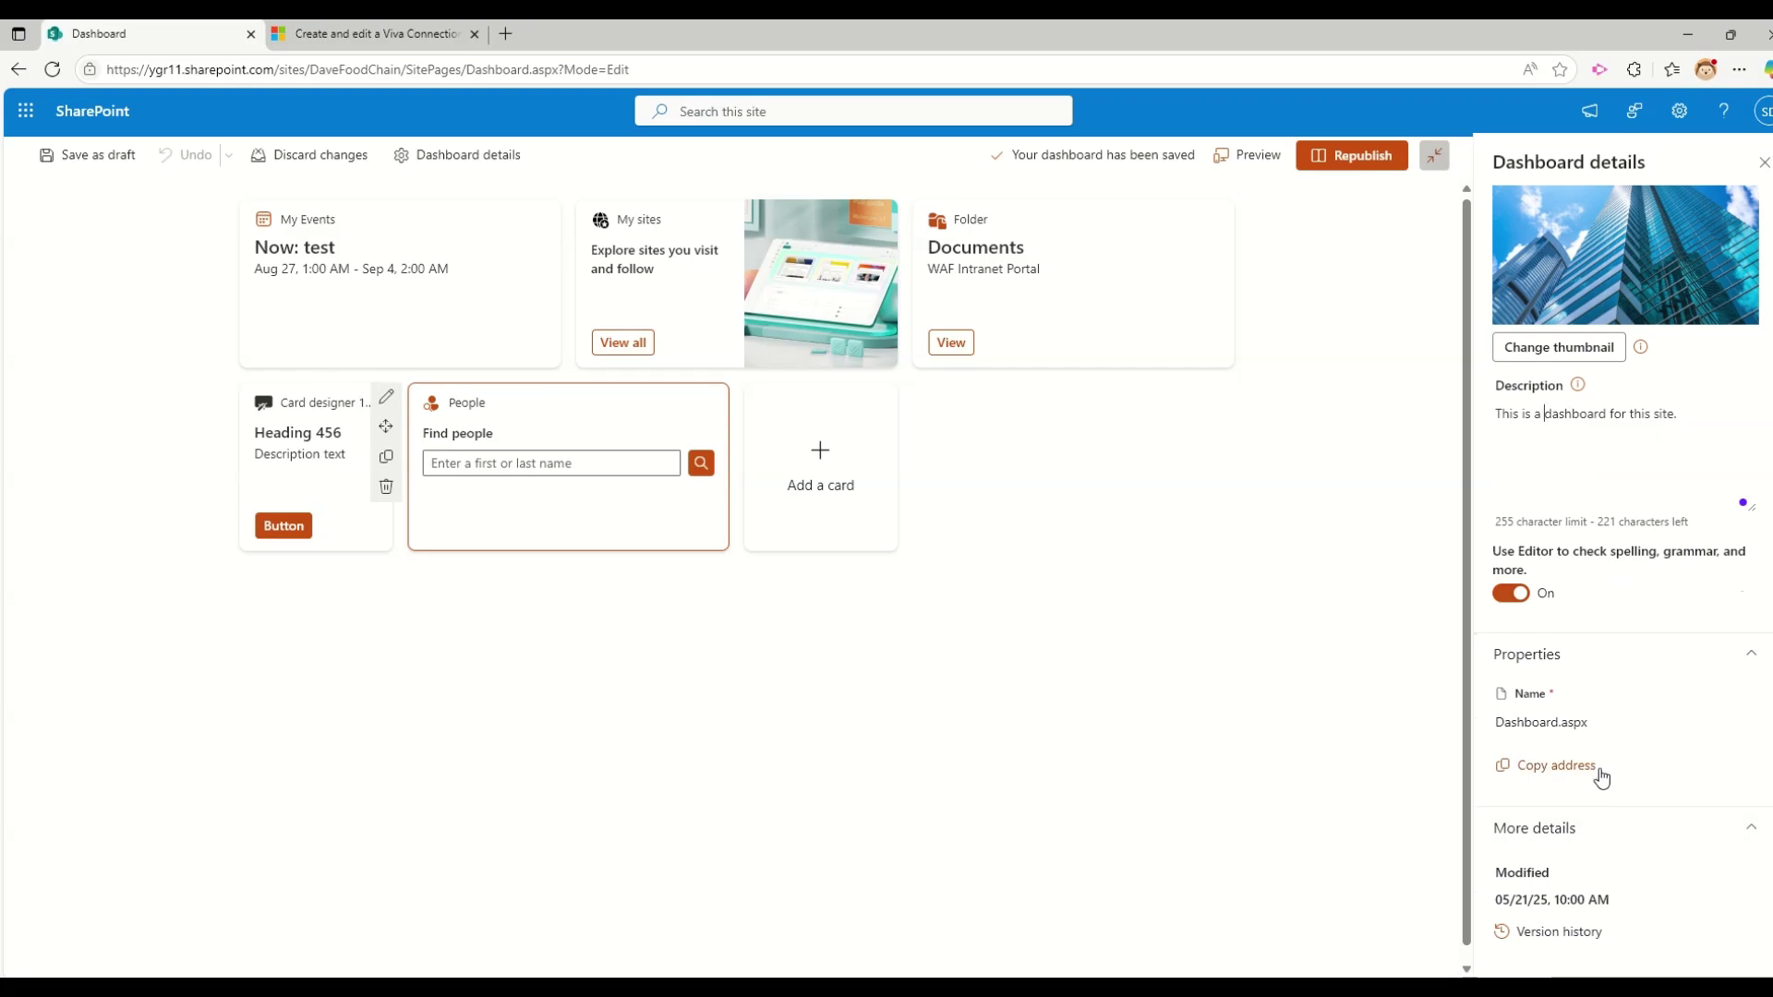
left_click(1550, 777)
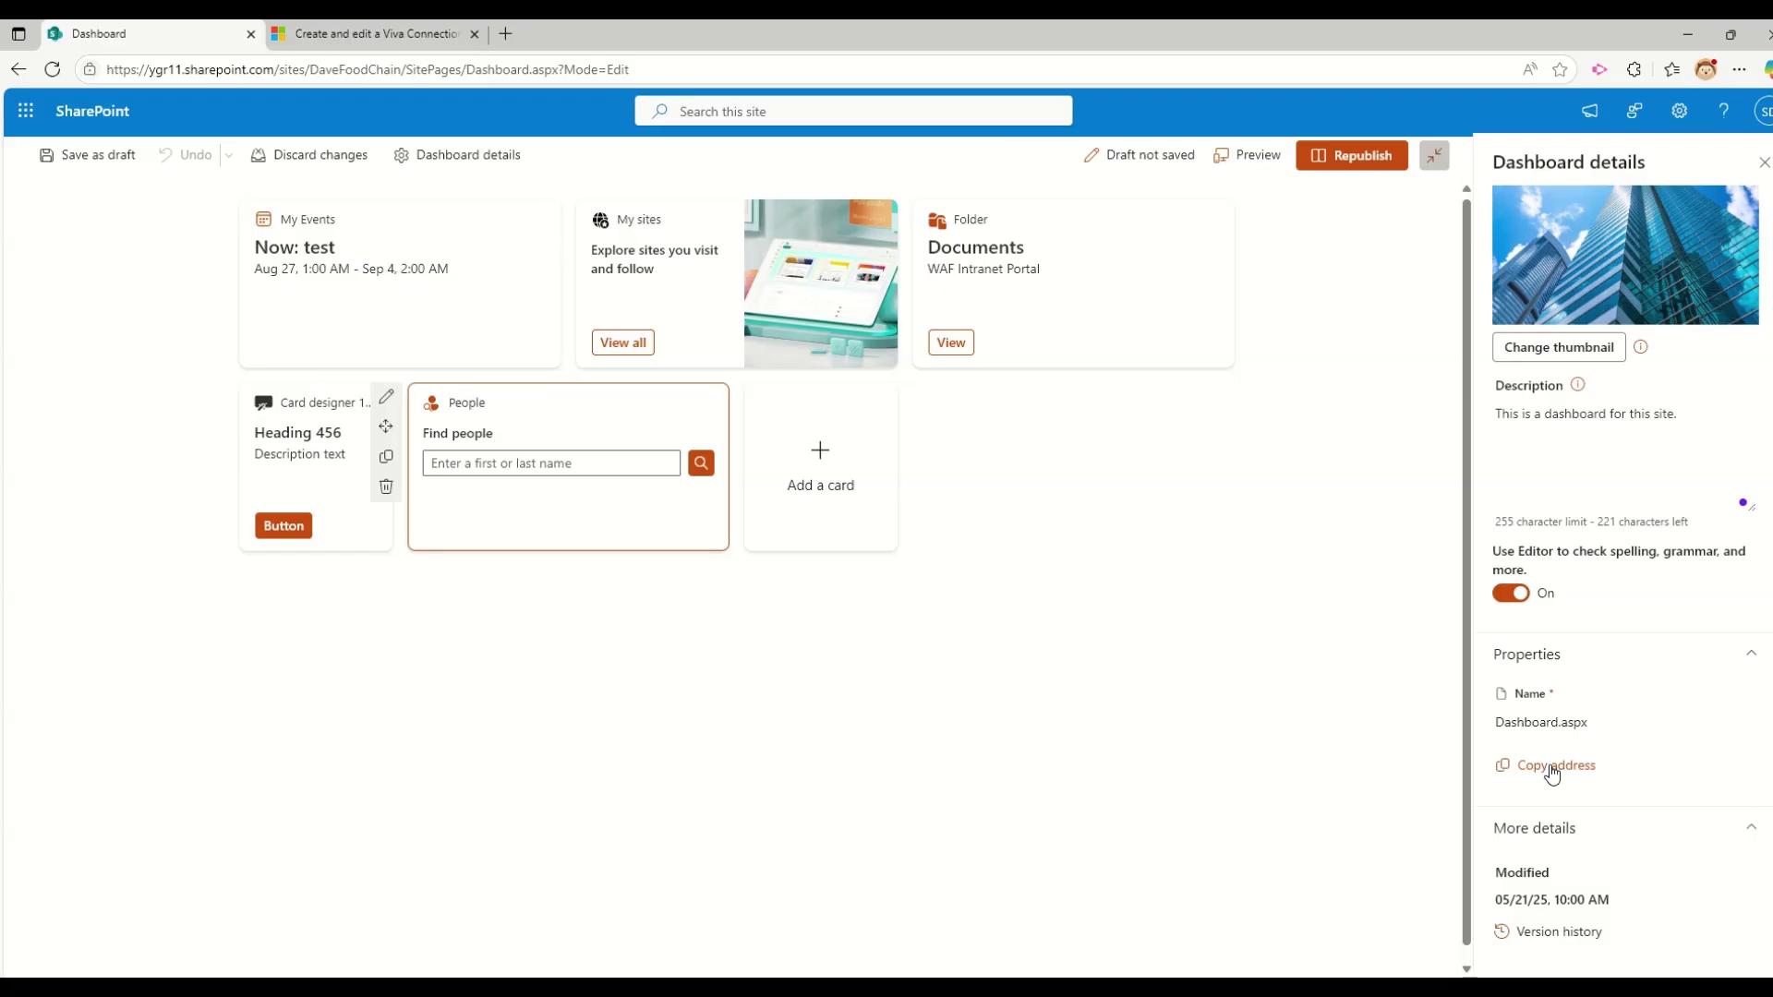
left_click(505, 33)
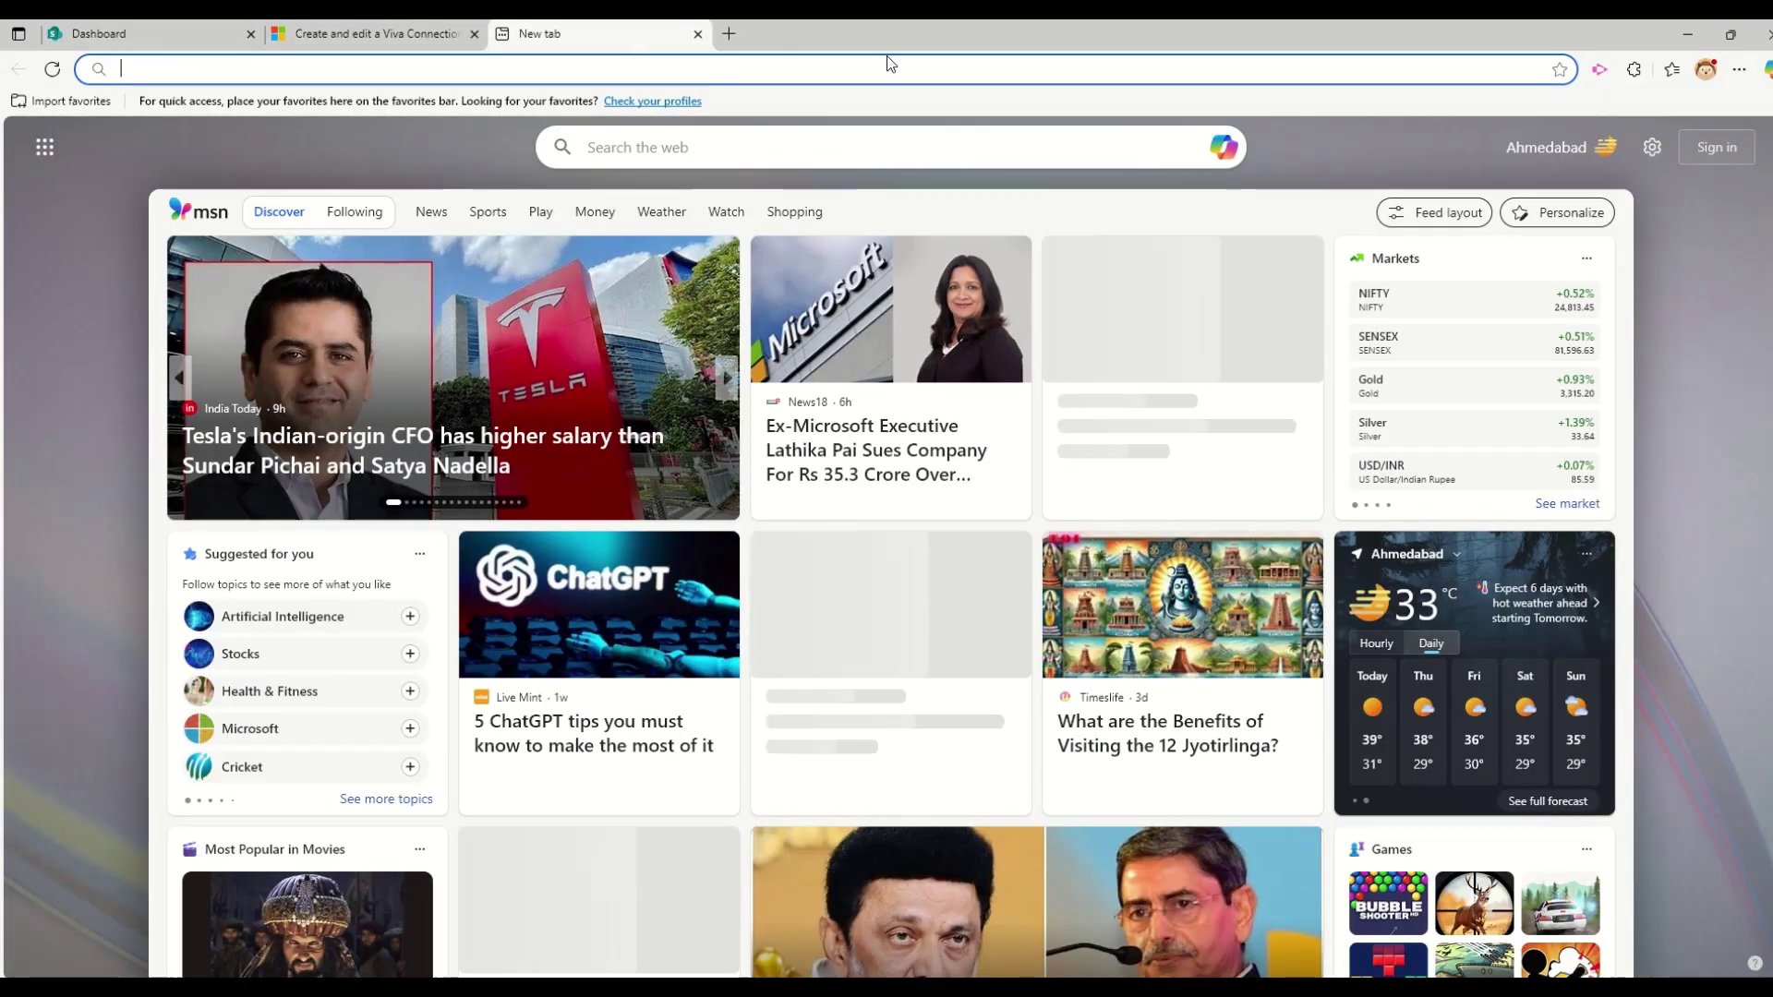
type("https://ygr11.sharepoint.com/sites/DaveFoodChain/SitePages/Dashboard.aspx")
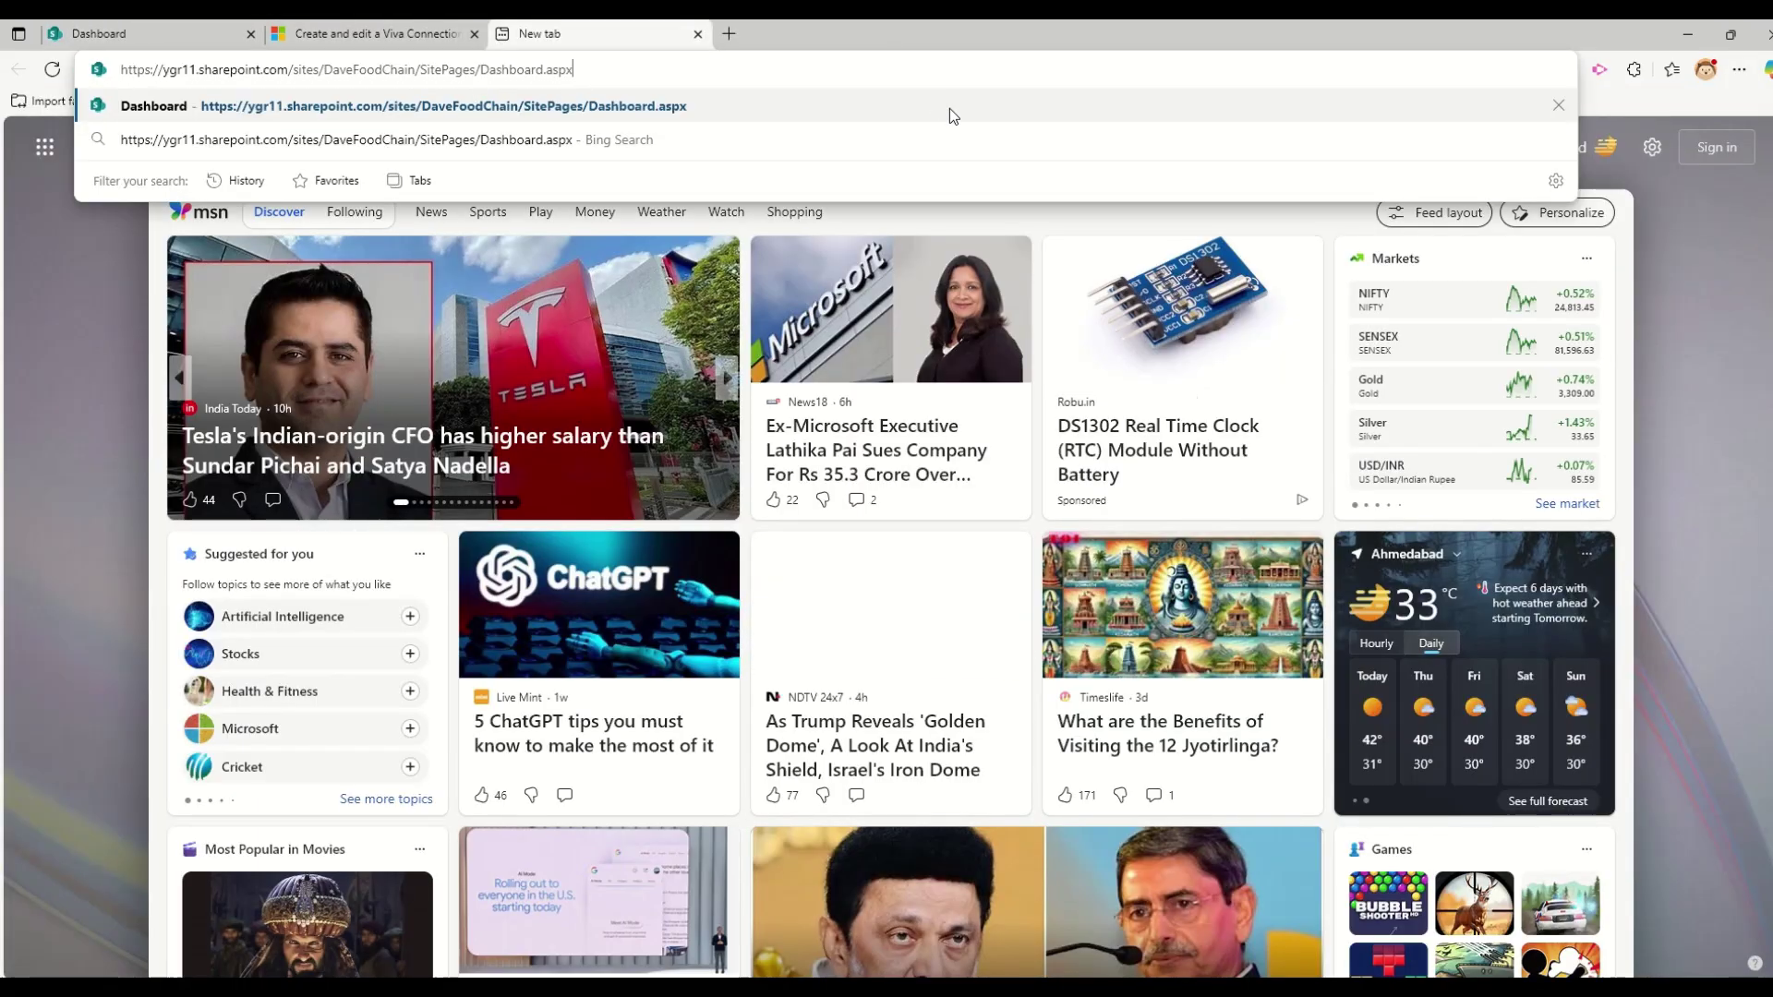
left_click(698, 33)
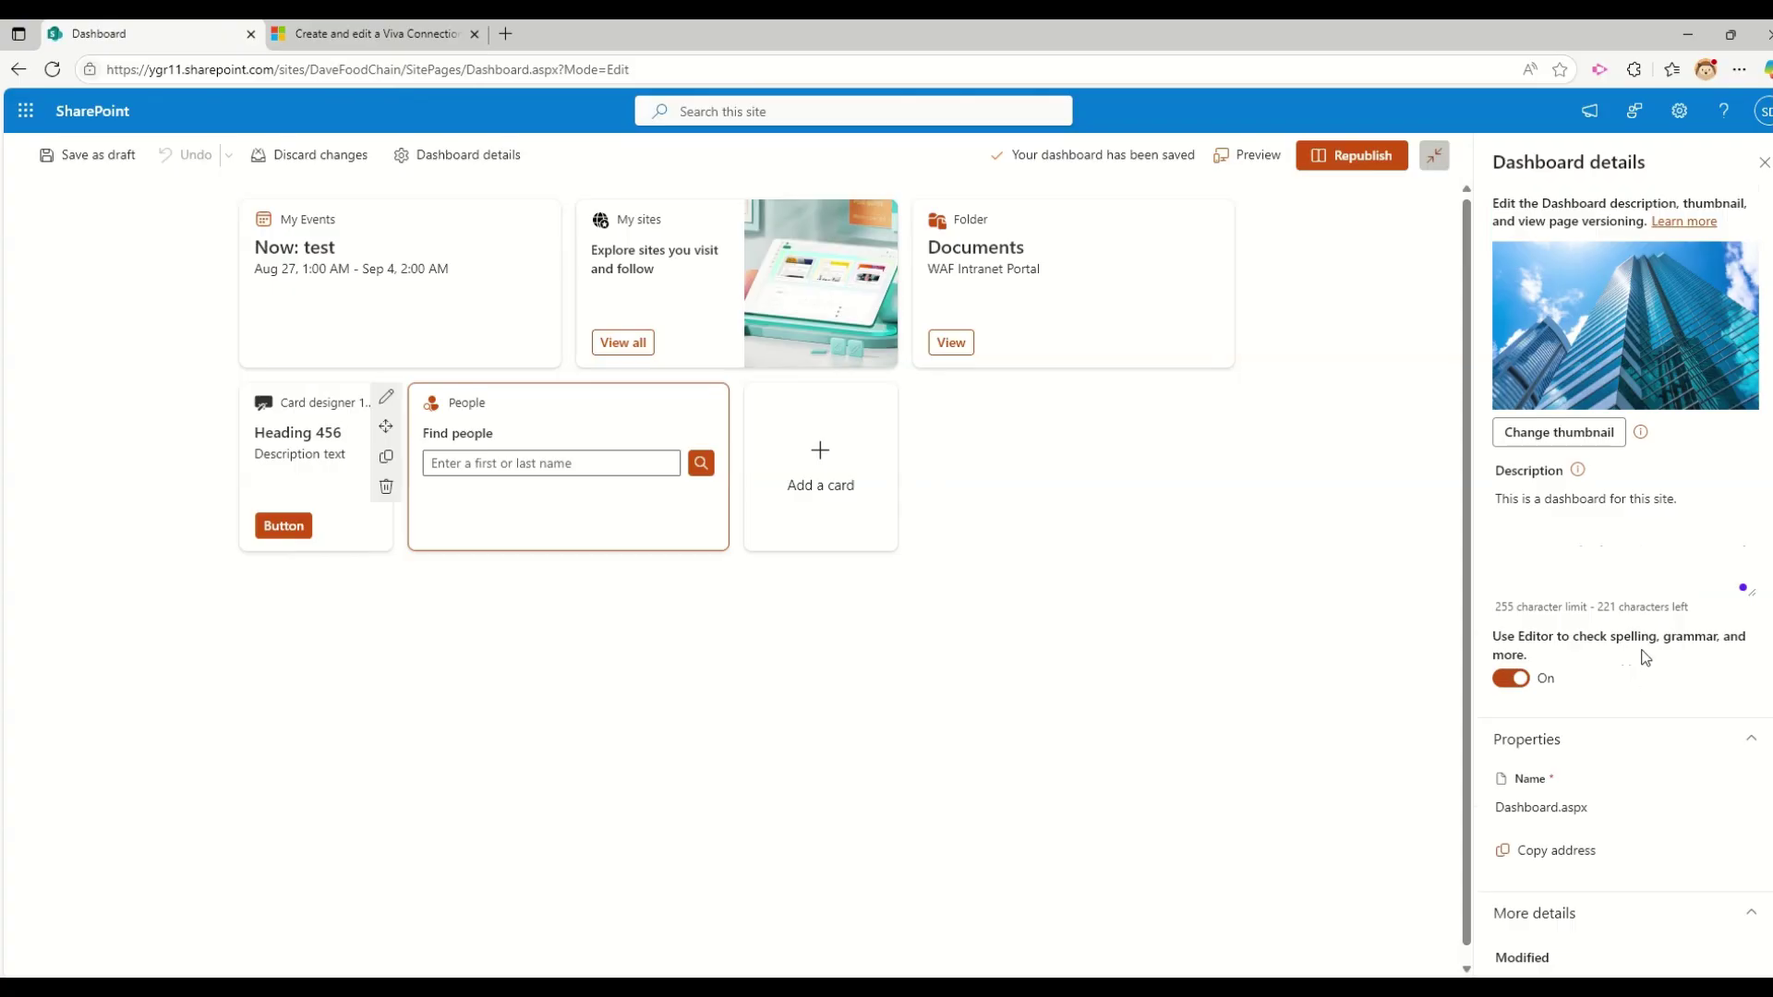
Collapse Properties, toggle More details, and republish the dashboard from Dashboard details.
left_click(1572, 503)
scroll(1650, 639, "down", 1)
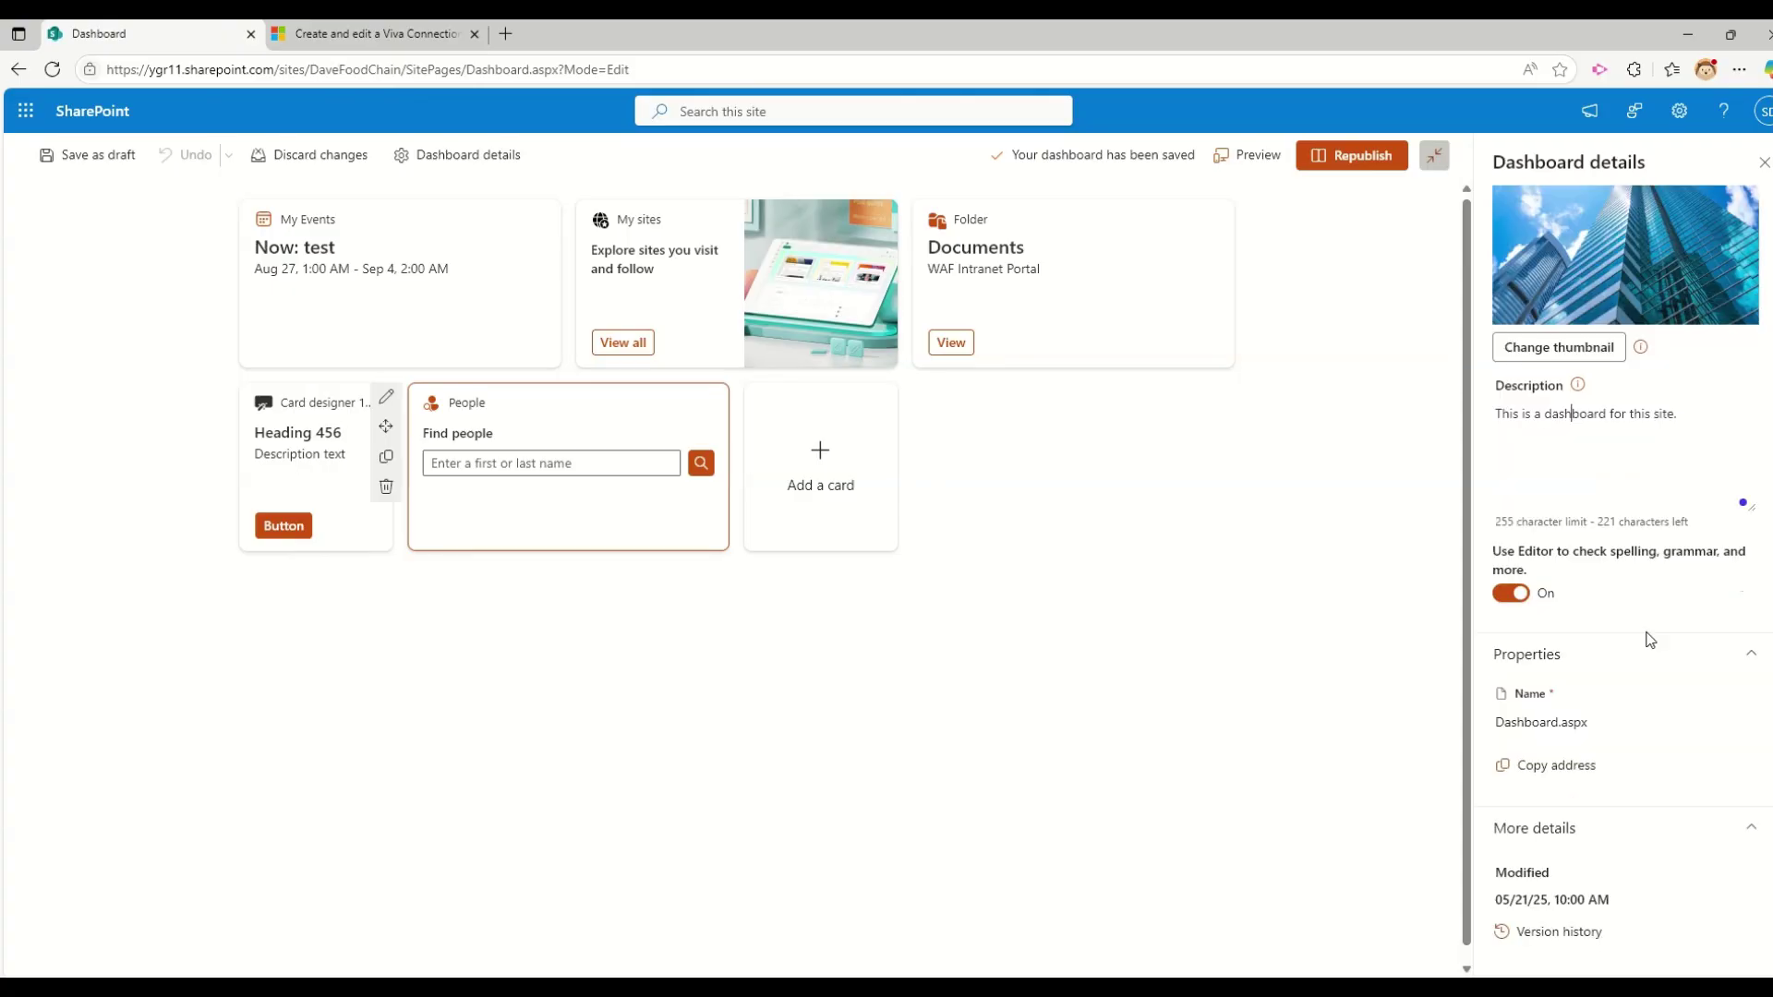
left_click(1592, 730)
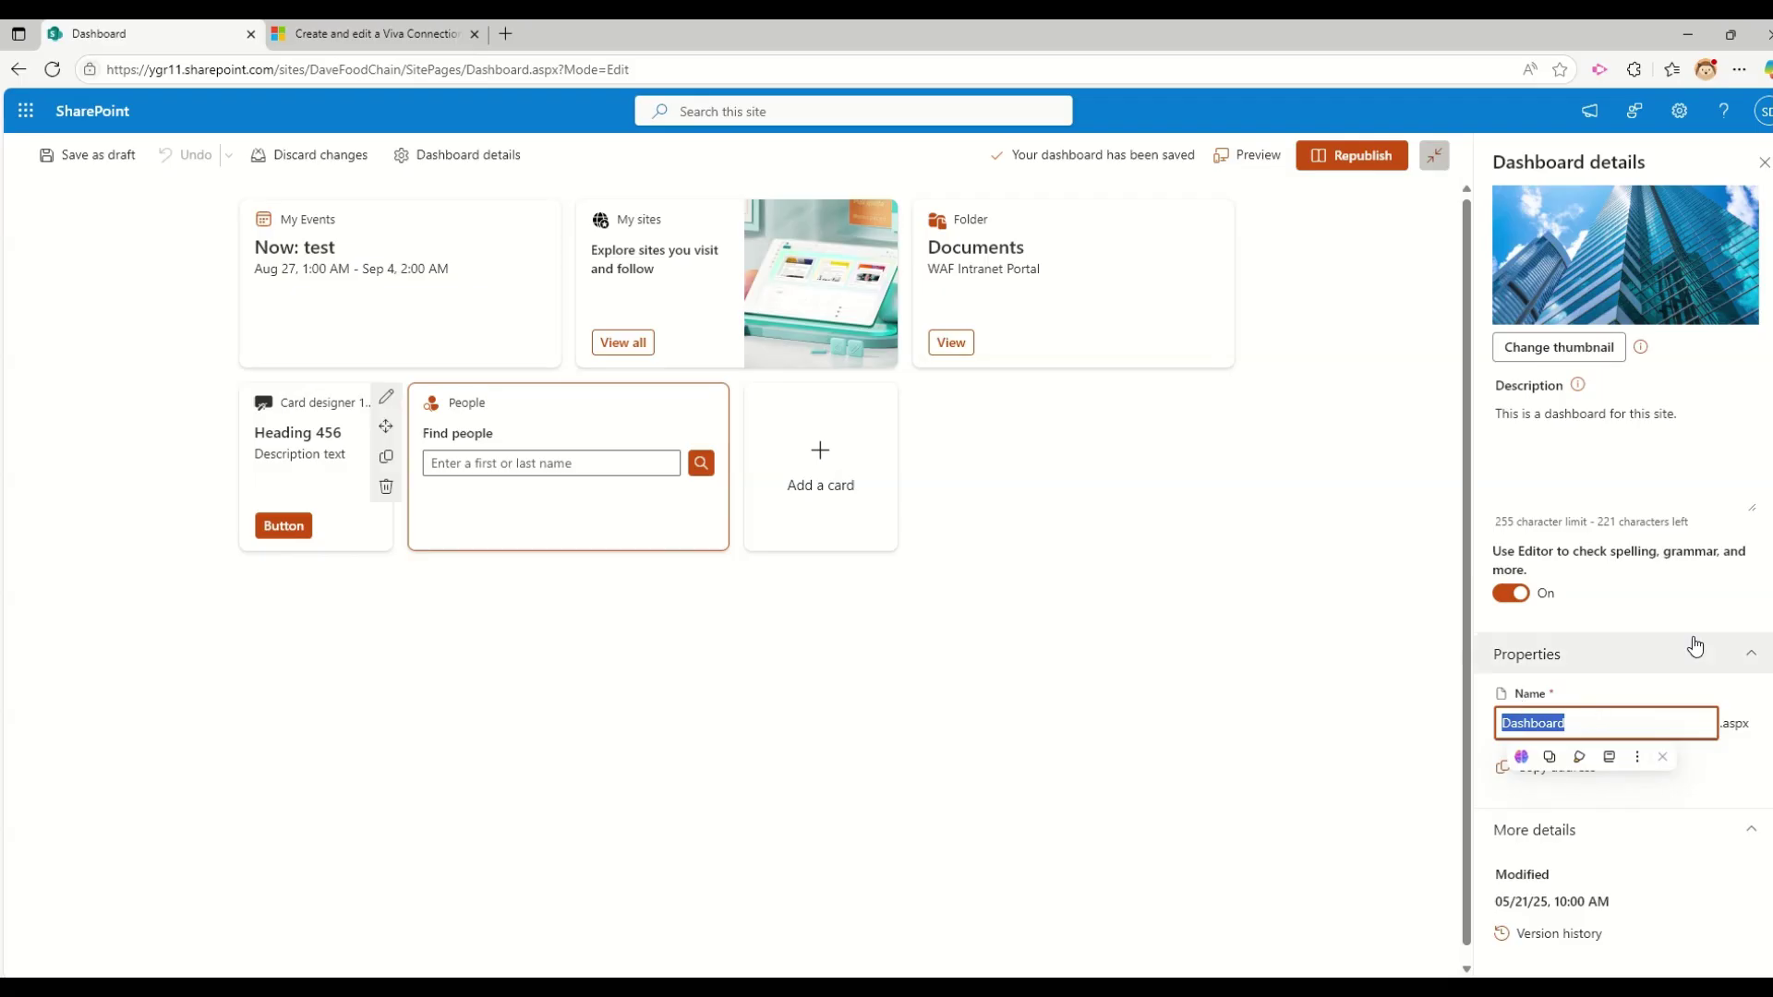
left_click(1653, 650)
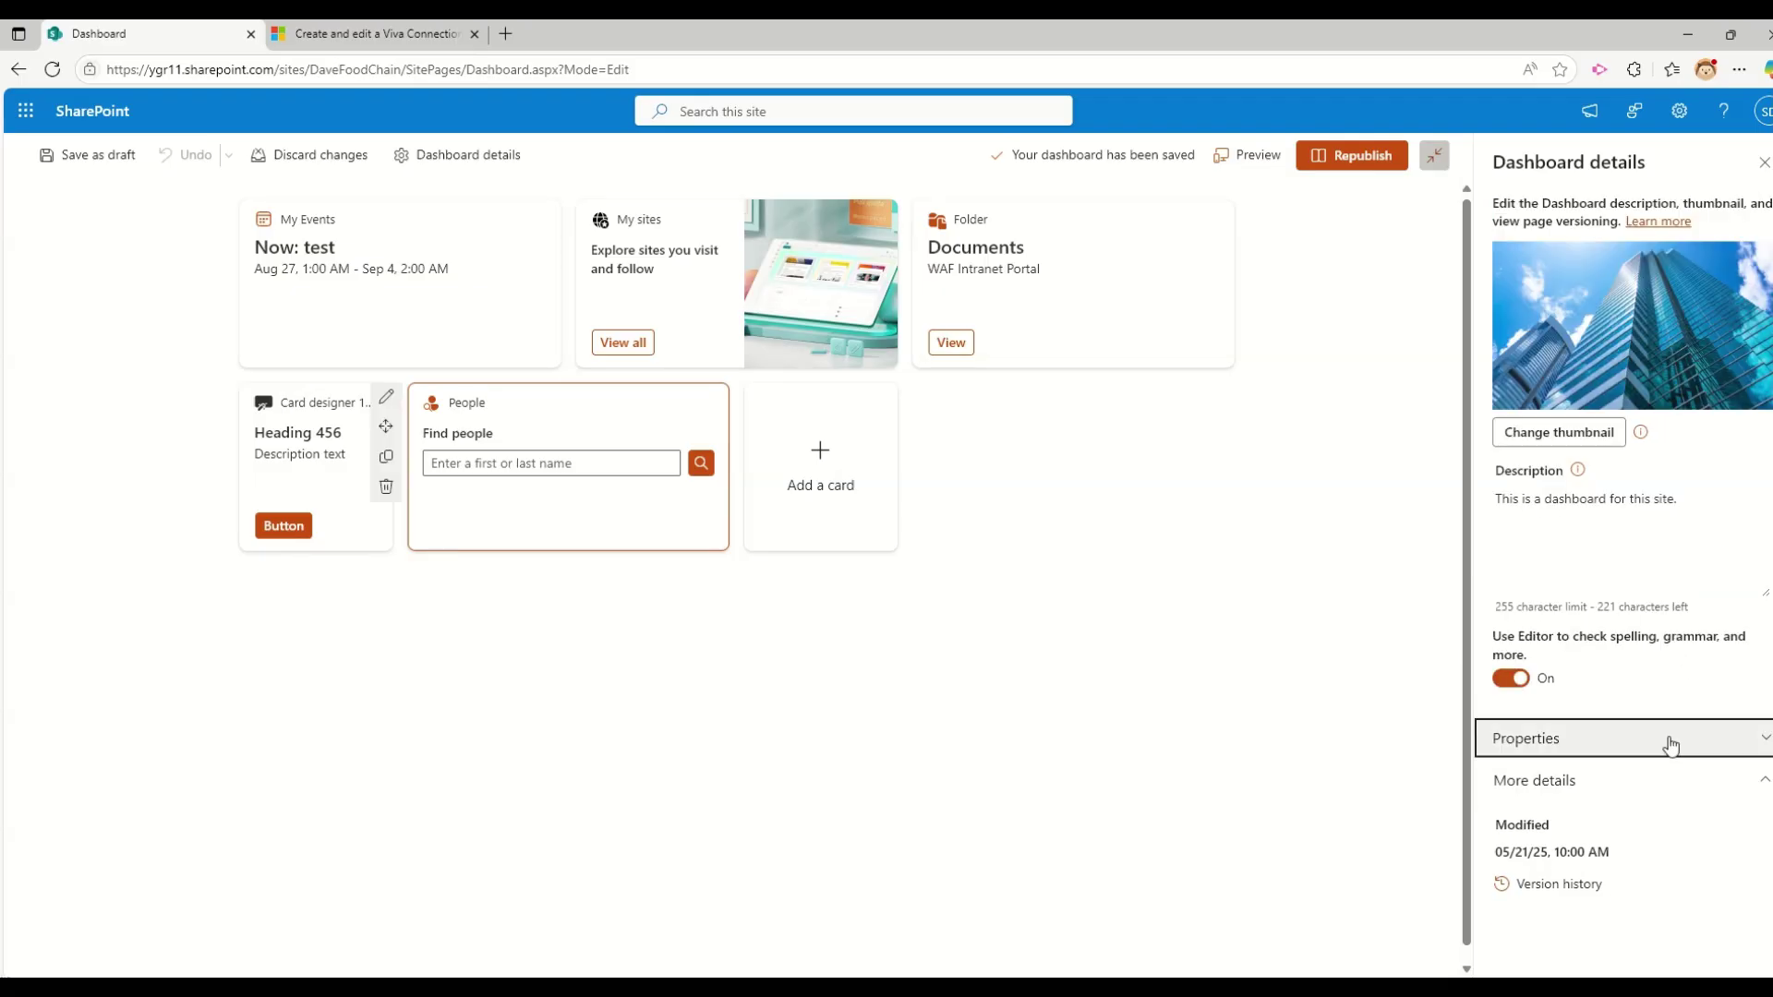
left_click(1616, 783)
left_click(1611, 787)
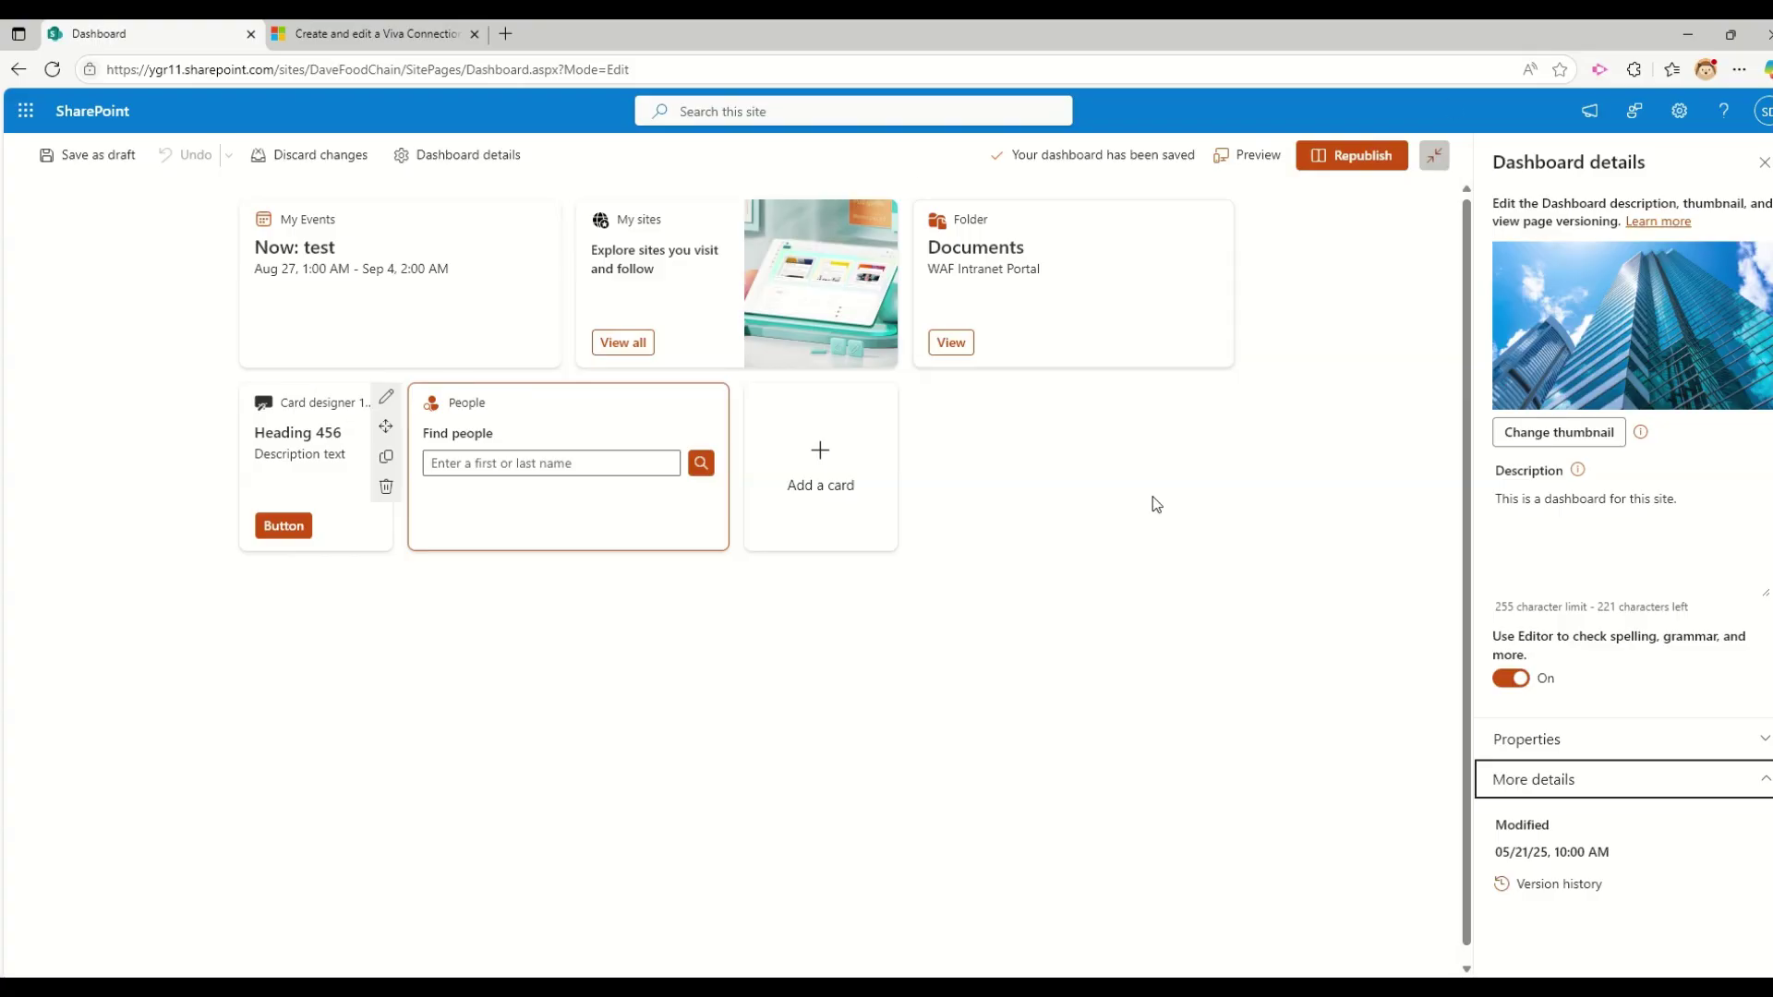
left_click(1337, 157)
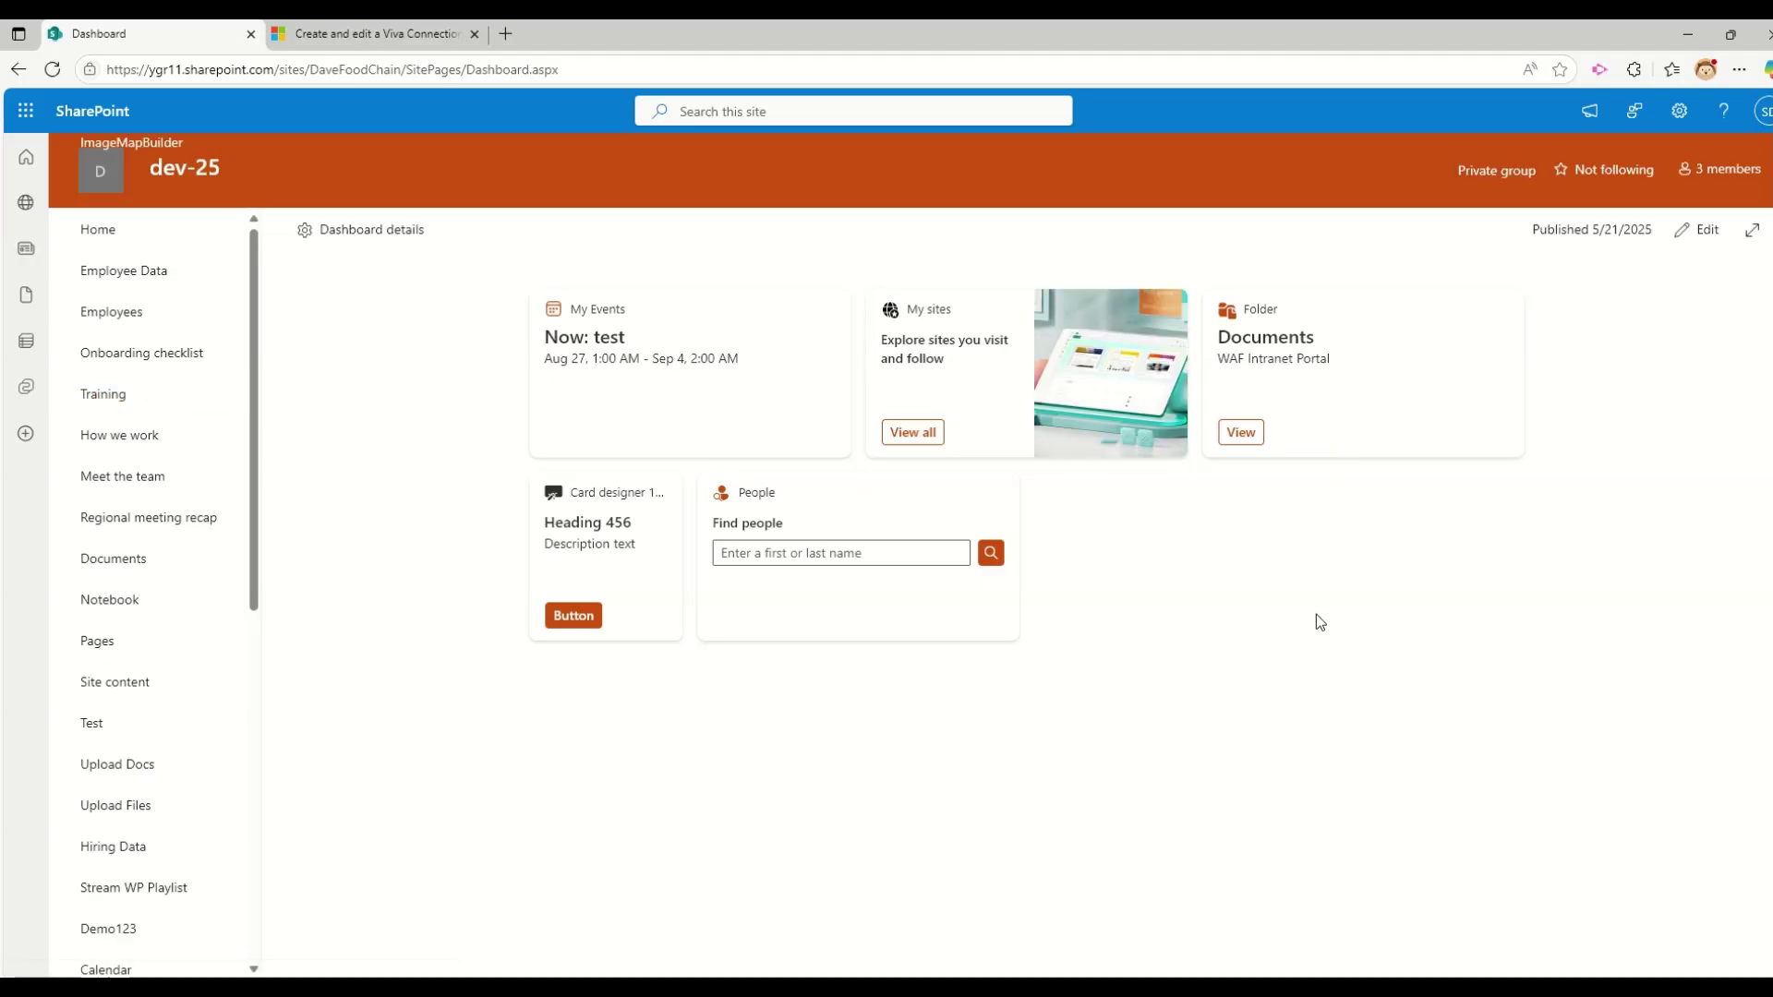
Go to the site home page and collapse then re-expand the orange section.
left_click(72, 242)
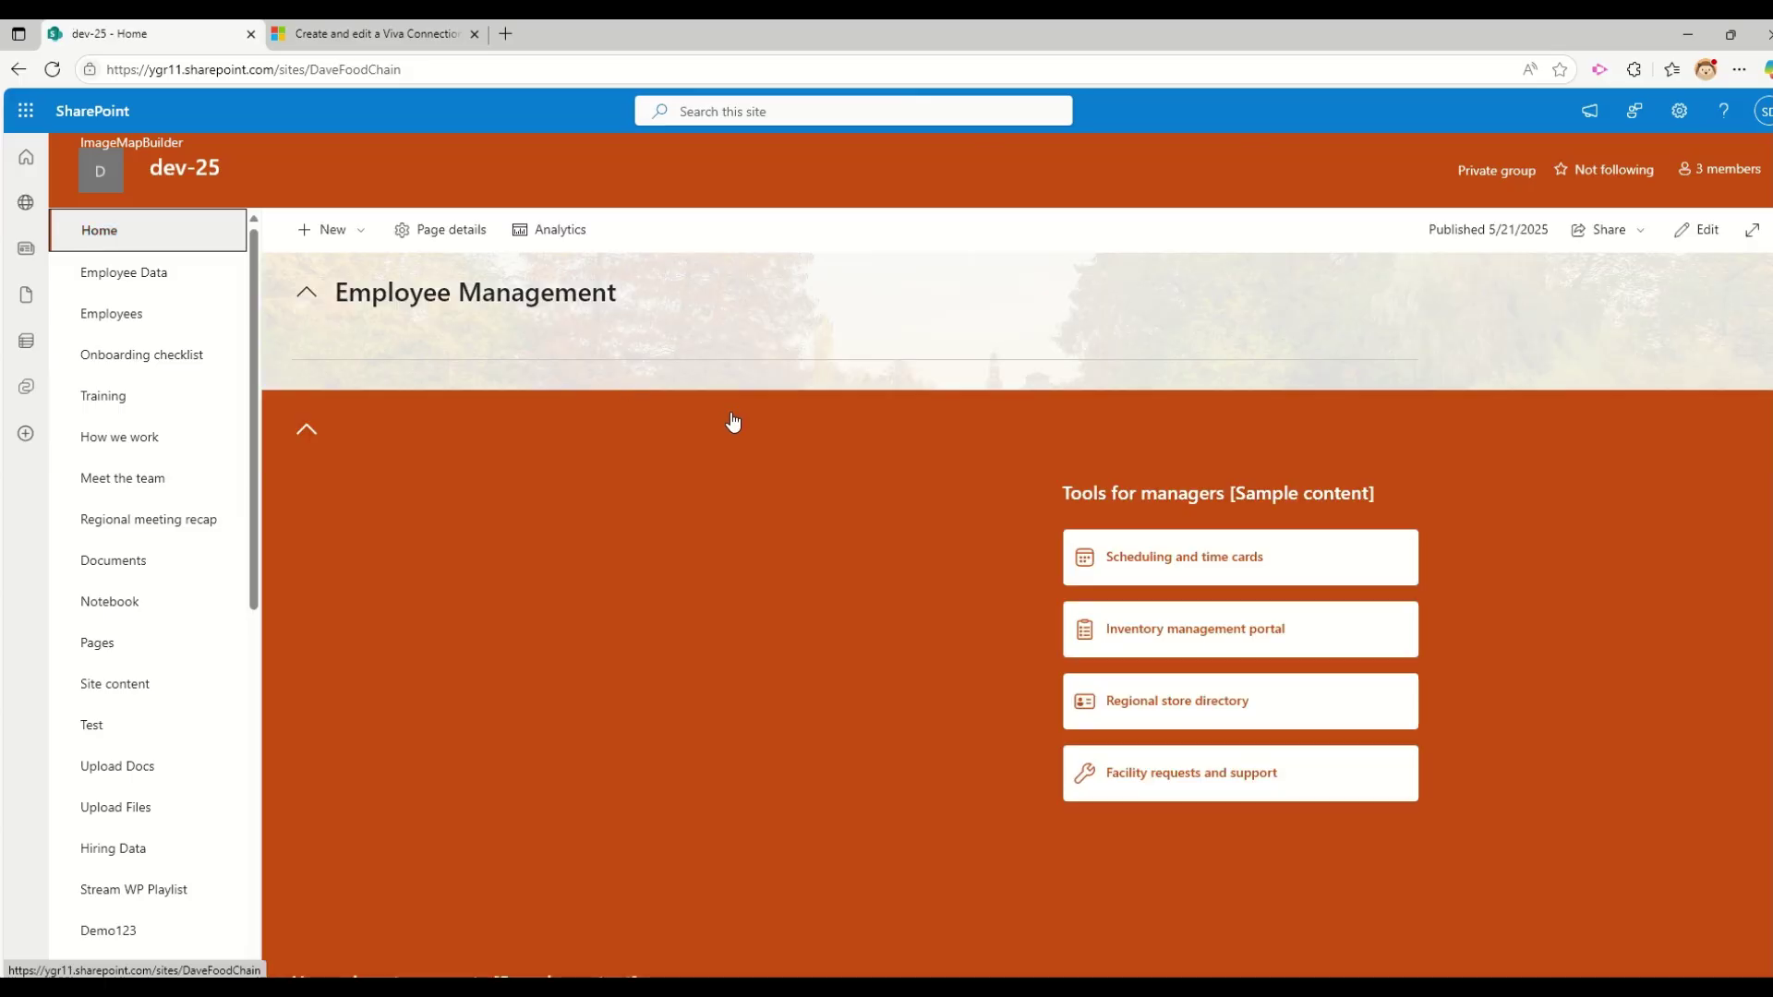
left_click(307, 431)
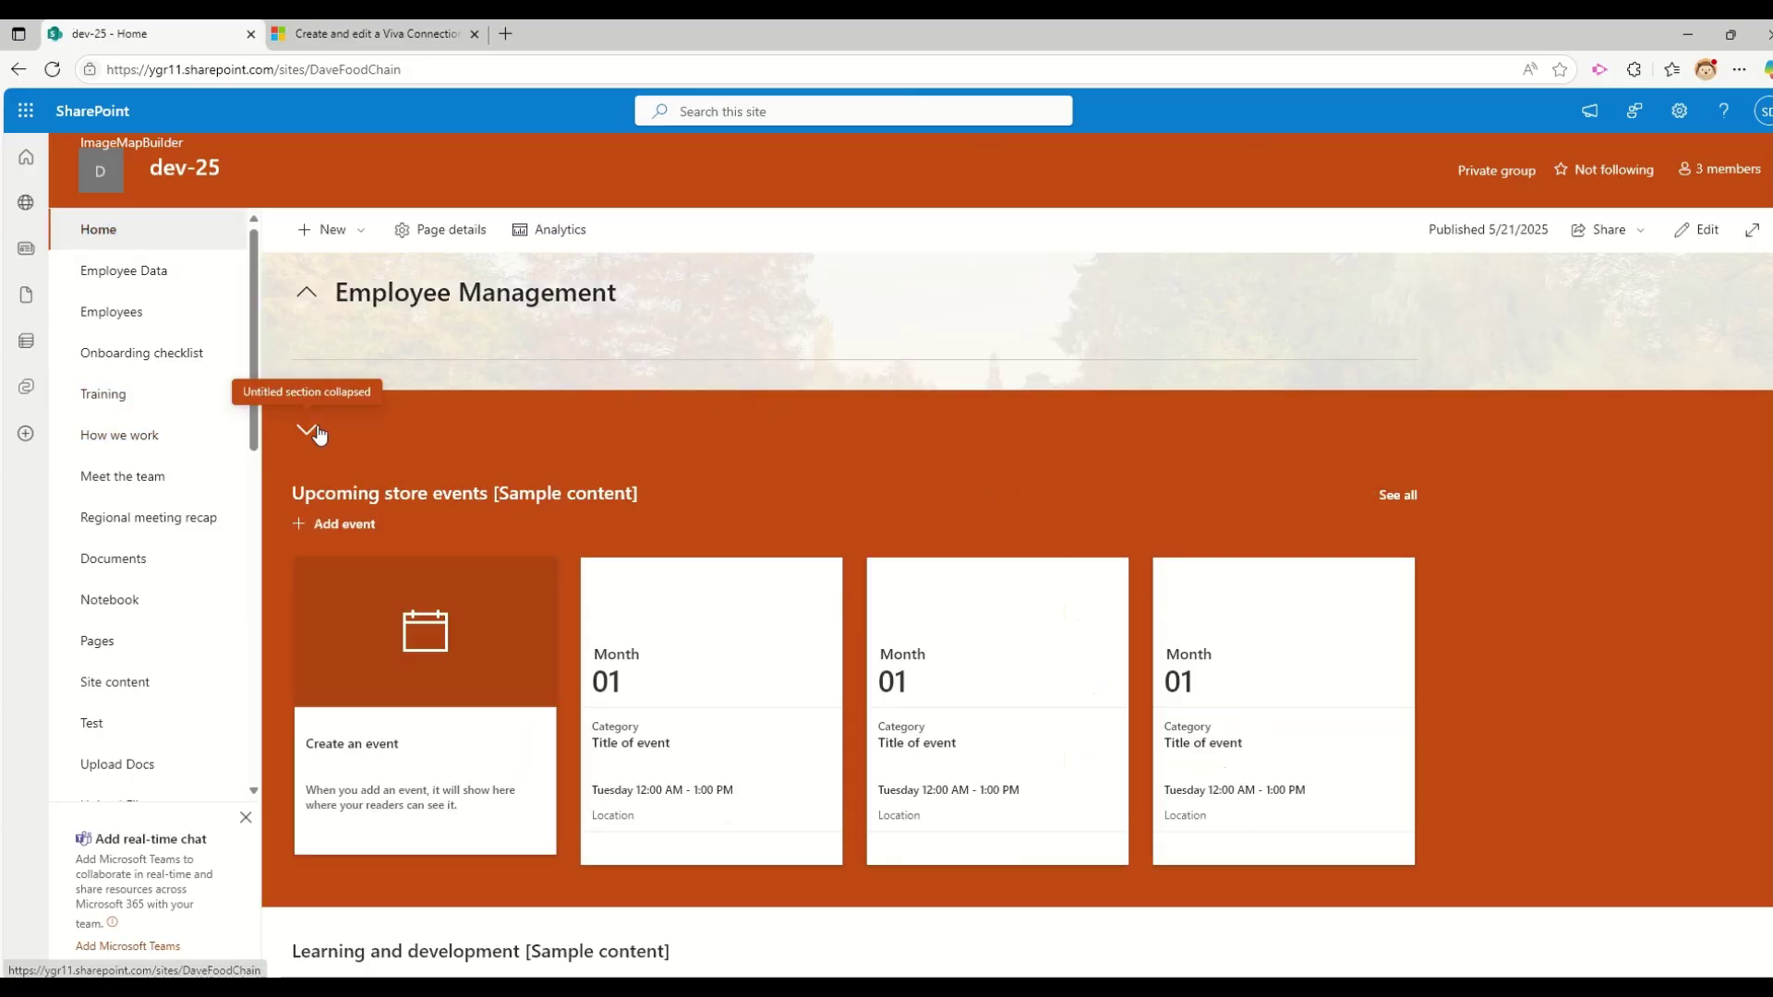
left_click(310, 431)
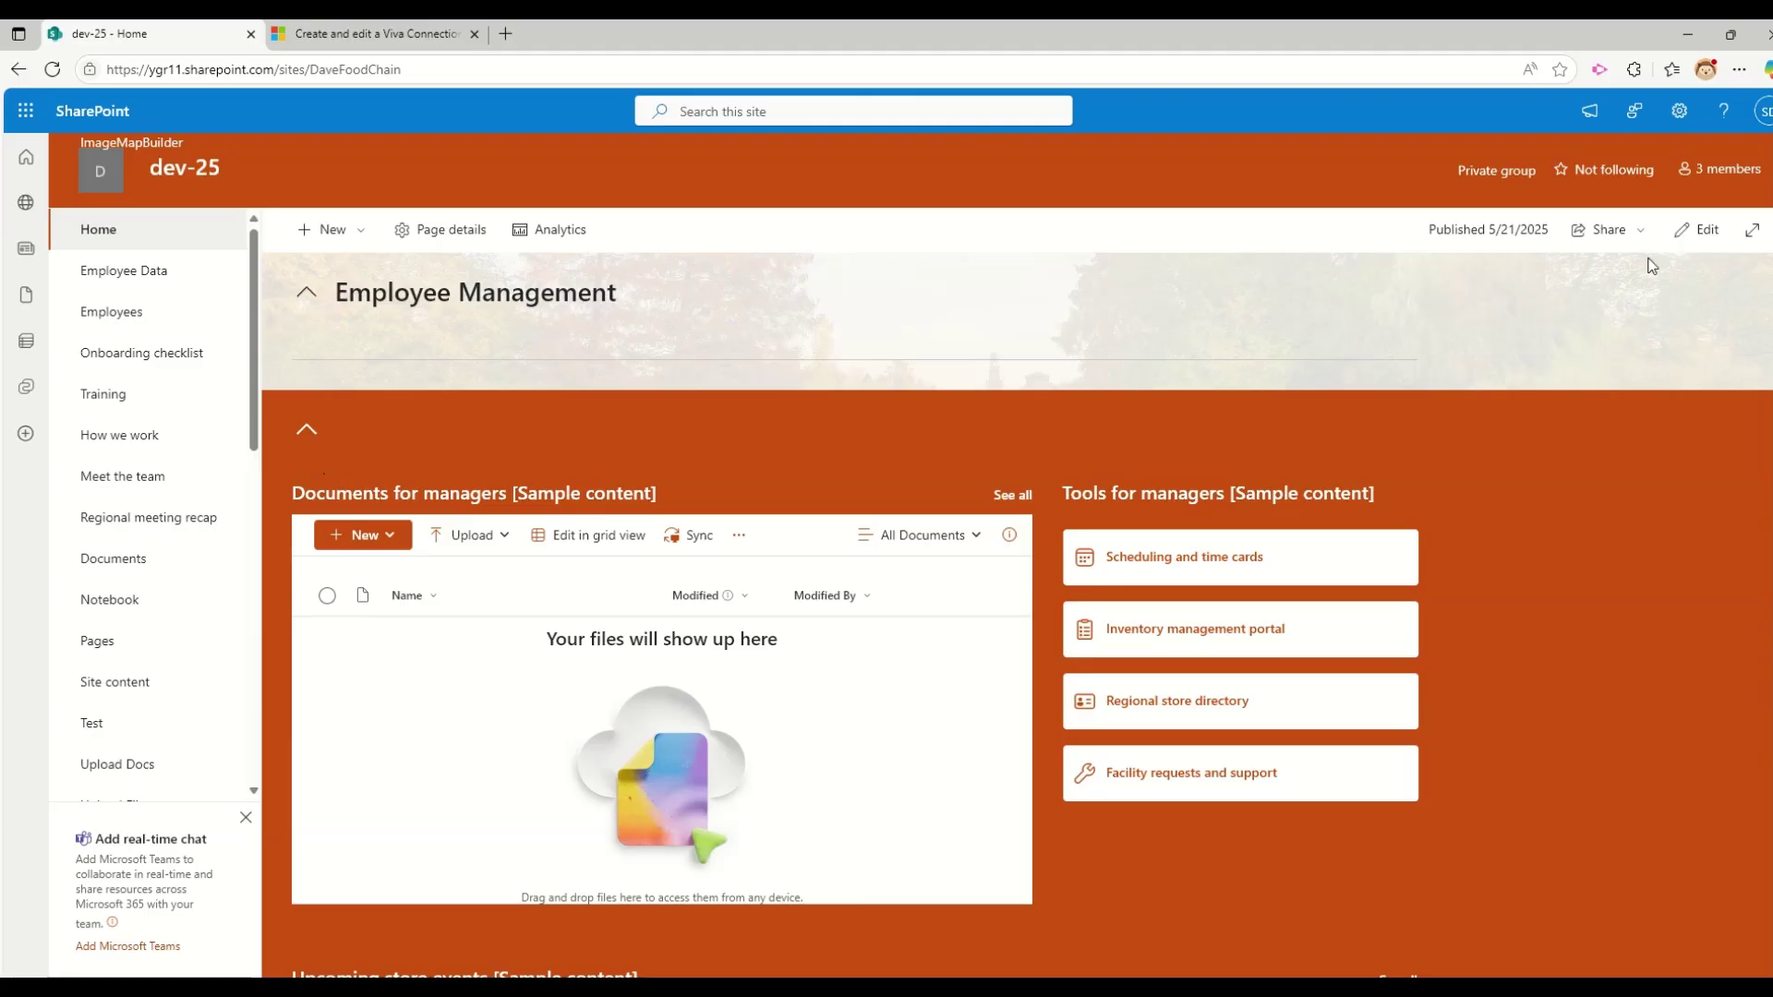
Put the home page in edit mode and insert a flexible section below Employee Management.
left_click(1708, 235)
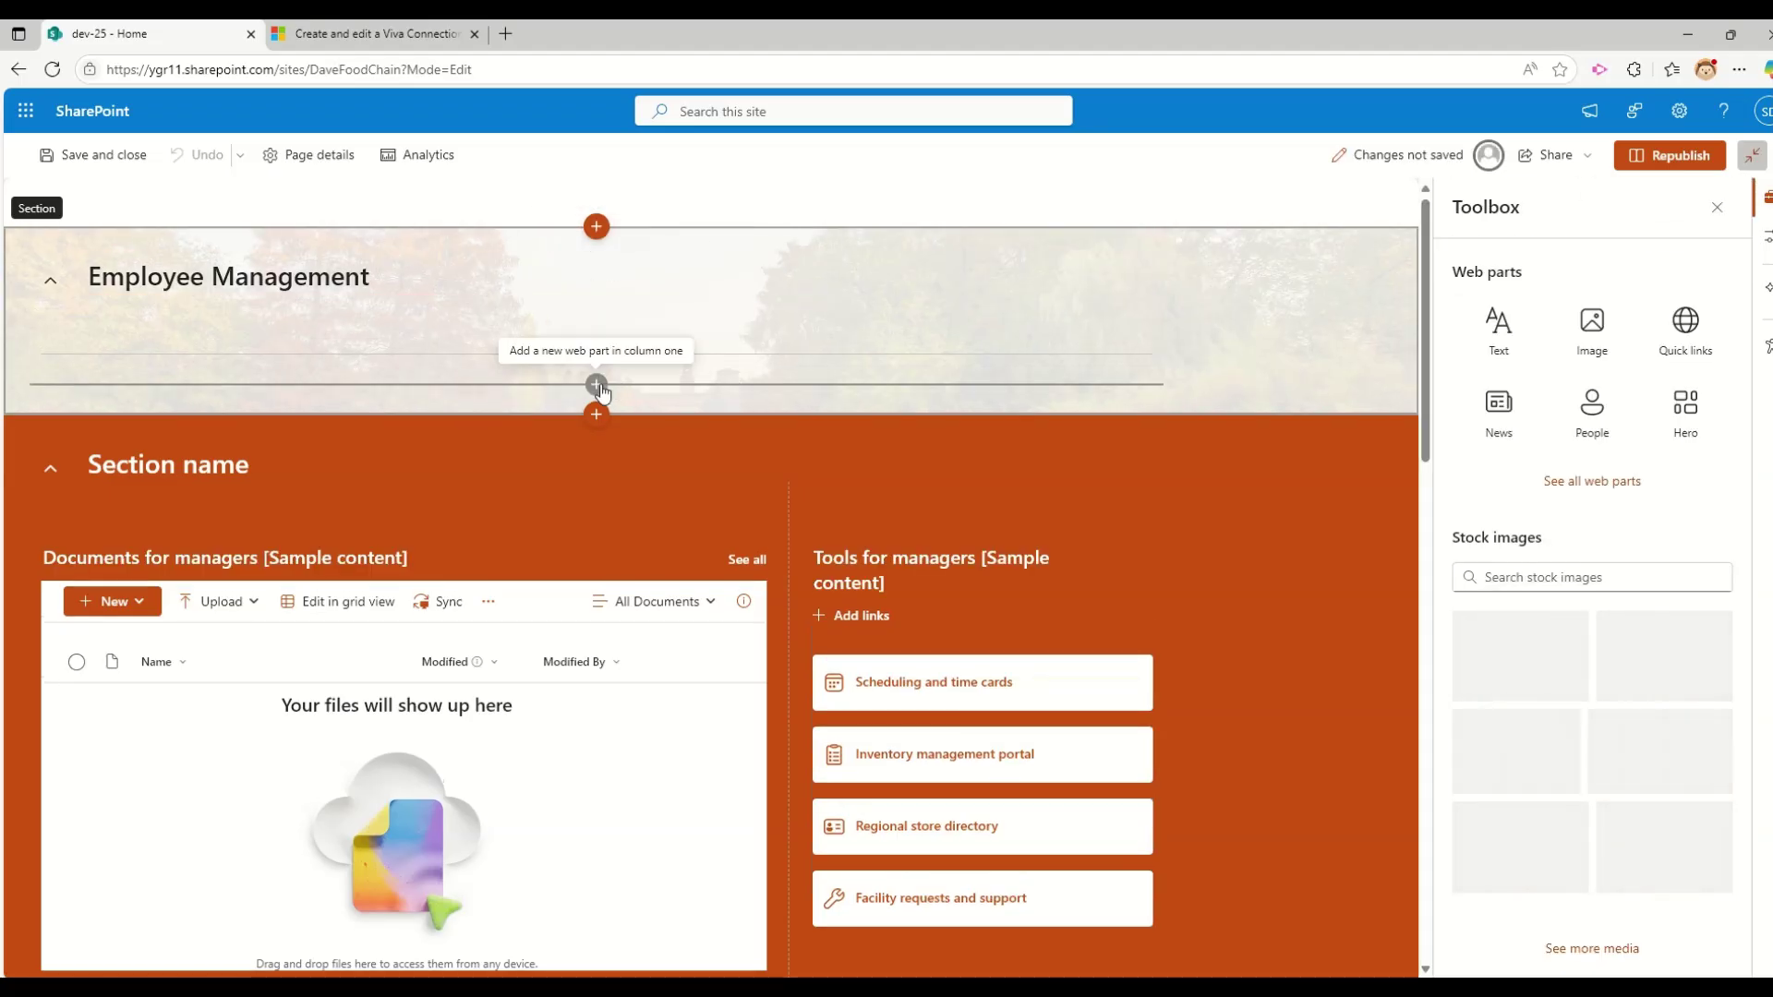
left_click(597, 386)
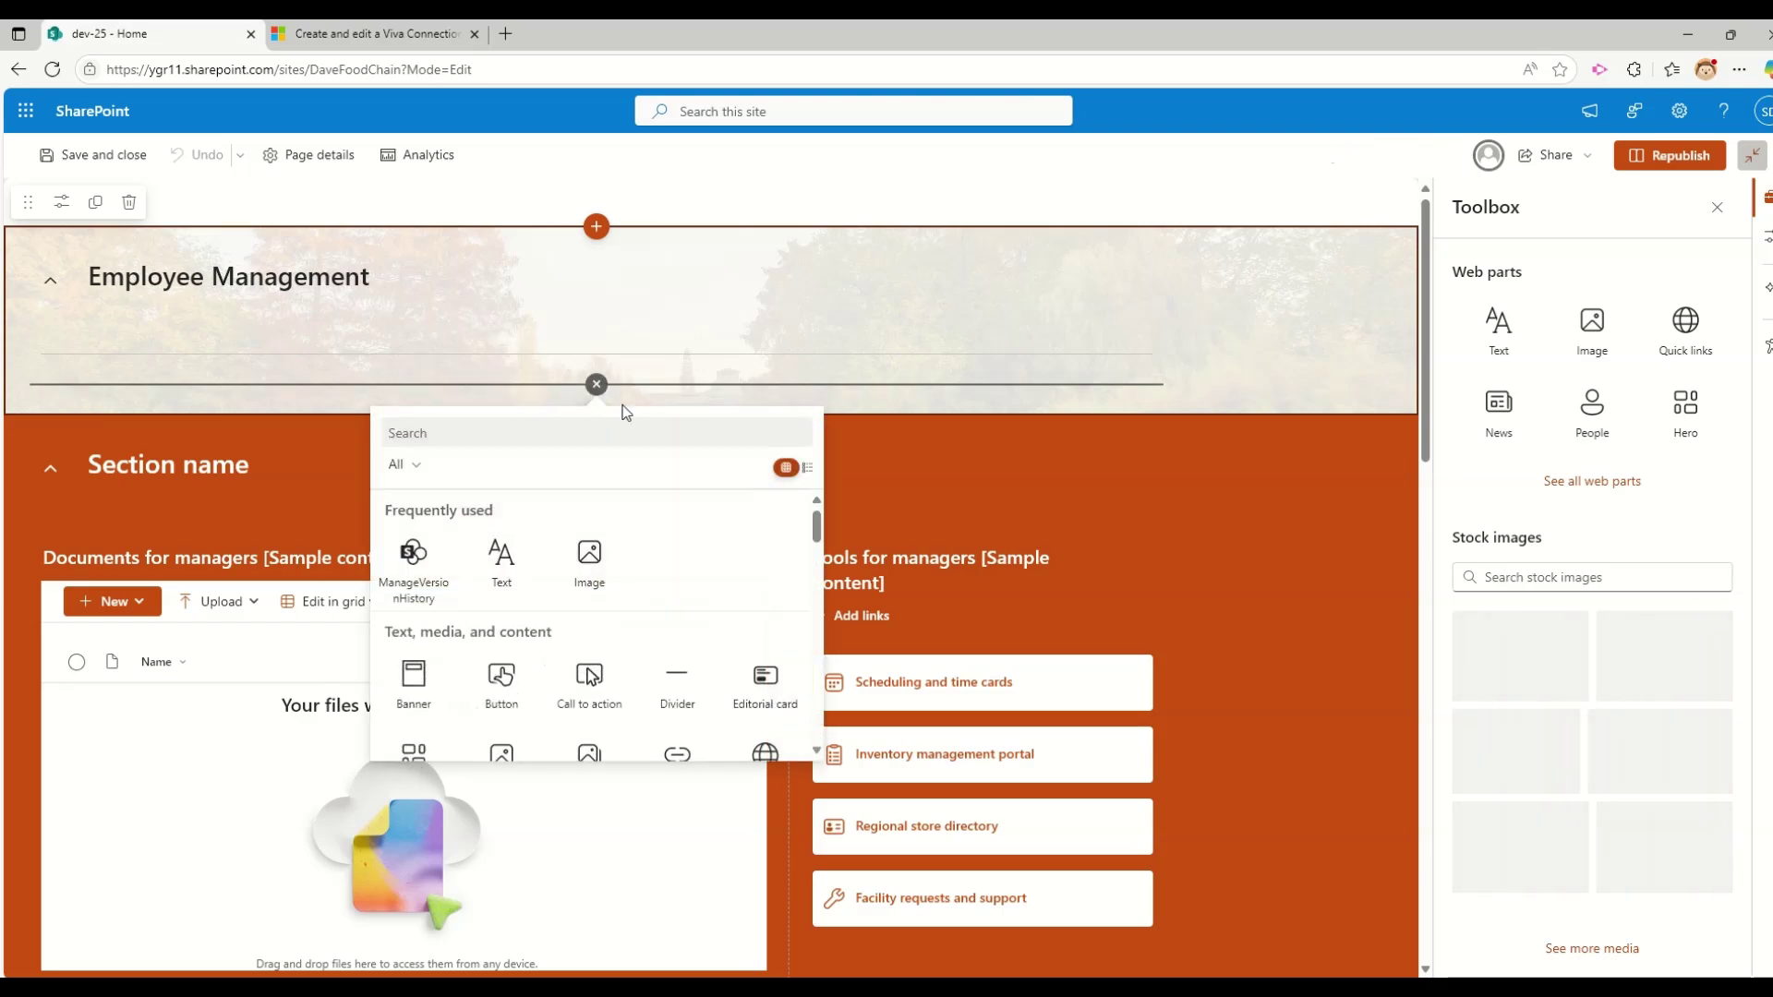
left_click(631, 404)
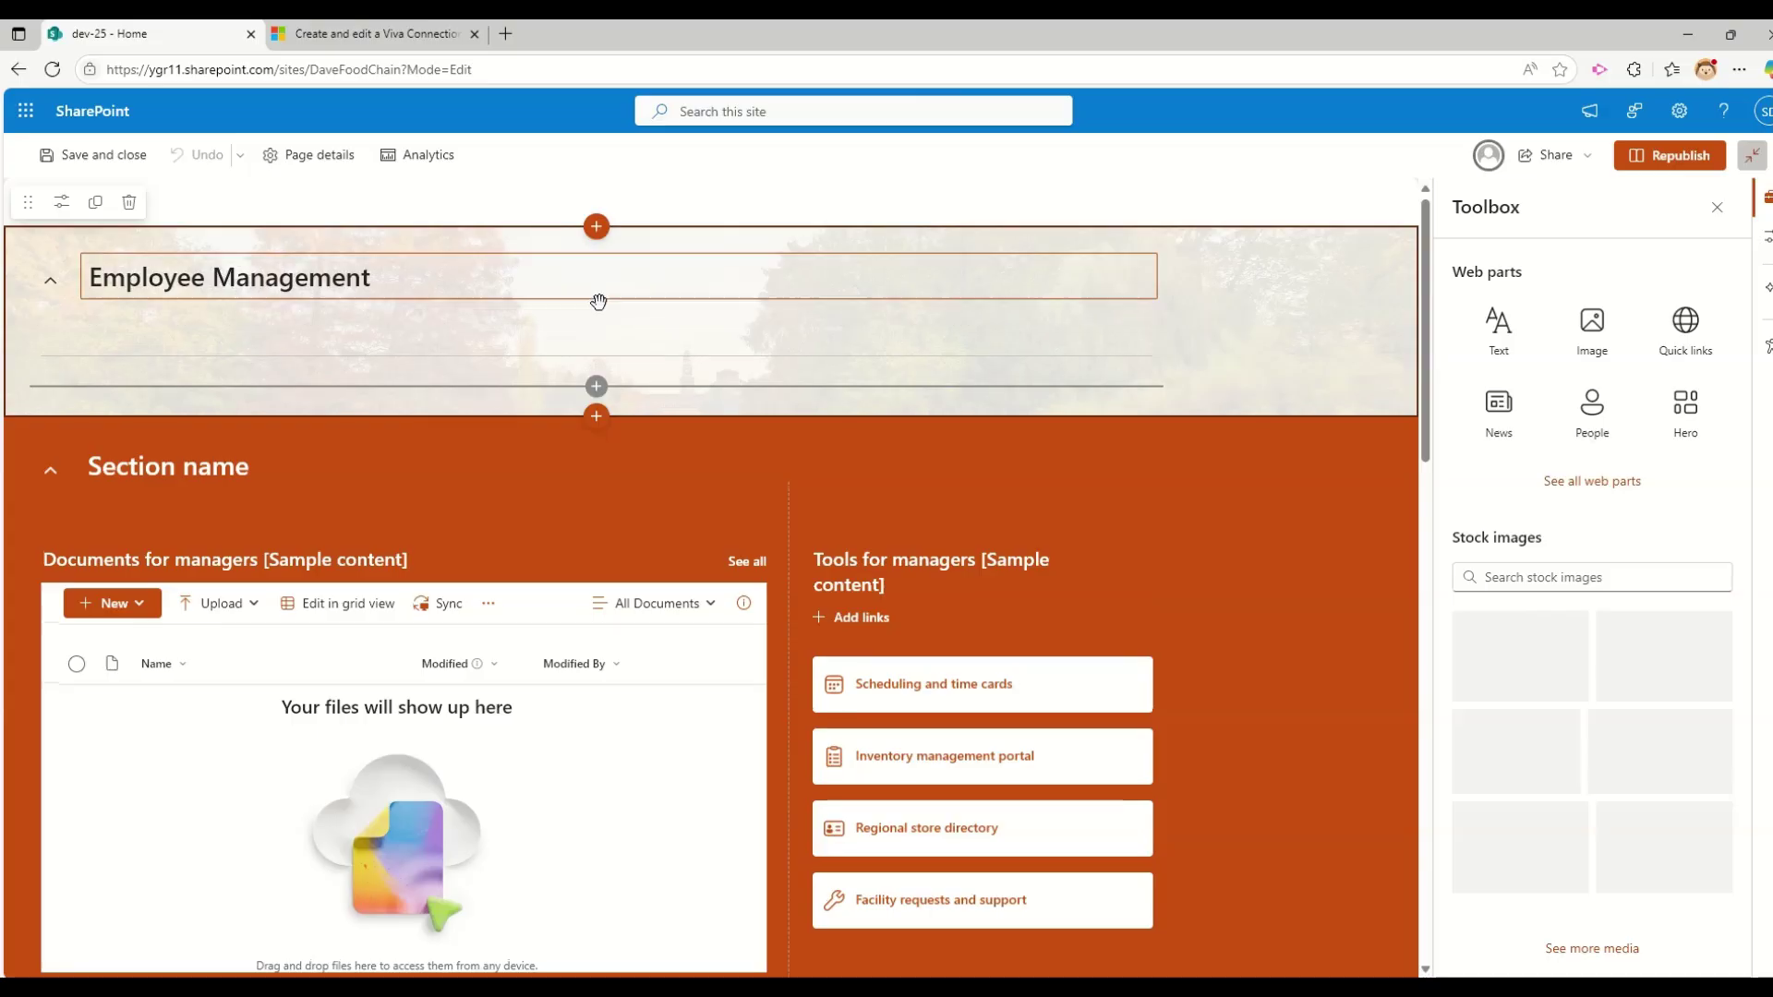
left_click(596, 421)
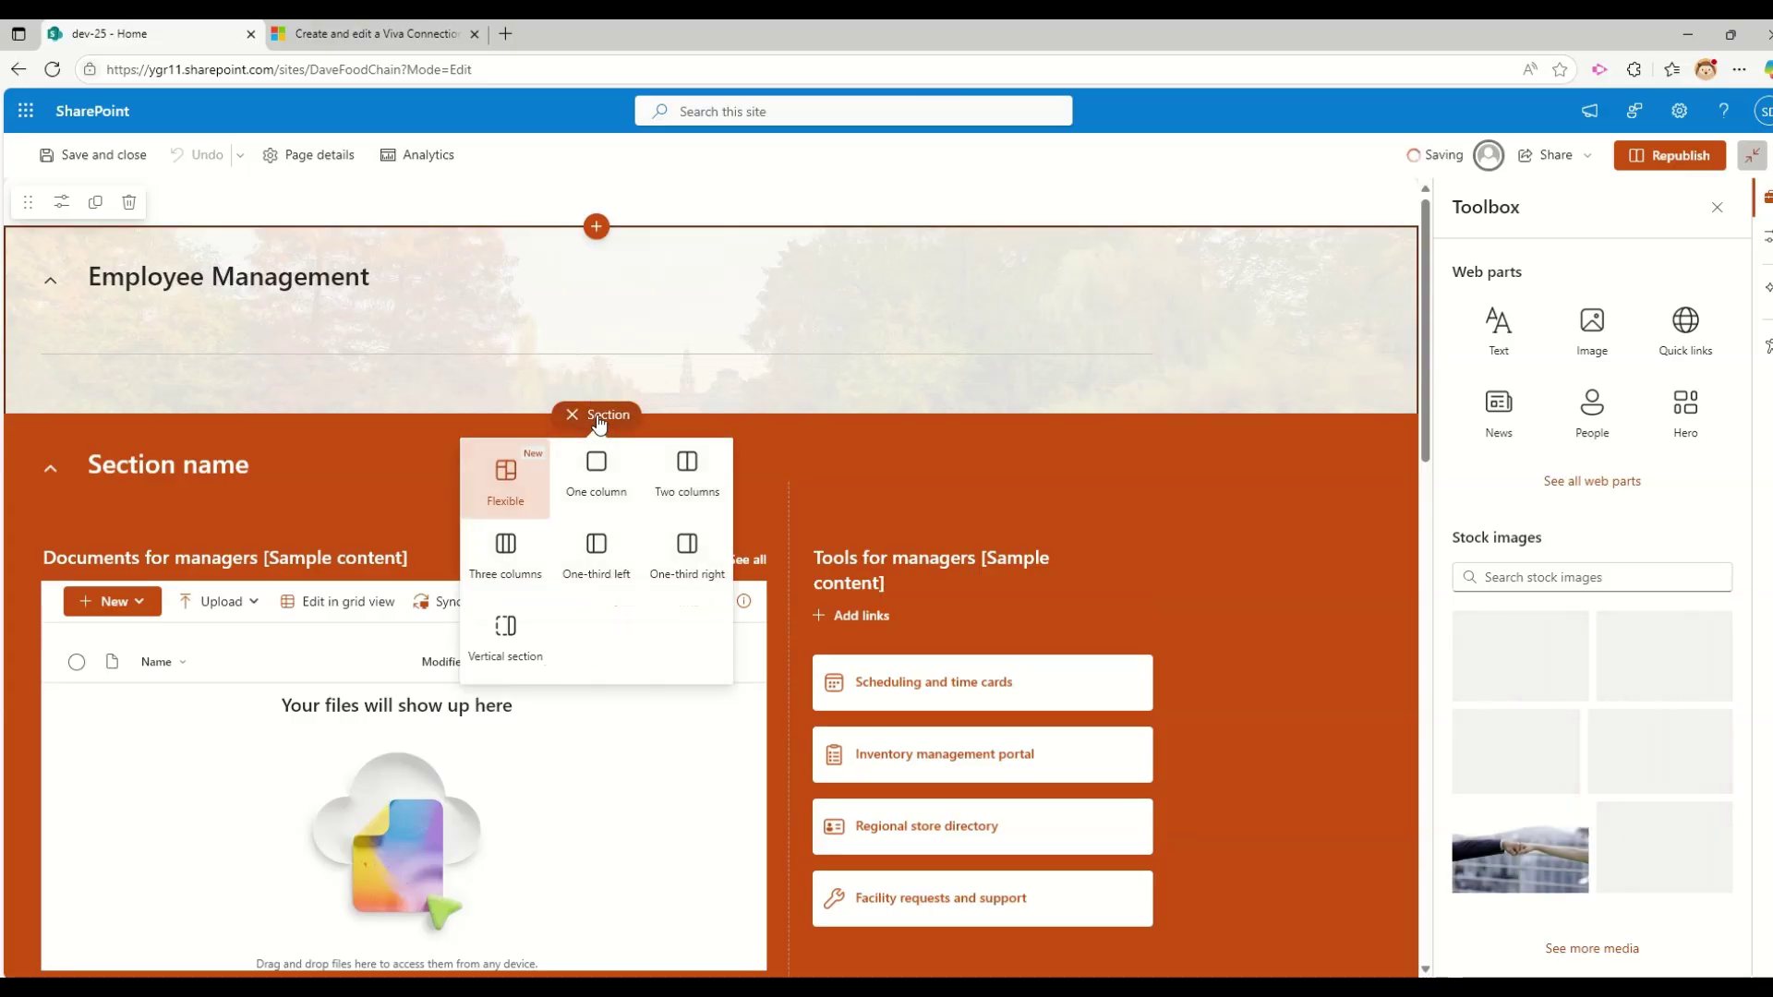
left_click(505, 473)
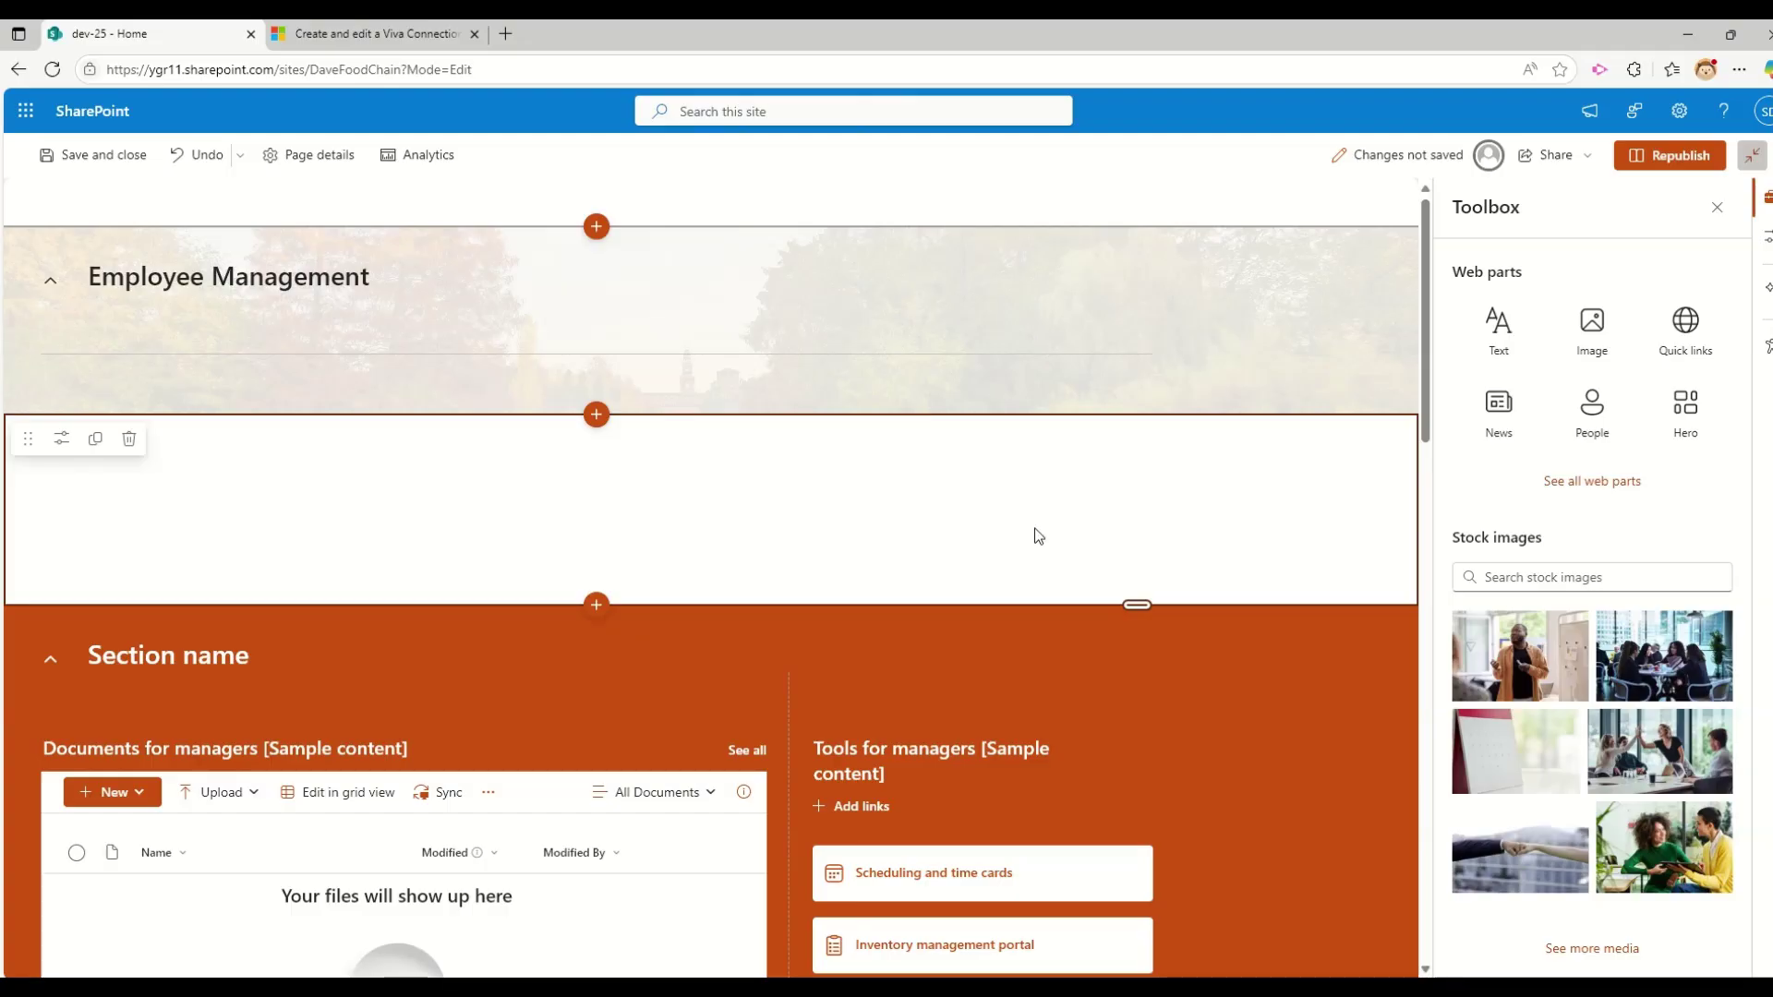
Search web parts for 'dashboard' and insert Dashboard (Preview) into the new section.
left_click(1608, 482)
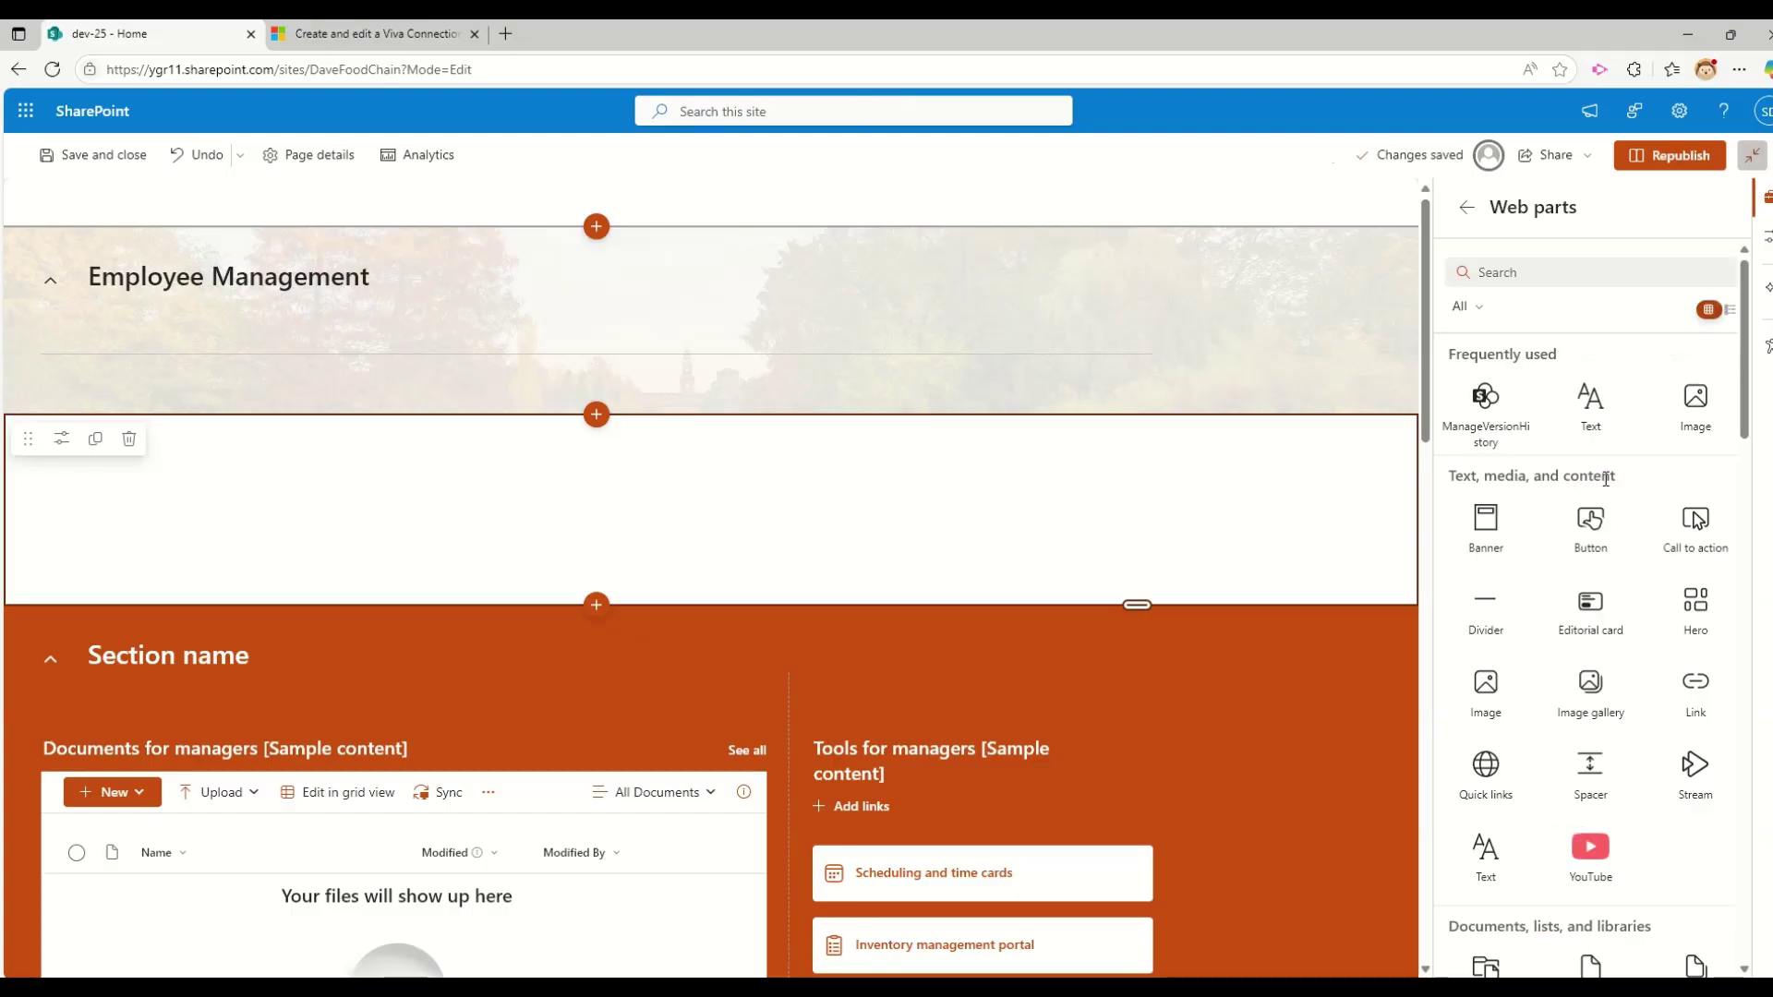
left_click(1512, 269)
type("dashbo")
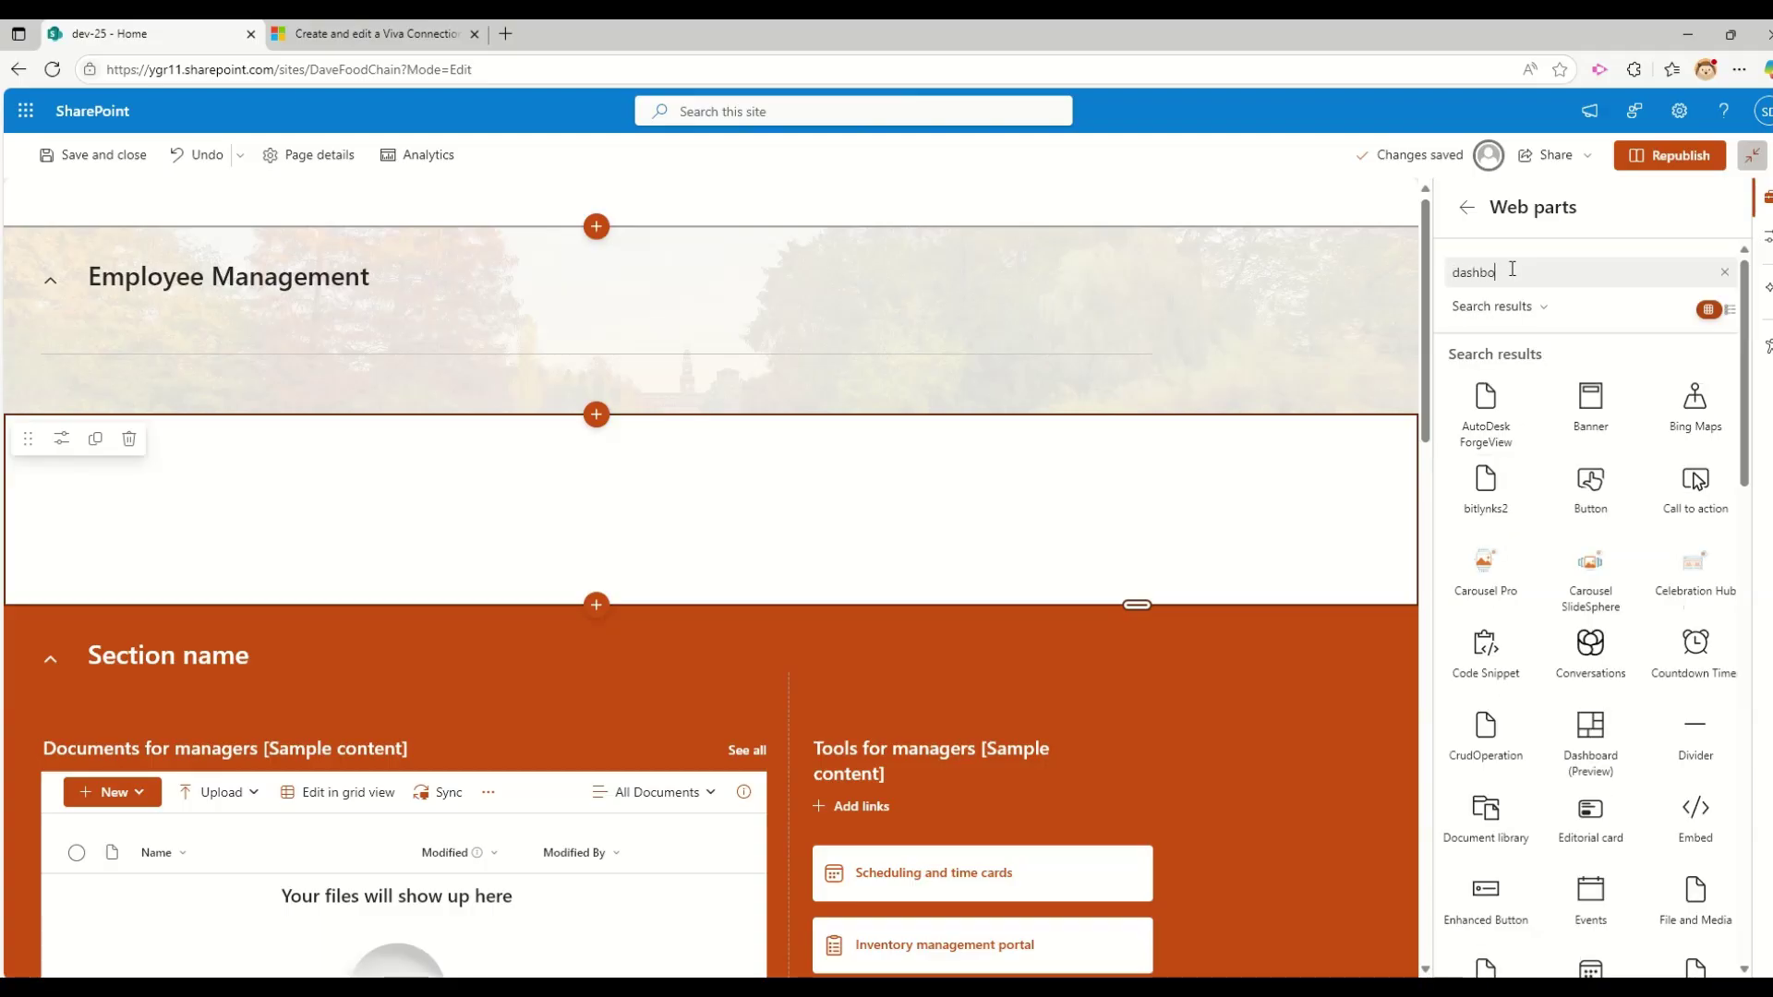
type("ard")
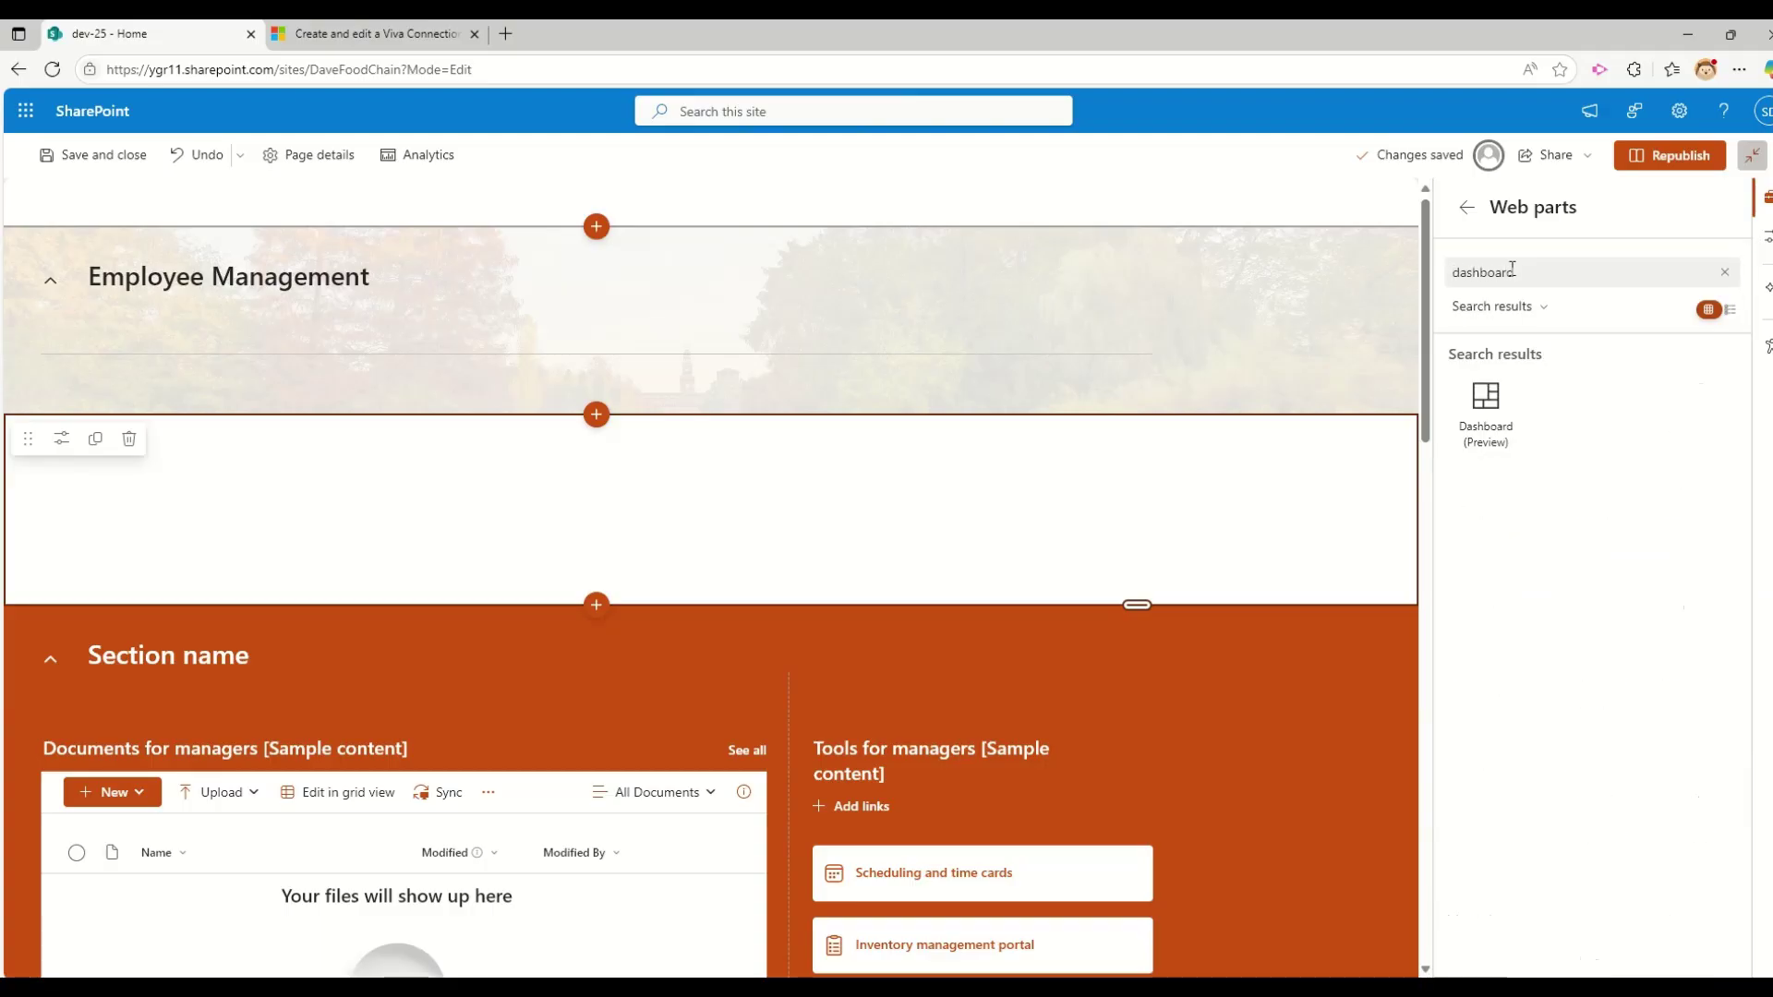
left_click(1501, 427)
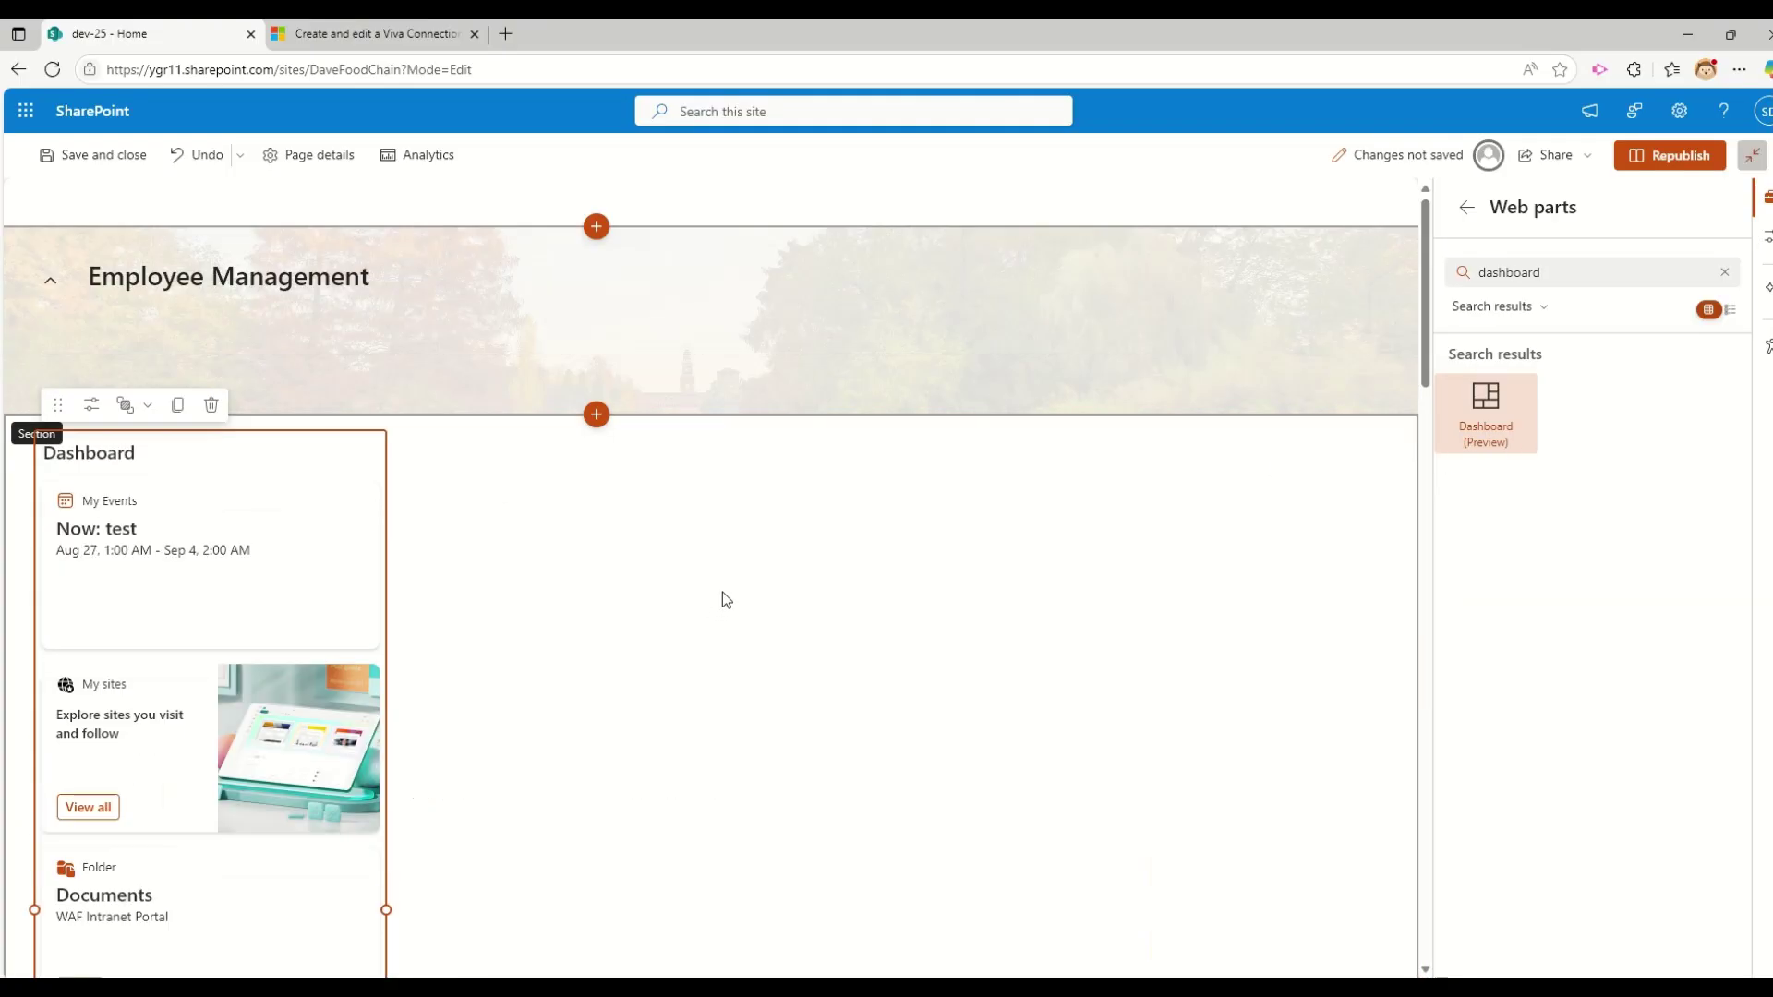
Widen and position the Dashboard web part so its cards sit three across.
scroll(754, 573, "down", 5)
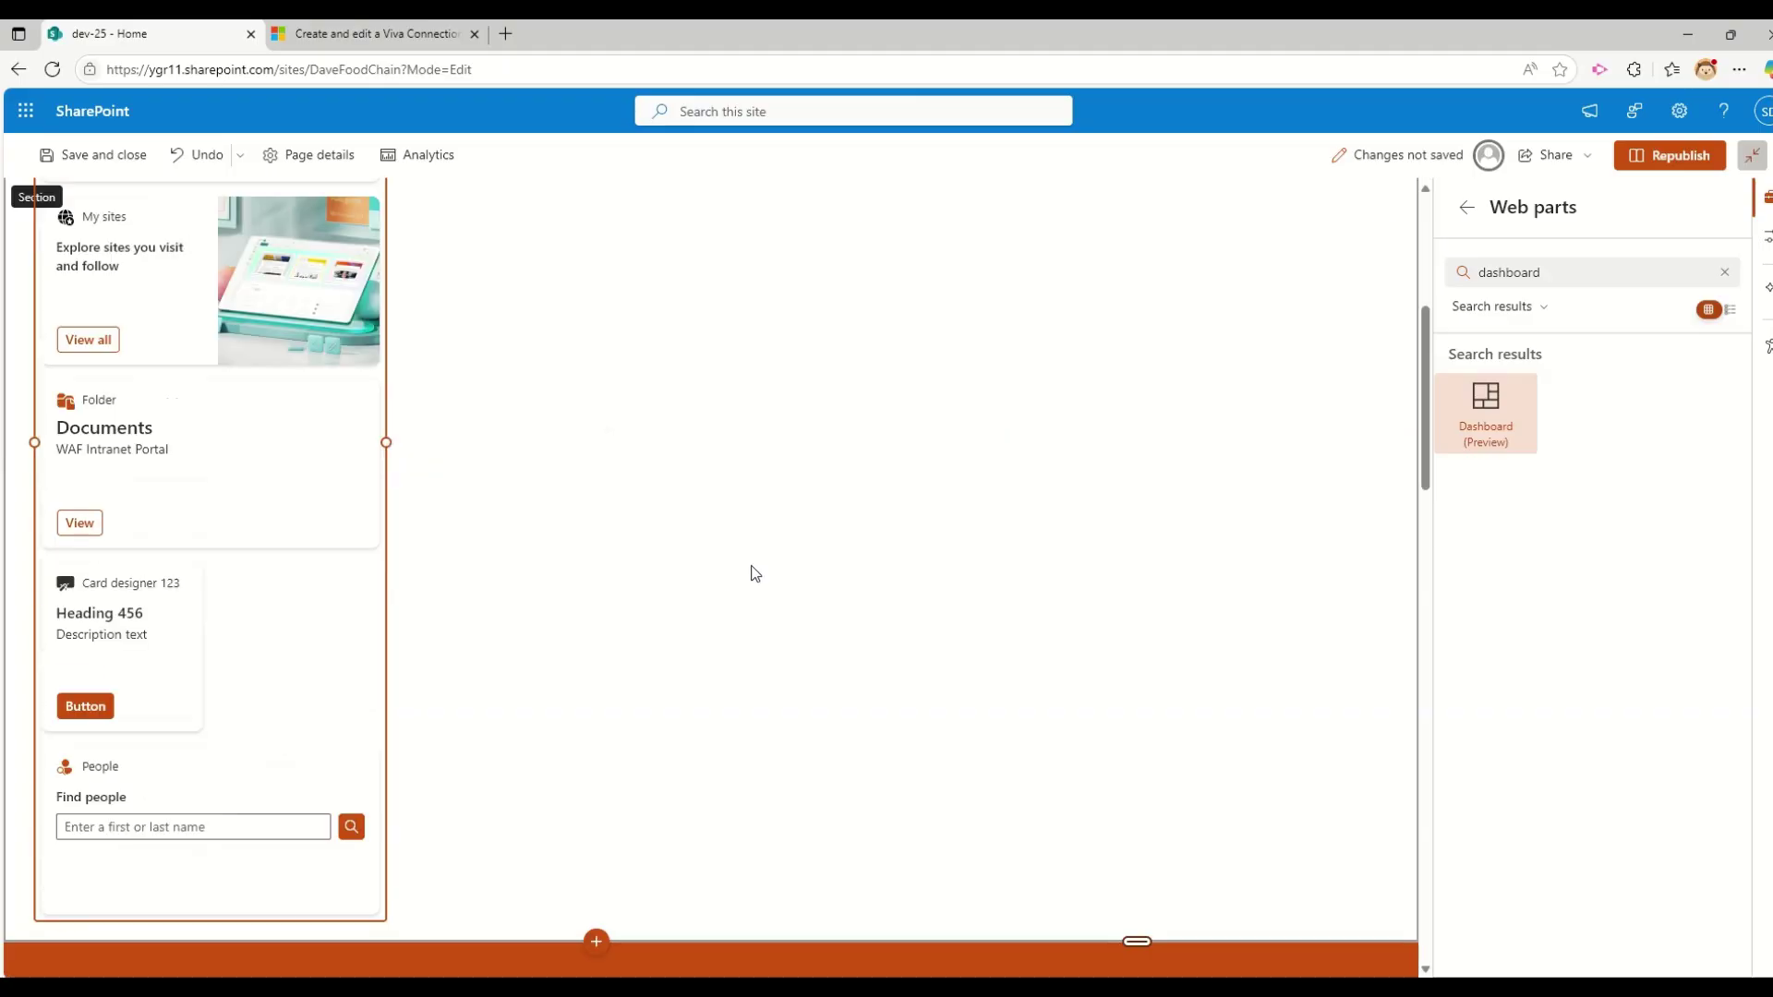
scroll(230, 696, "up", 5)
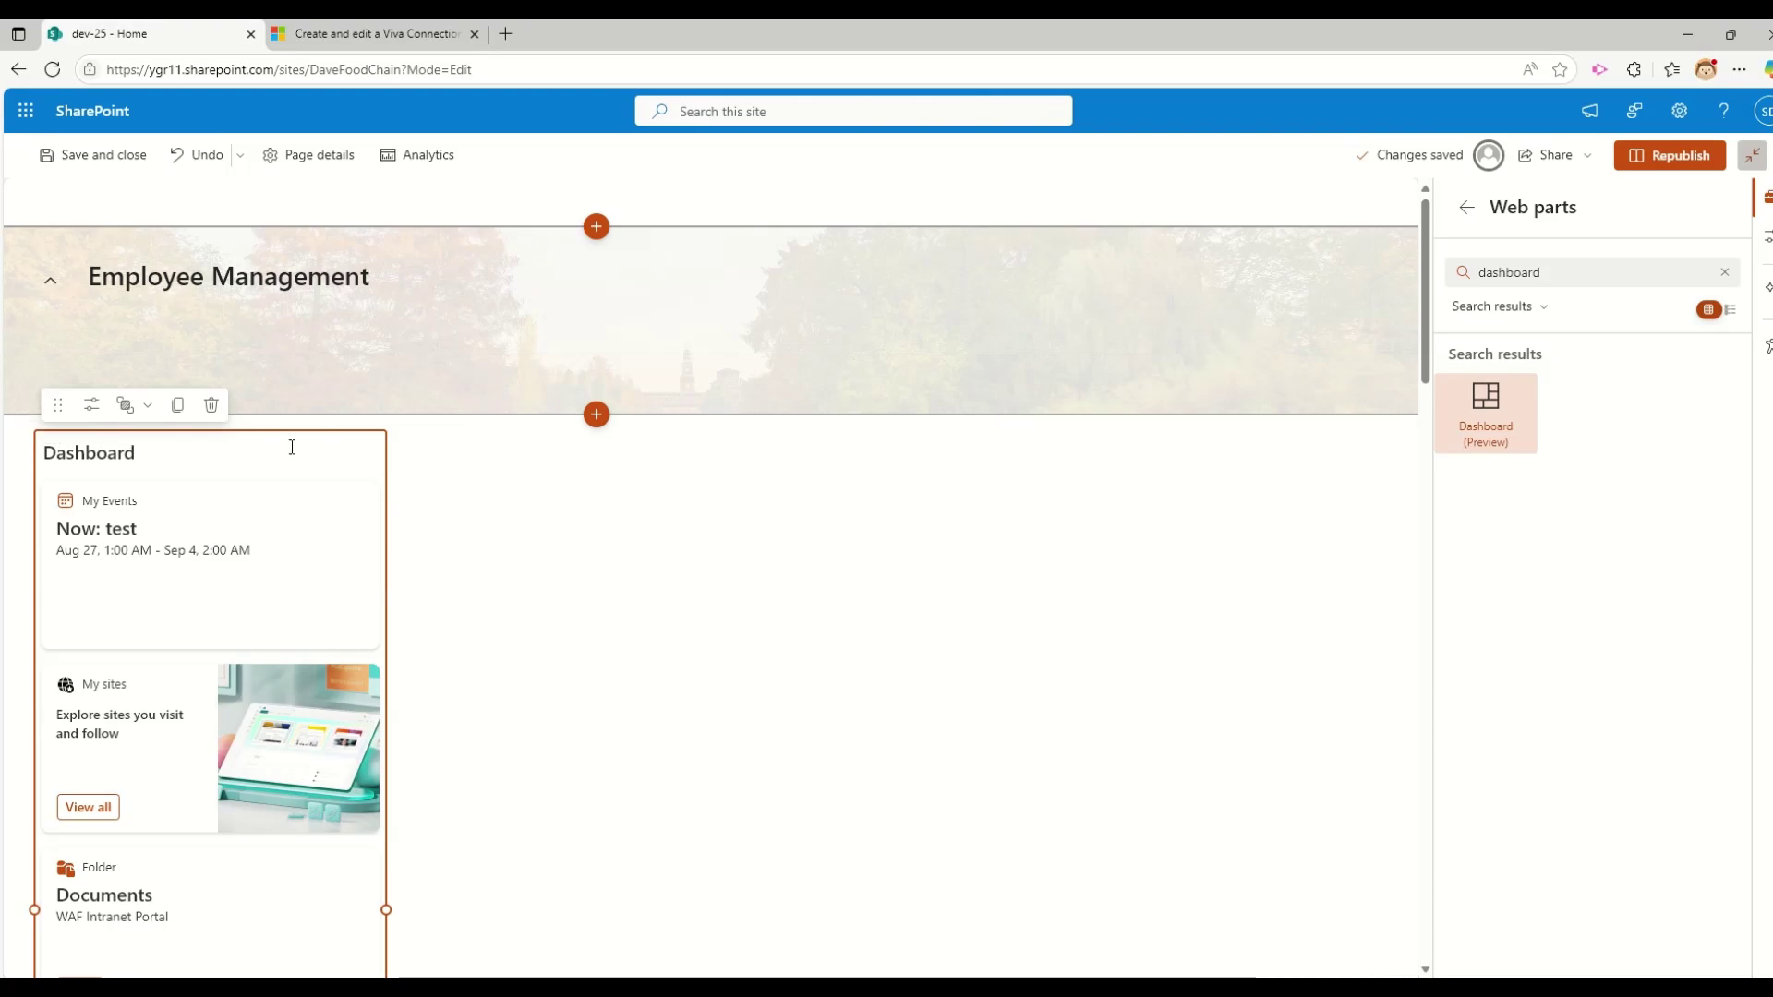
scroll(199, 618, "down", 3)
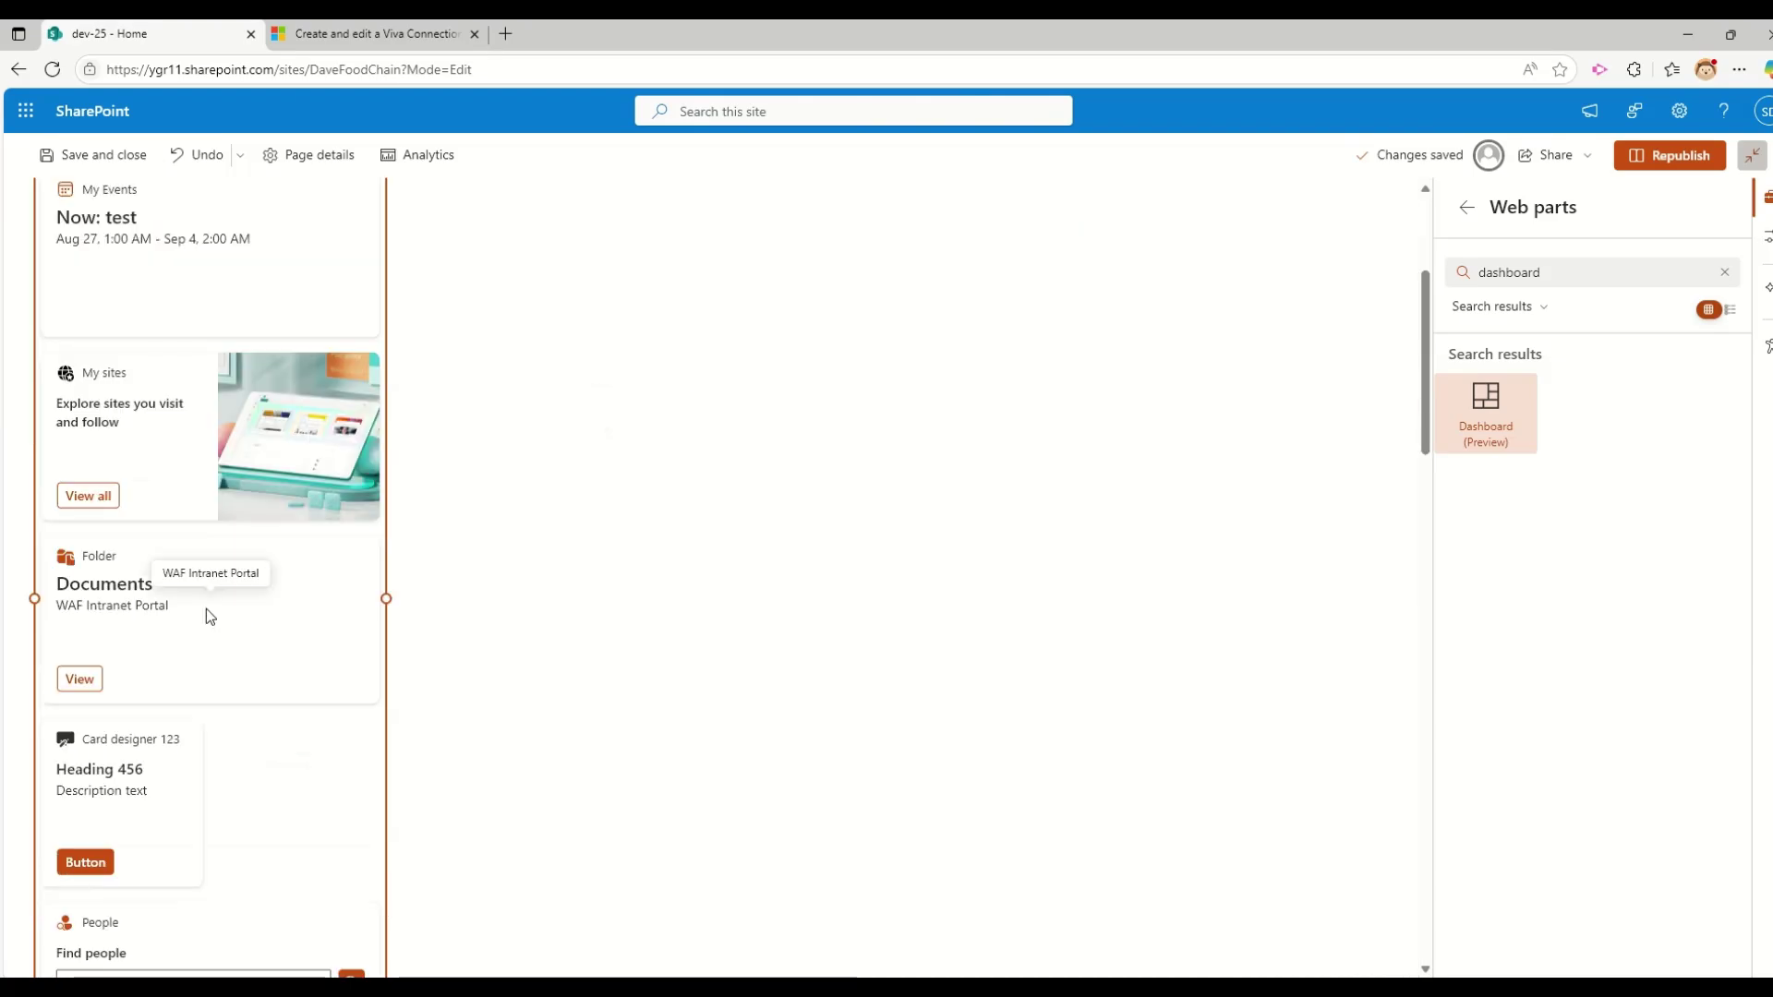
scroll(207, 608, "down", 2)
scroll(405, 601, "up", 5)
scroll(781, 569, "down", 3)
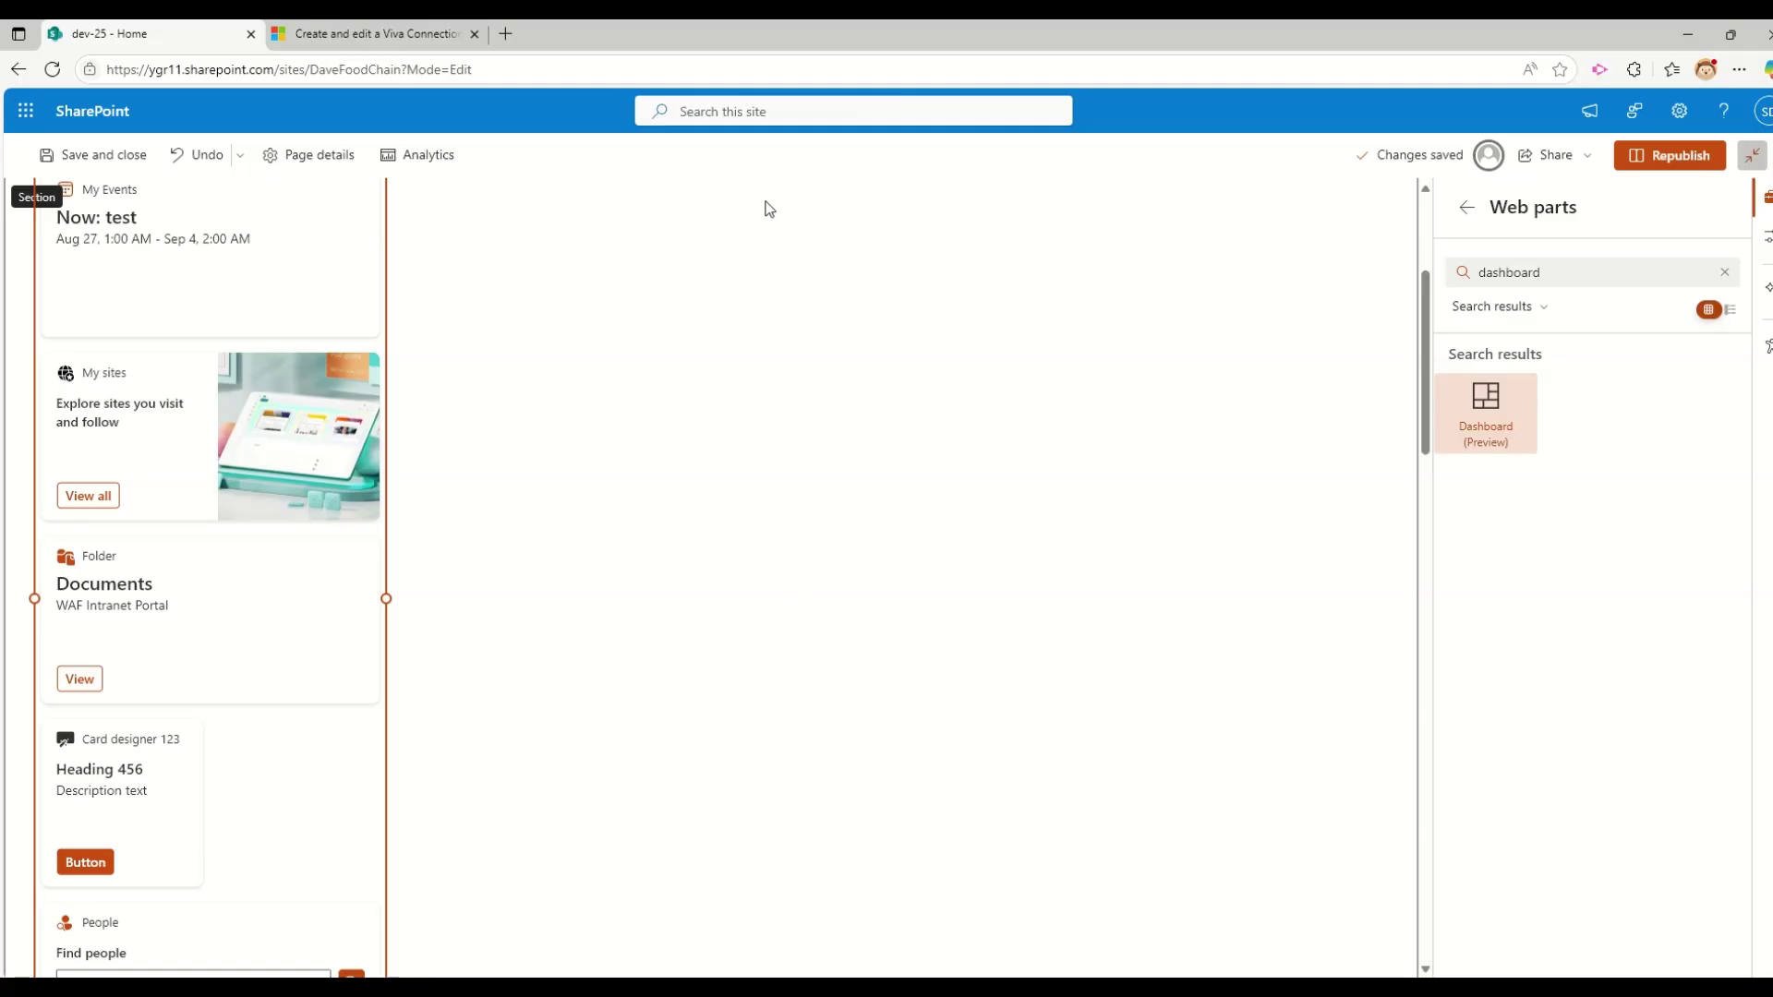
scroll(886, 538, "up", 3)
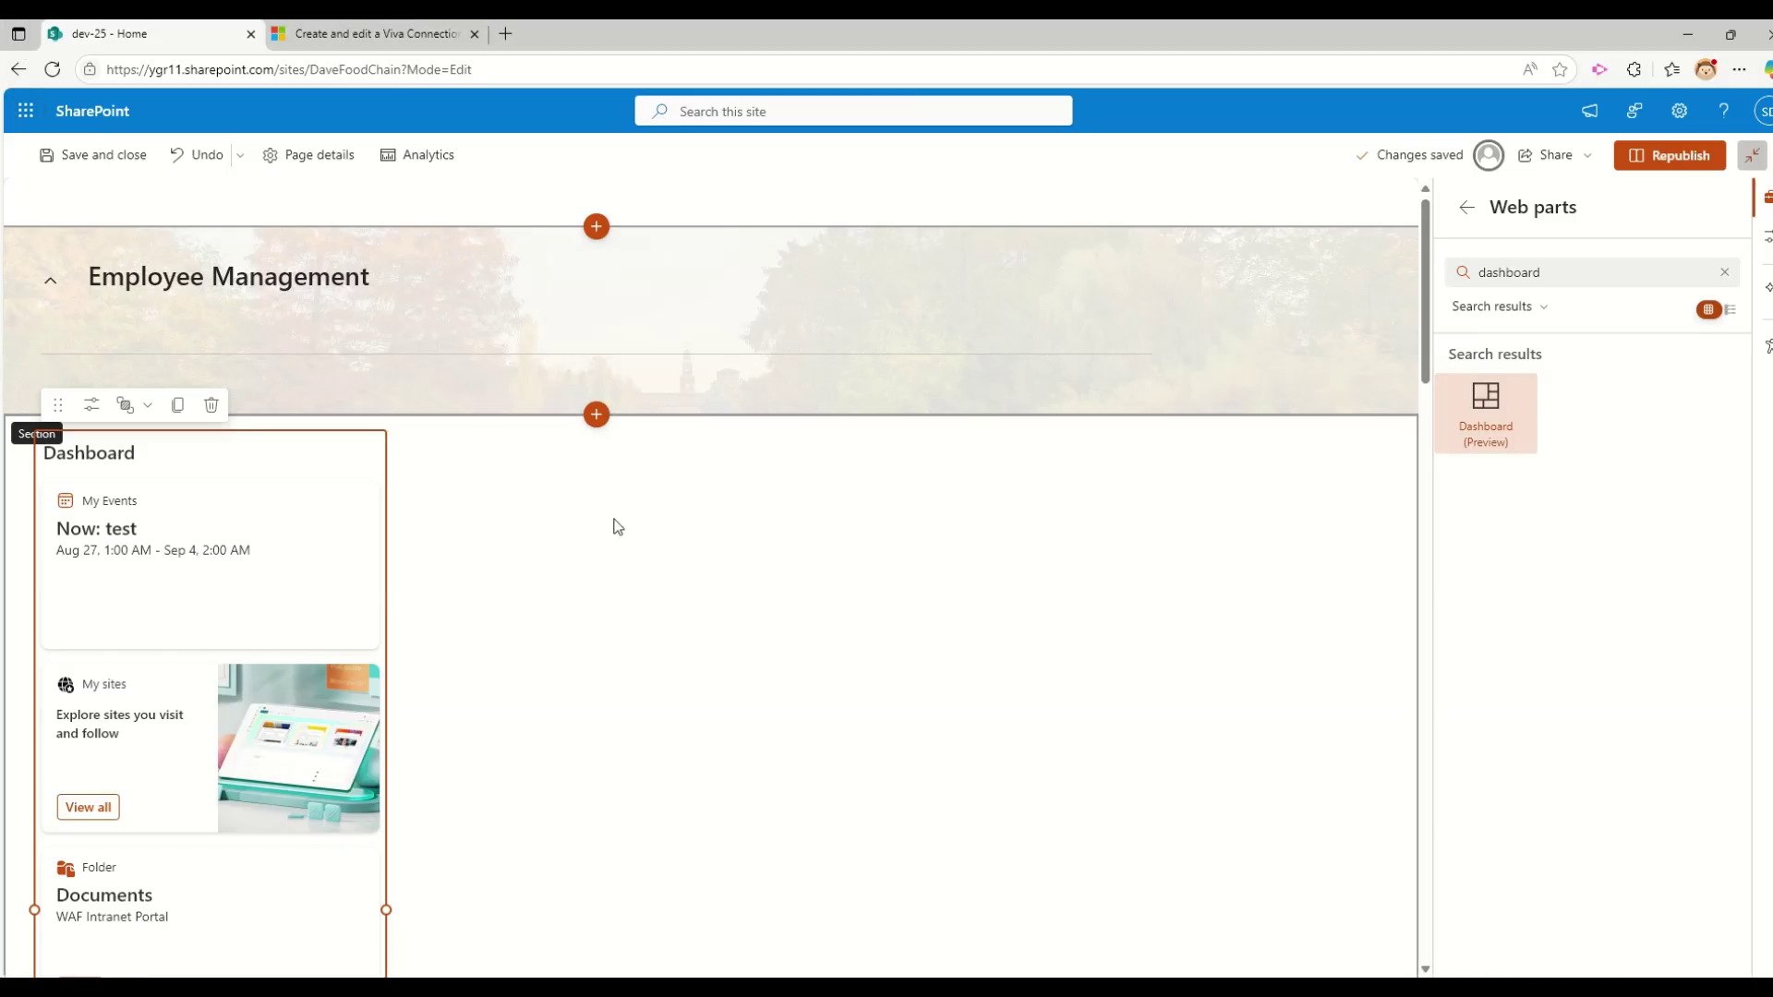
scroll(601, 520, "down", 3)
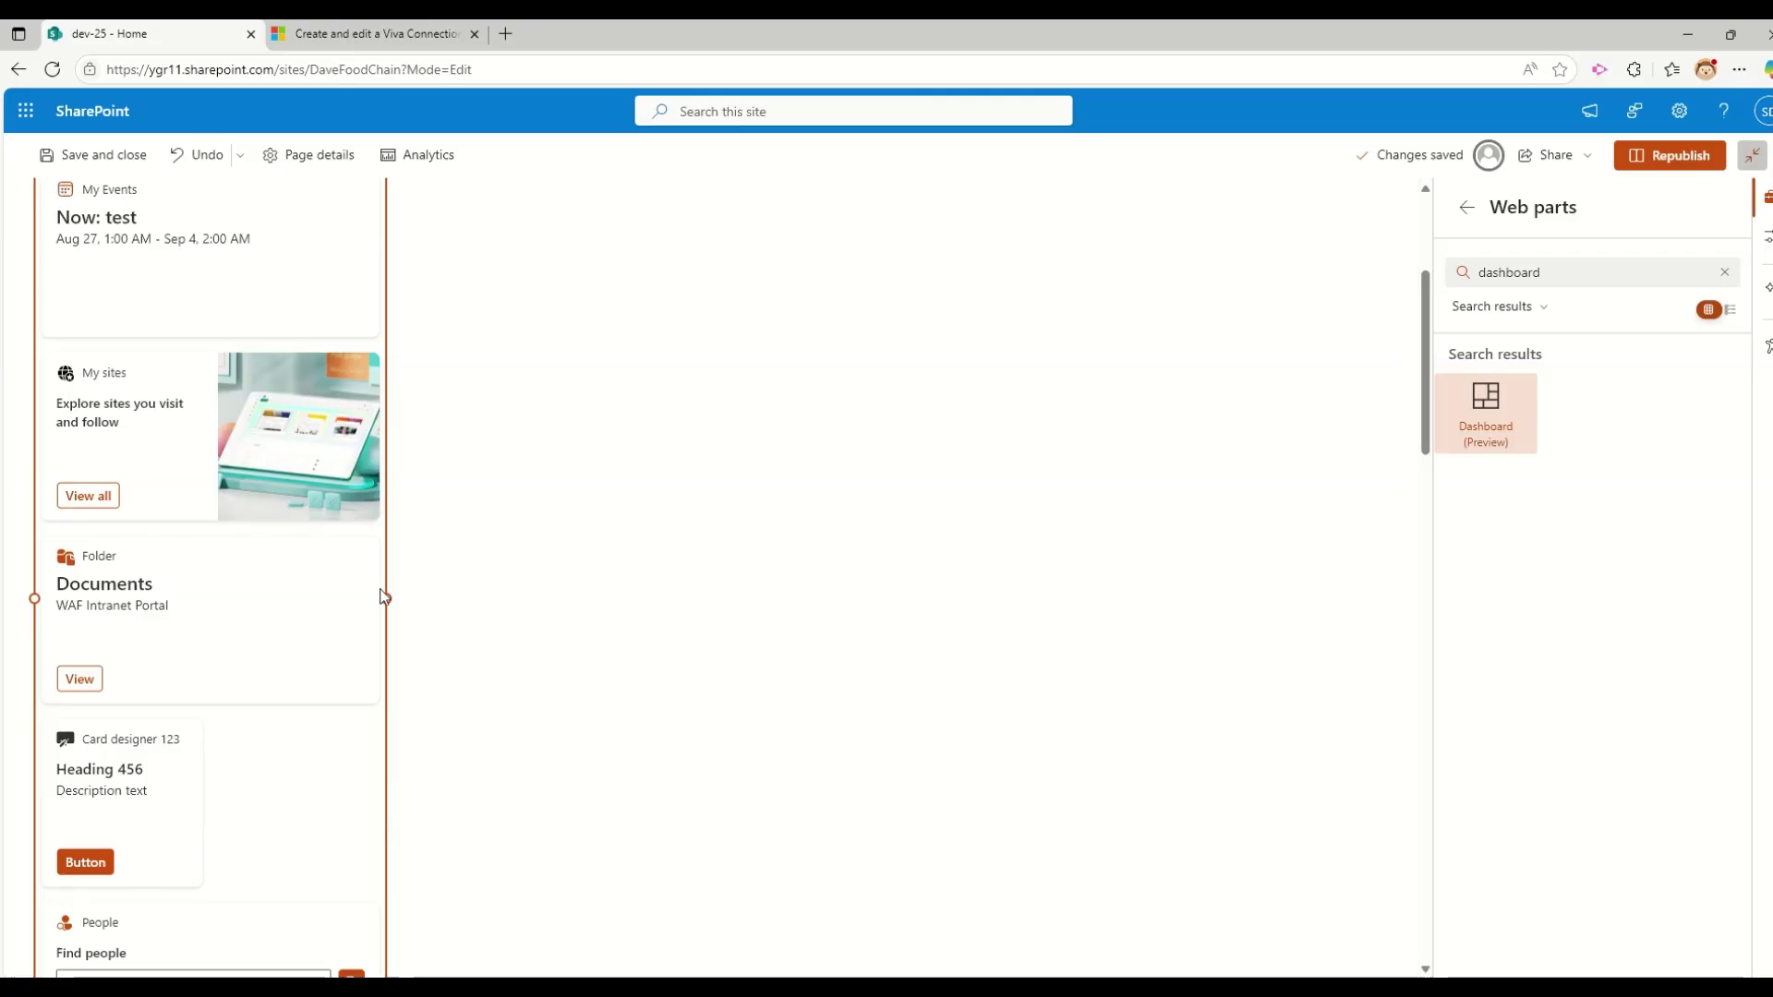
left_click_drag(386, 598, 1155, 554)
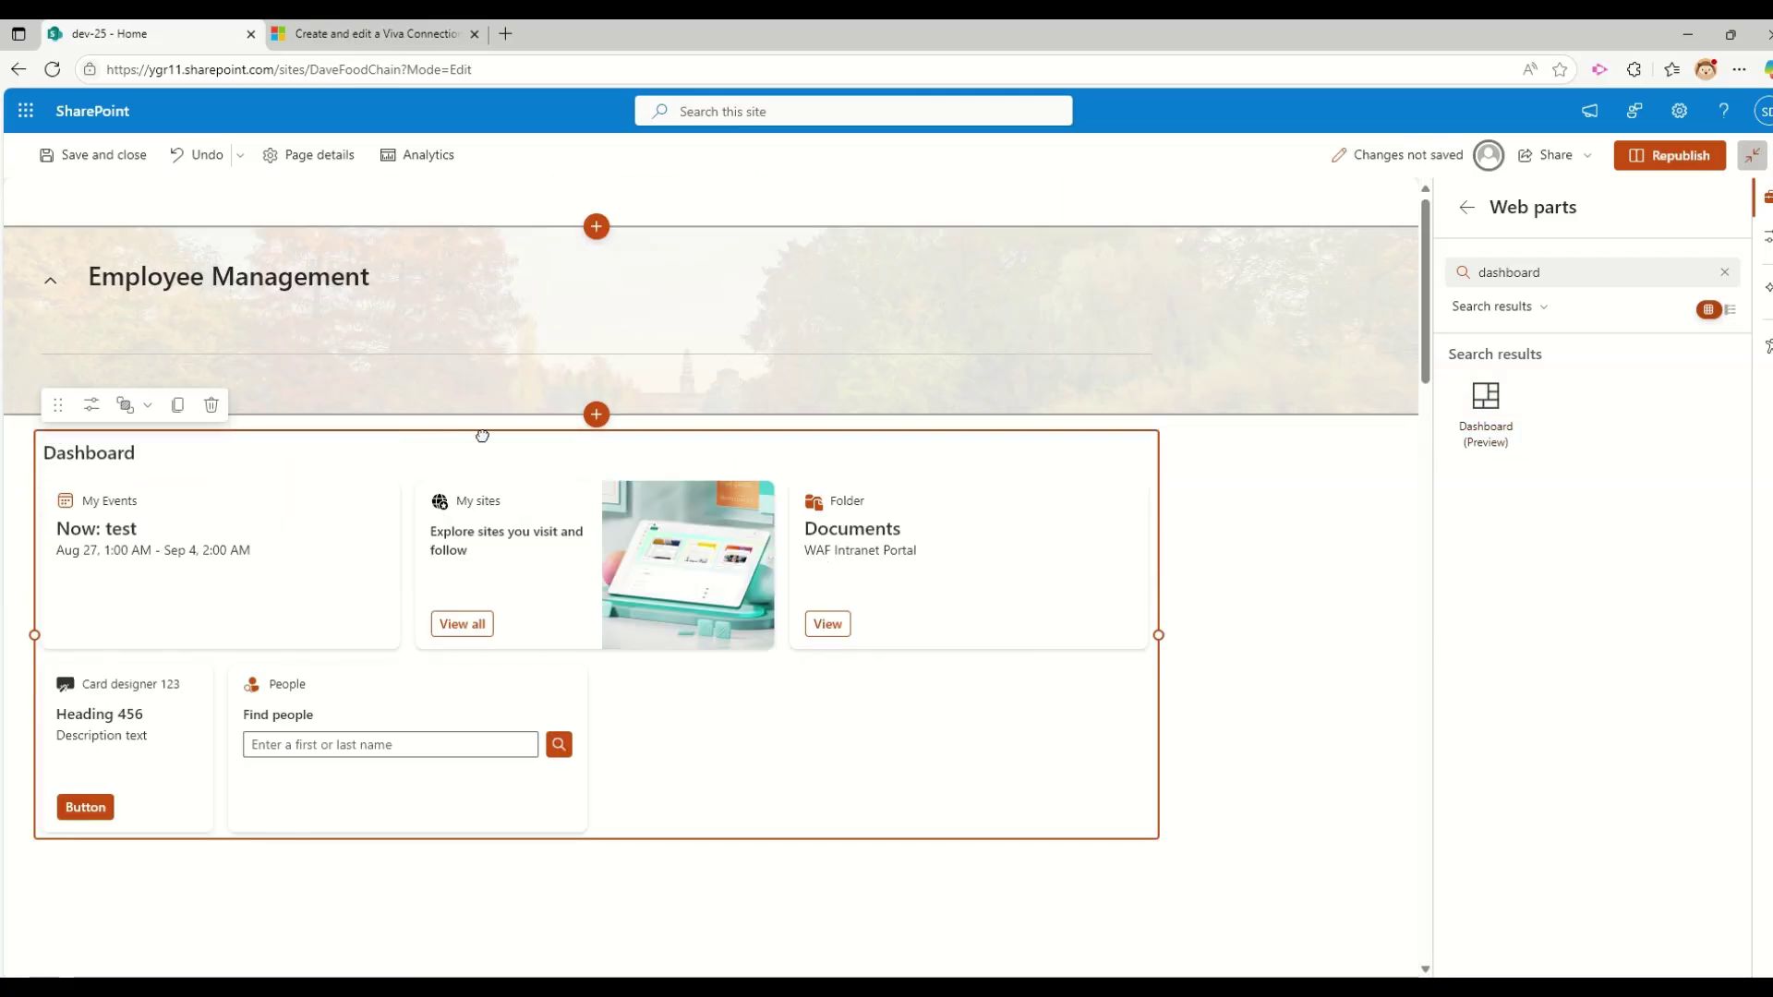
left_click_drag(438, 432, 626, 517)
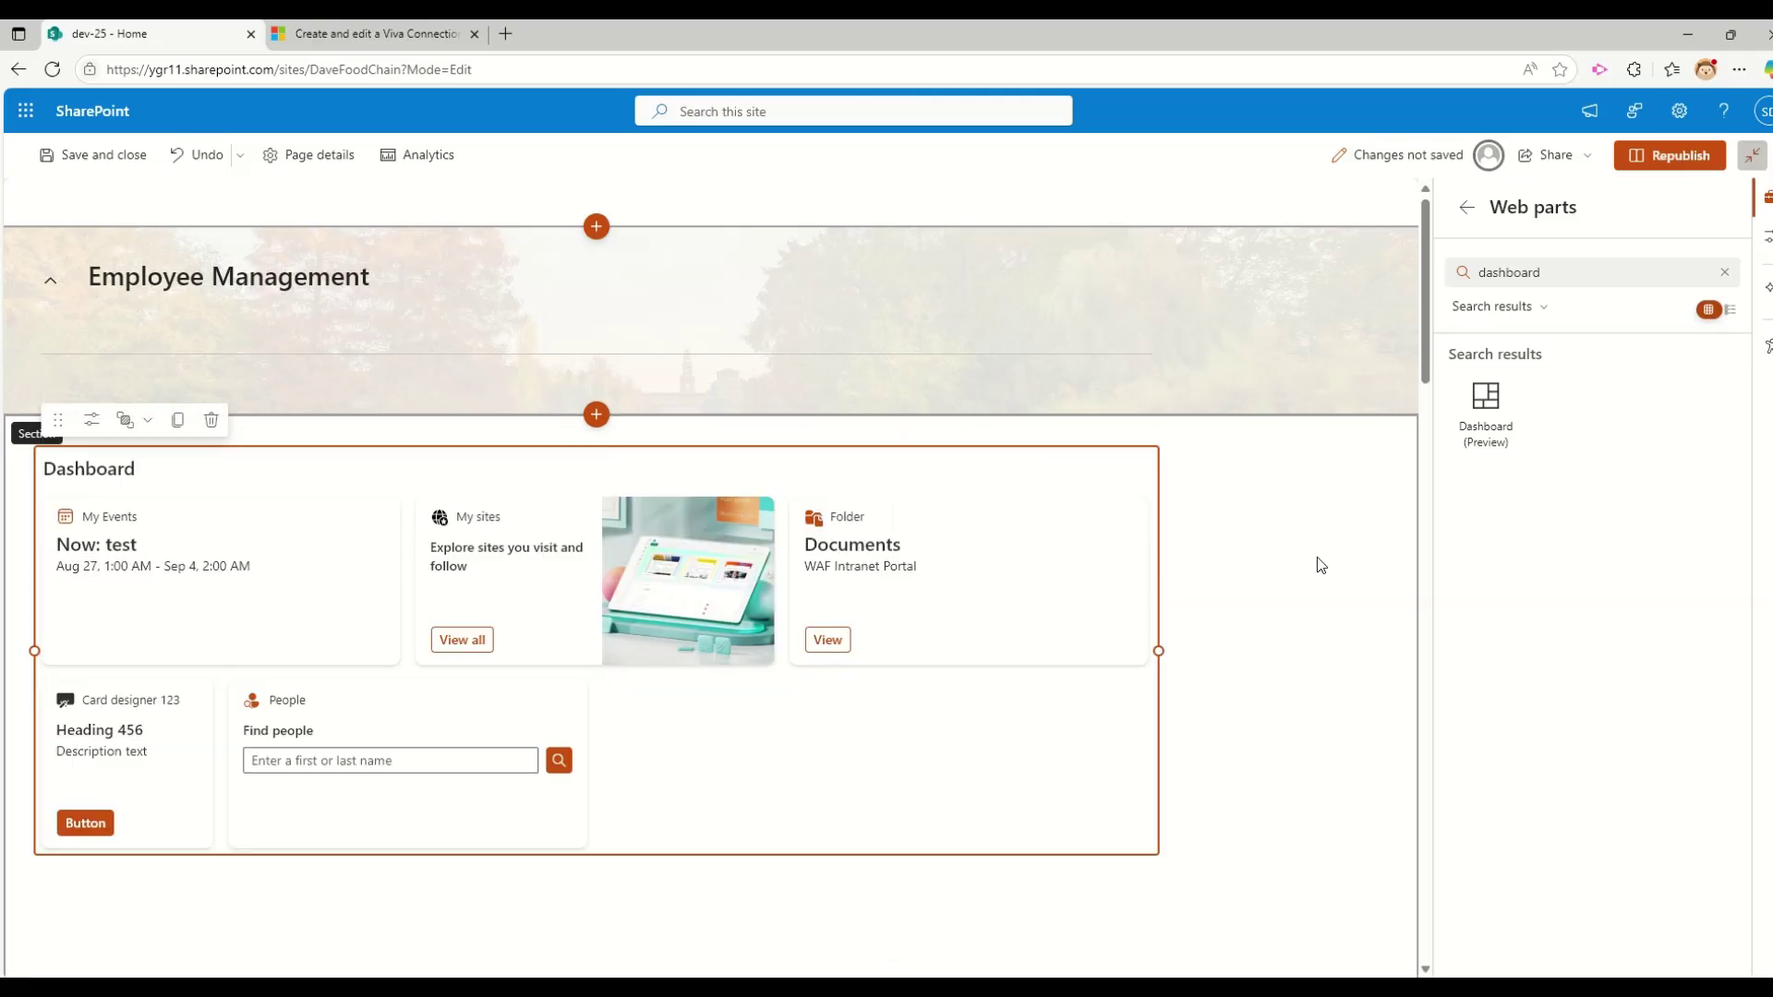
left_click_drag(1156, 652, 1154, 715)
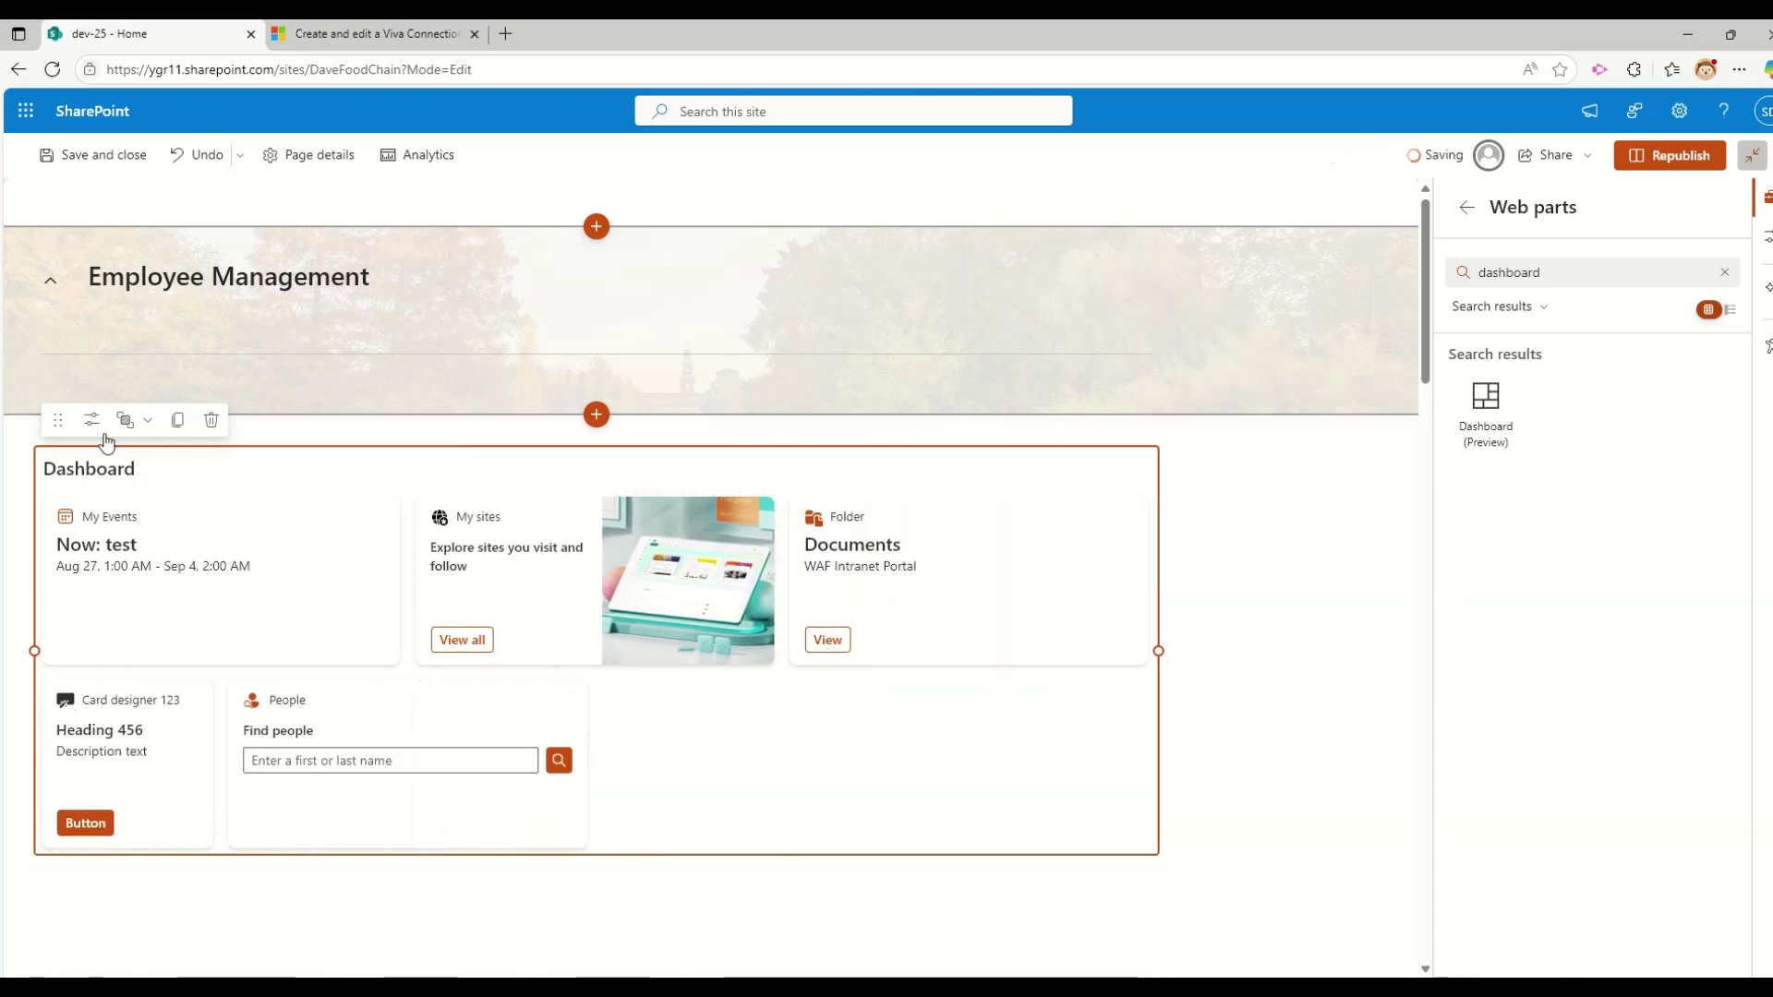
Shrink the section height to fit the dashboard and open the section's settings.
left_click(1279, 562)
scroll(1282, 565, "down", 3)
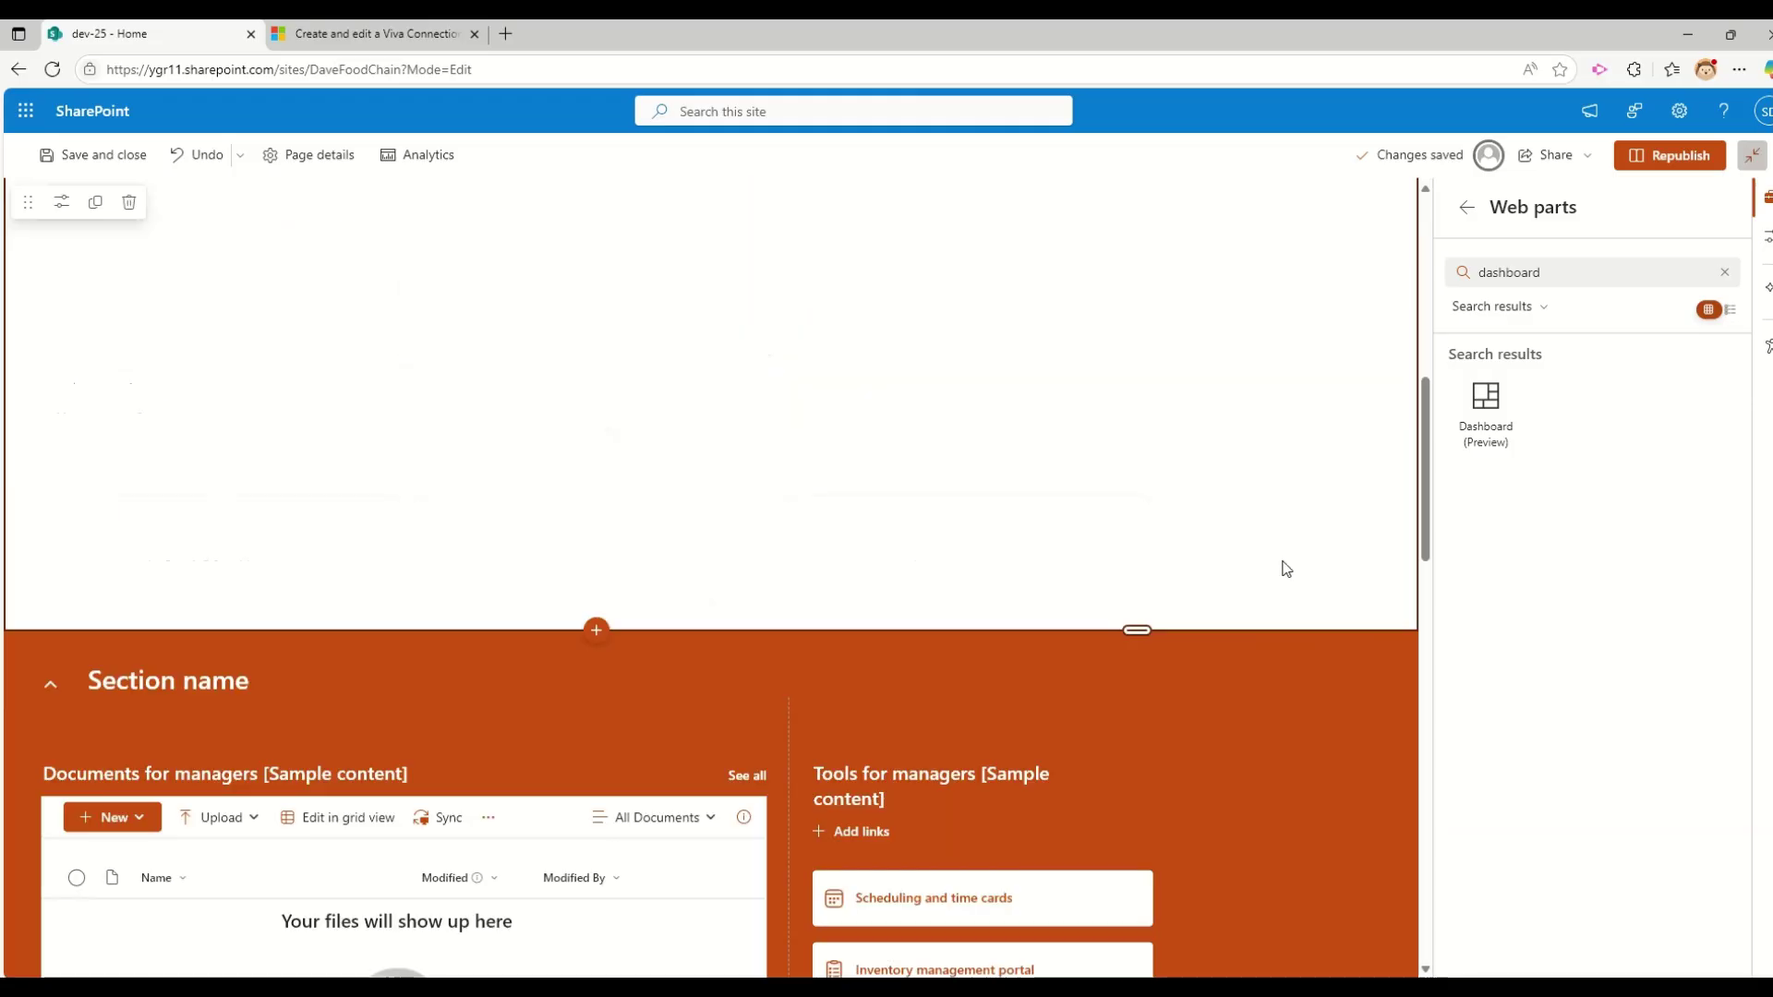
scroll(1285, 570, "down", 6)
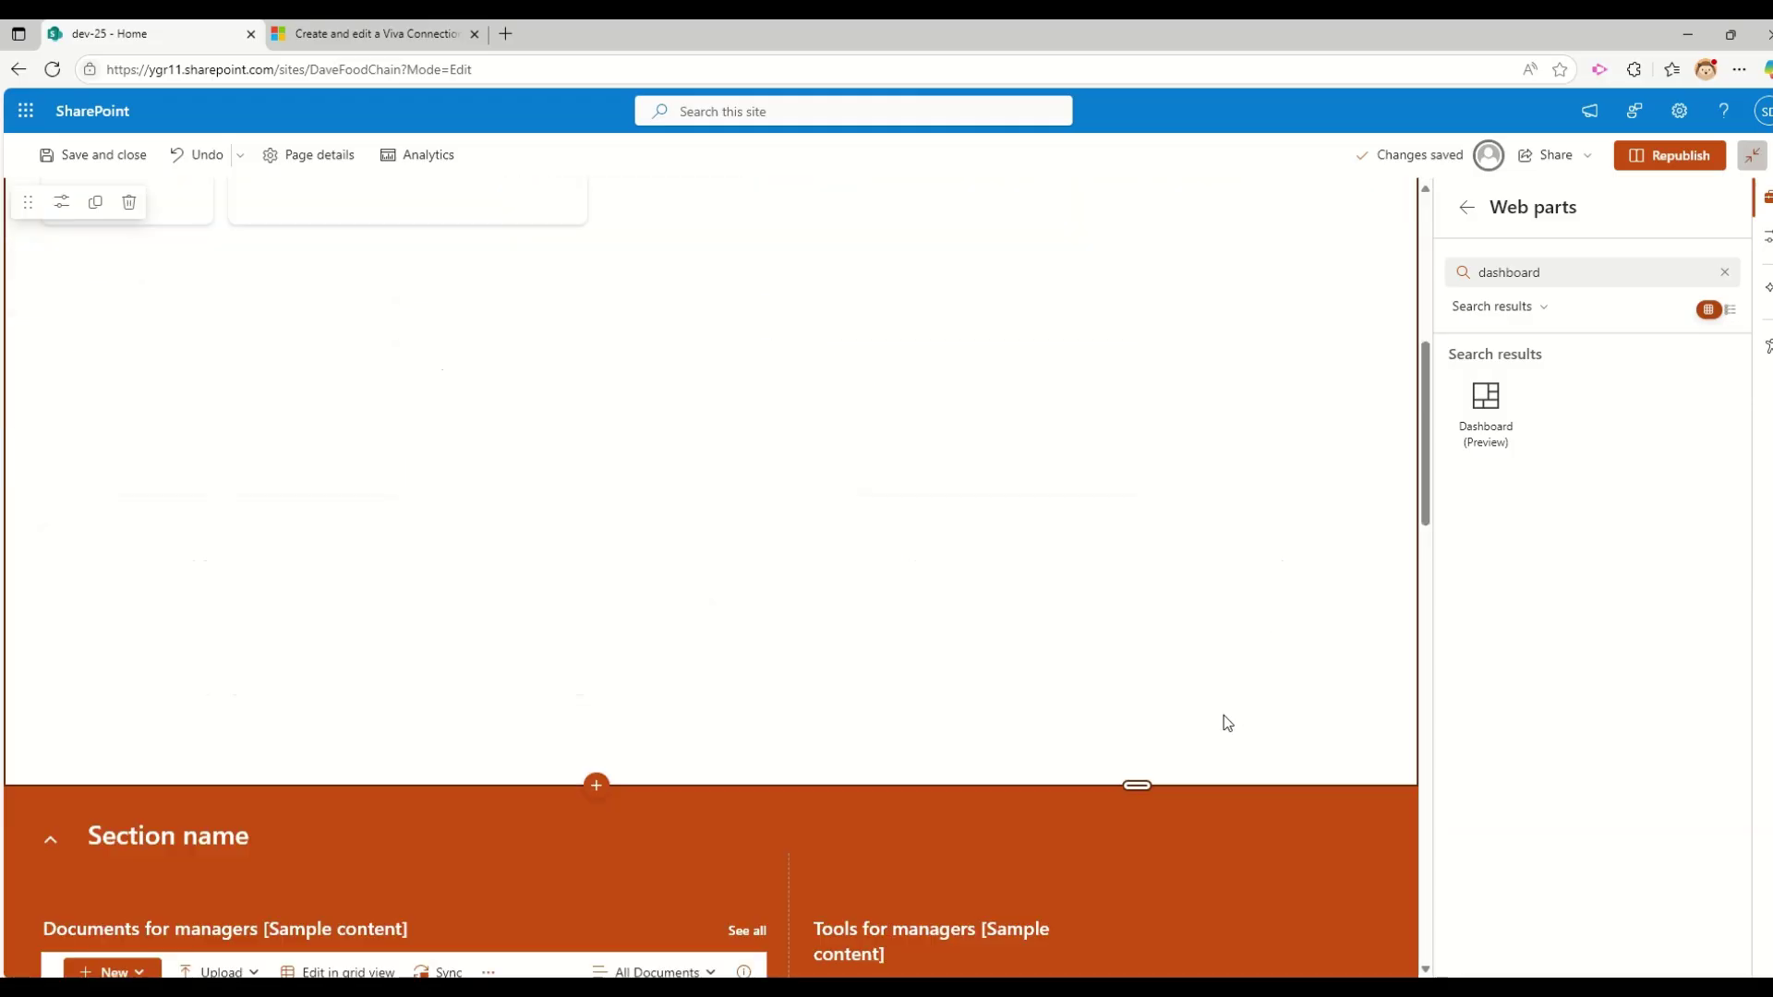
left_click_drag(1124, 785, 1160, 546)
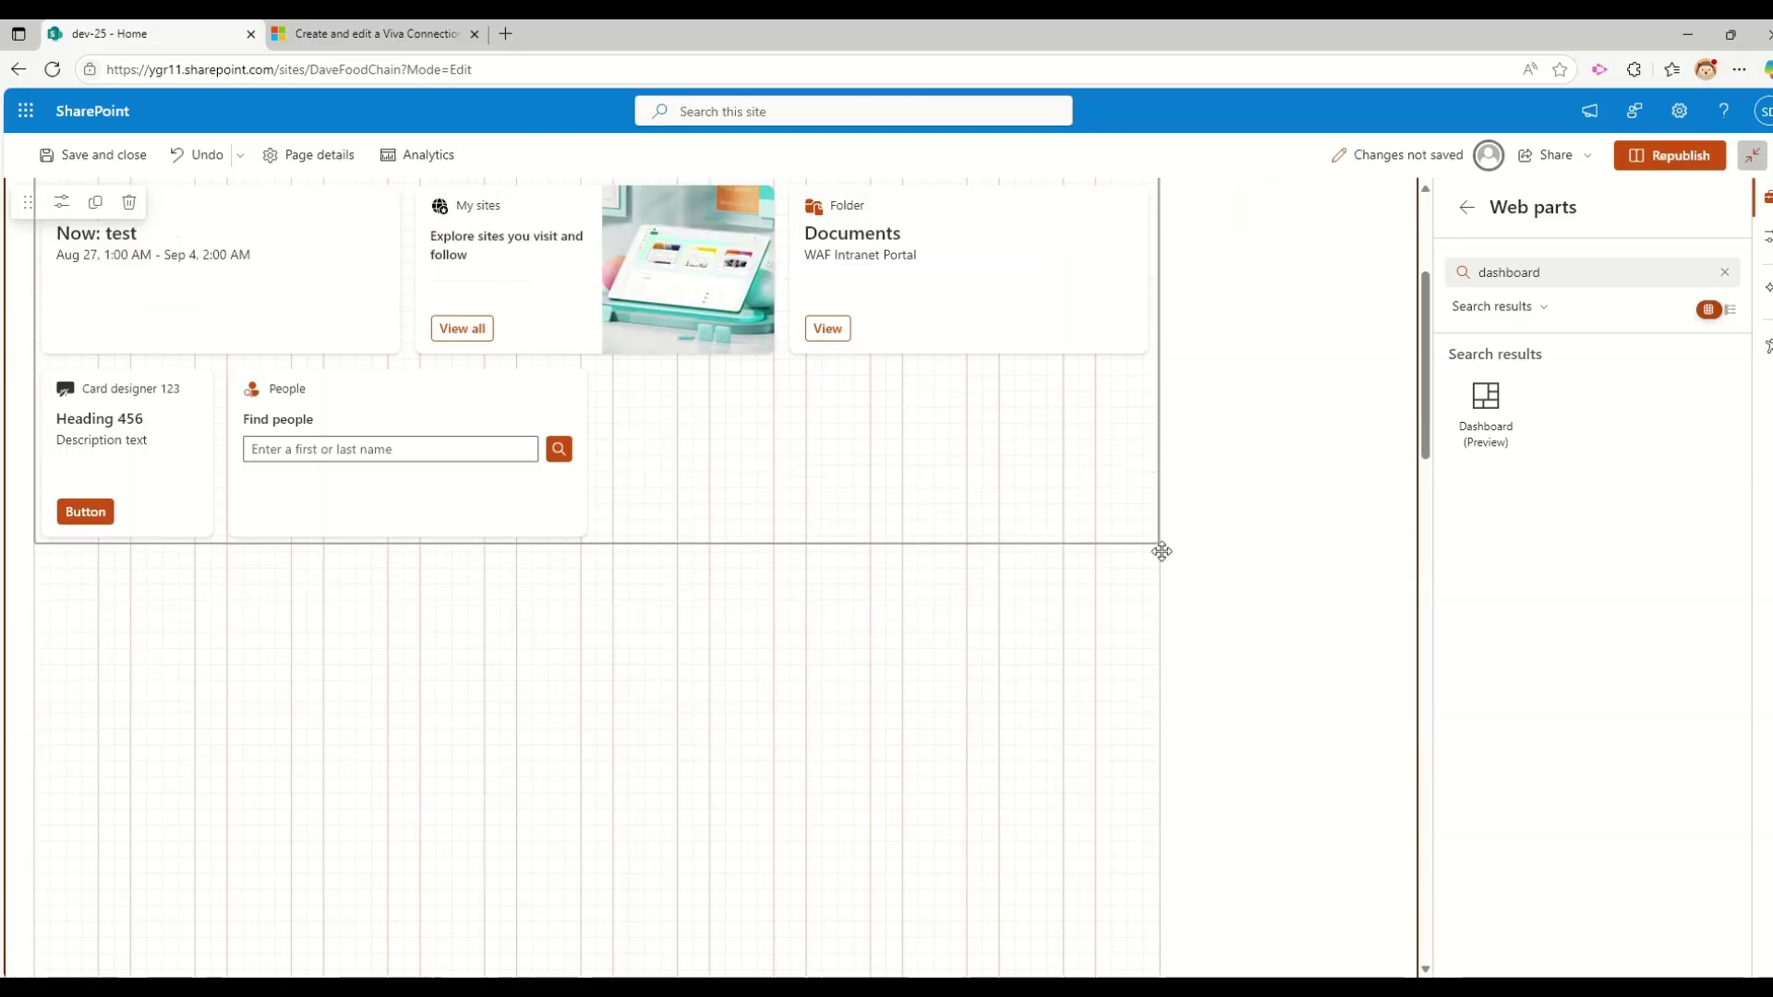
left_click_drag(1163, 422, 1145, 256)
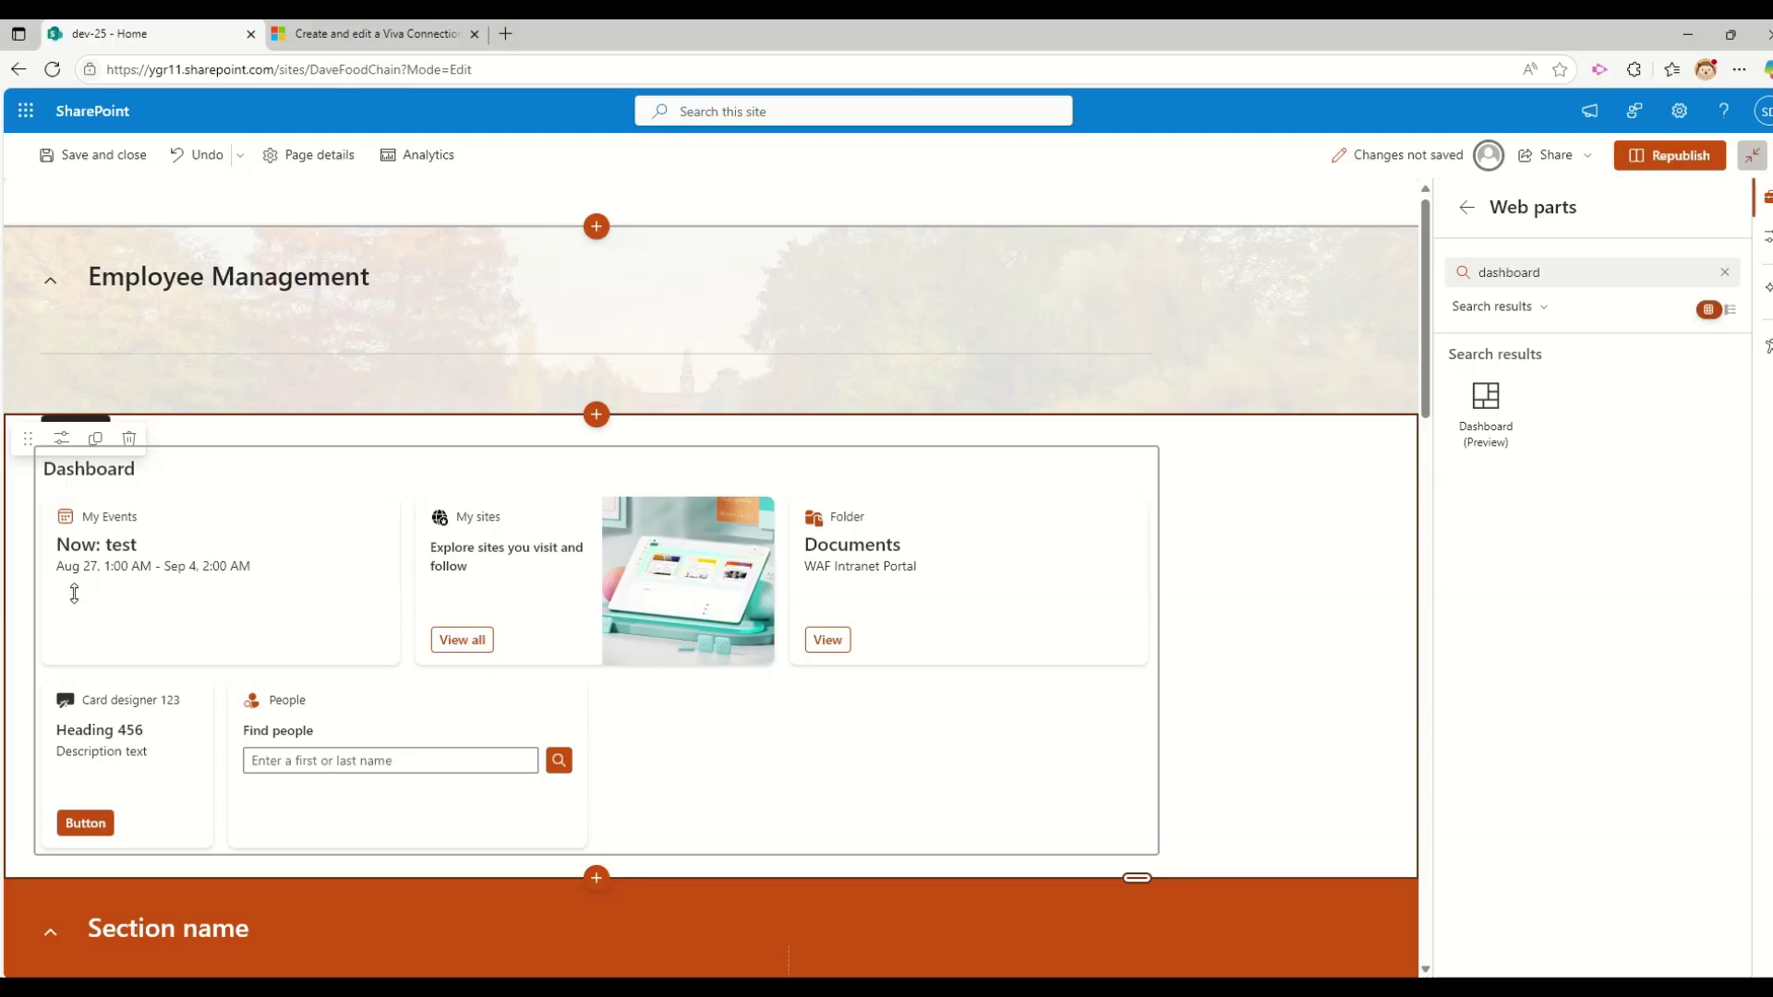
left_click(61, 439)
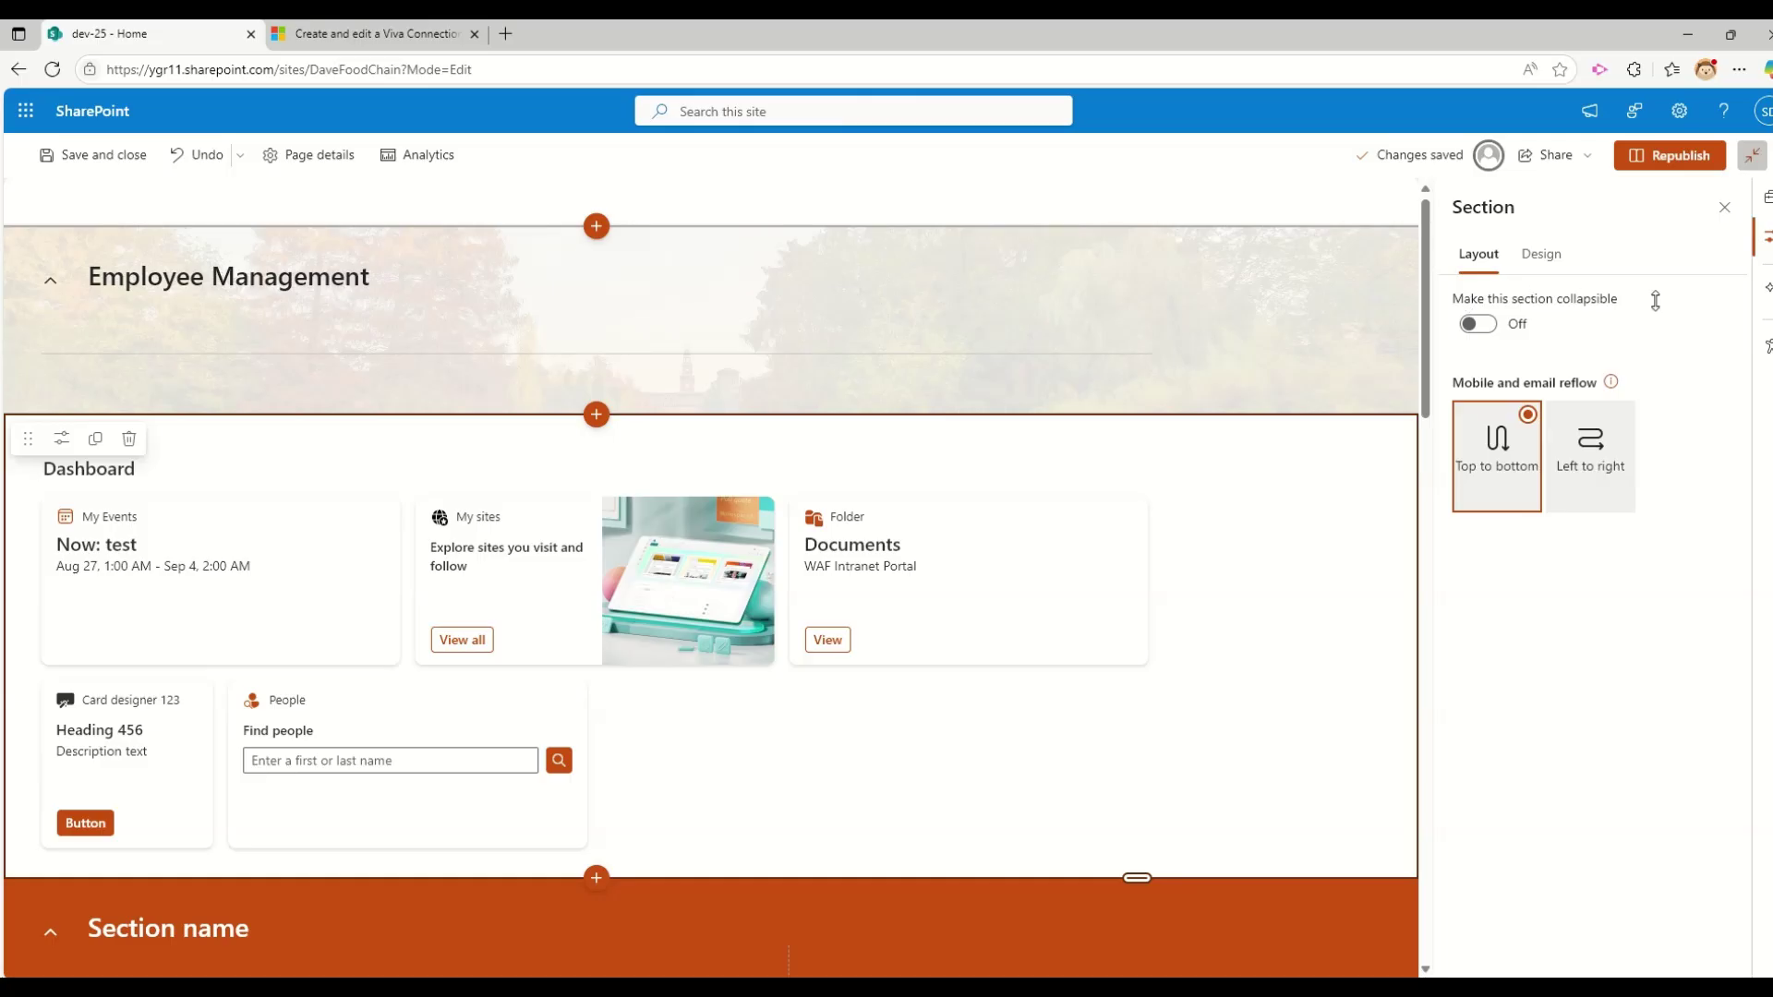
Make the section collapsible and give it the title 'Dahboard'.
left_click(1482, 325)
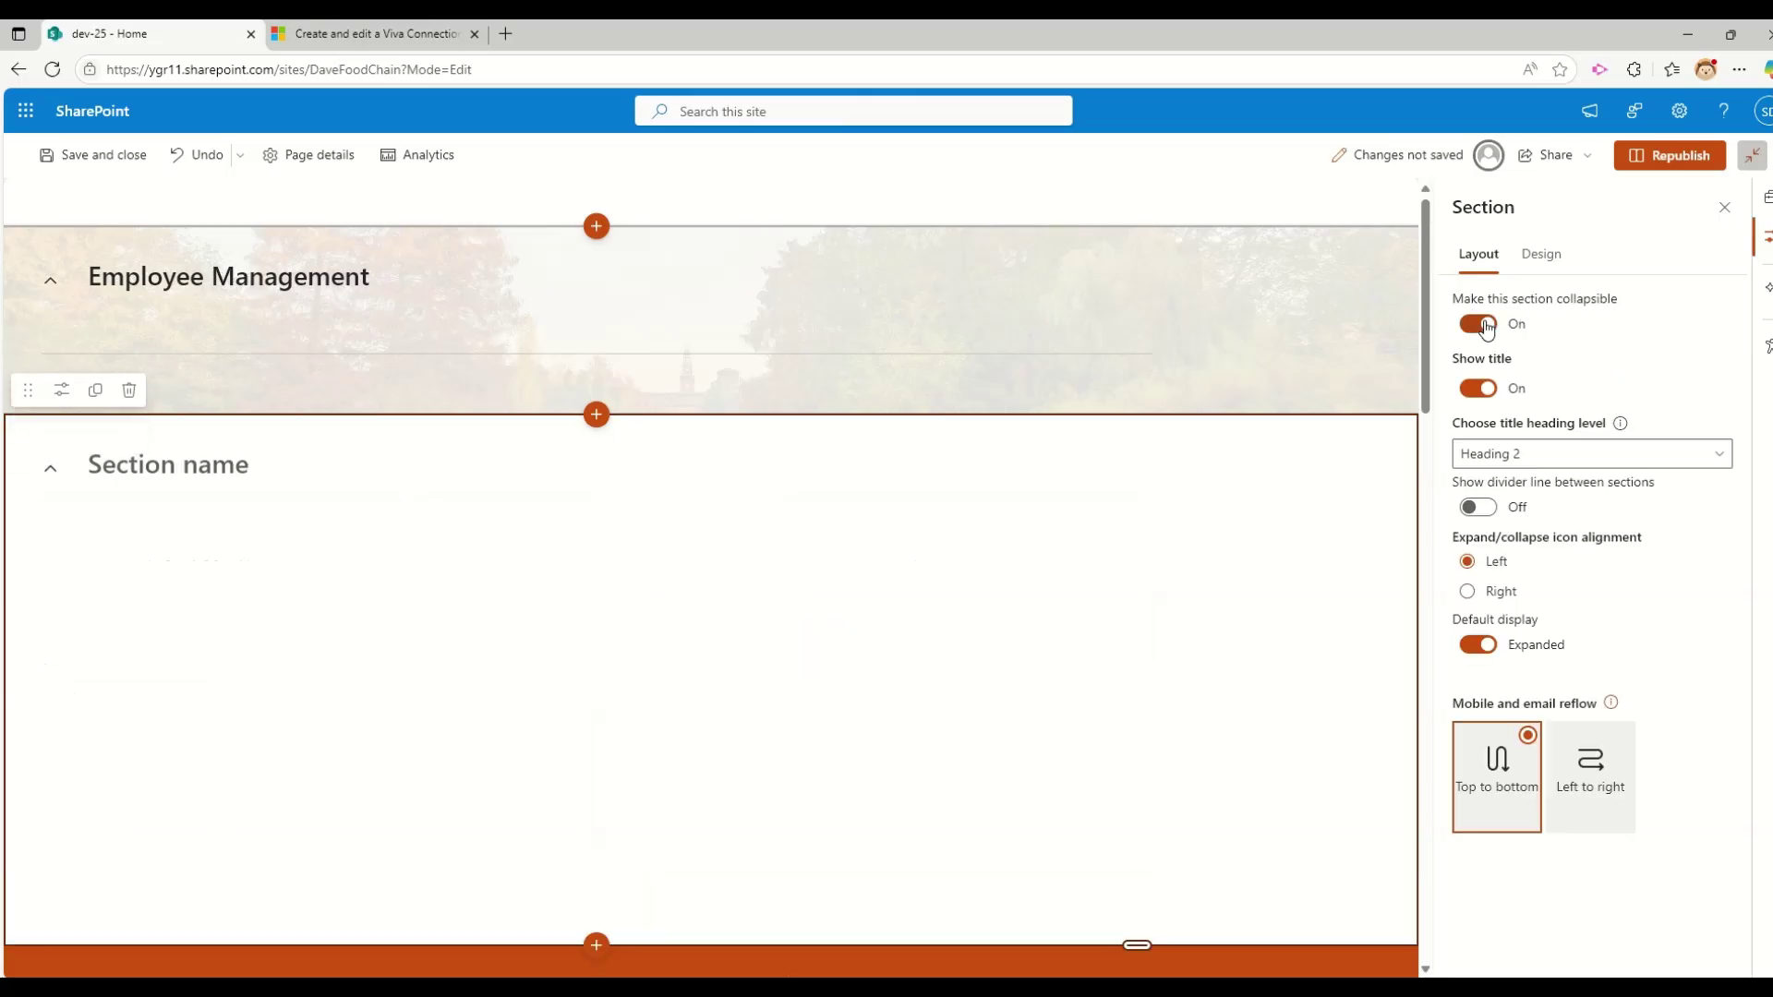
left_click(254, 479)
type("Dahboard")
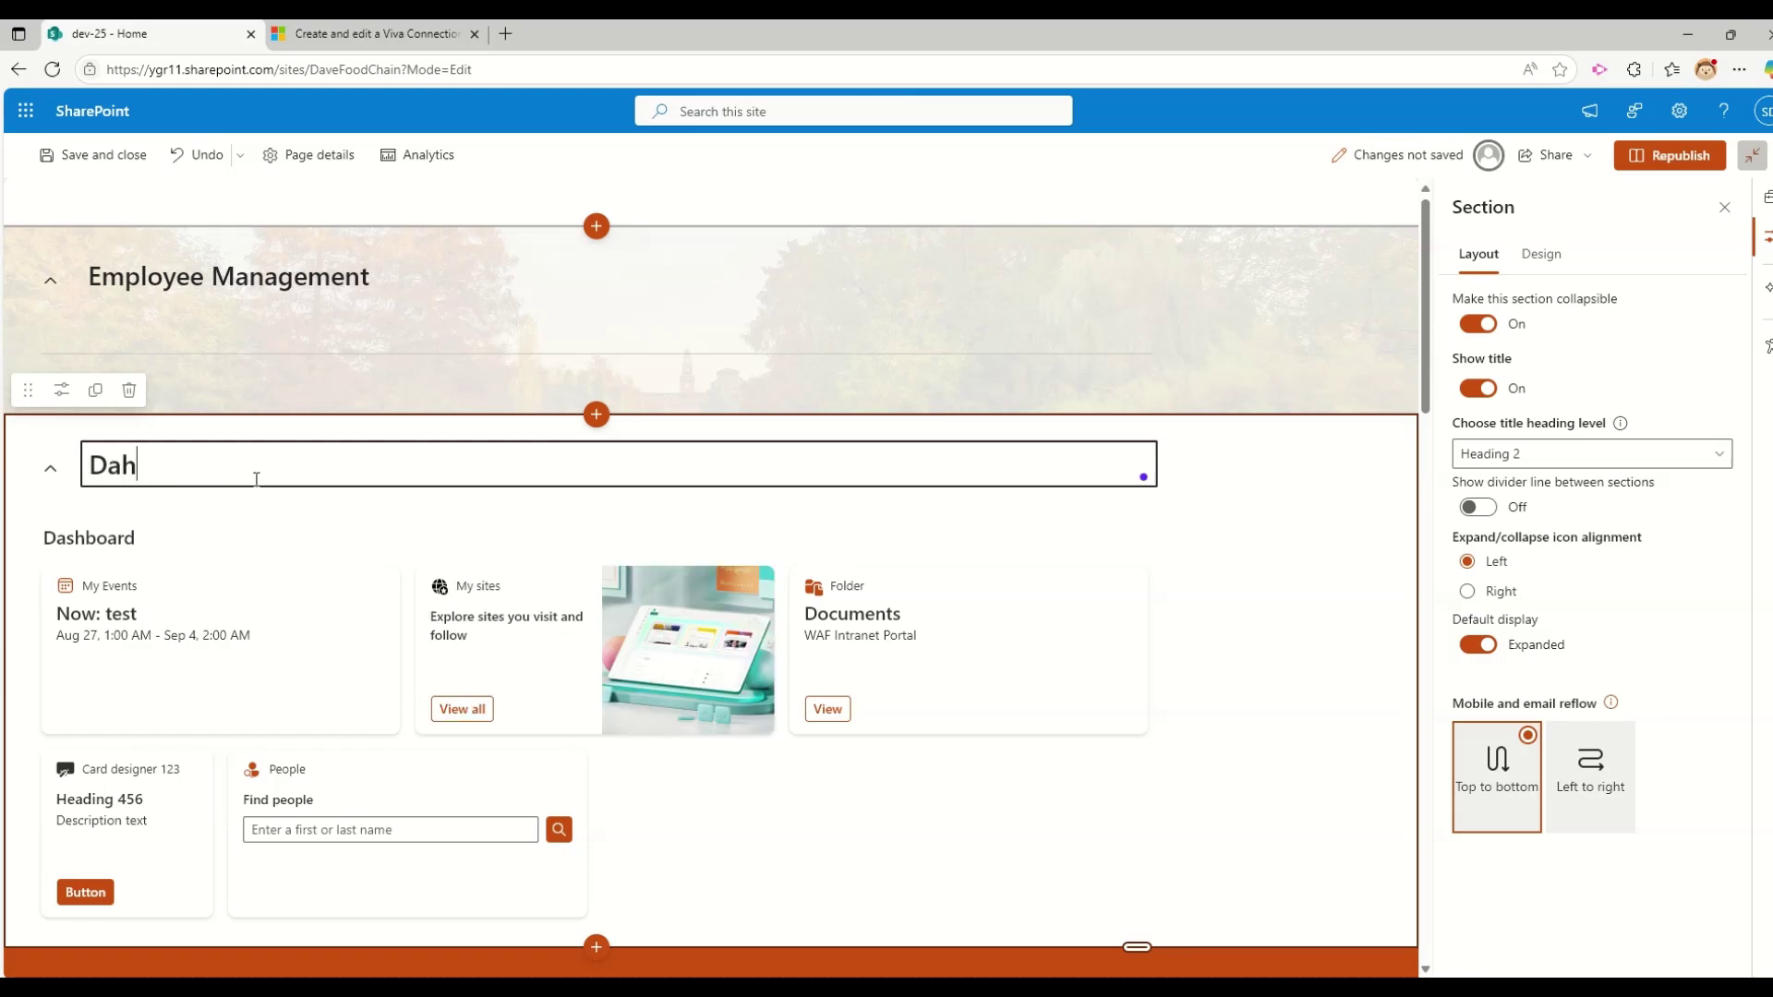
key("BackSpace")
key("BackSpace")
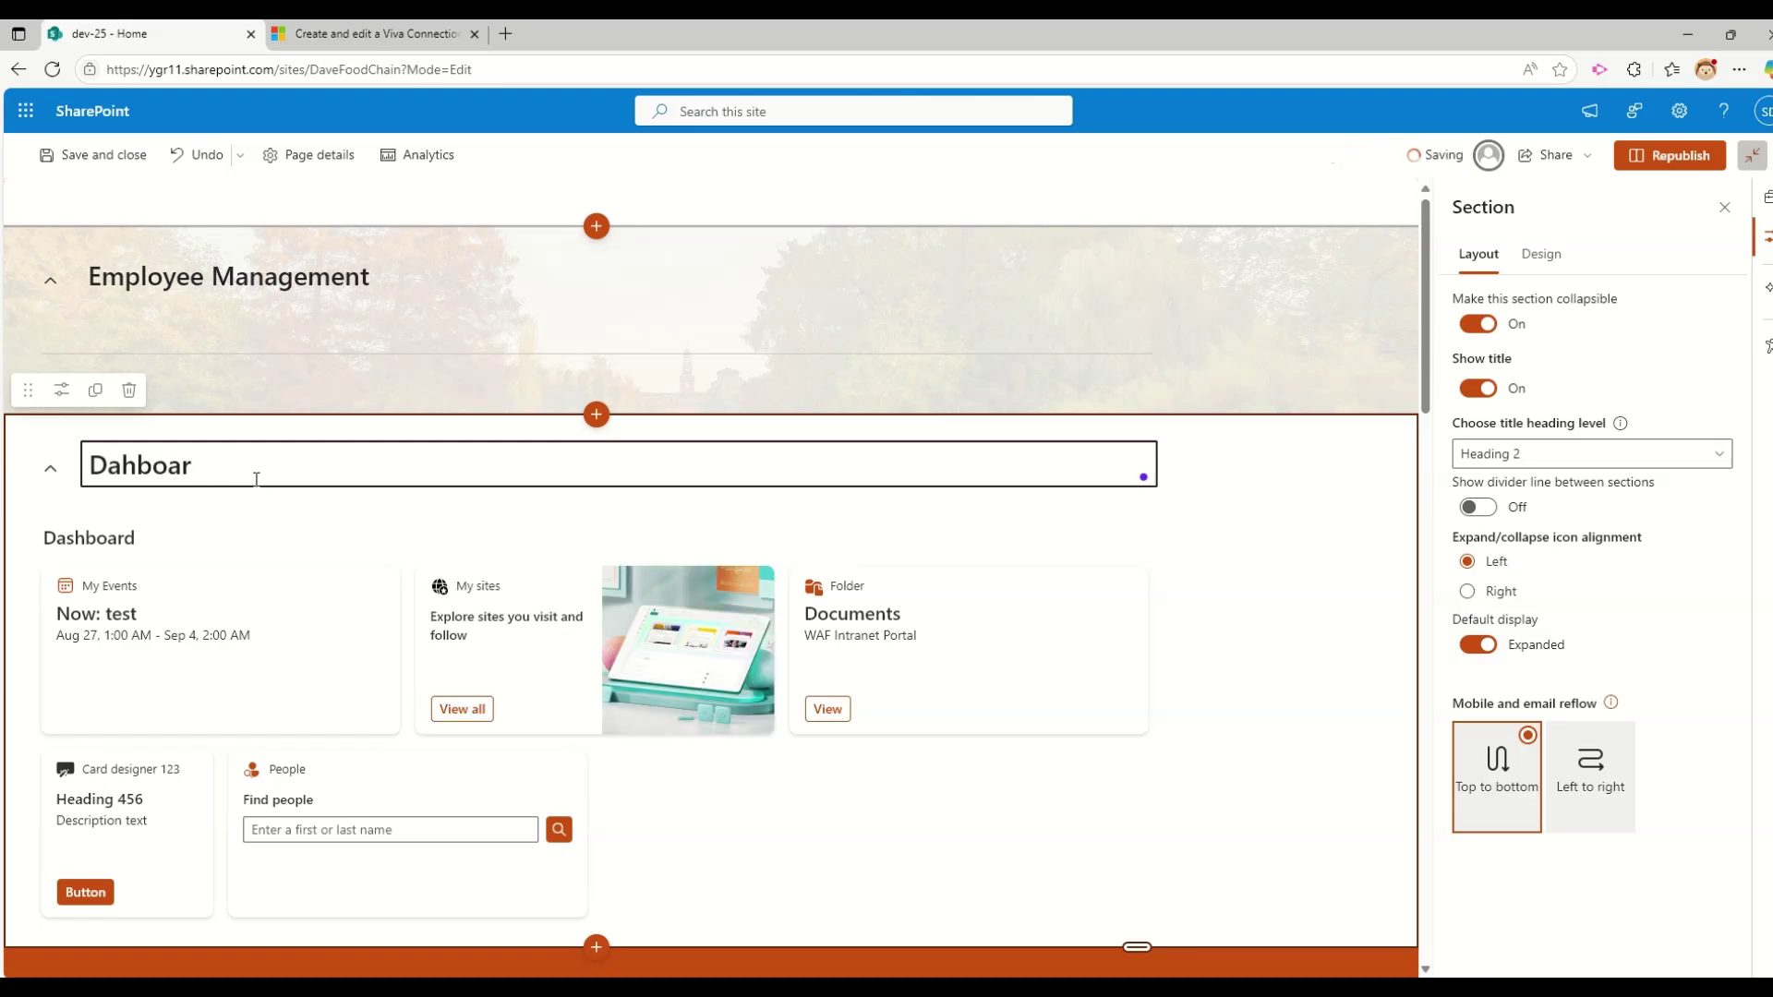
type("d")
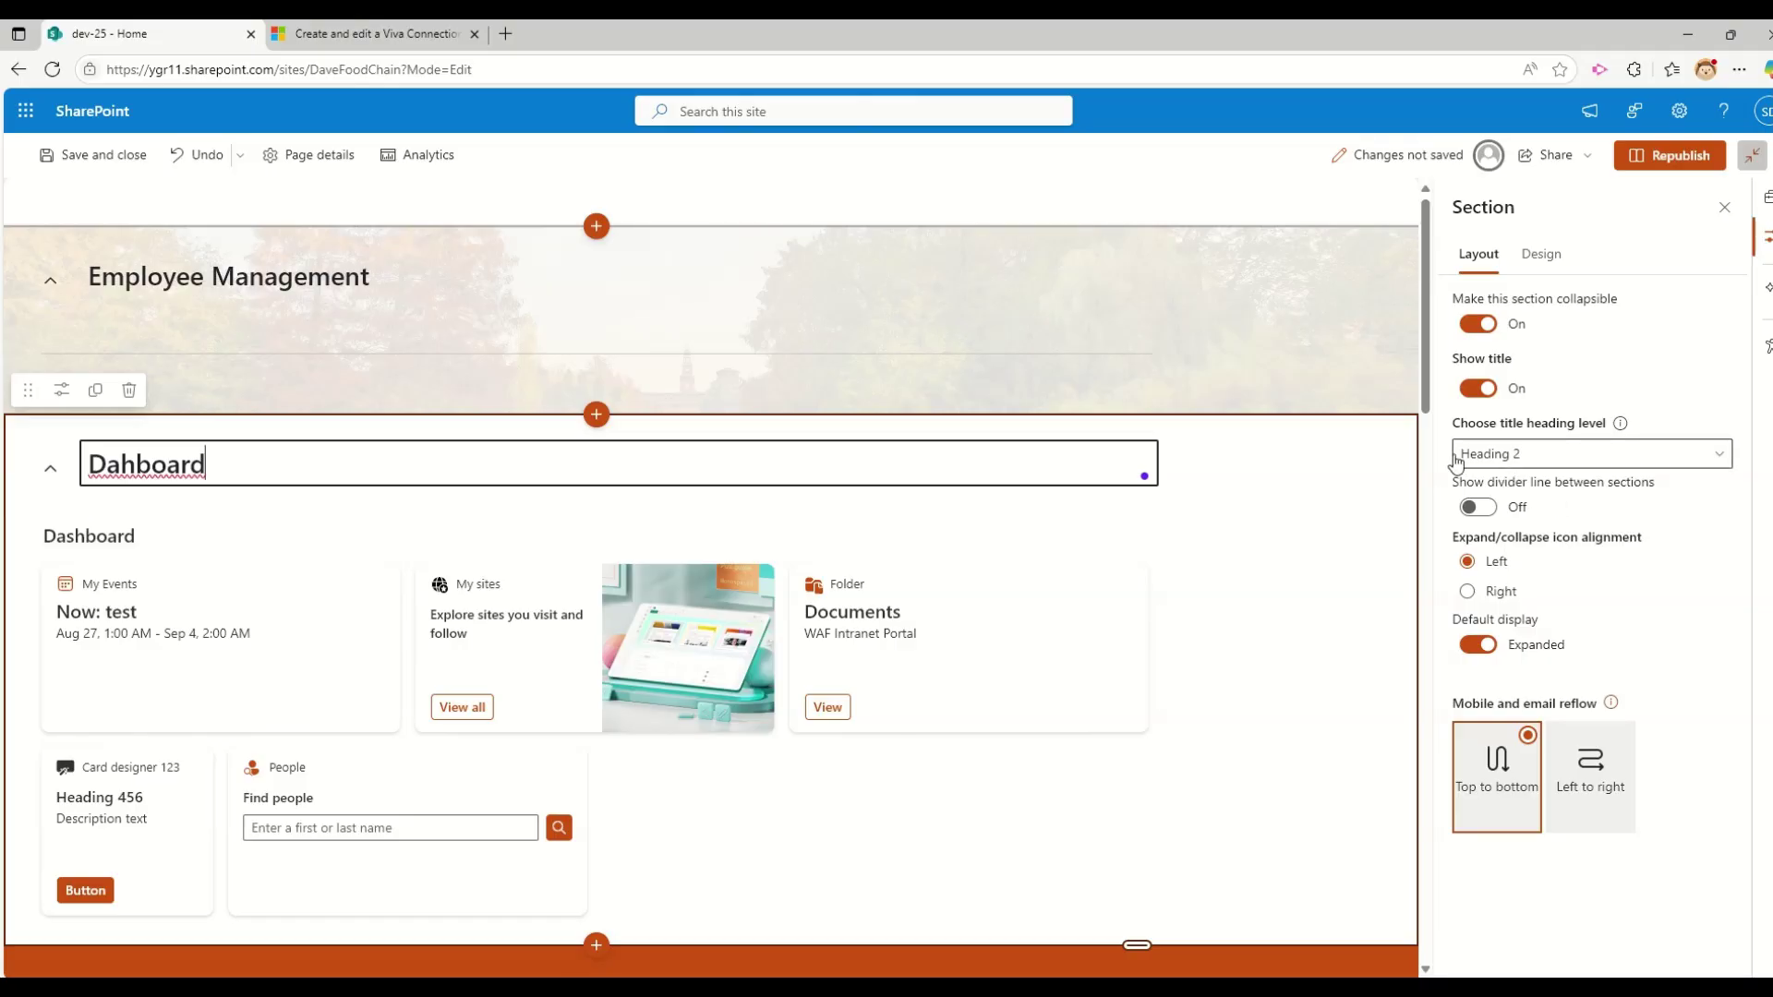
Keep the title at Heading 2 and republish the home page.
left_click(1466, 461)
left_click(1477, 459)
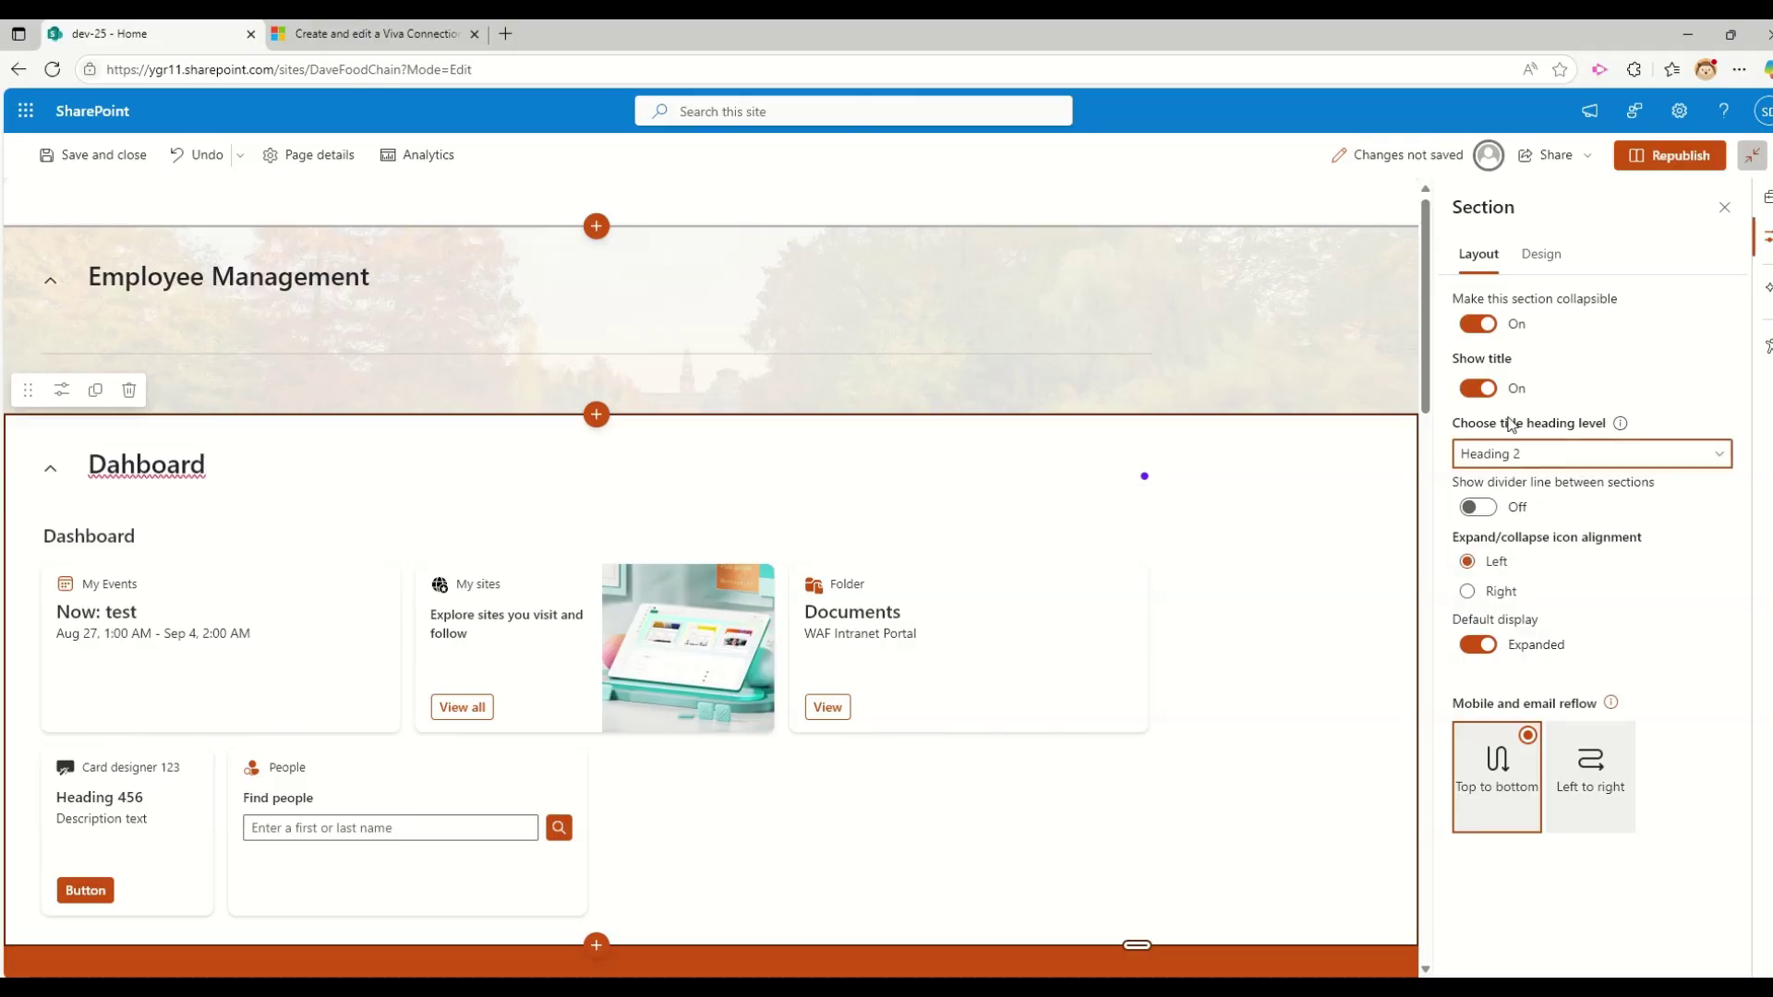
left_click(1681, 157)
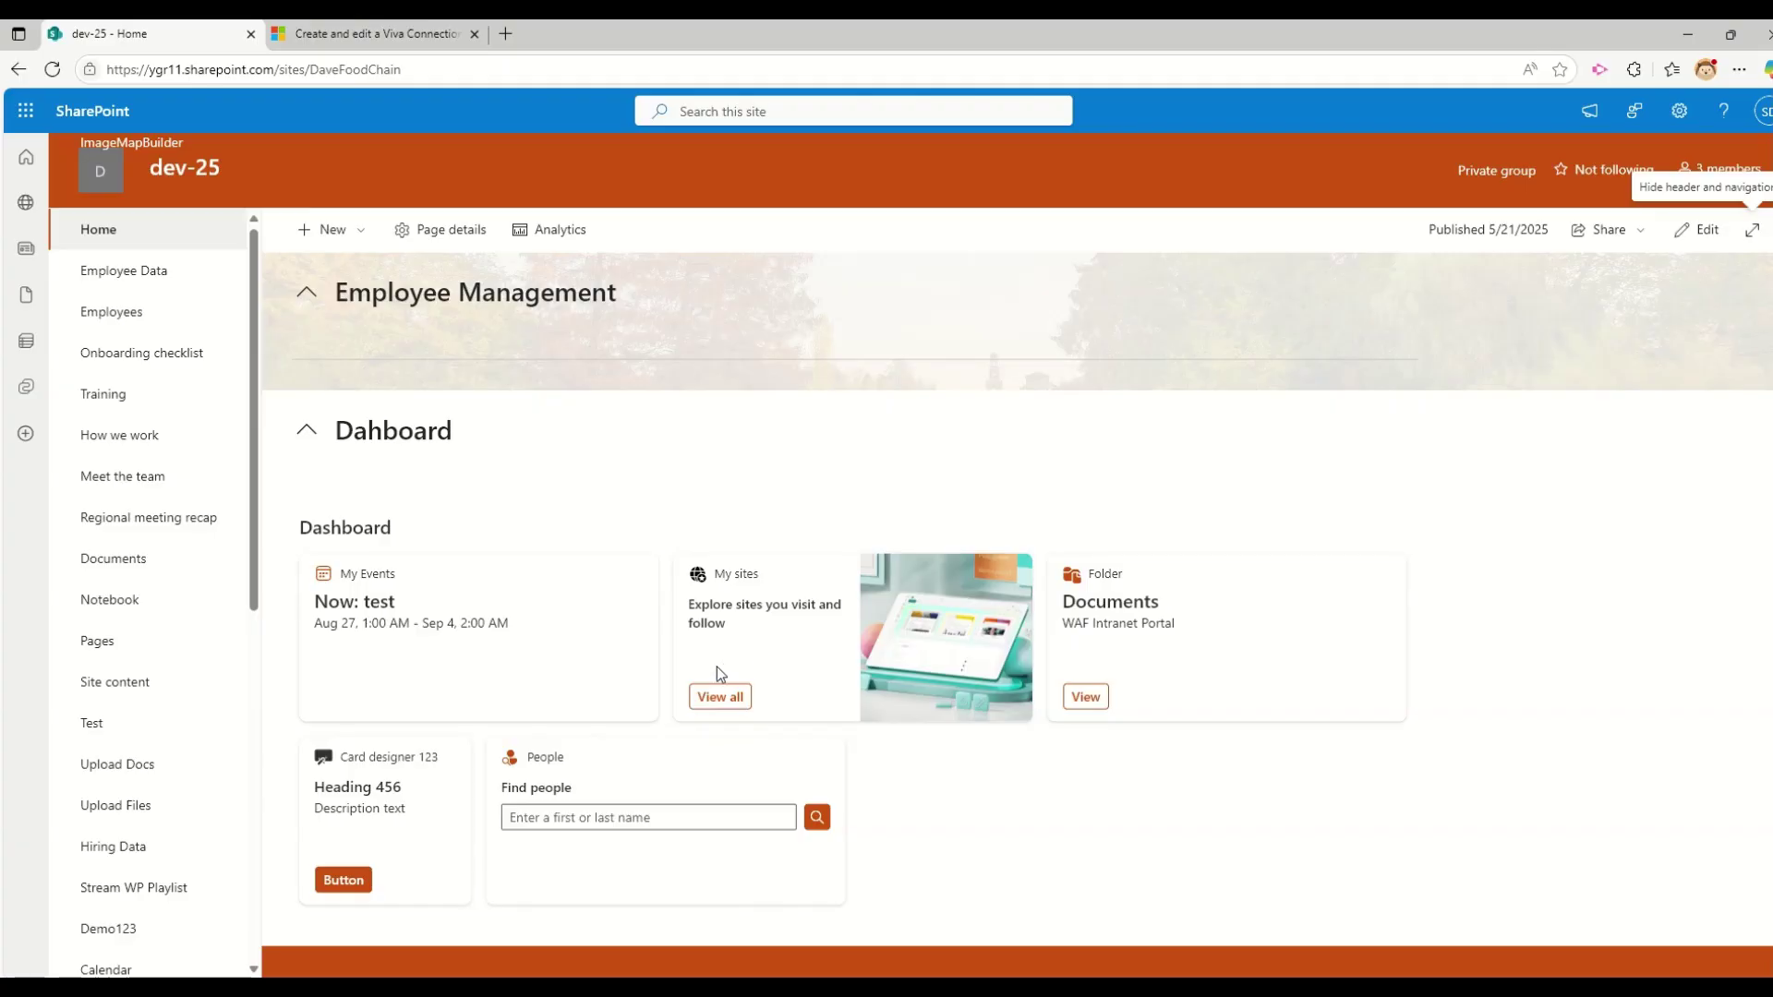
left_click(724, 697)
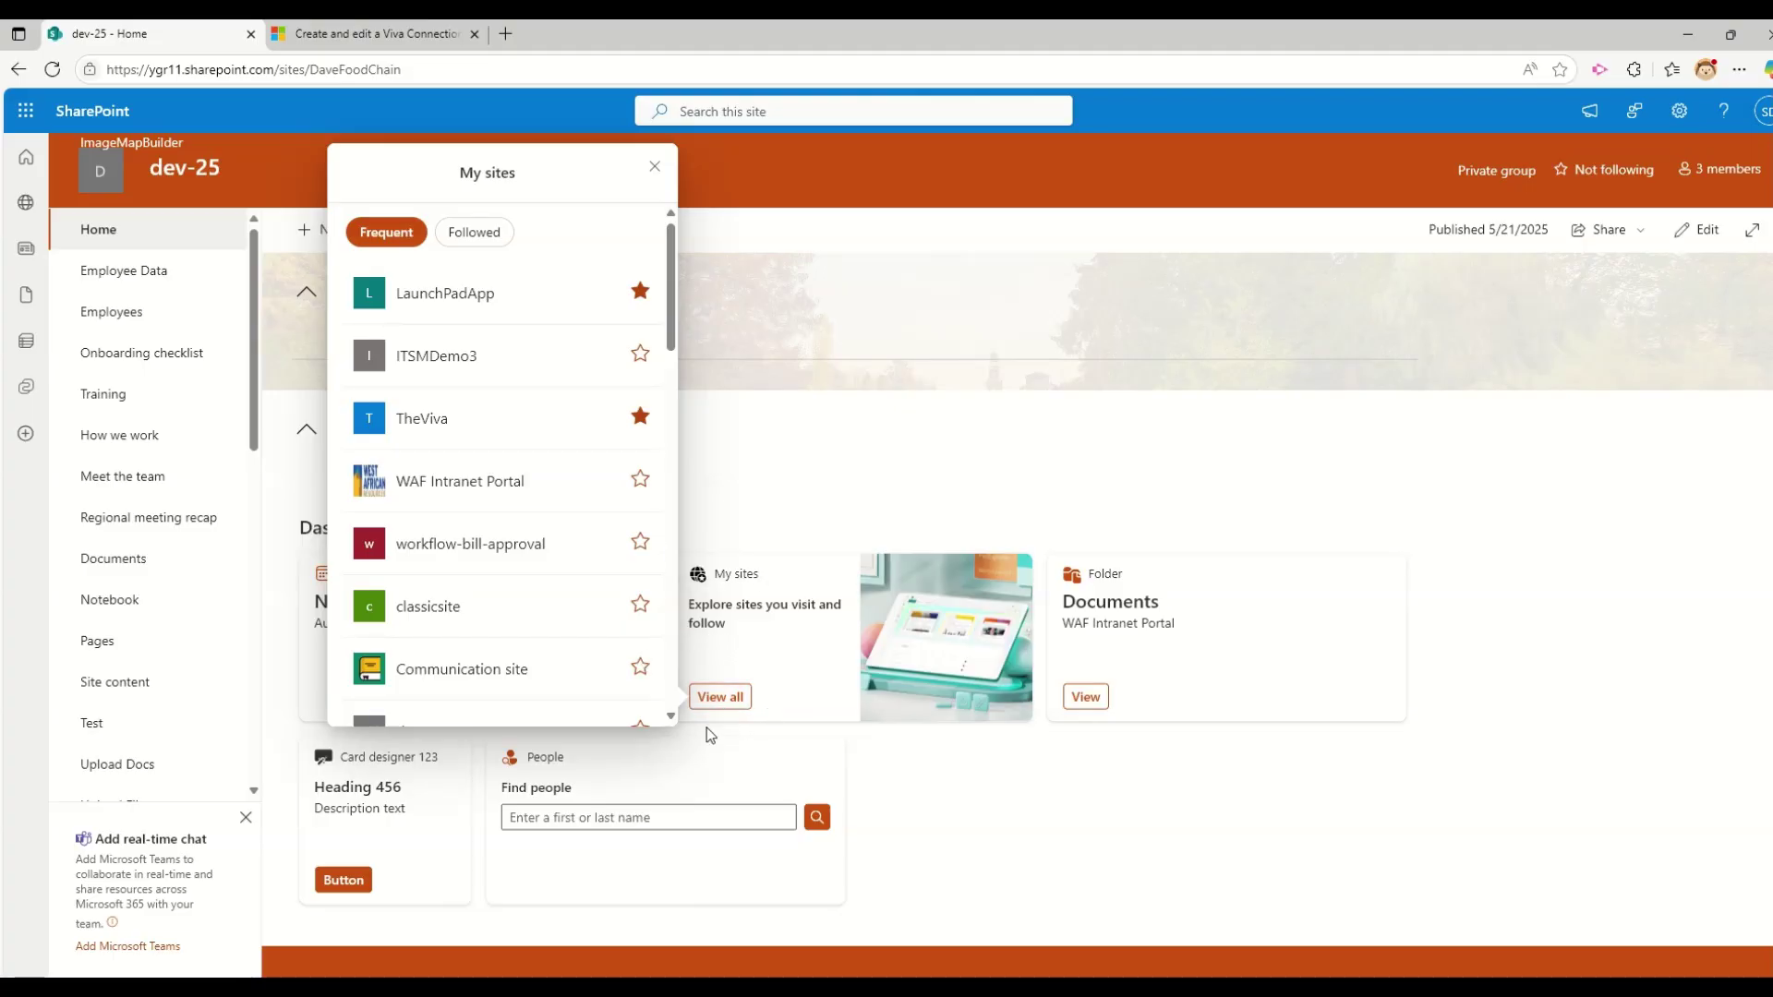
scroll(416, 369, "down", 15)
scroll(428, 364, "up", 5)
scroll(428, 365, "up", 4)
scroll(431, 374, "down", 10)
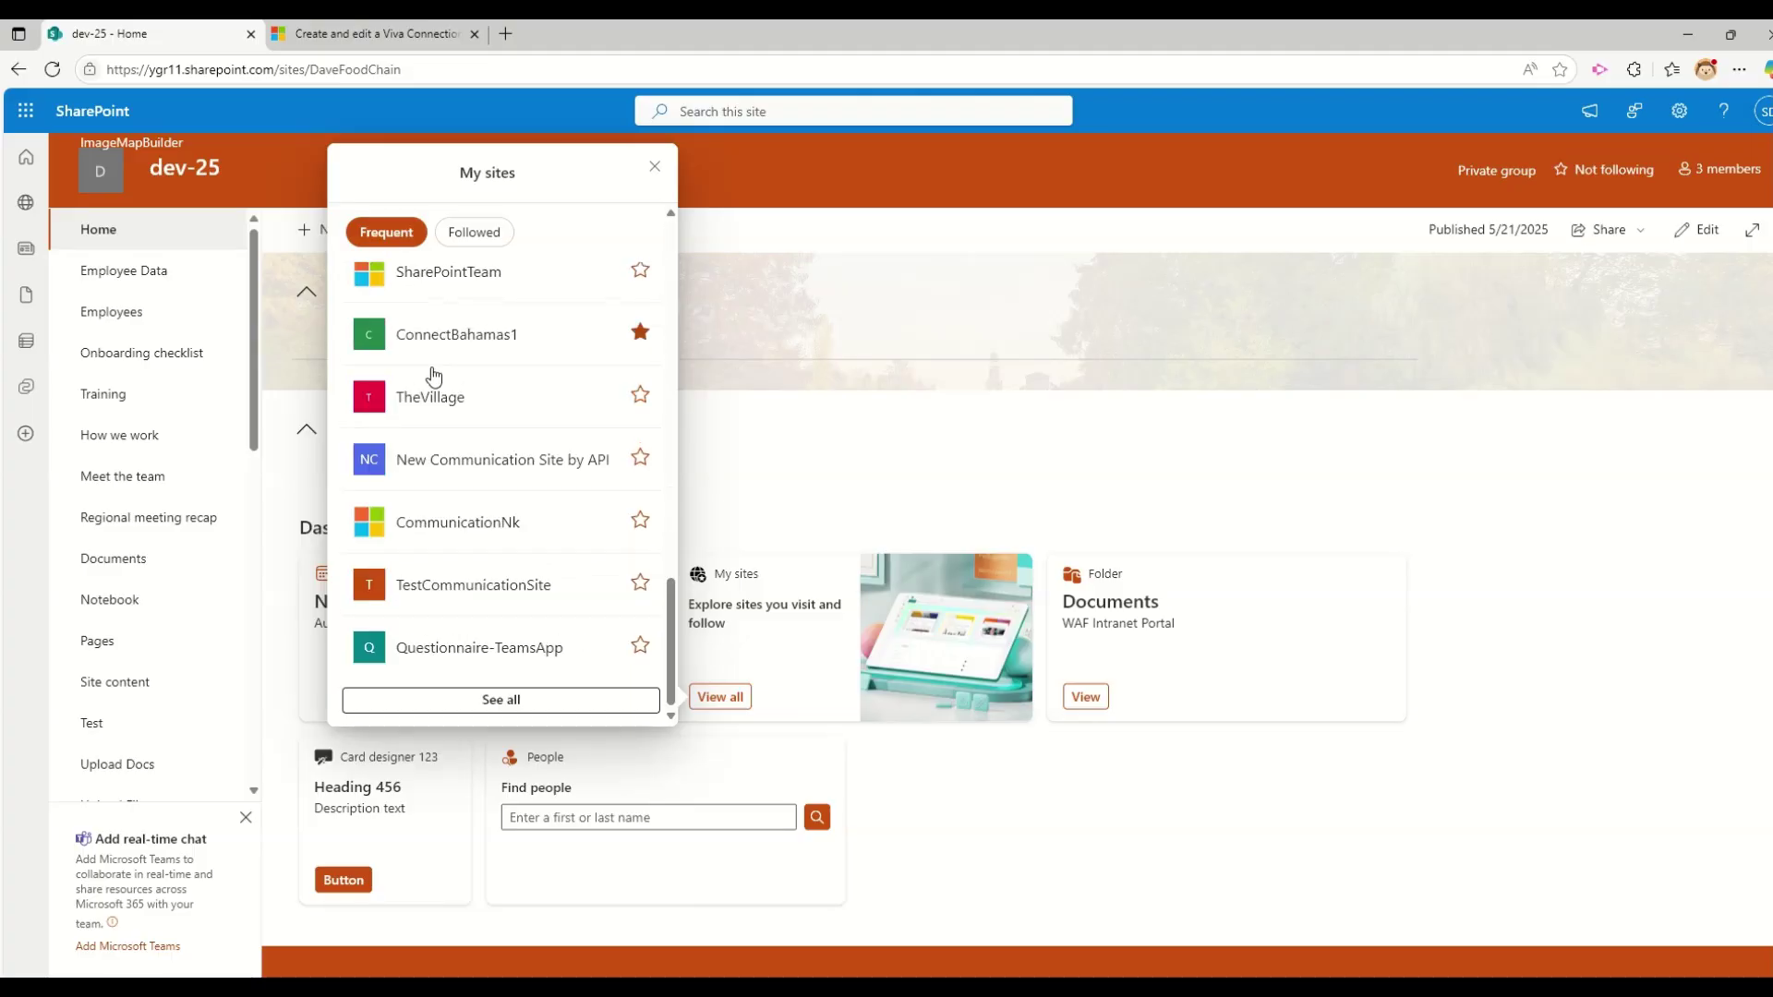
left_click(501, 700)
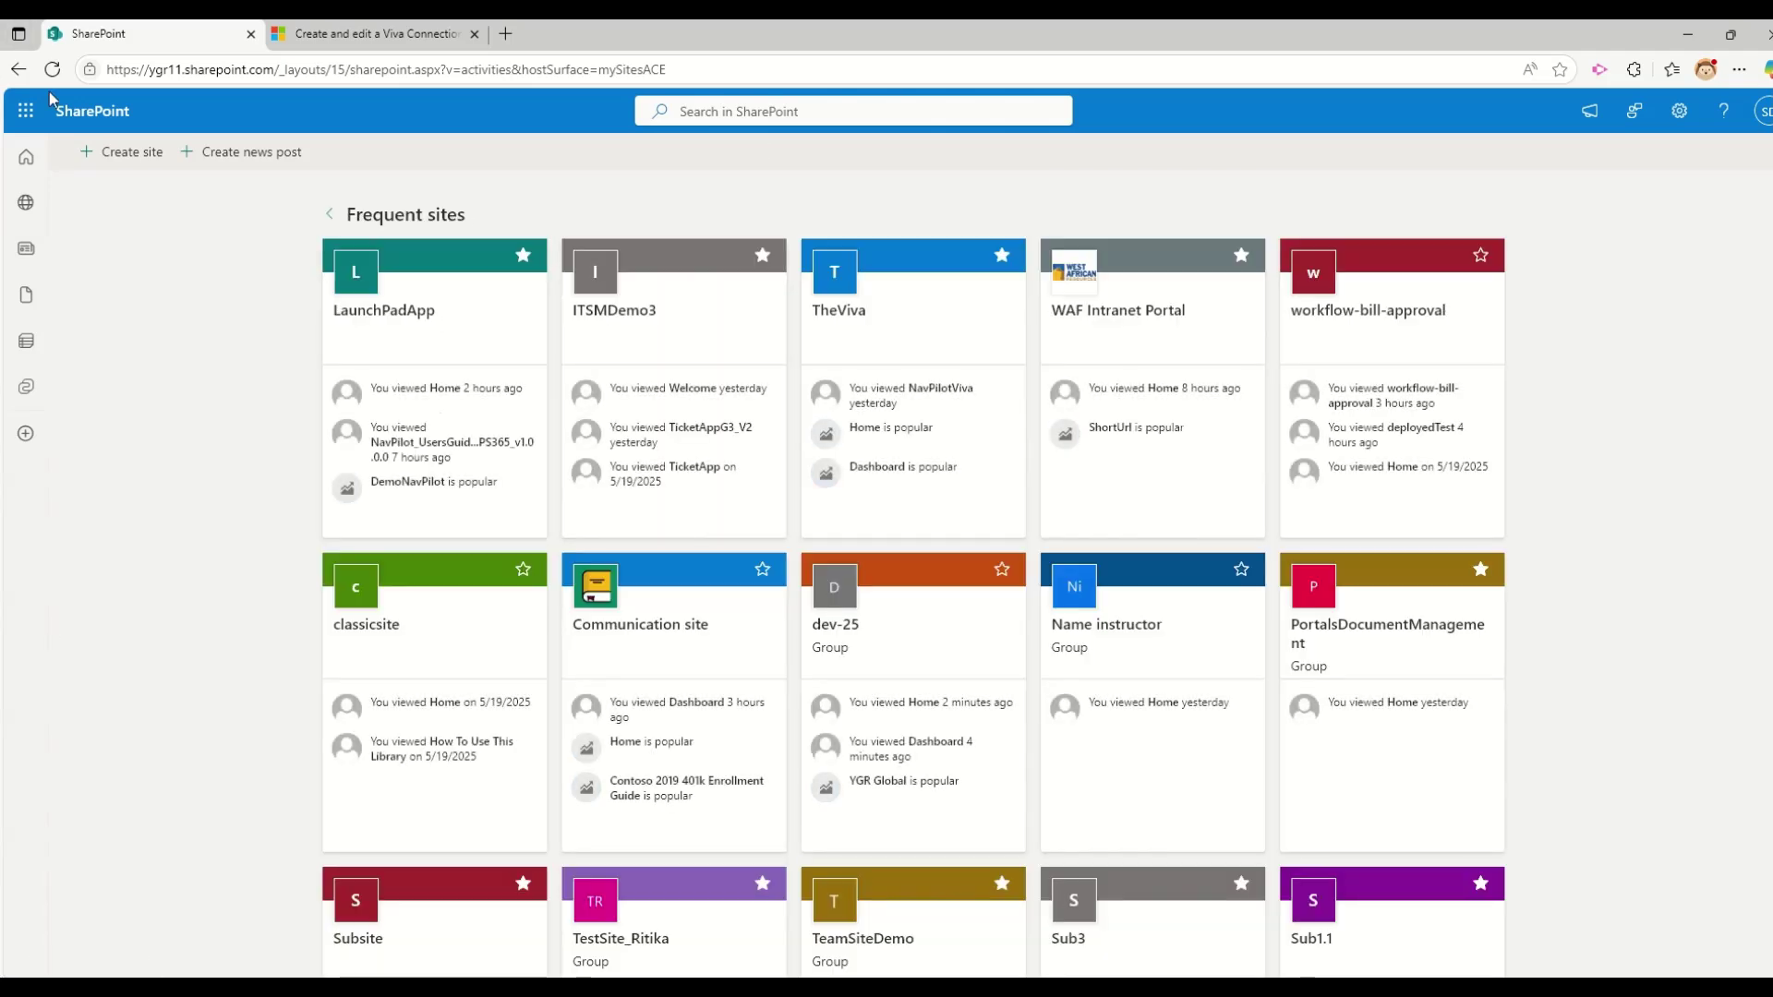
left_click(19, 71)
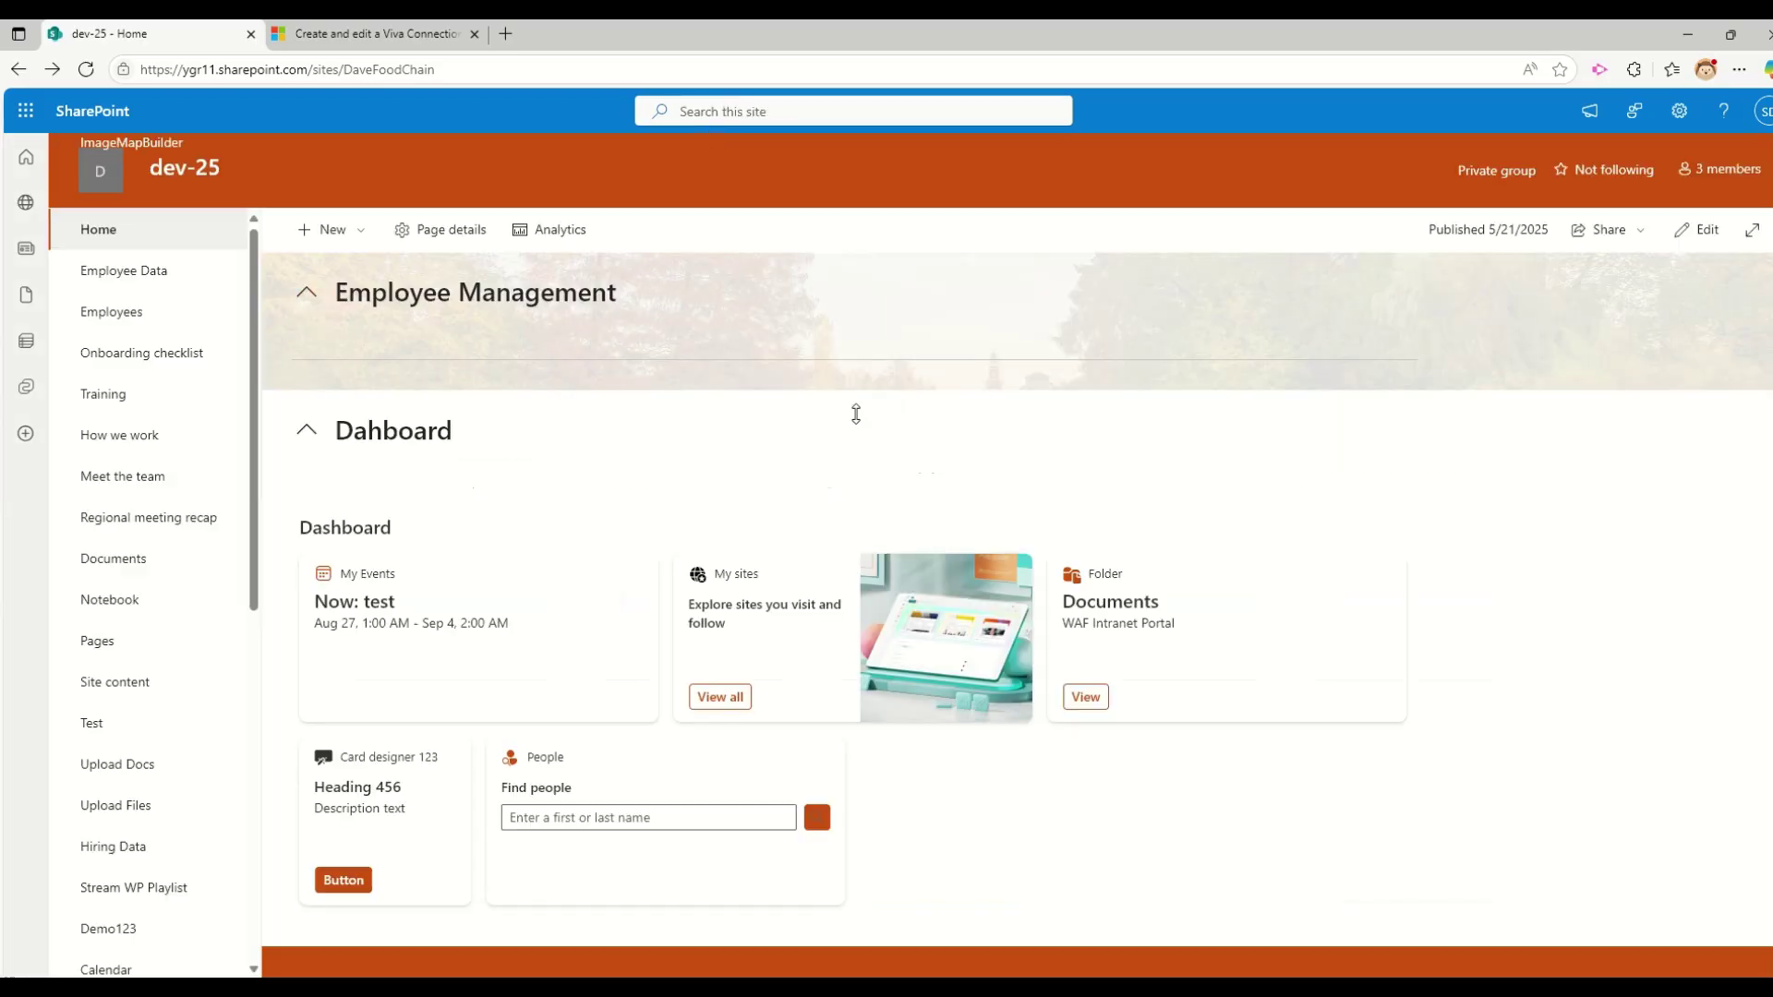
left_click(1085, 698)
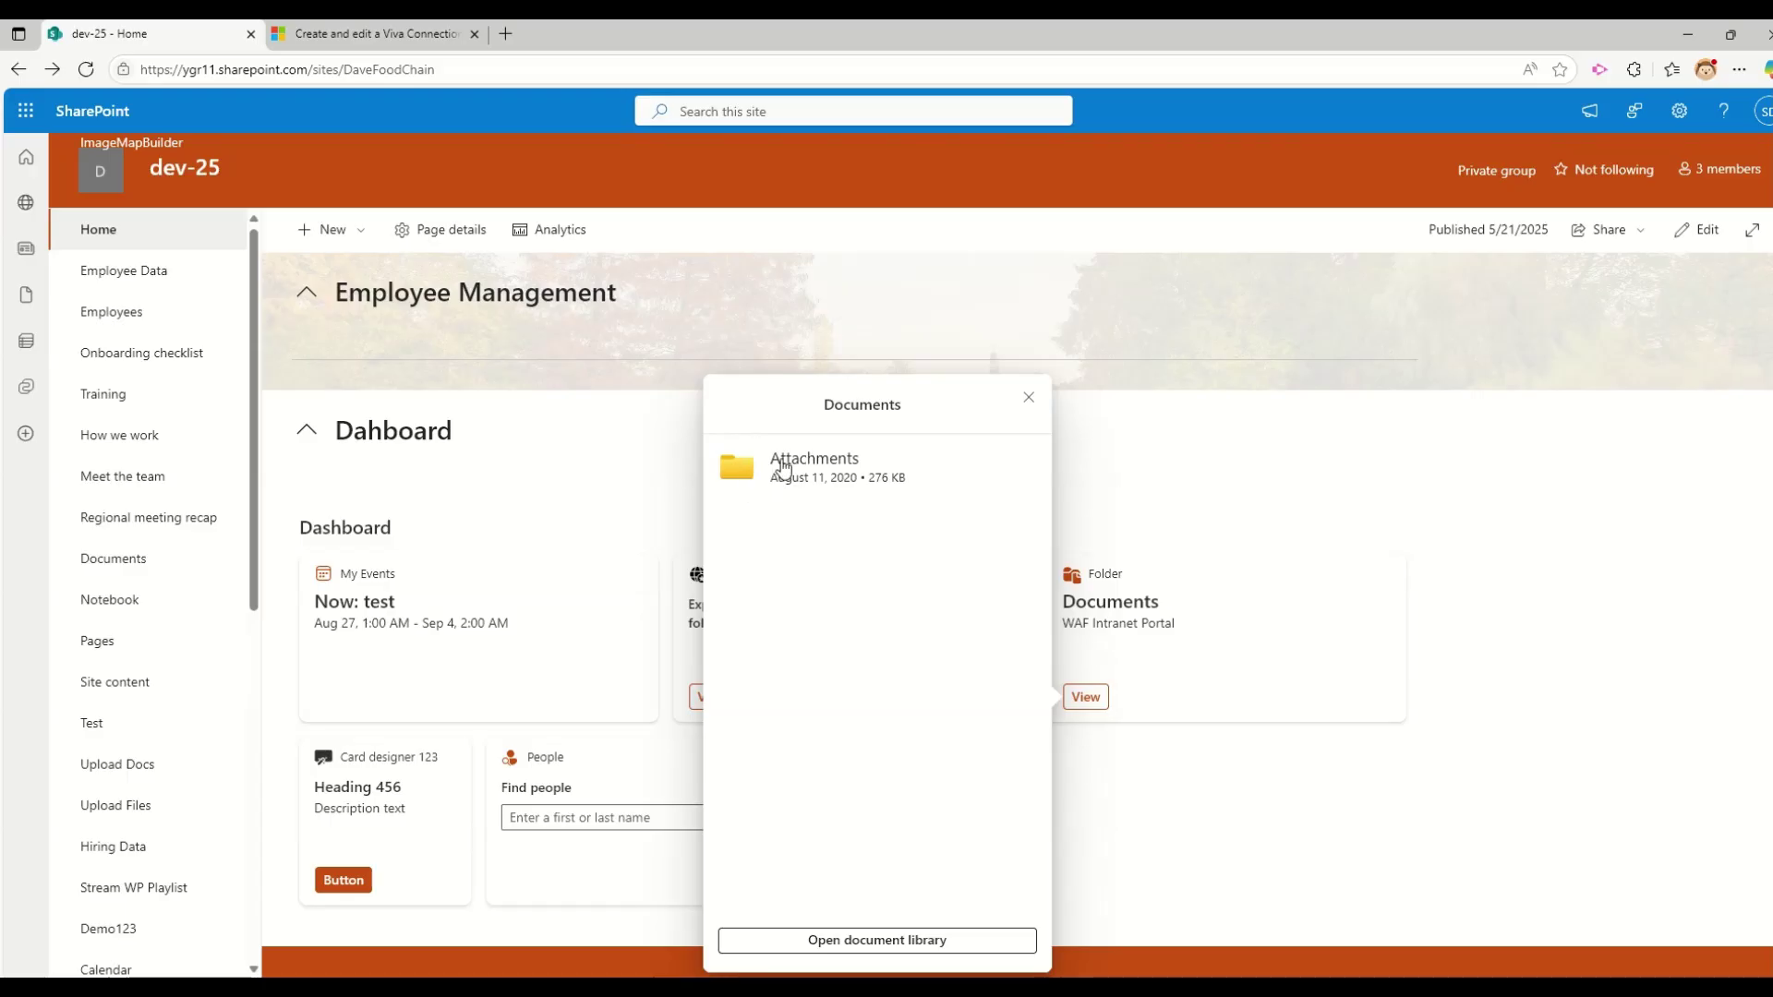
left_click(818, 471)
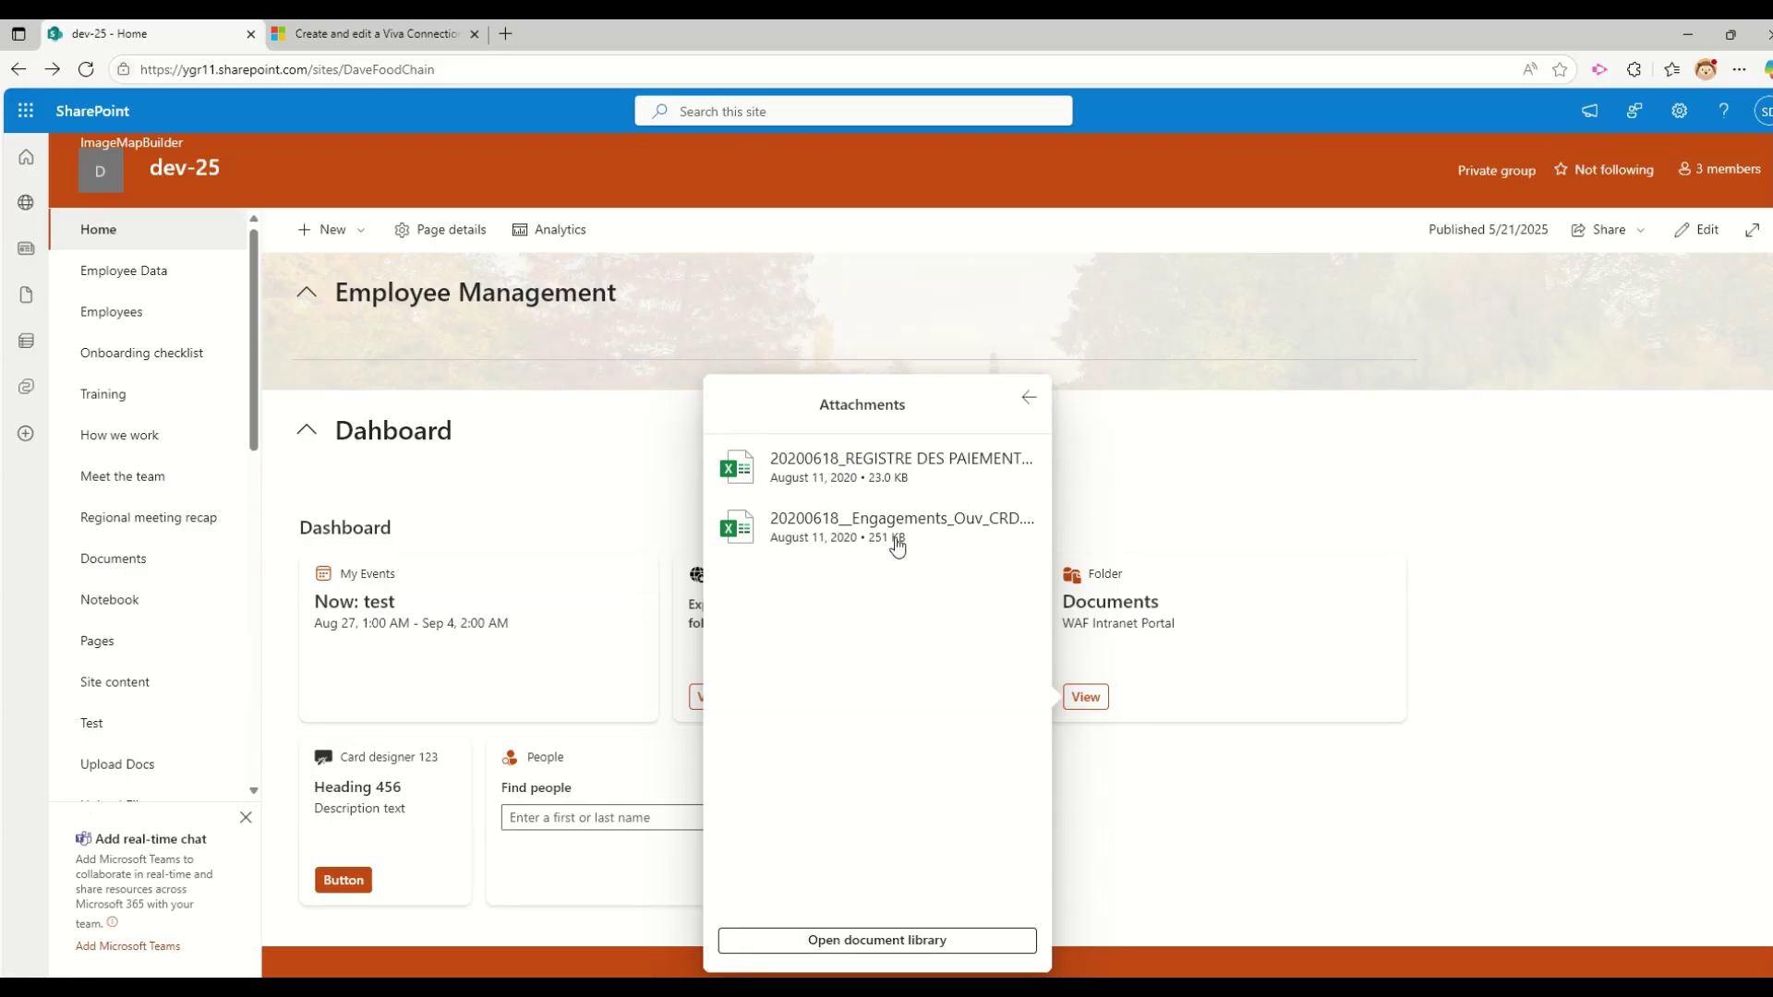
left_click(852, 941)
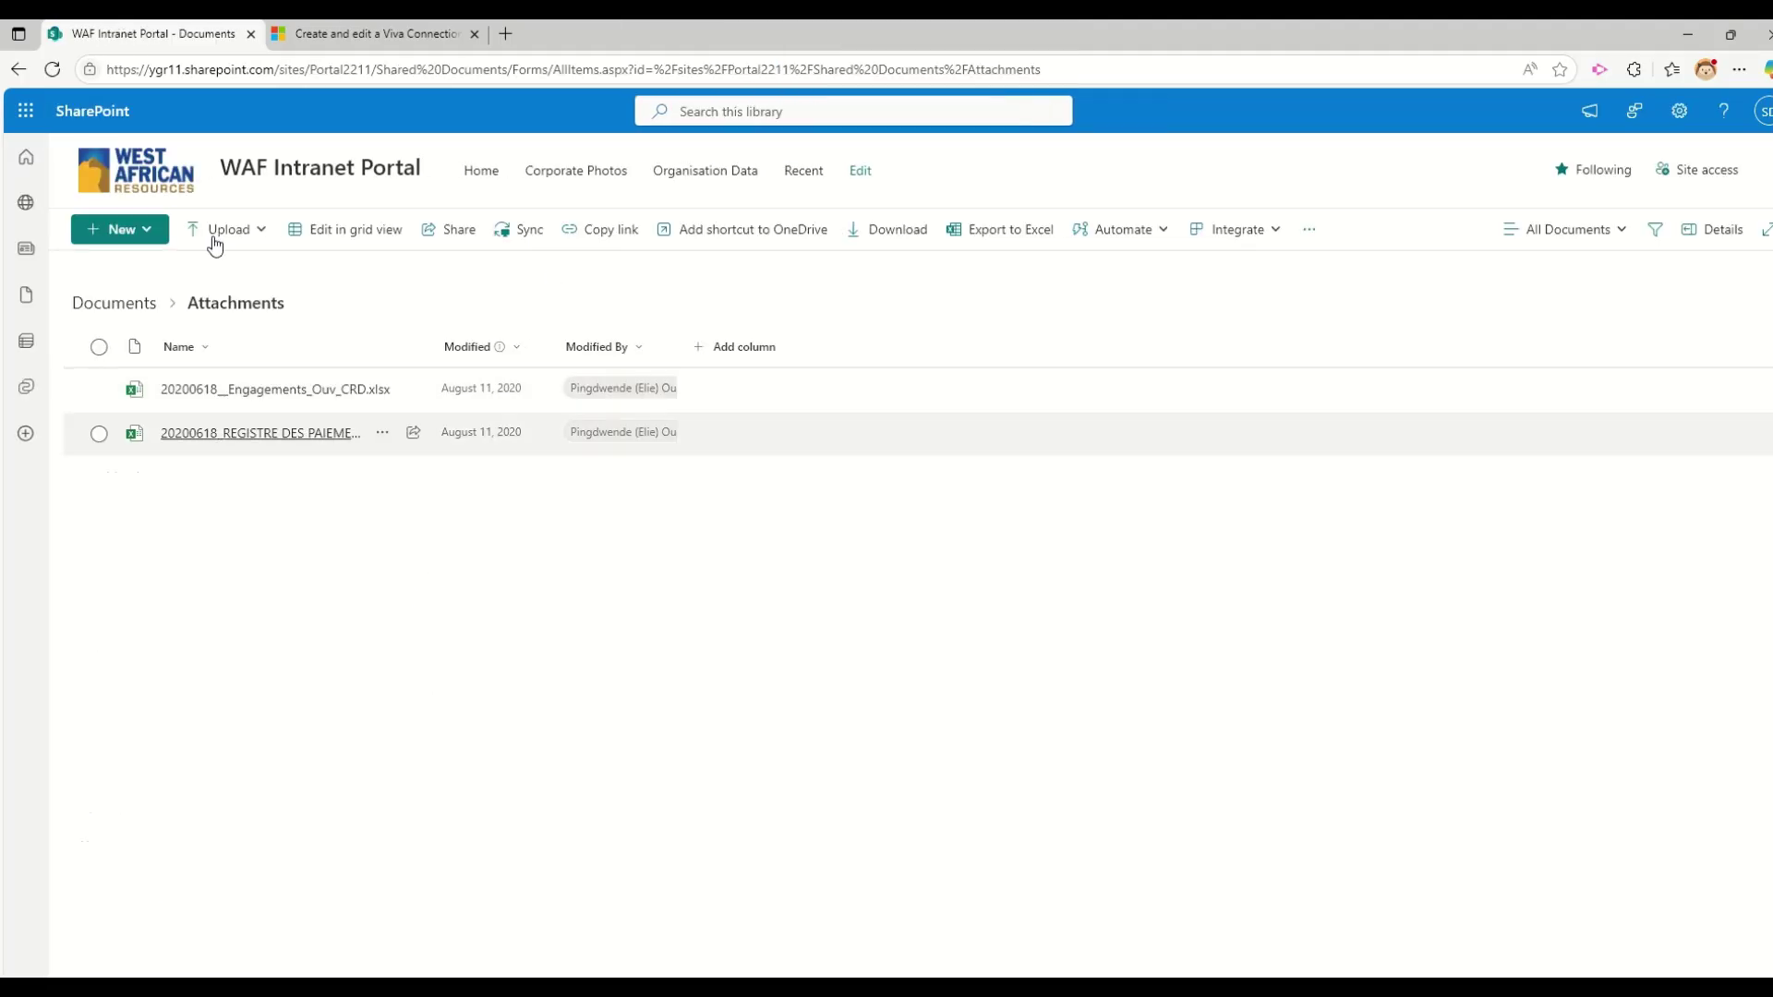
left_click(6, 71)
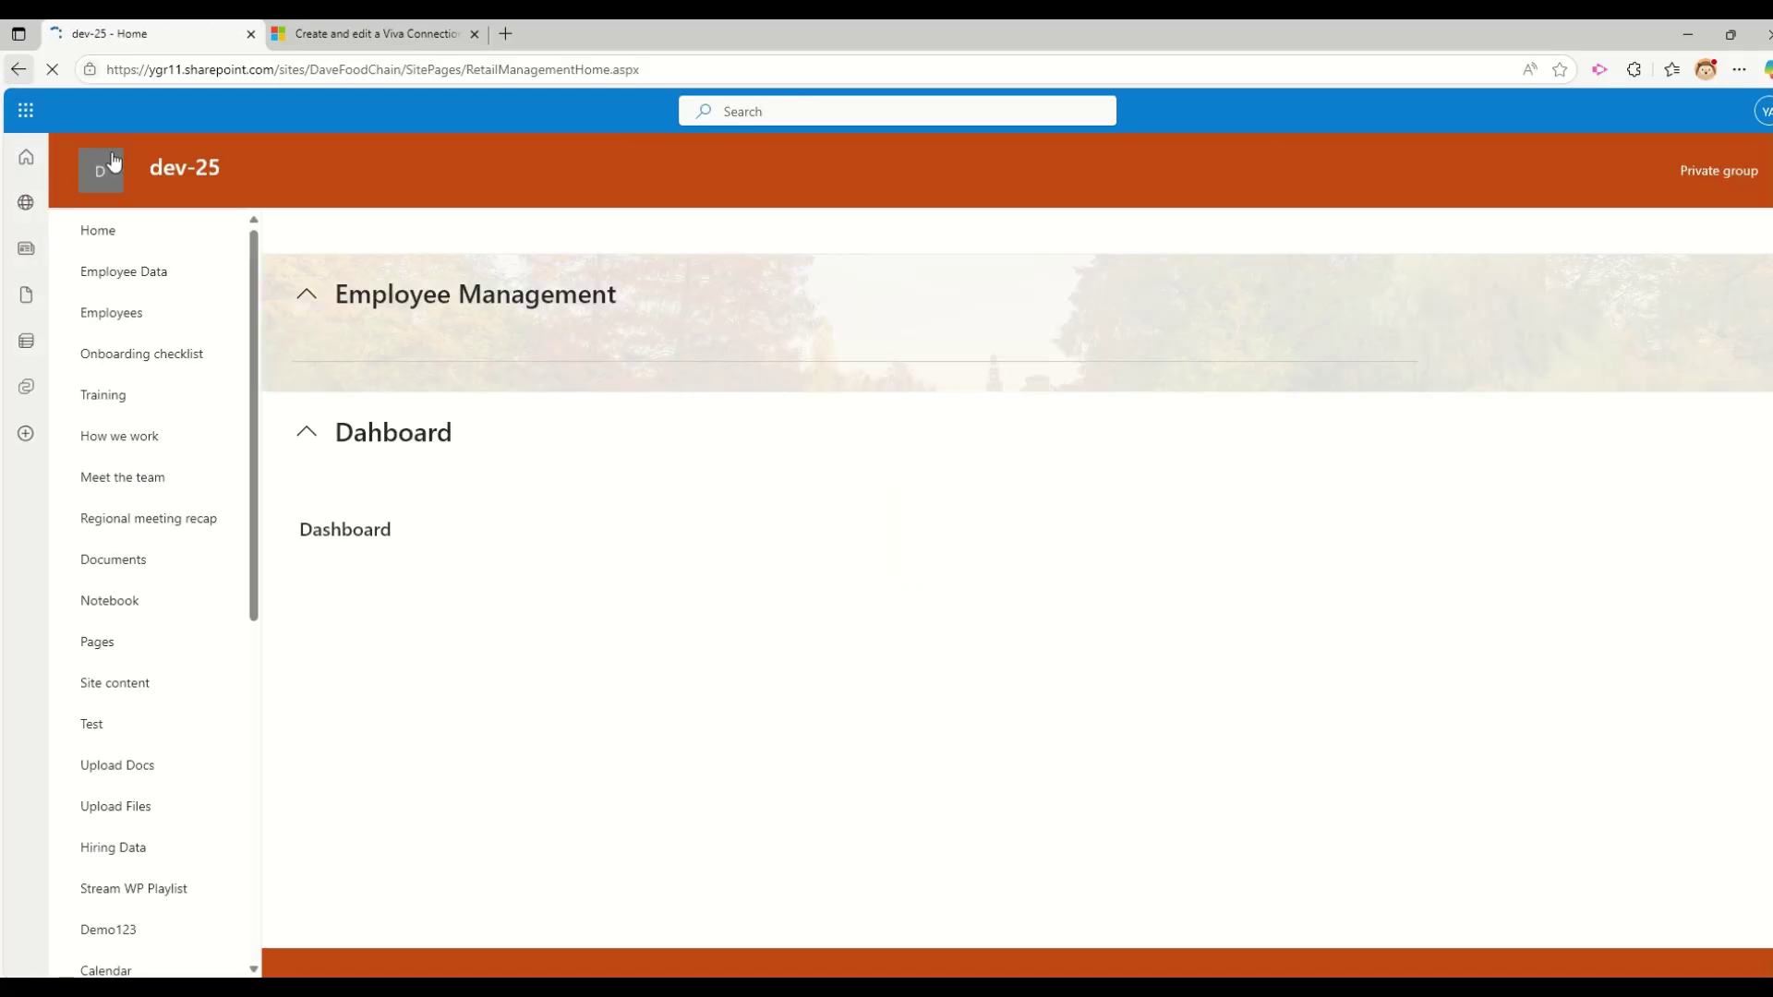
scroll(739, 485, "down", 4)
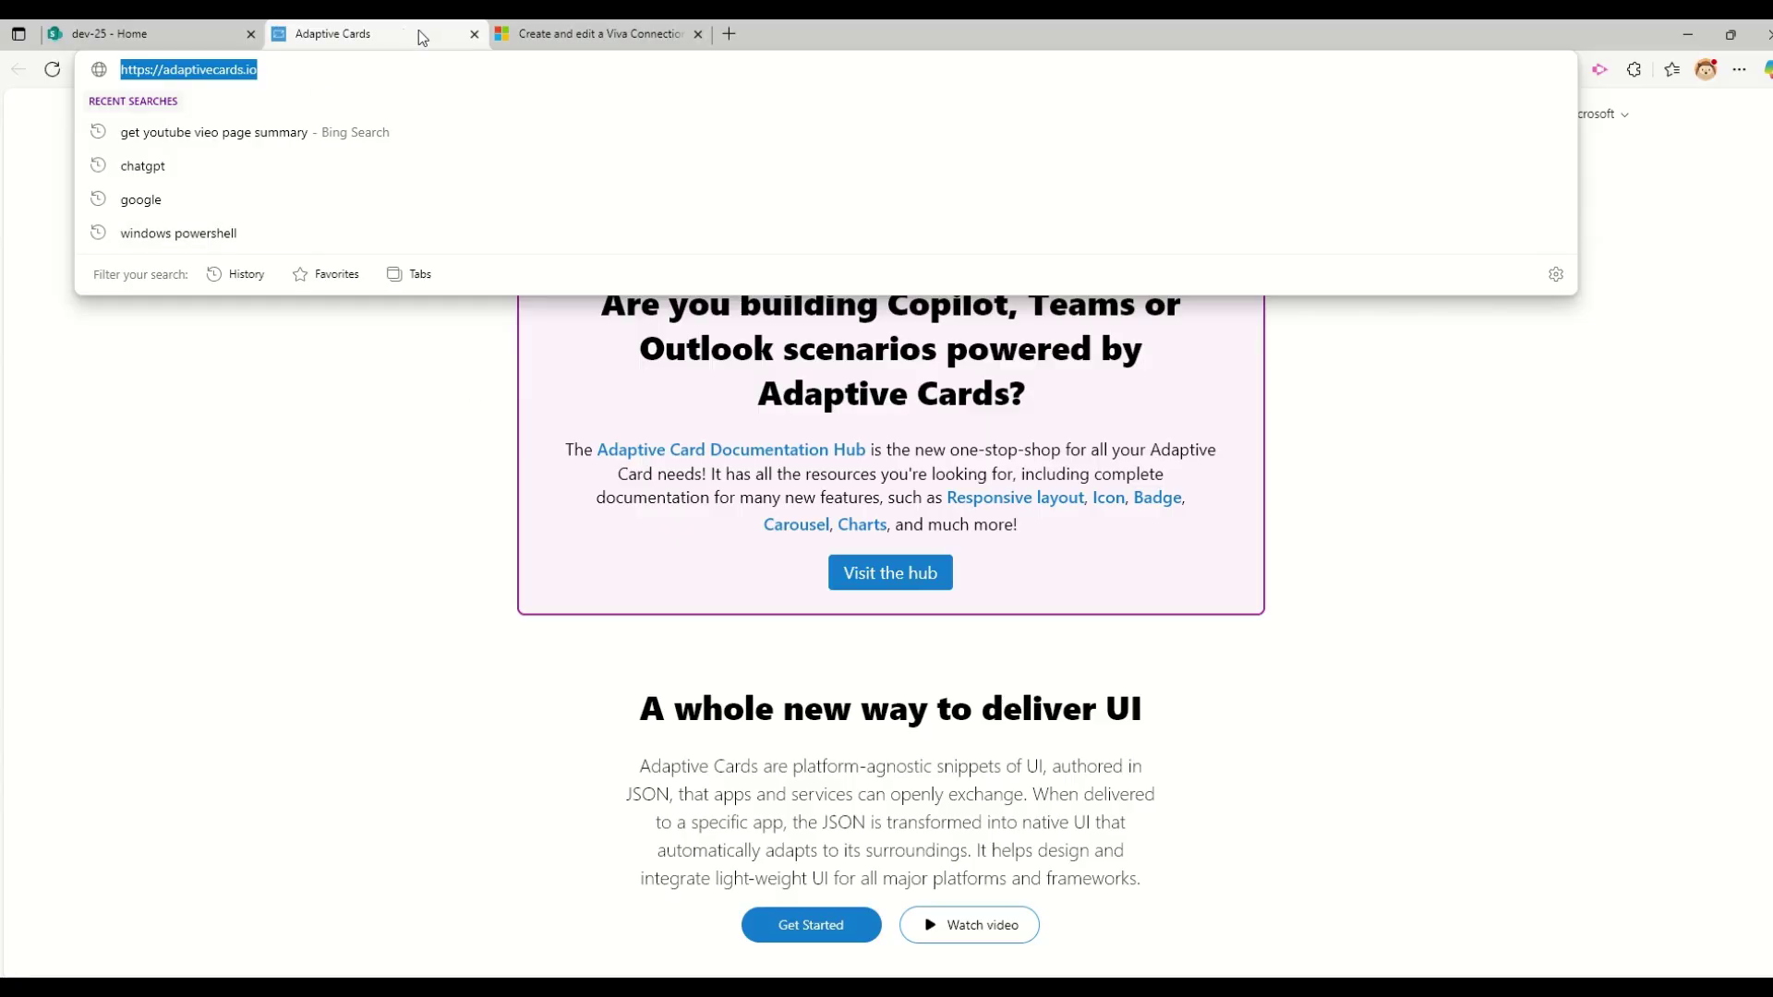
middle_click(418, 29)
Search the People card for a first colleague by name, view their contact details, then close them.
left_click(554, 502)
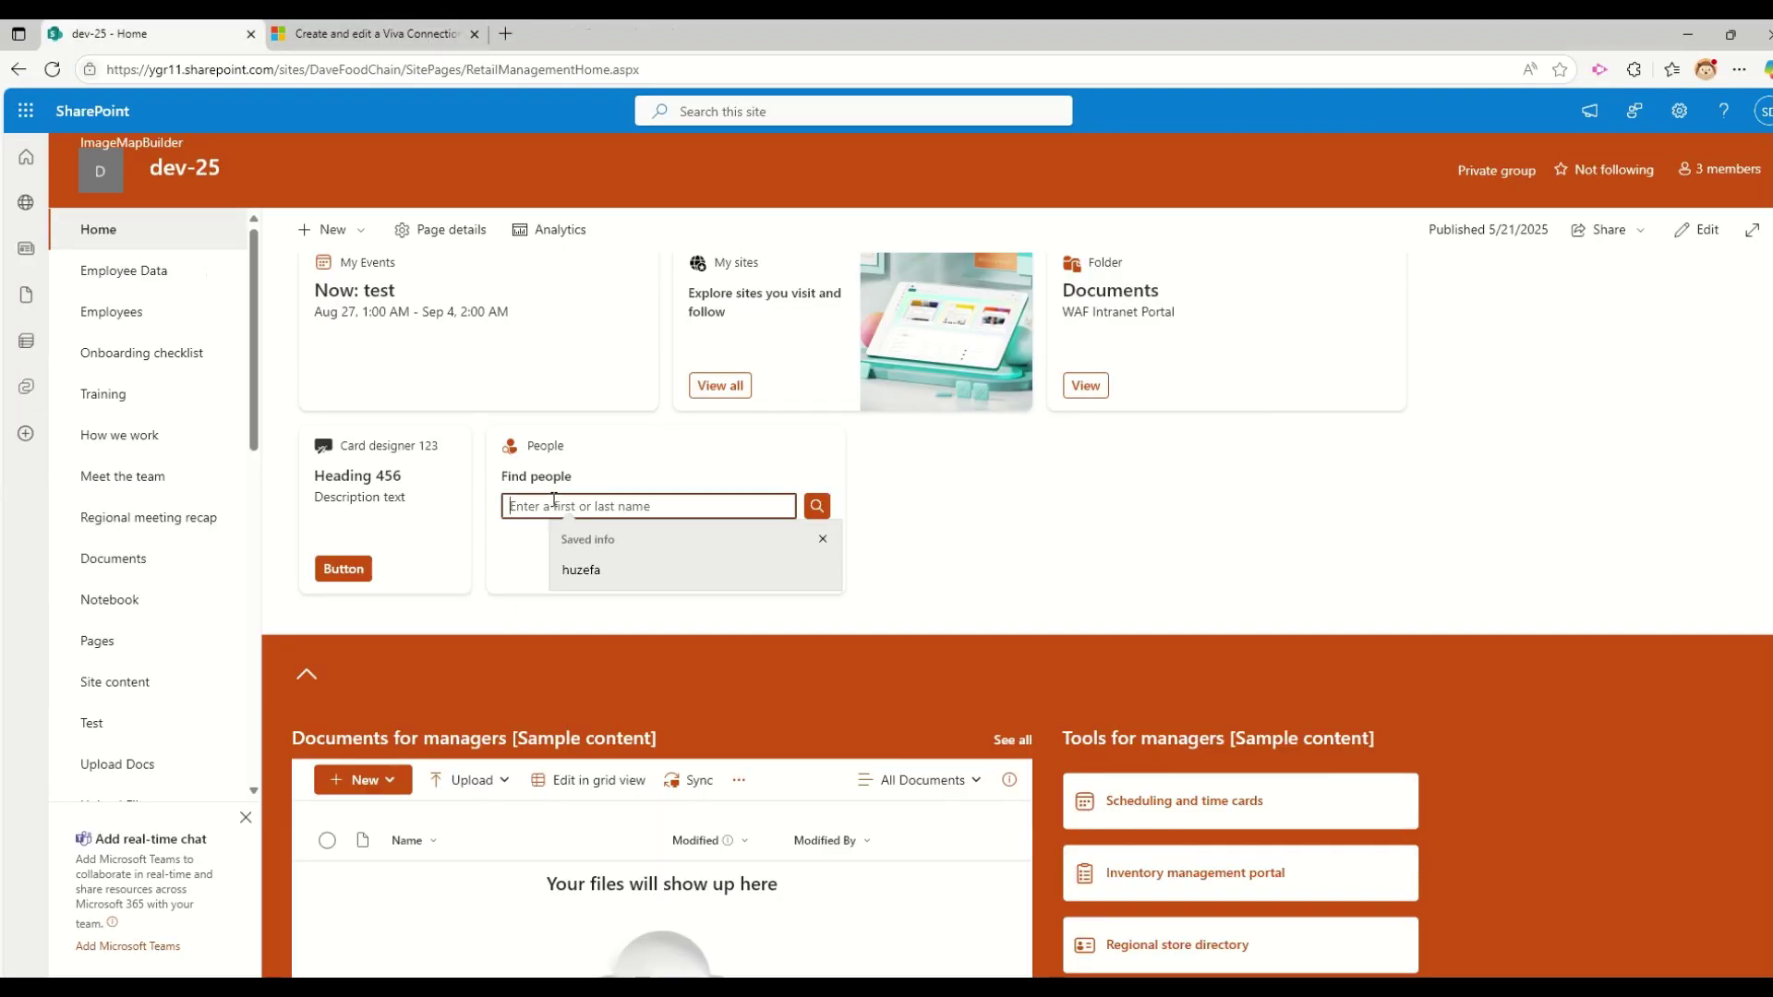
type("huzefa")
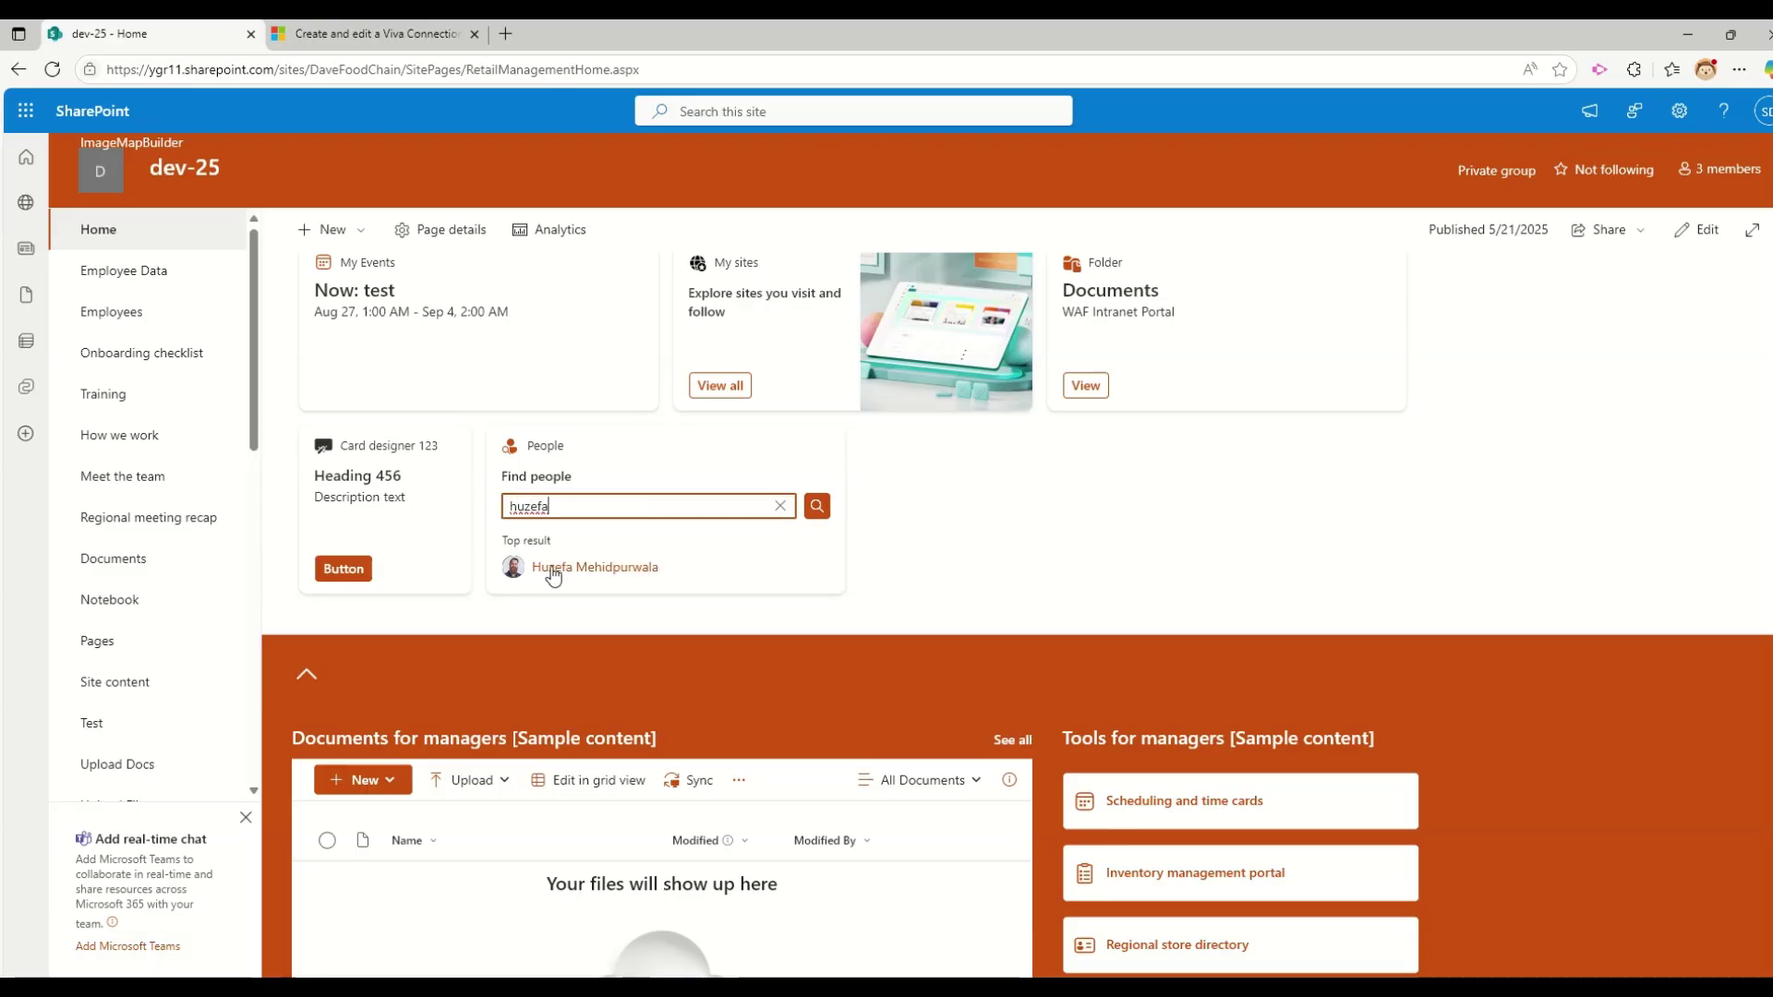
left_click(555, 569)
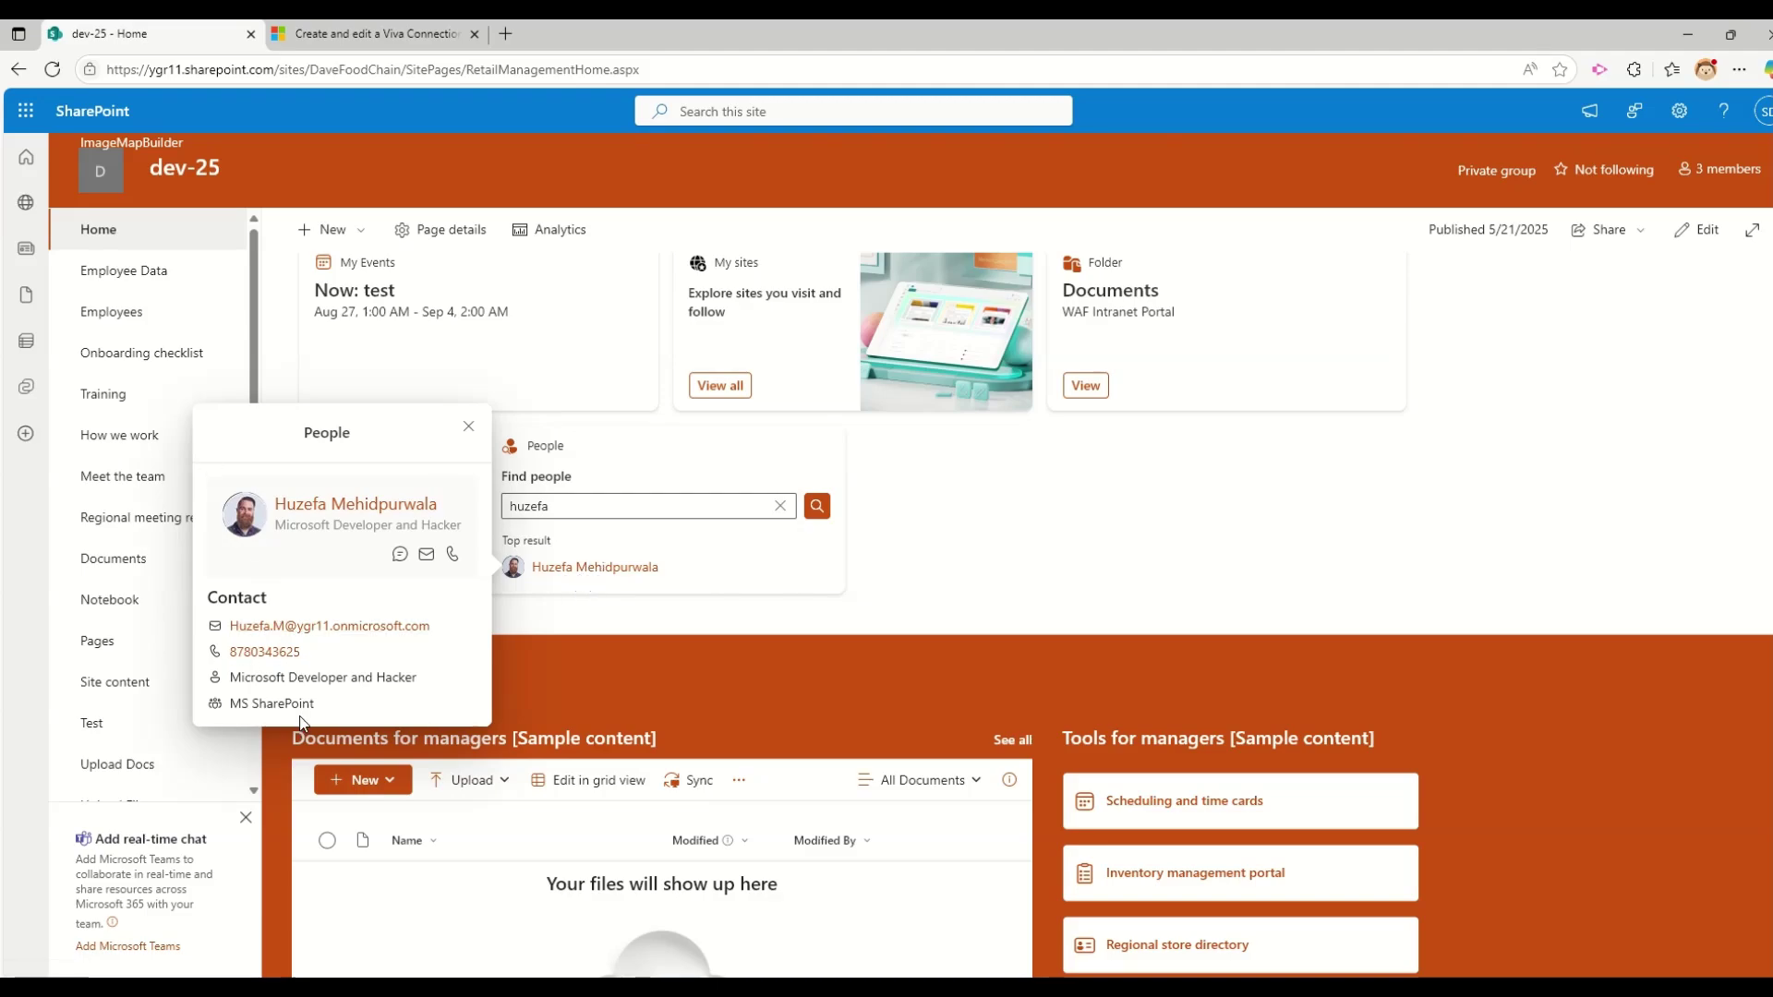
left_click(569, 508)
Look up a second colleague in Find people and view then close their contact details.
left_click(569, 508)
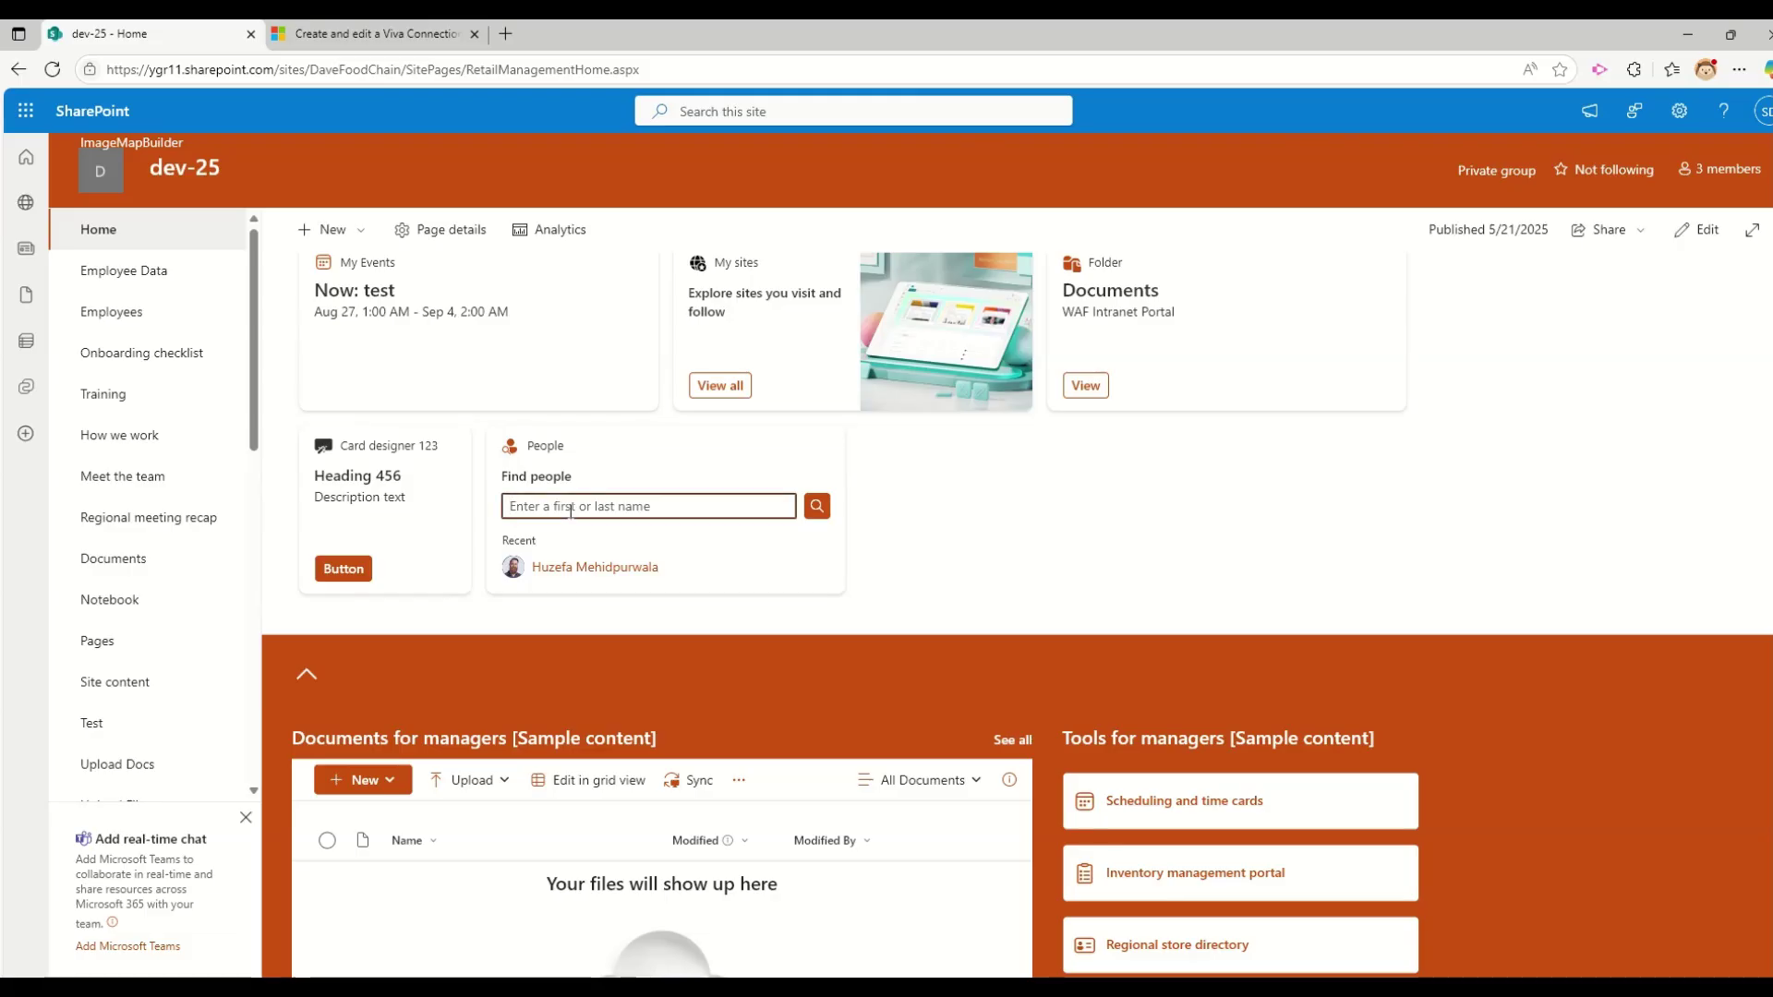
type("adele")
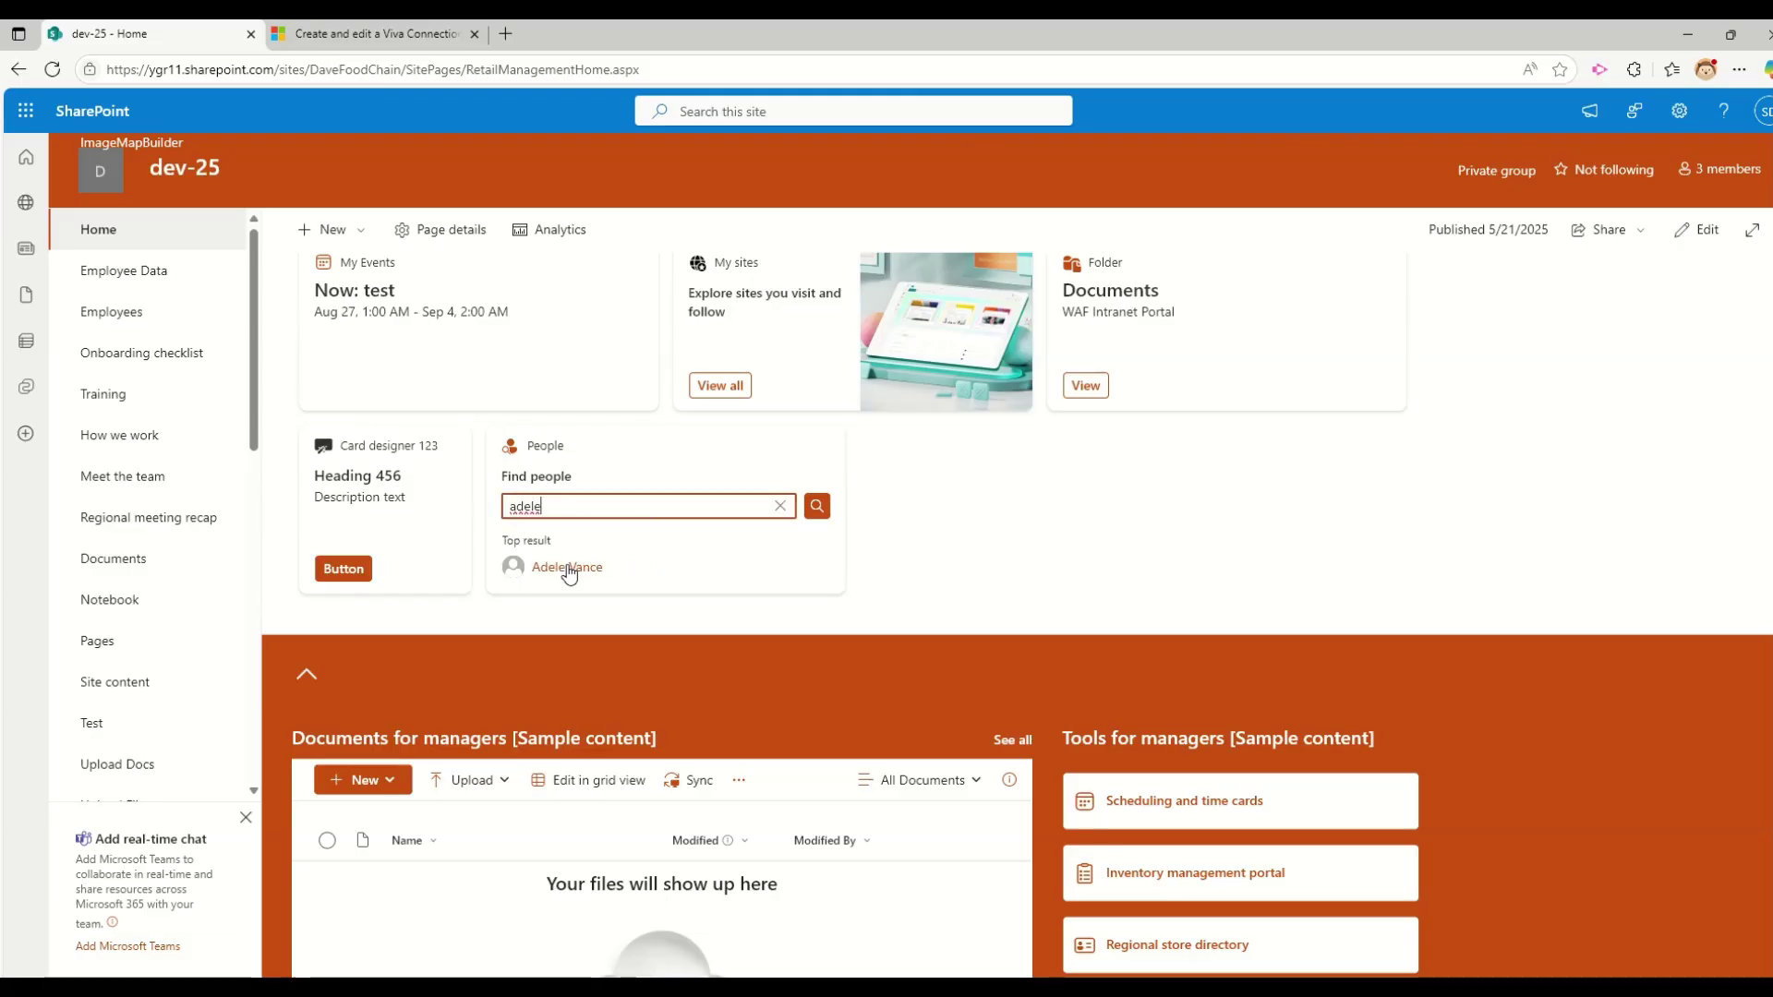
left_click(566, 568)
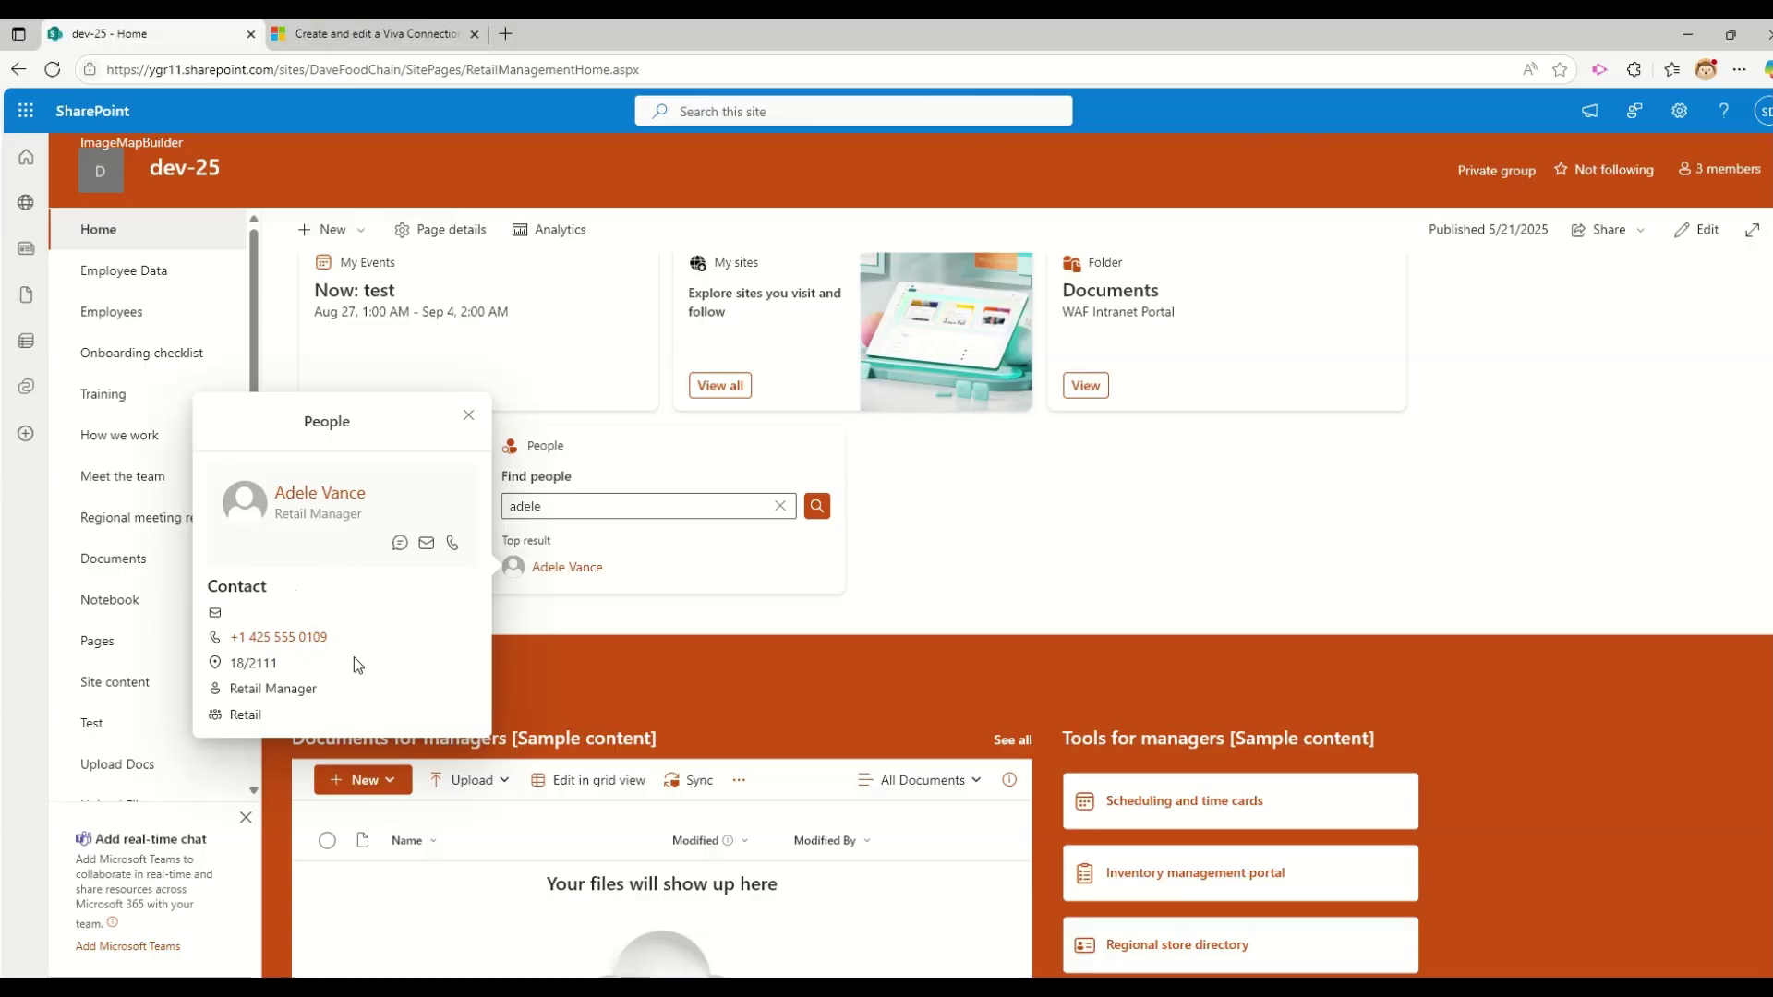
left_click(1171, 535)
scroll(1171, 534, "up", 3)
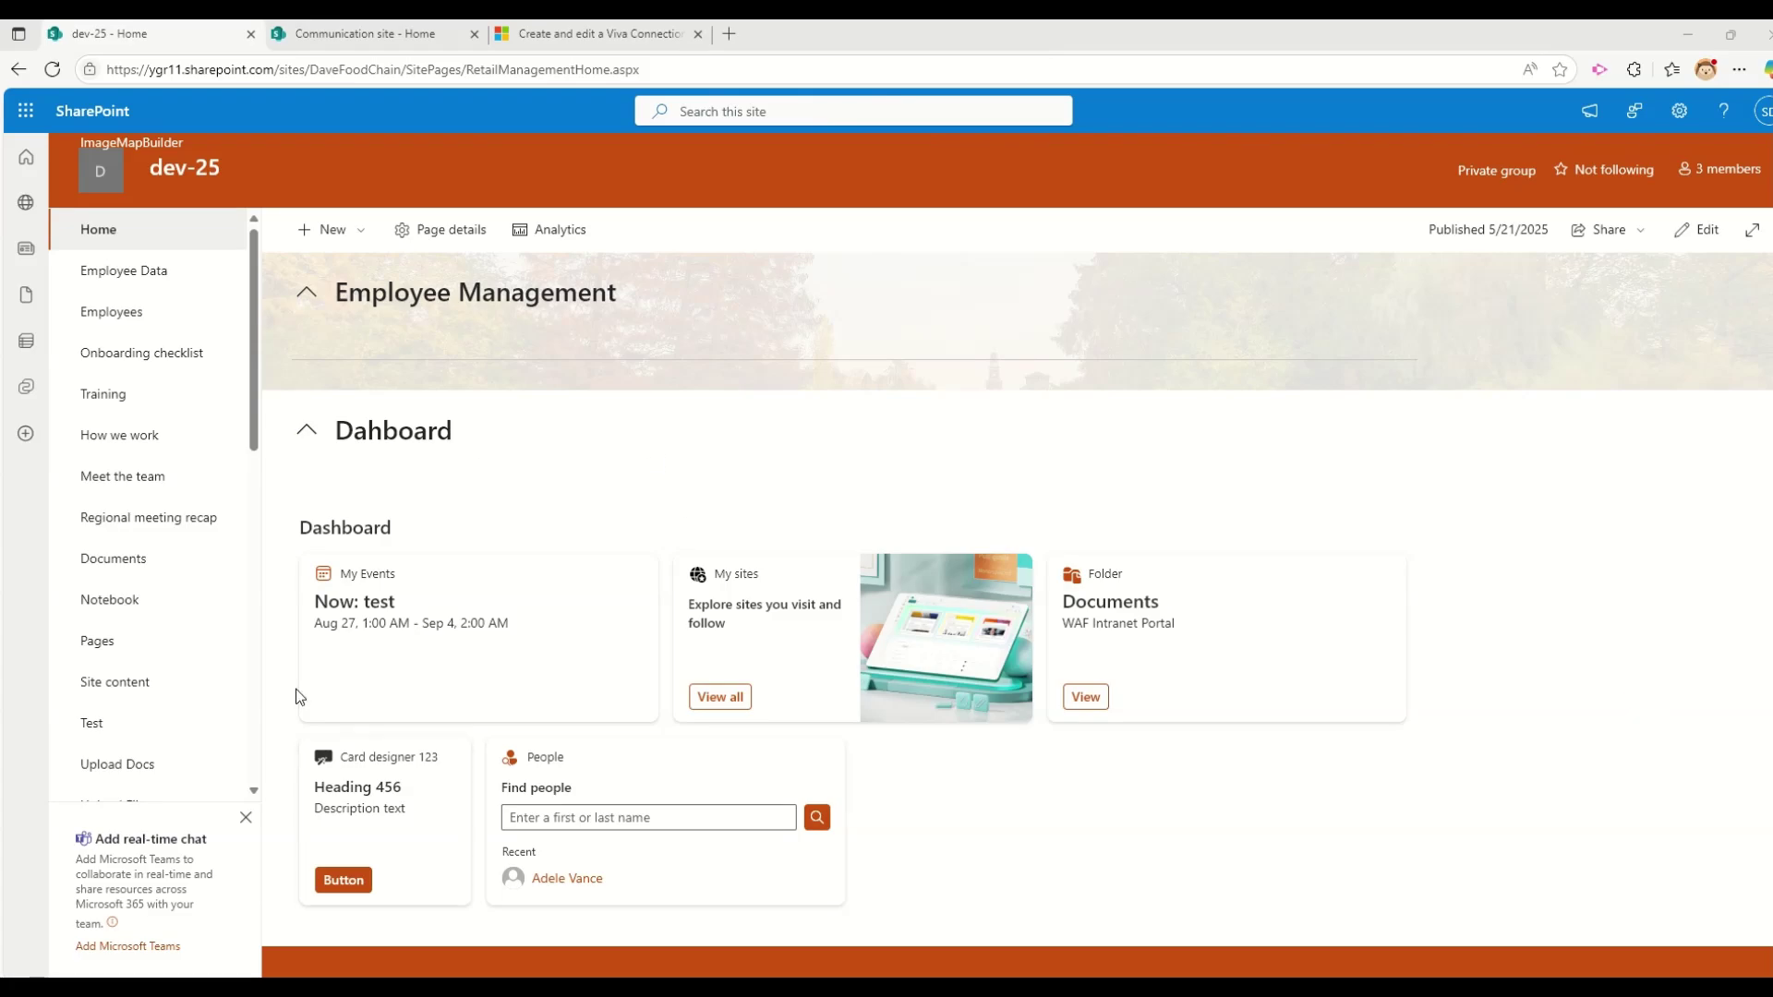
left_click(351, 41)
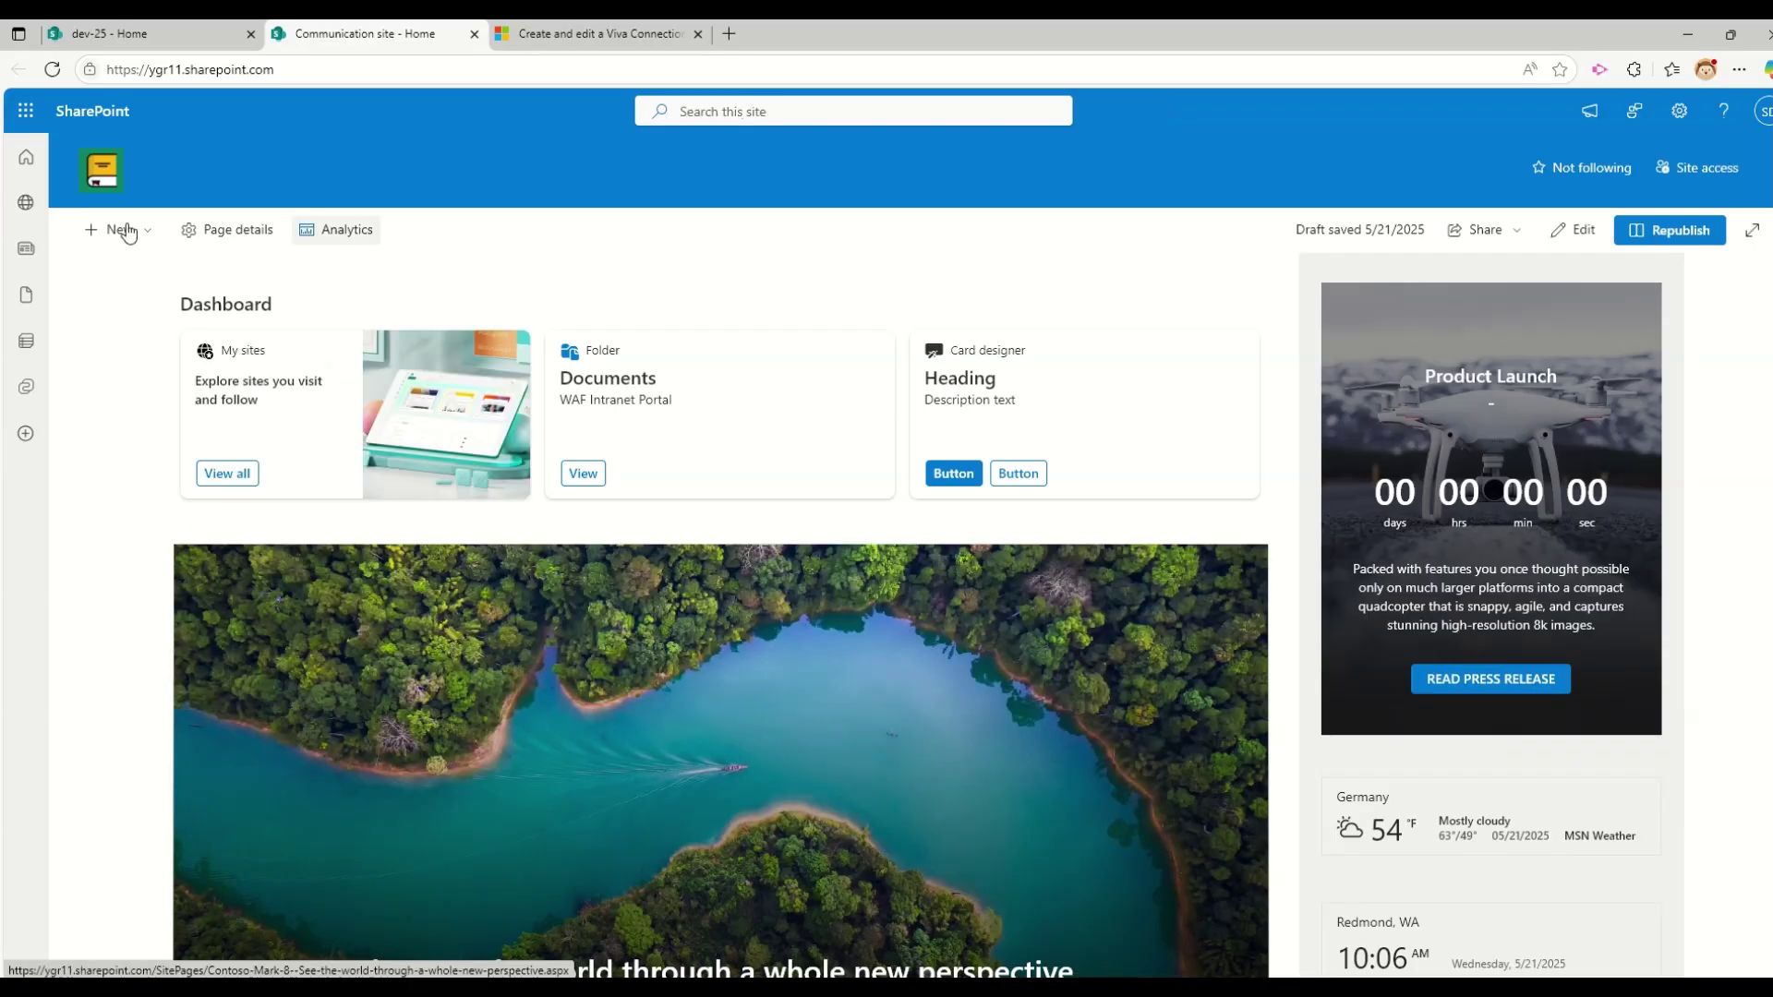
left_click(1680, 111)
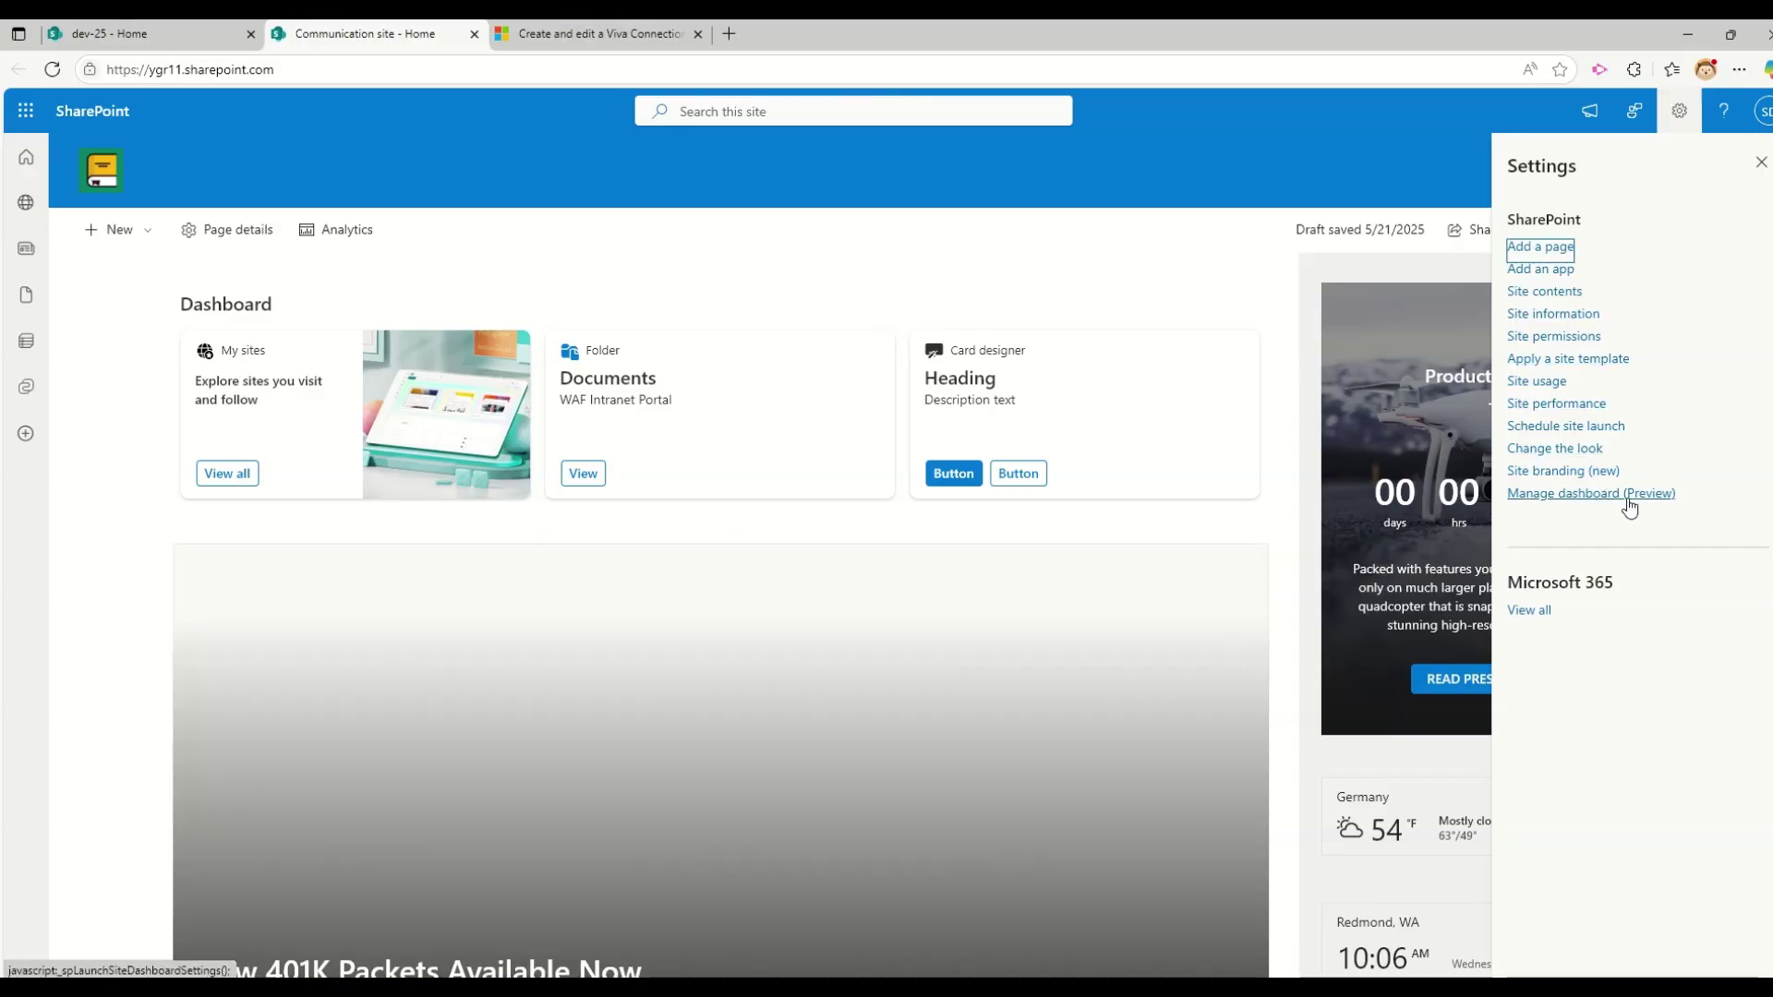
left_click(1629, 506)
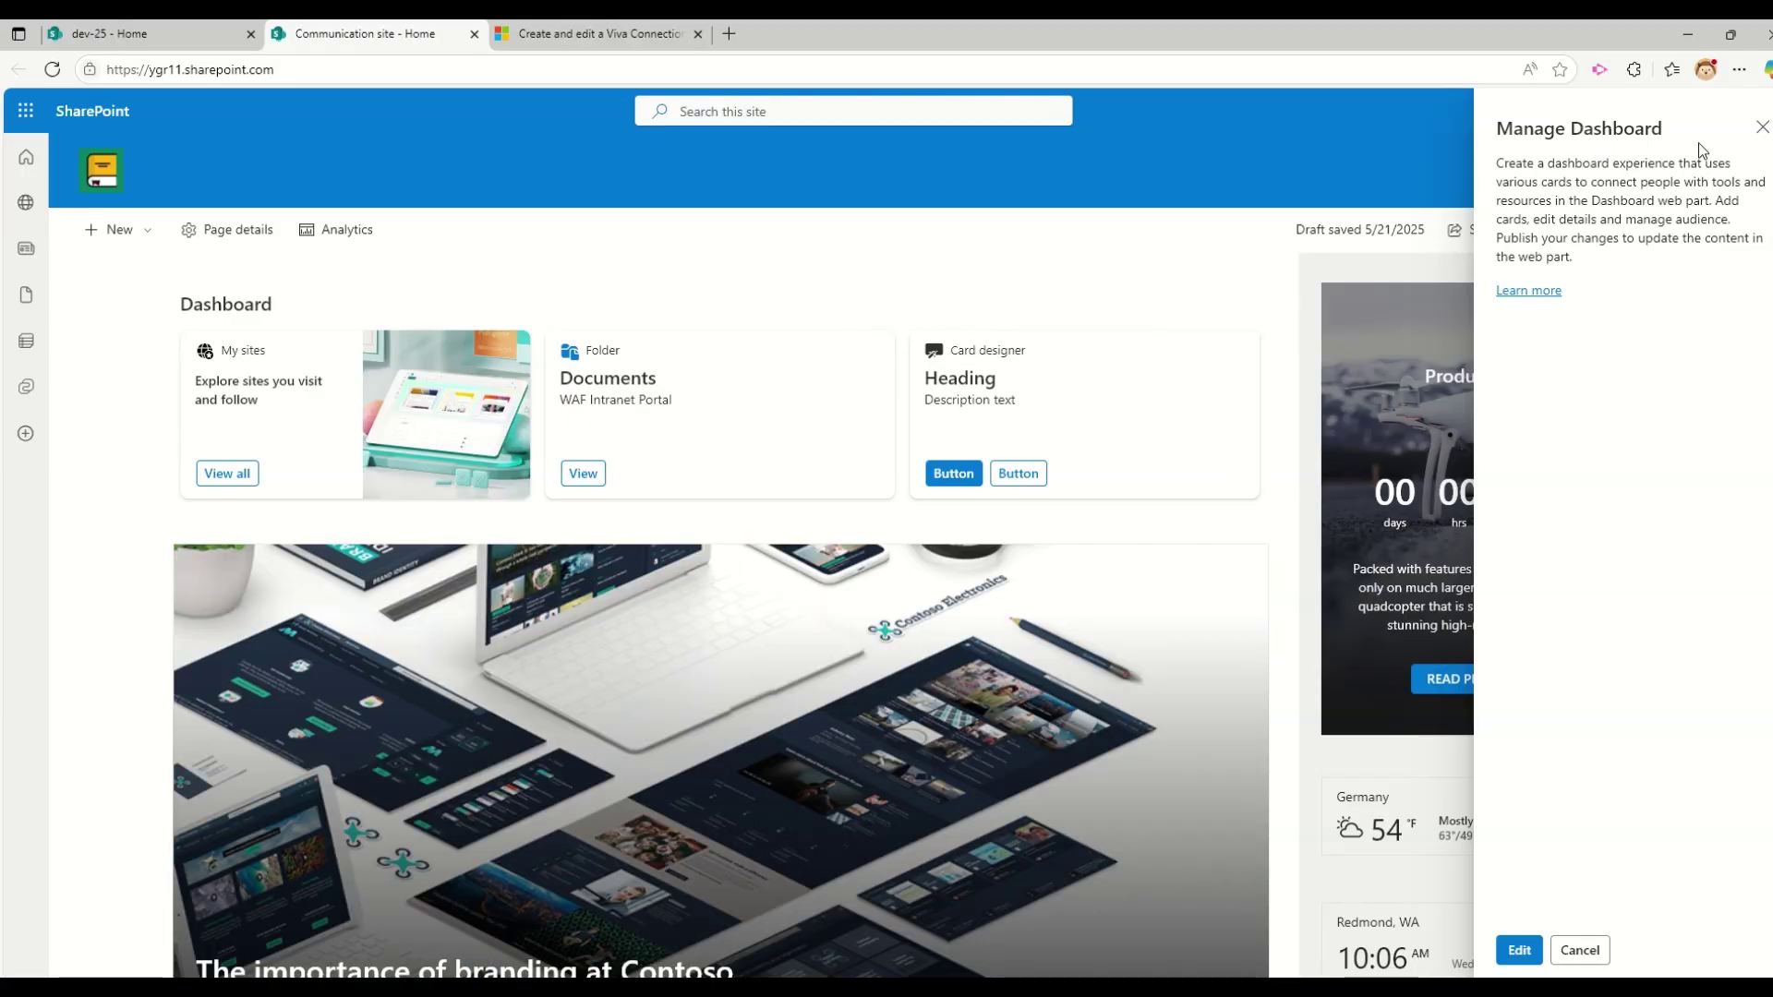
left_click(1762, 130)
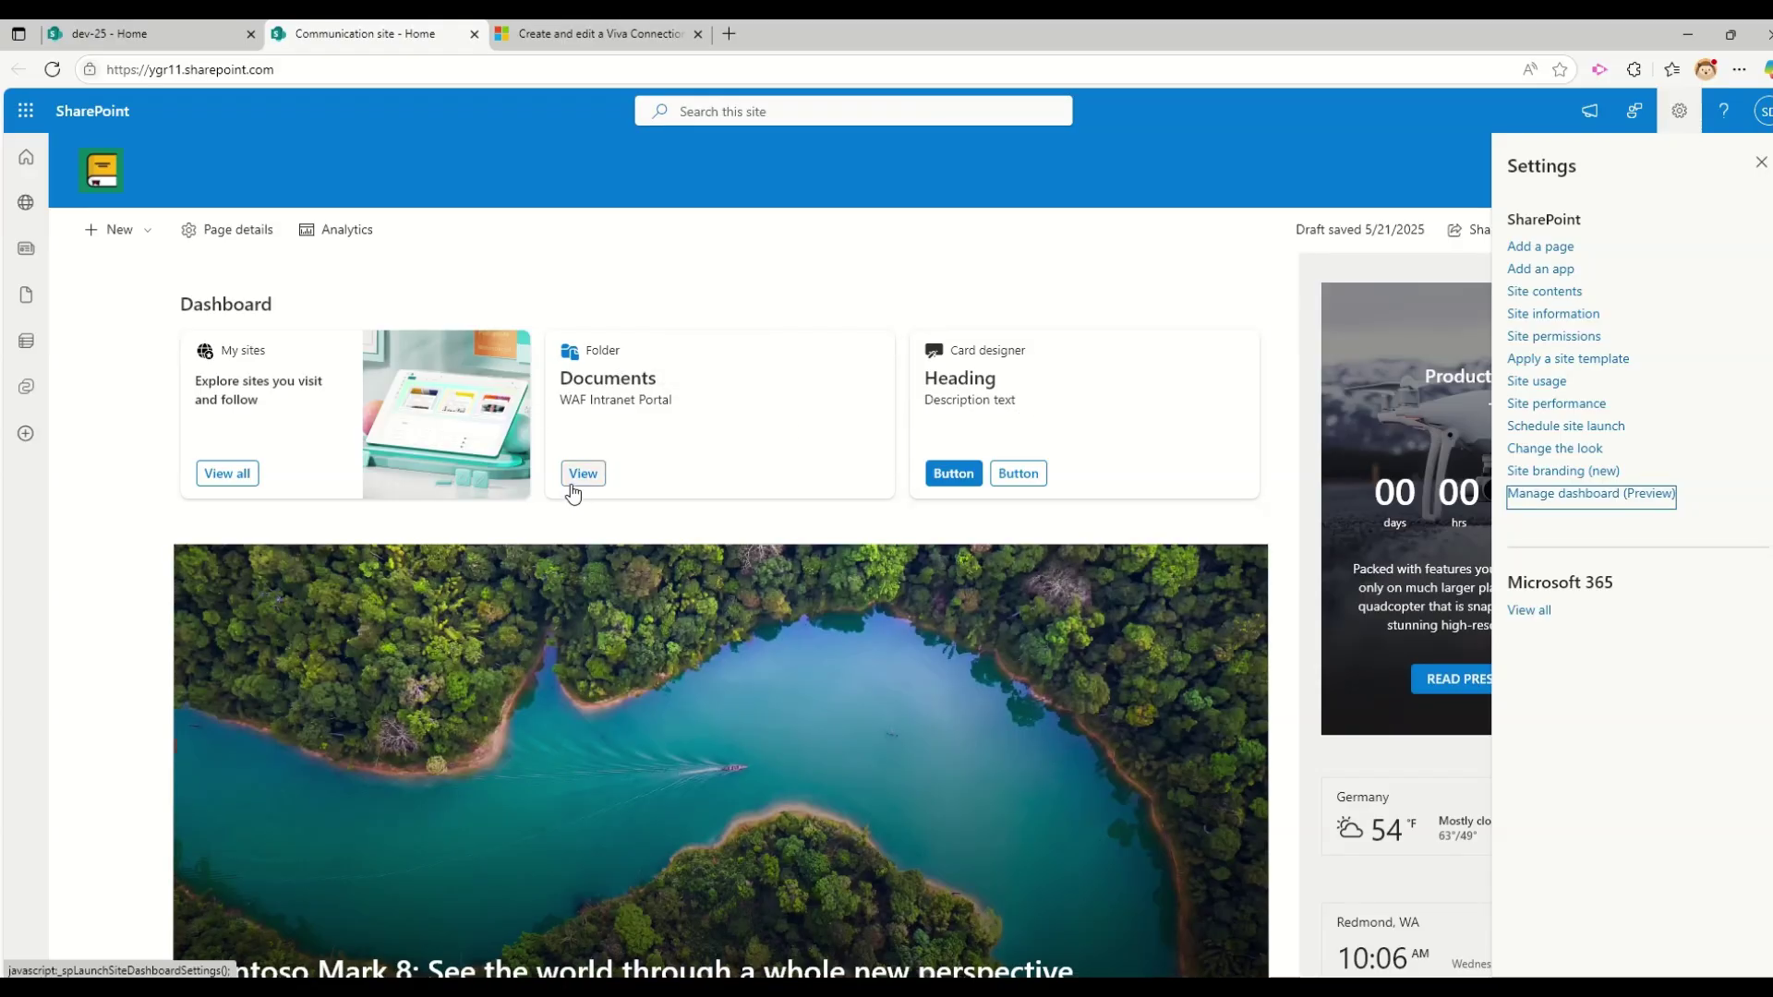
left_click(573, 490)
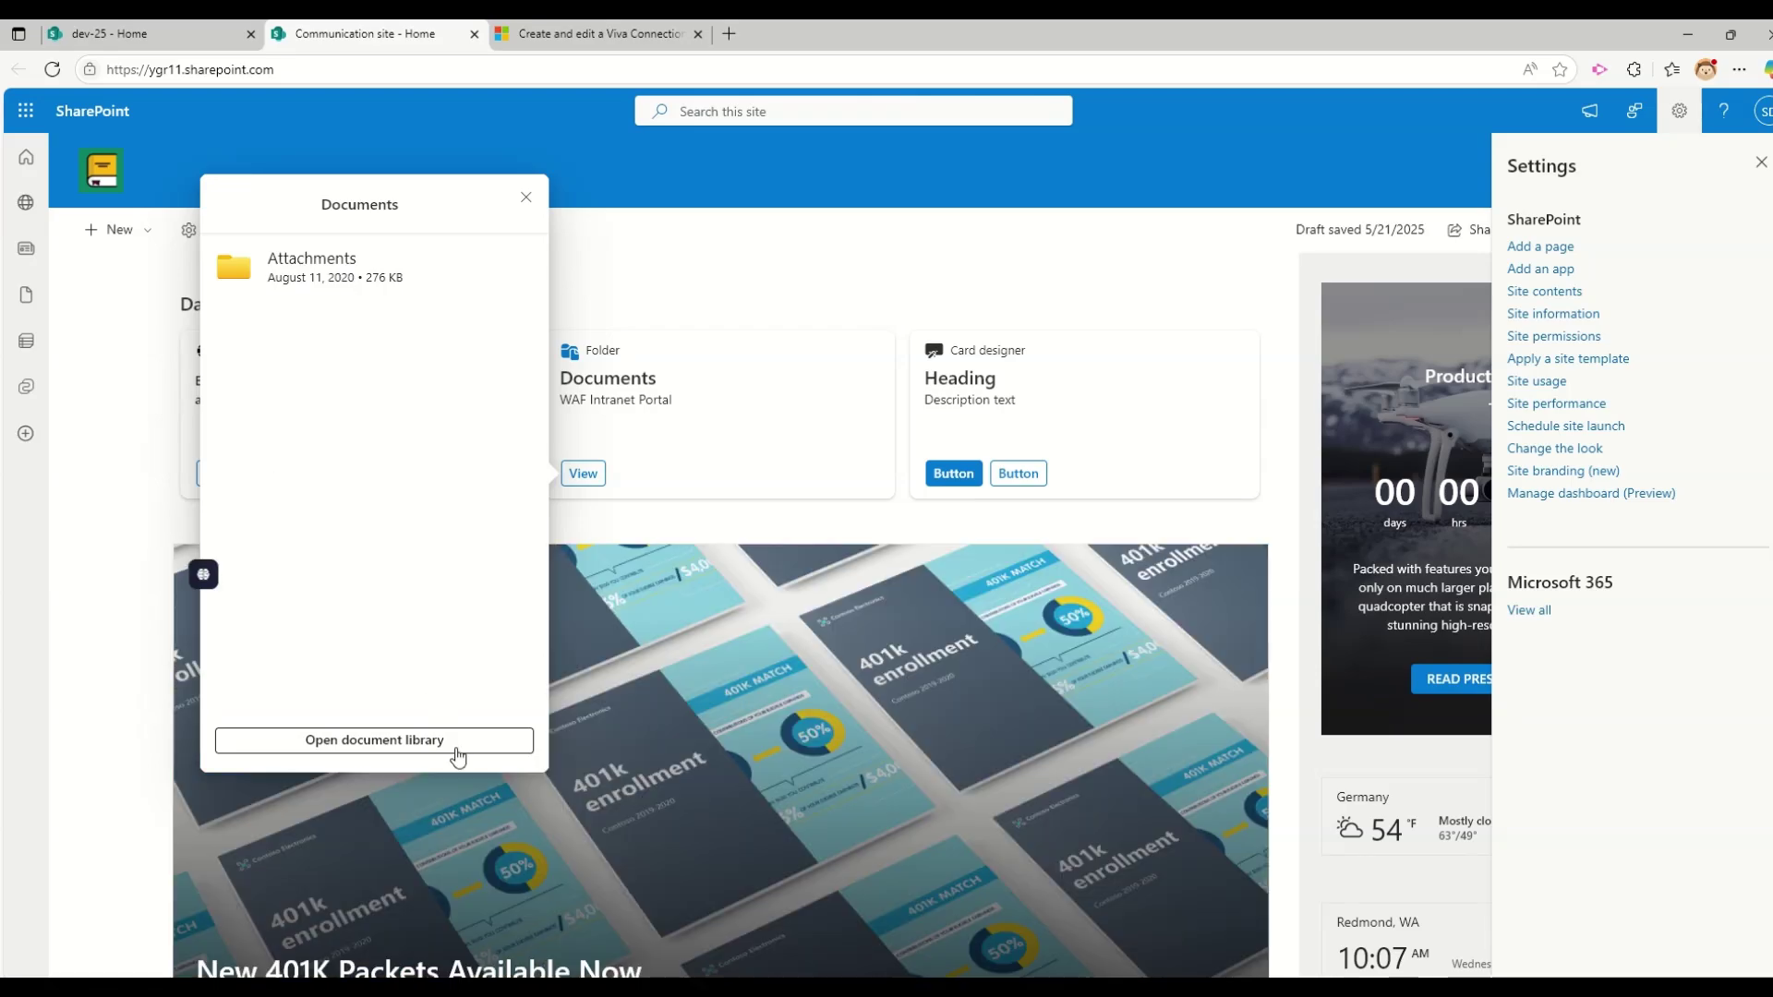
left_click(859, 265)
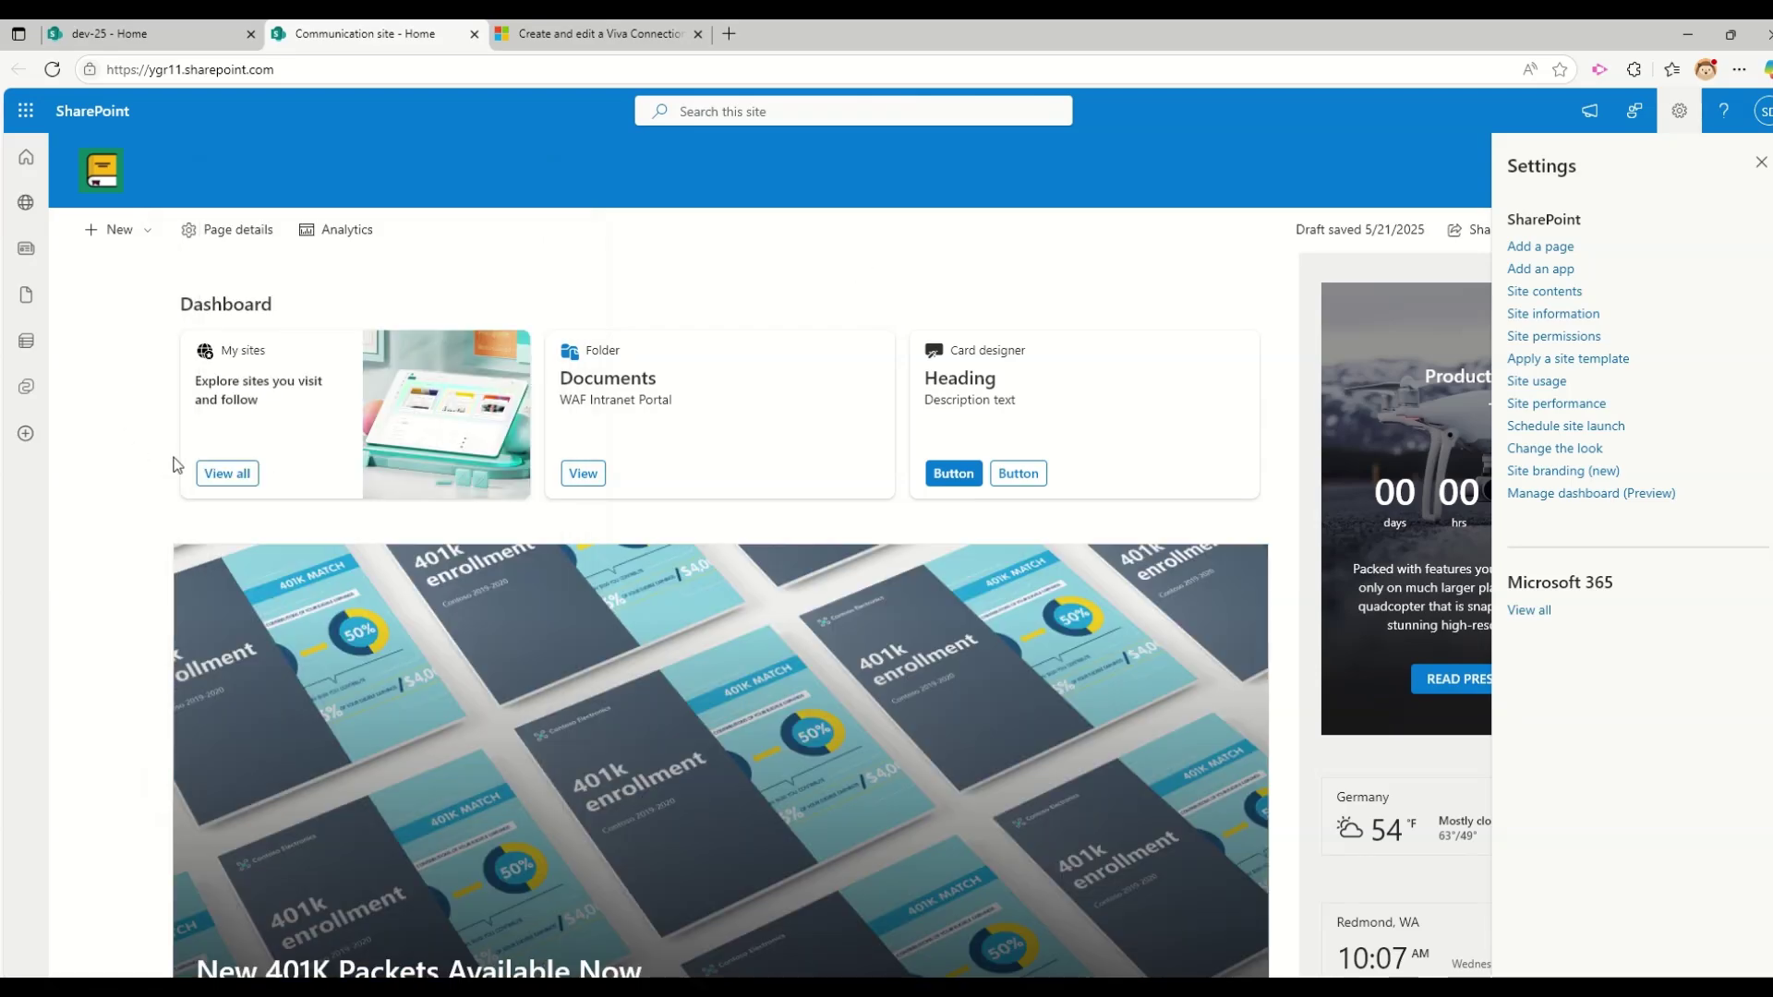
left_click(245, 474)
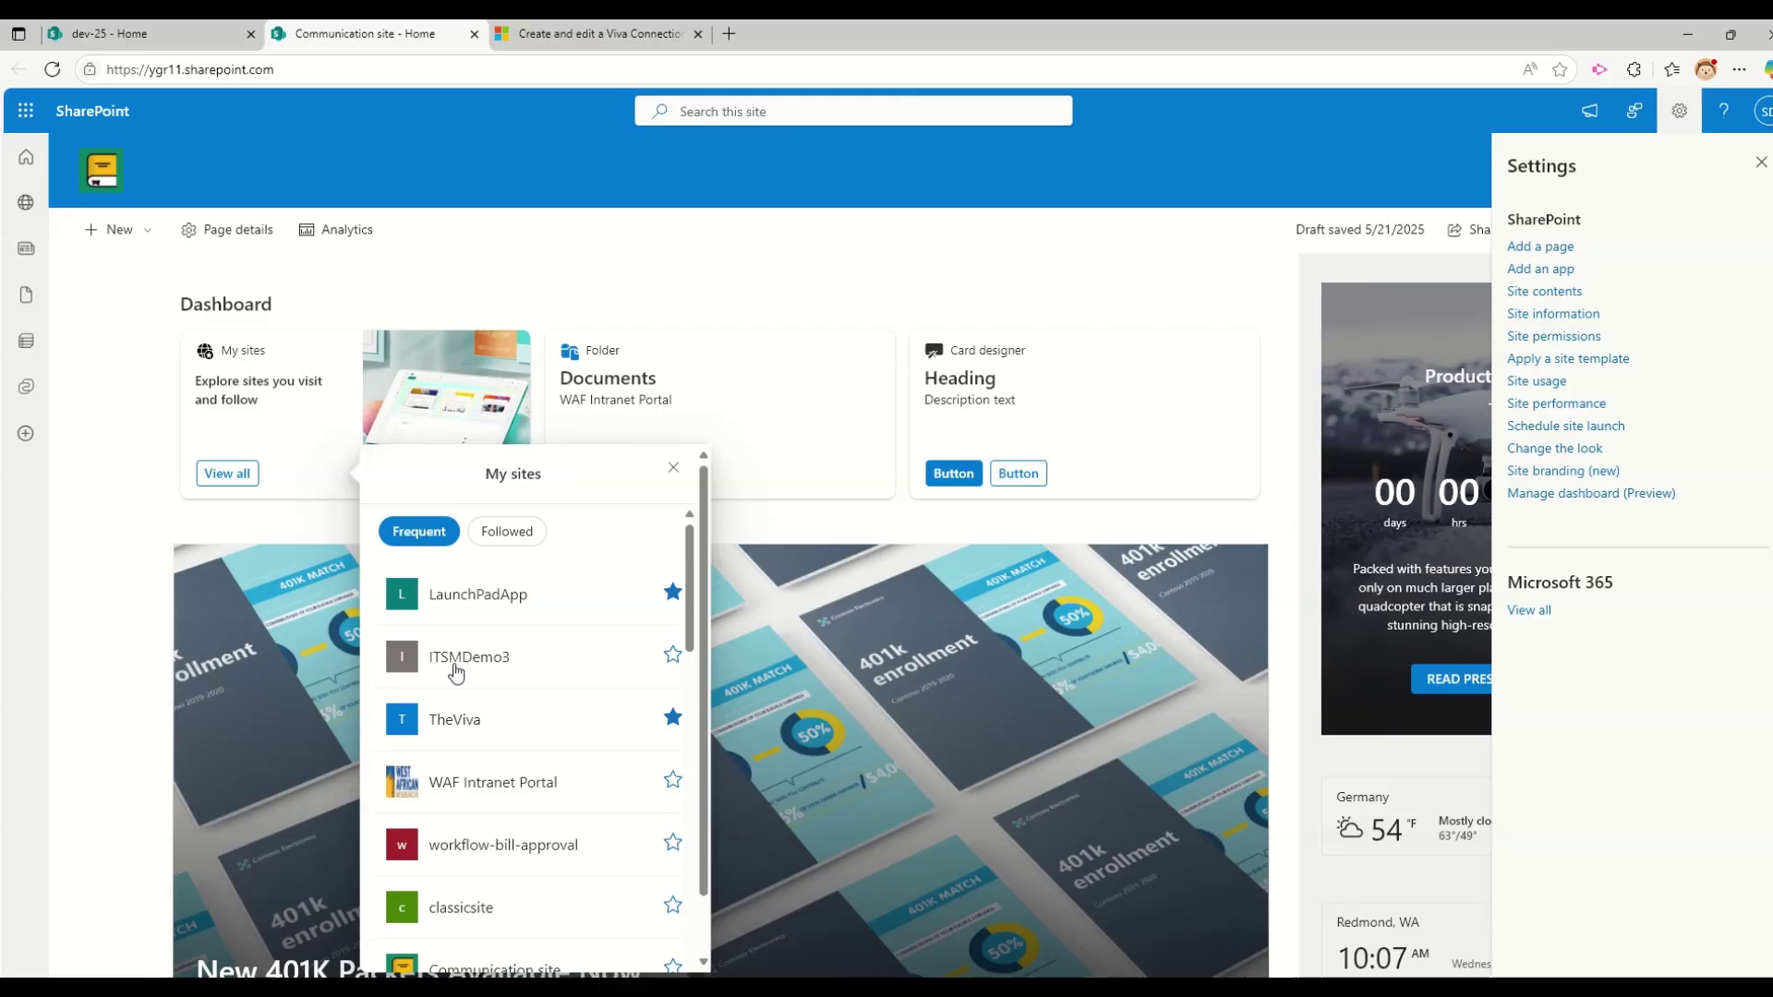
scroll(457, 679, "down", 5)
scroll(457, 683, "up", 5)
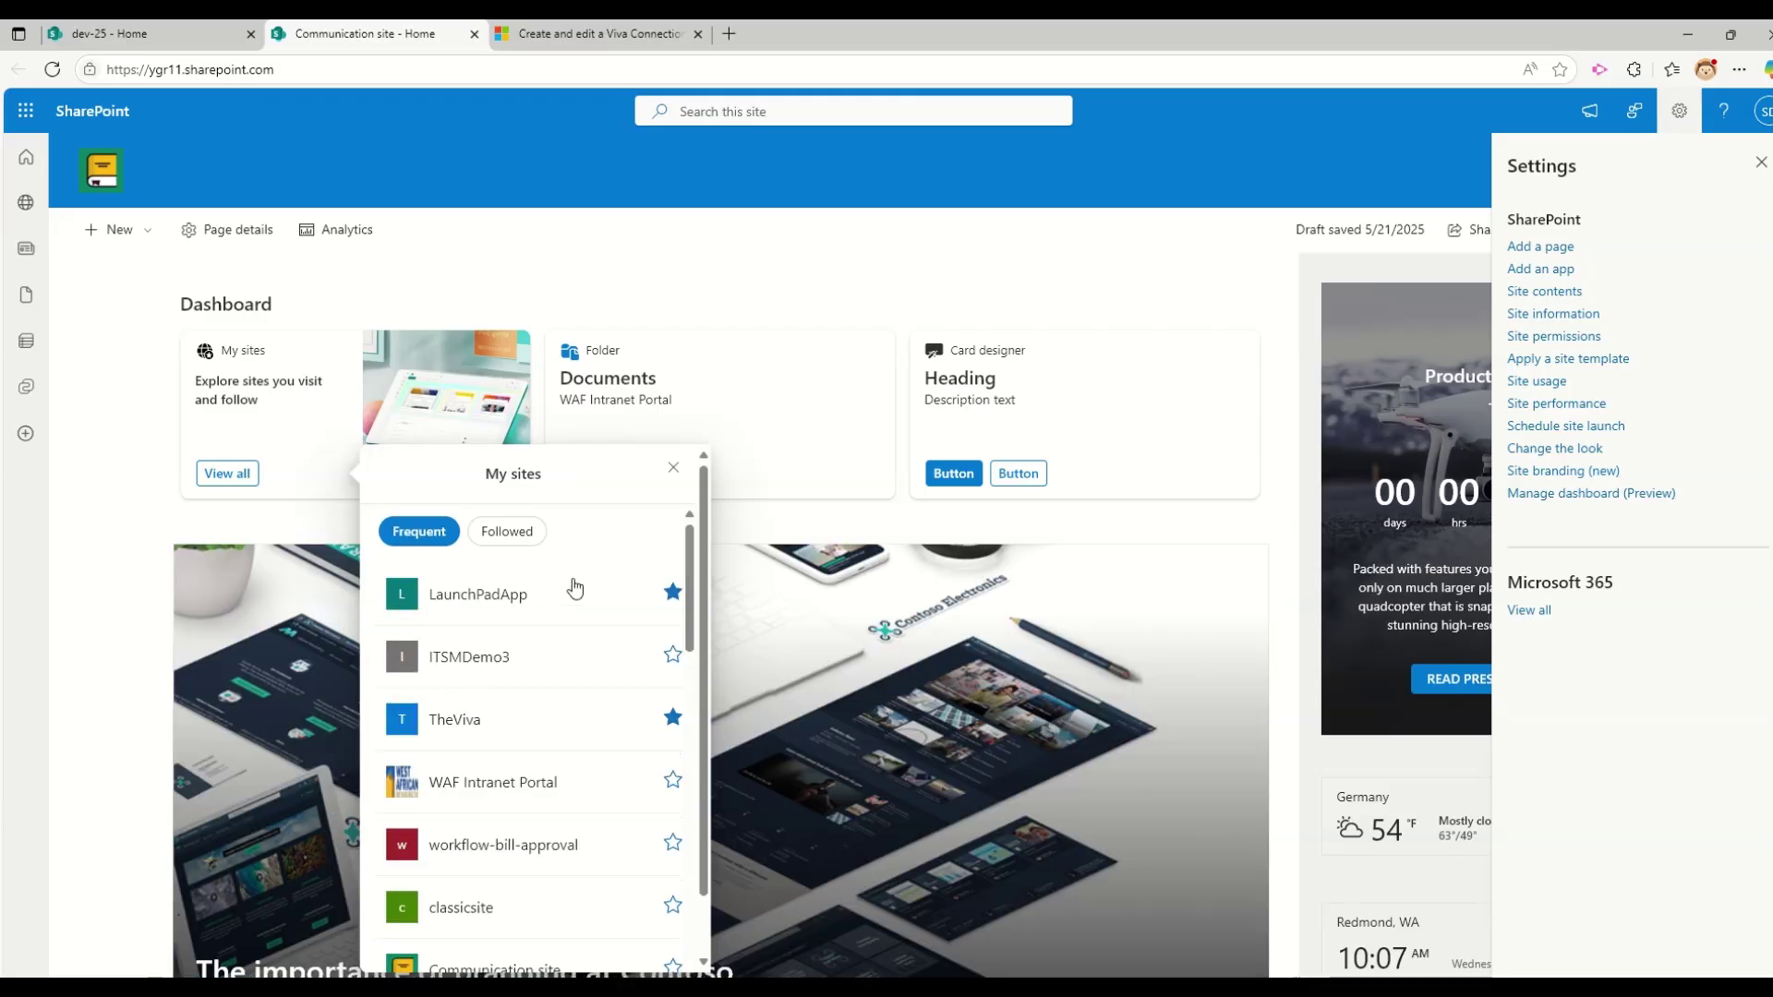
left_click(1195, 242)
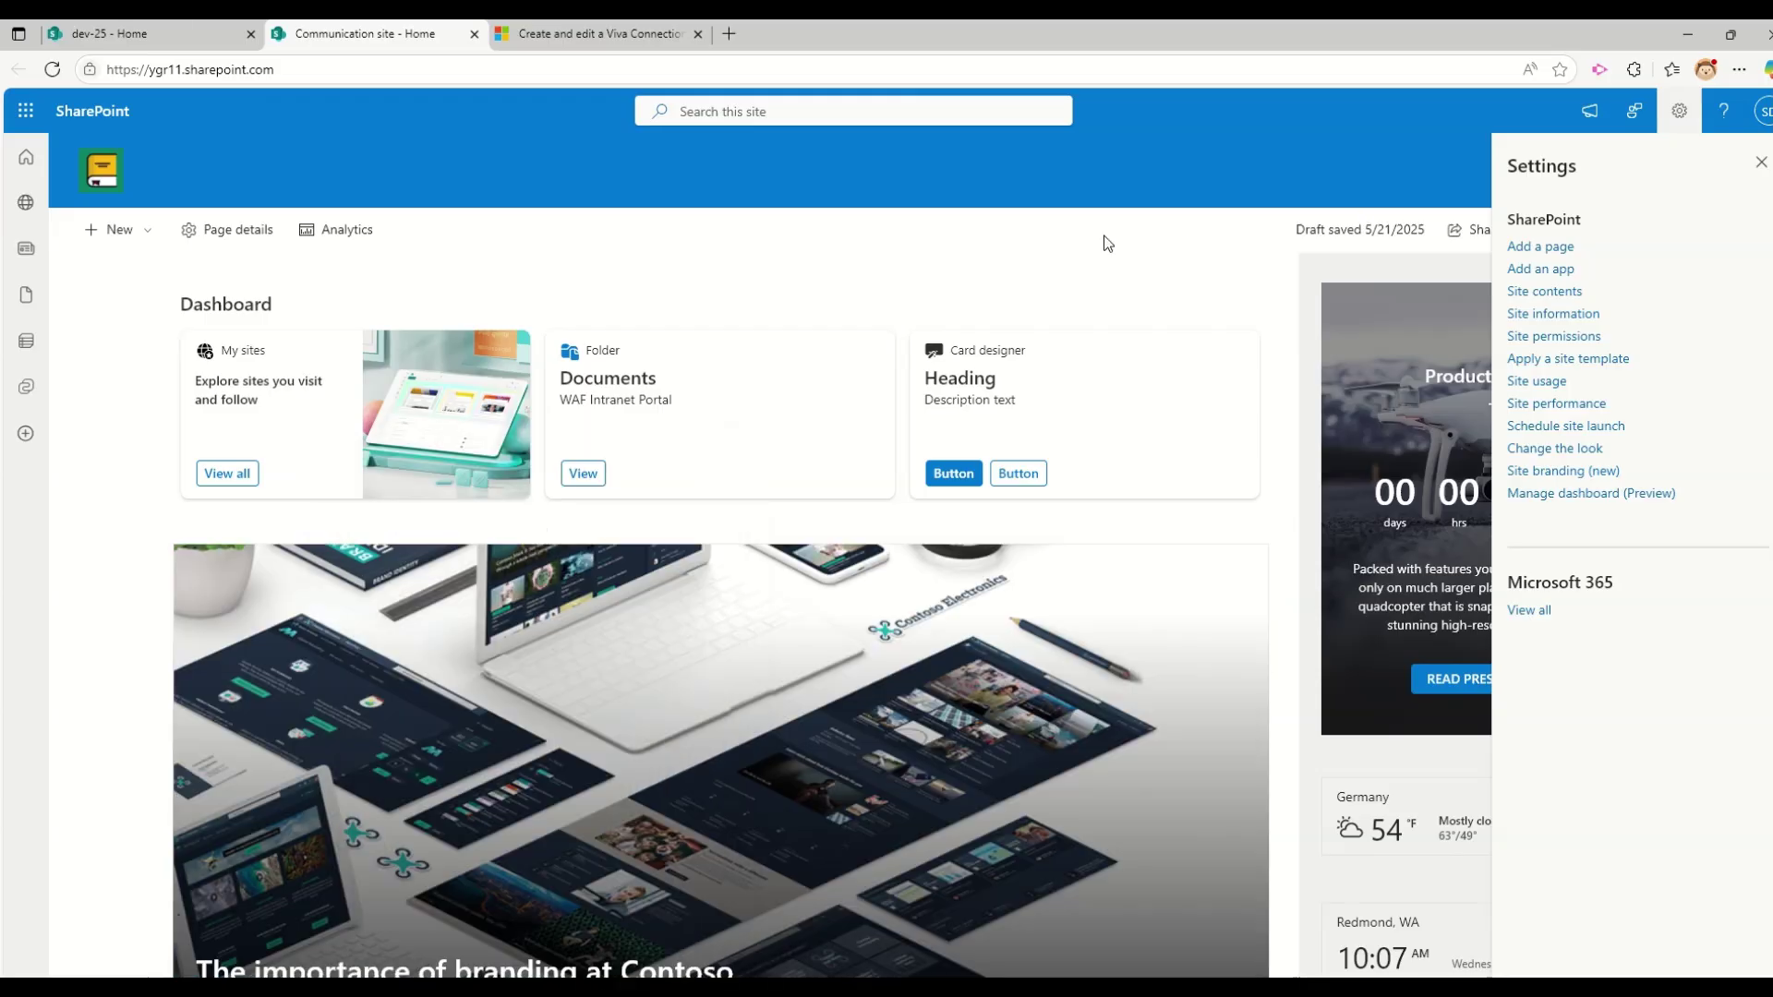
key("ctrl+shift+Tab")
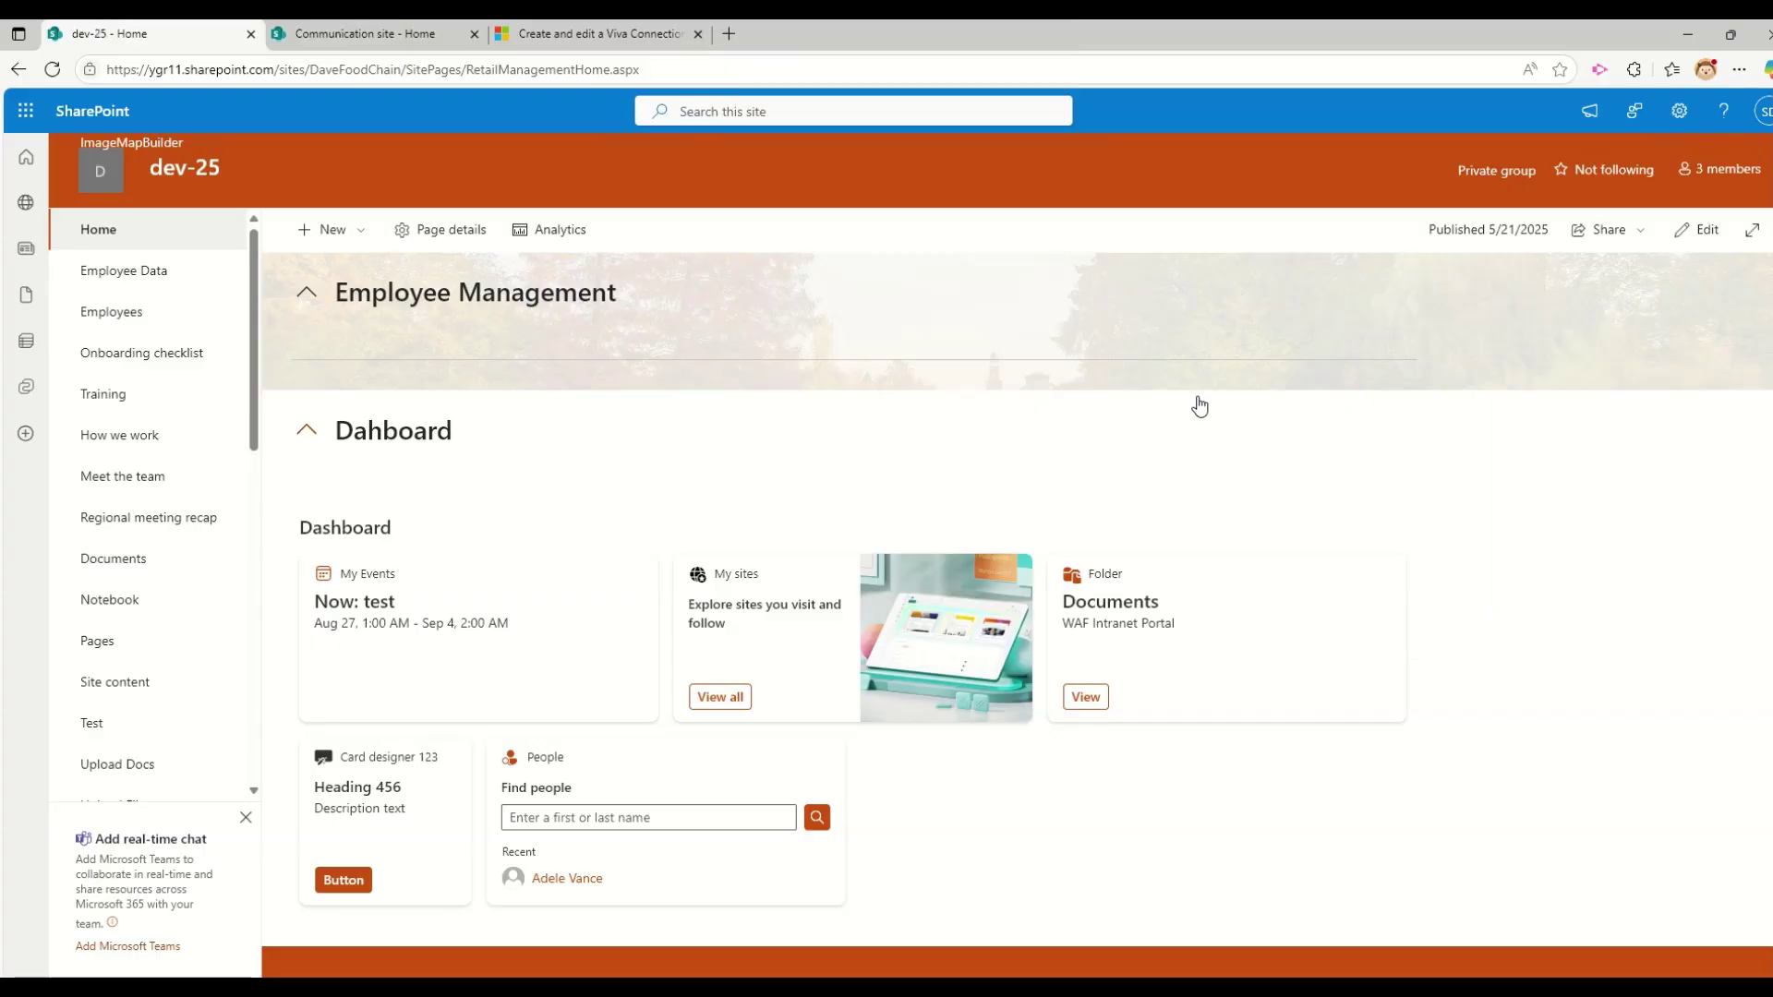